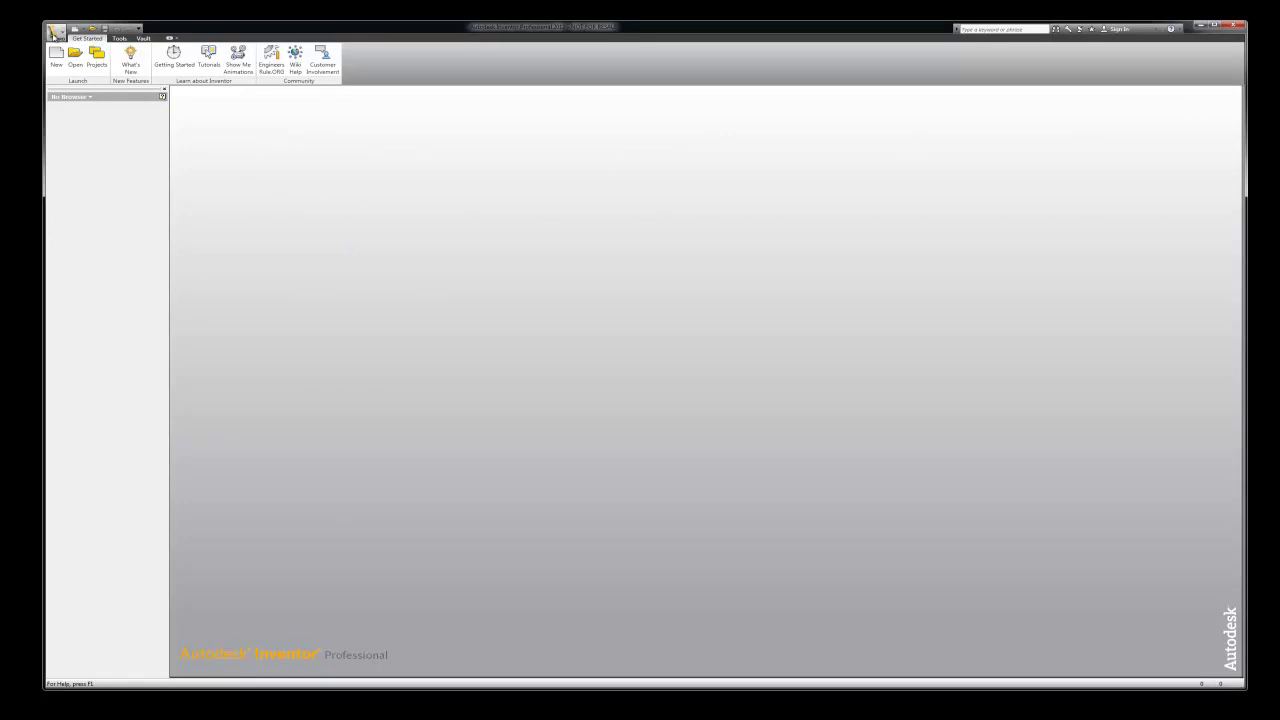
# Step: Open the Sheet Metal Test drawing from the desktop, skipping the unresolved Part1.ipt reference
pyautogui.click(54, 31)
pyautogui.click(80, 98)
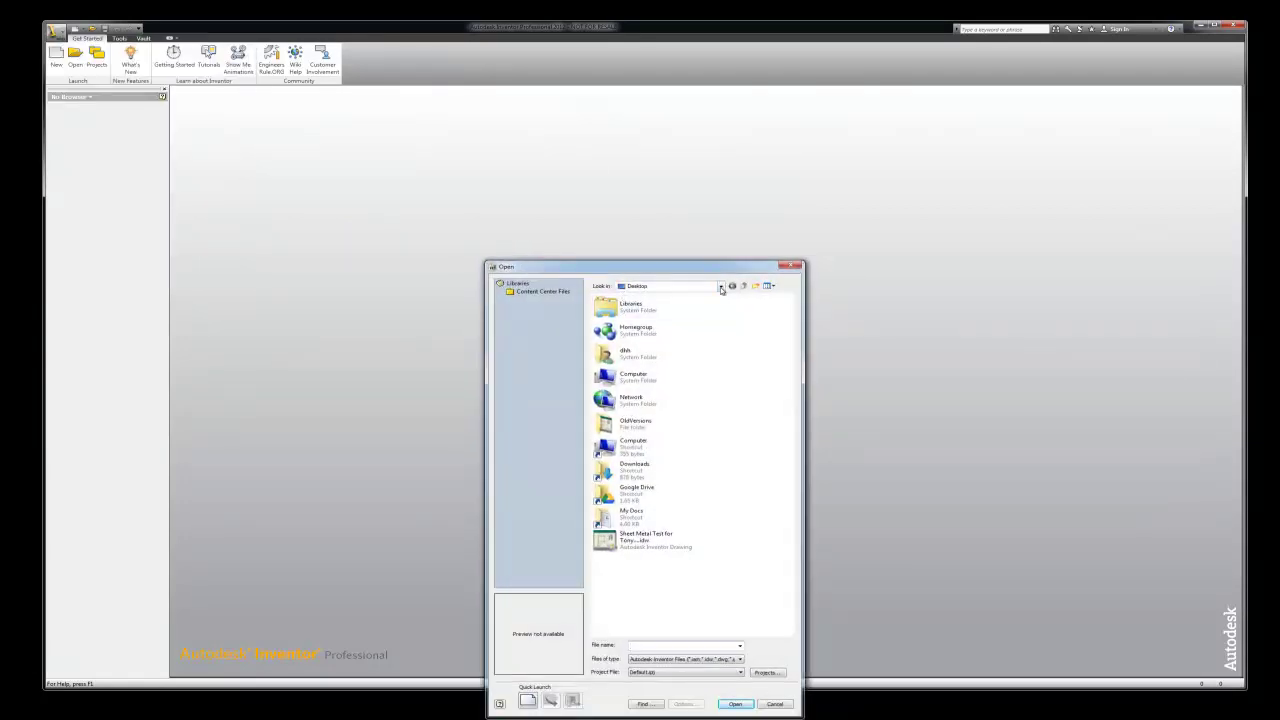
pyautogui.click(721, 286)
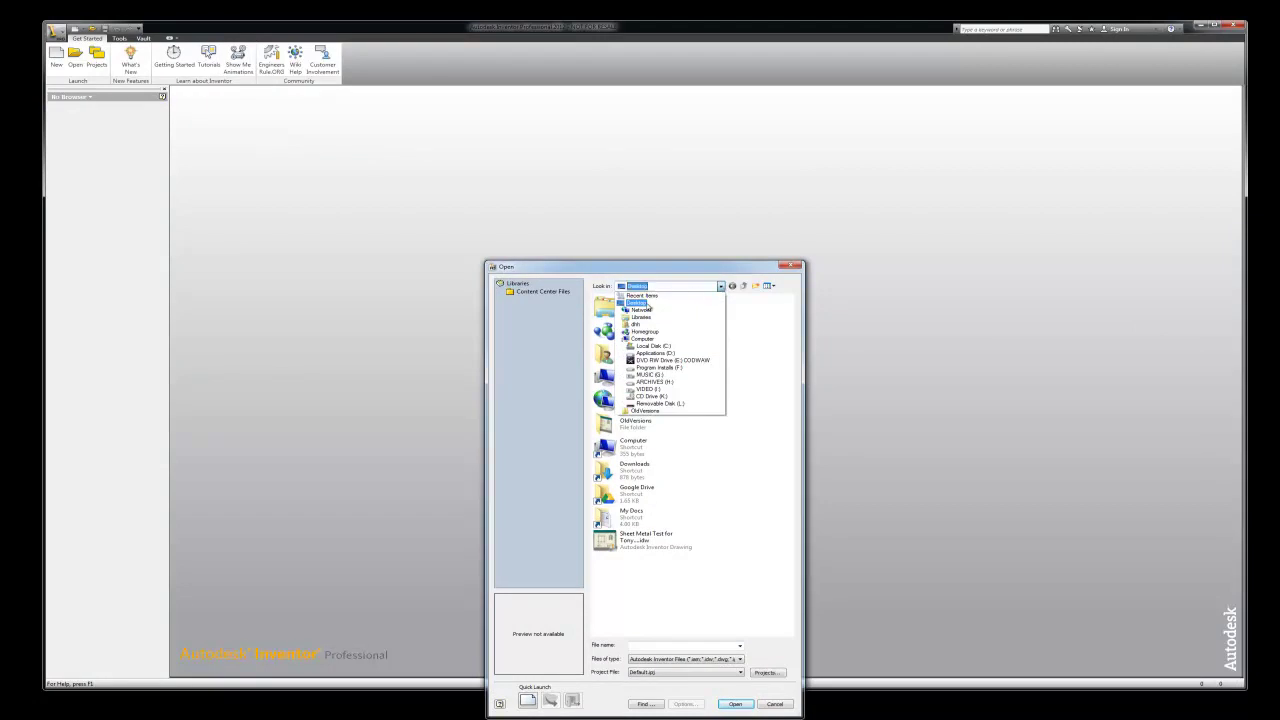
pyautogui.click(646, 303)
pyautogui.click(660, 540)
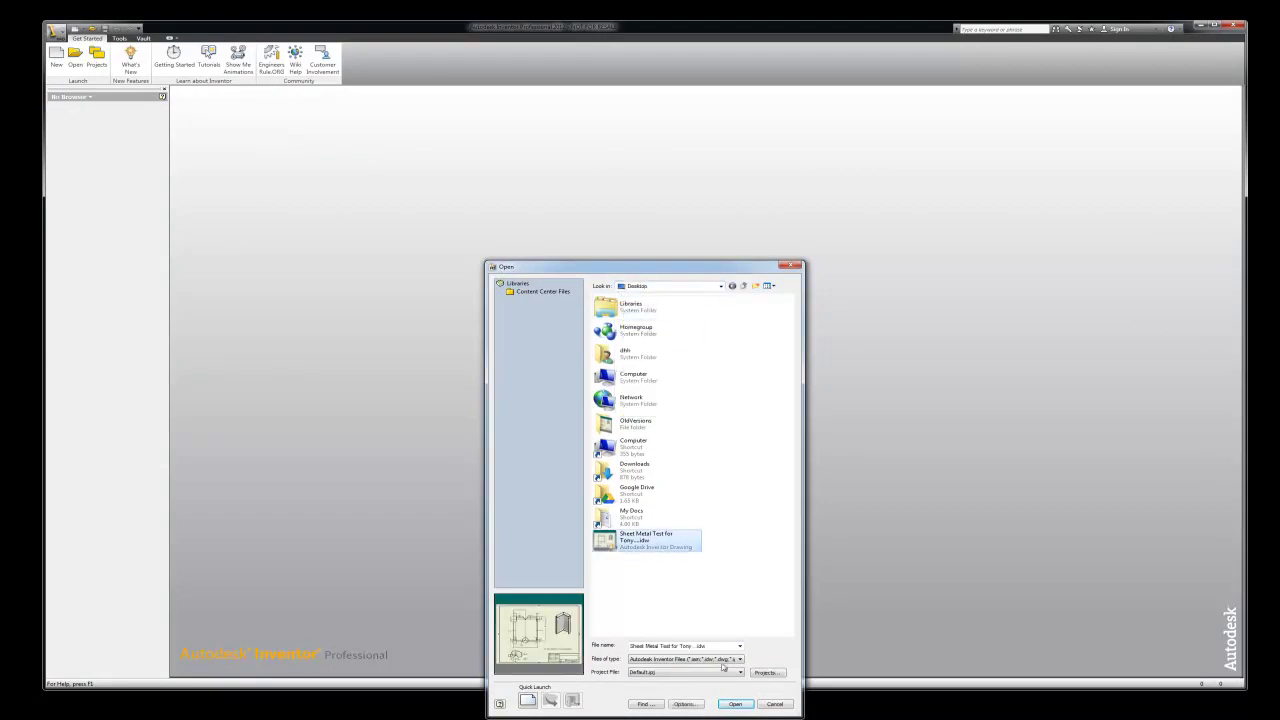
pyautogui.click(735, 704)
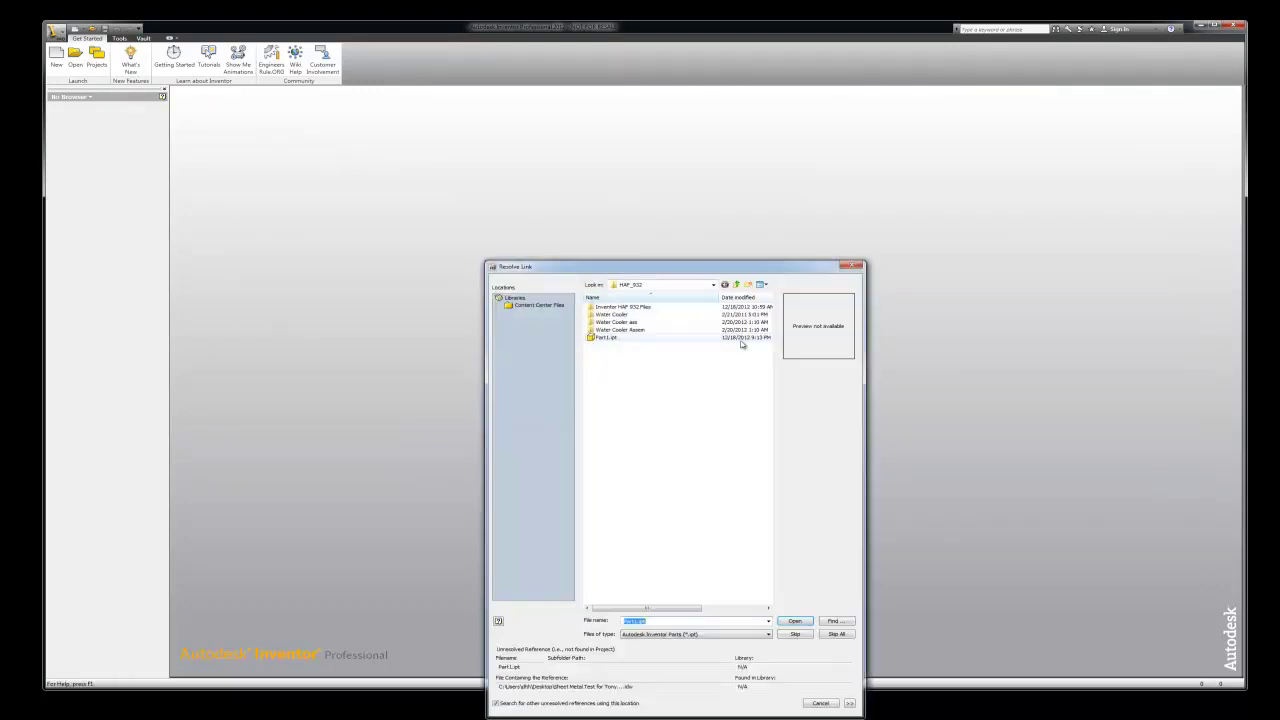
pyautogui.click(798, 635)
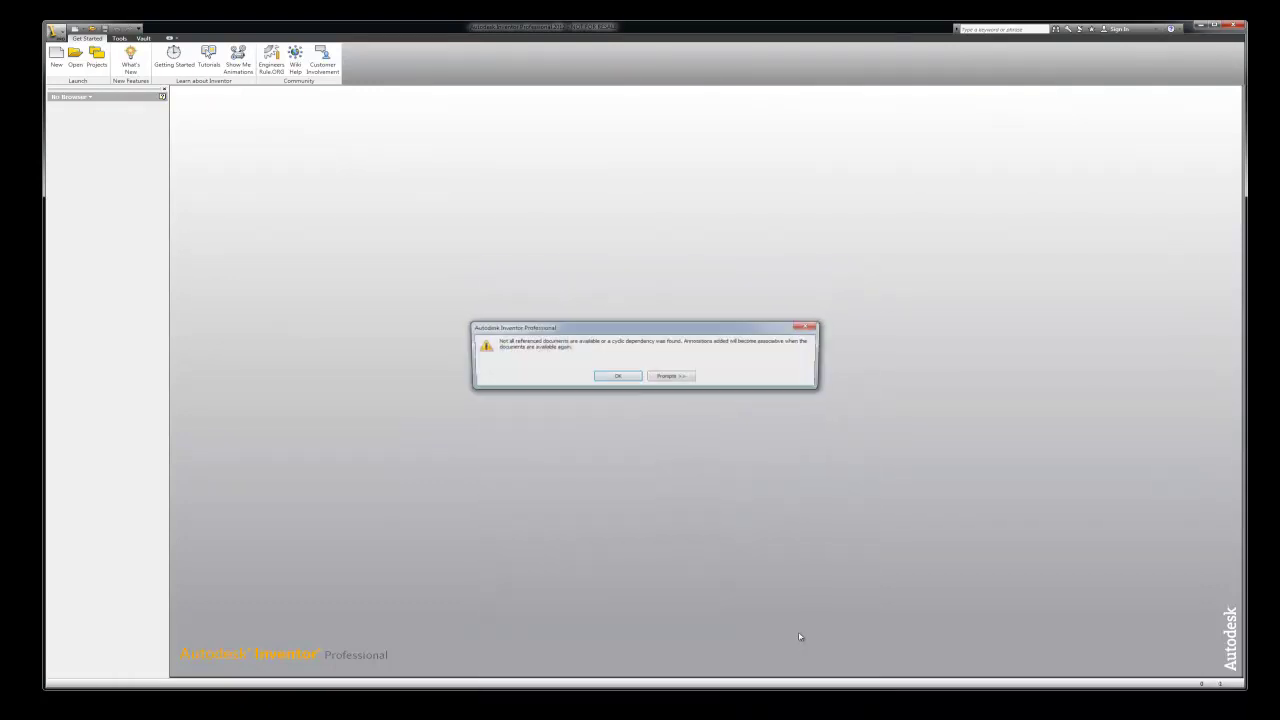
pyautogui.click(617, 376)
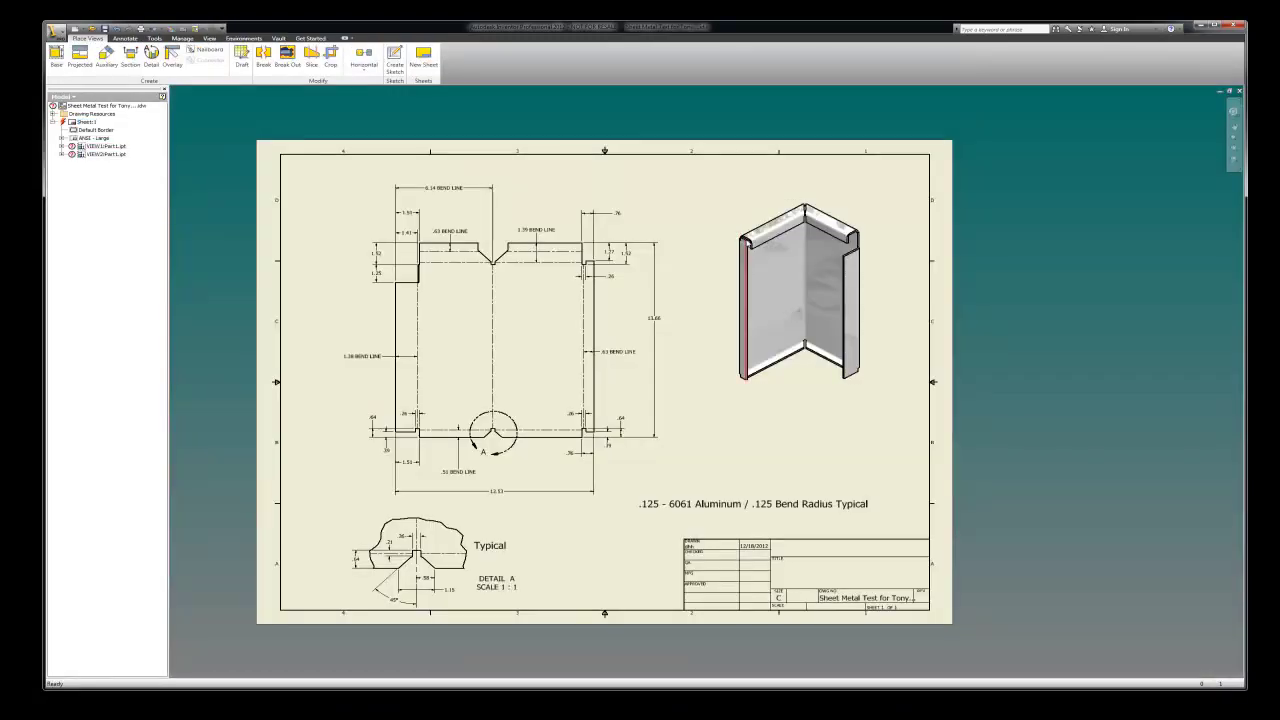
# Step: Minimize the Sheet Metal Test drawing window
pyautogui.click(750, 244)
pyautogui.click(685, 139)
pyautogui.click(1219, 90)
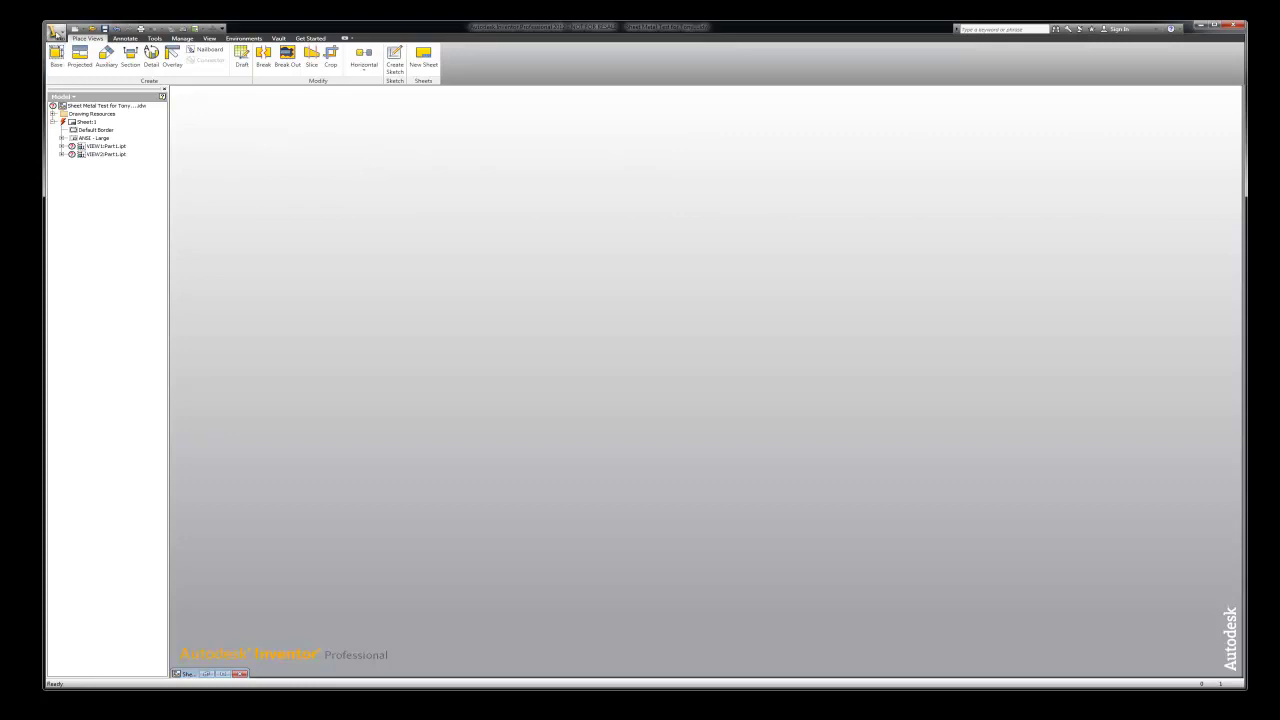
# Step: Create a new part from the English Sheet Metal (in).ipt template and maximize its window
pyautogui.click(56, 33)
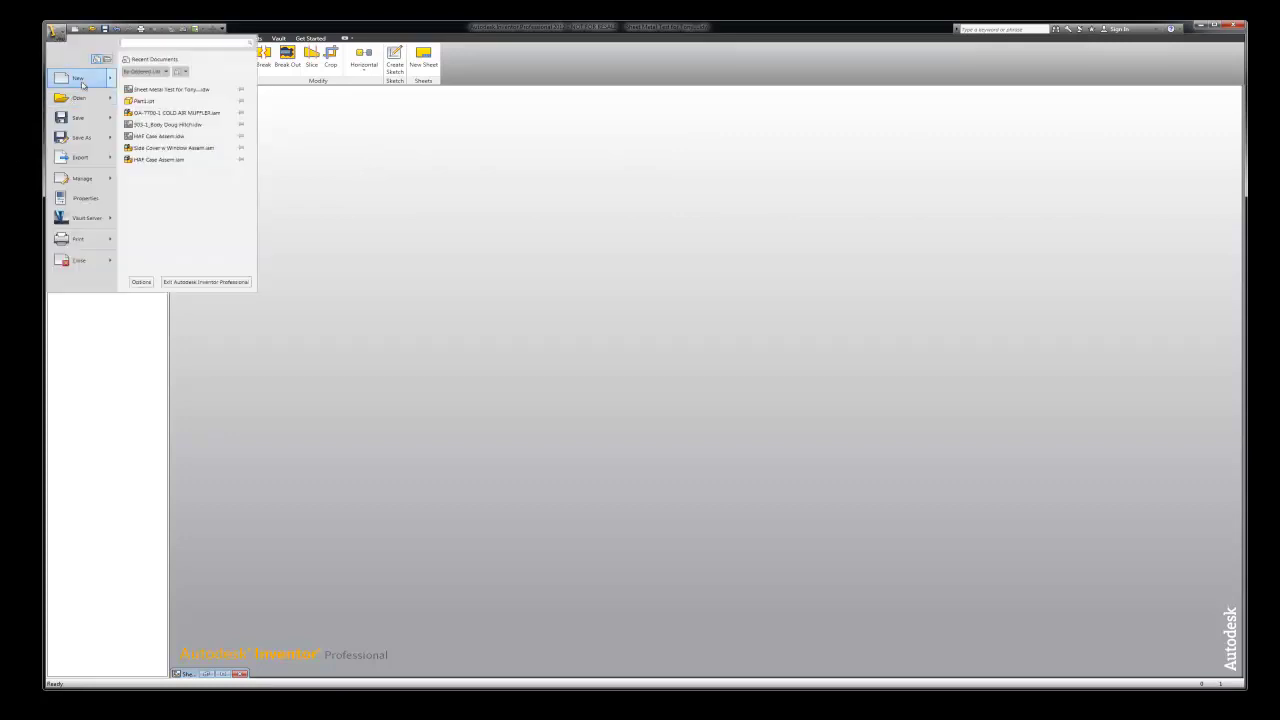
pyautogui.click(72, 77)
pyautogui.moveTo(304, 152); pyautogui.dragTo(528, 151)
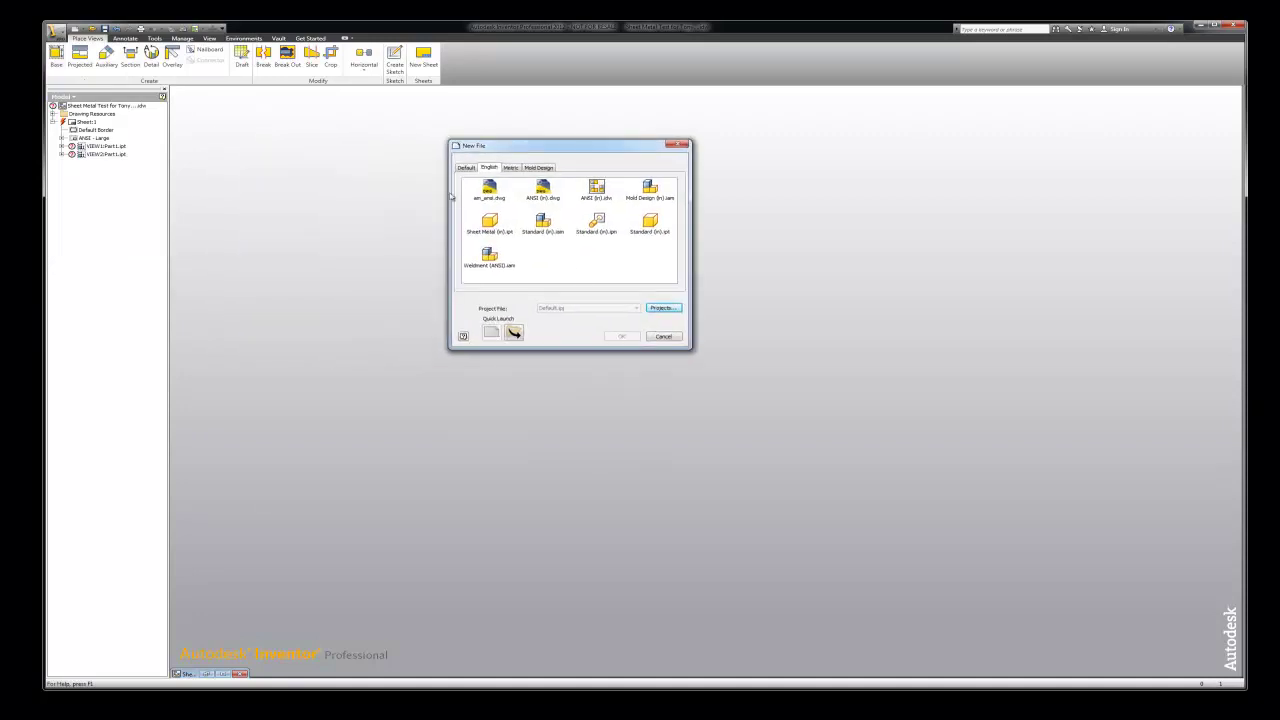
pyautogui.click(466, 168)
pyautogui.click(516, 168)
pyautogui.click(541, 168)
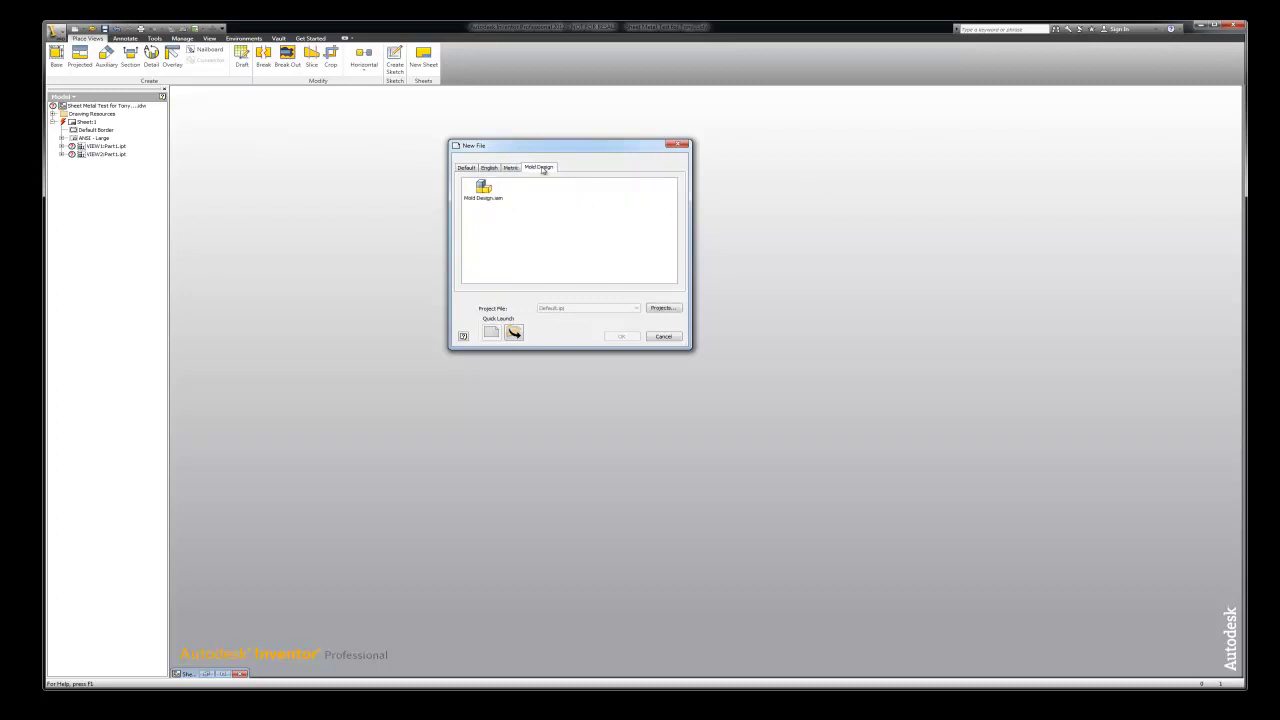
pyautogui.click(487, 168)
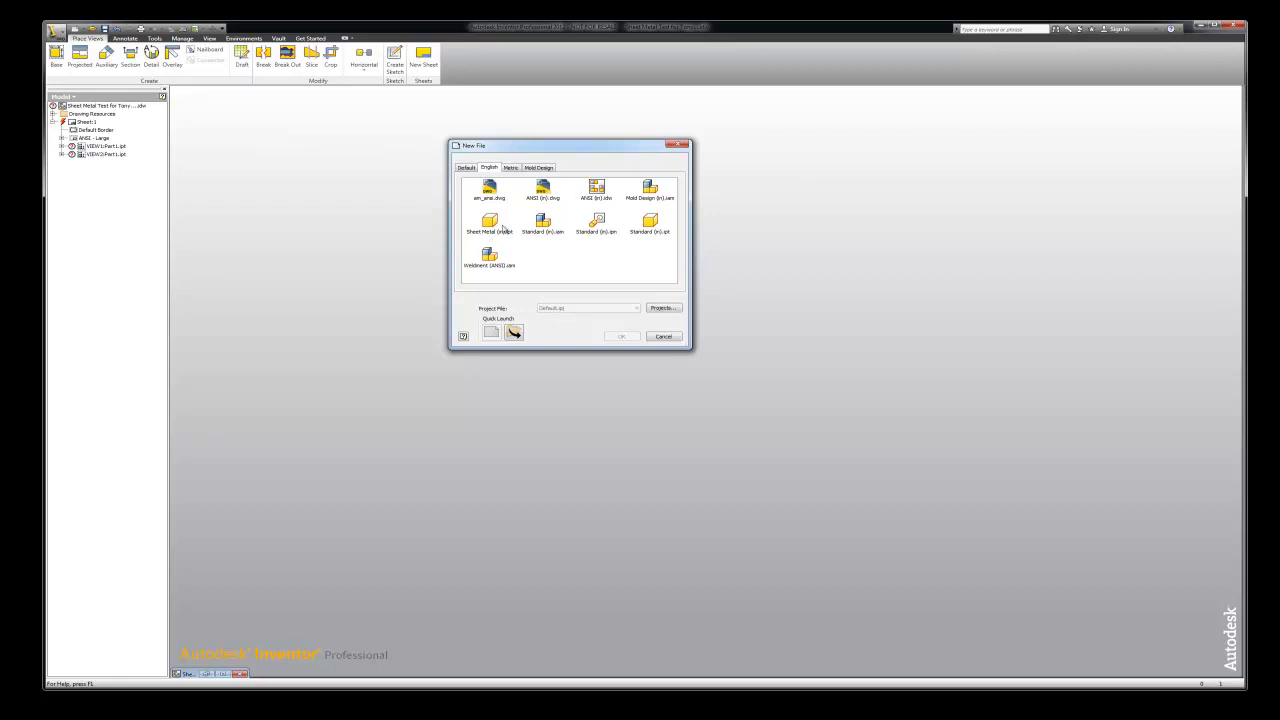
pyautogui.click(490, 226)
pyautogui.click(621, 336)
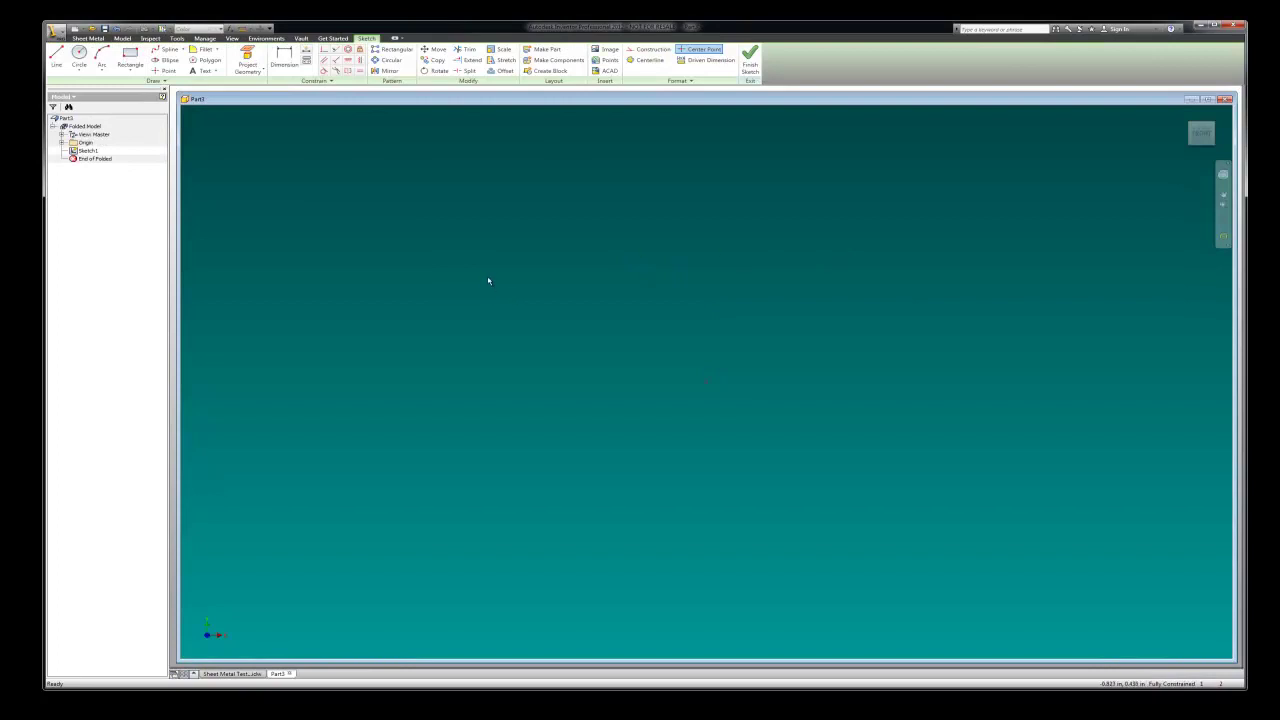
pyautogui.click(1207, 99)
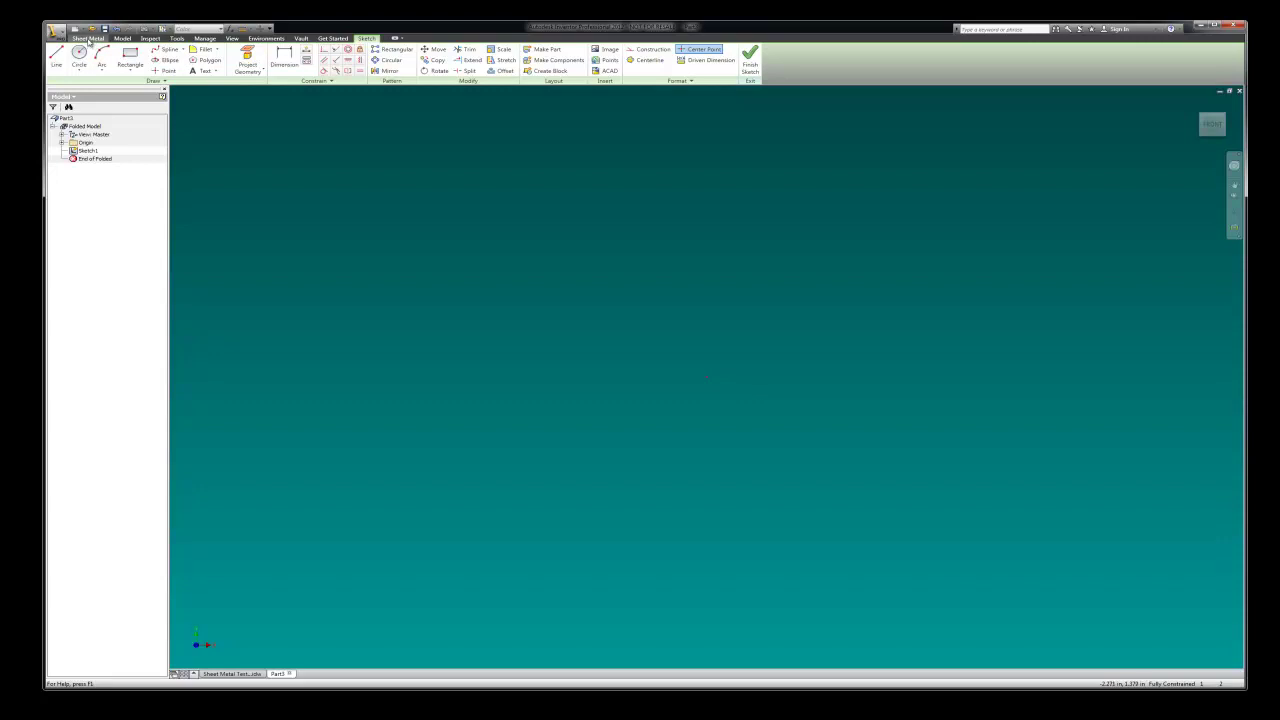
# Step: Create a new sheet metal rule named "Aluminum .125" from the Default rule in the sheet metal defaults
pyautogui.click(88, 38)
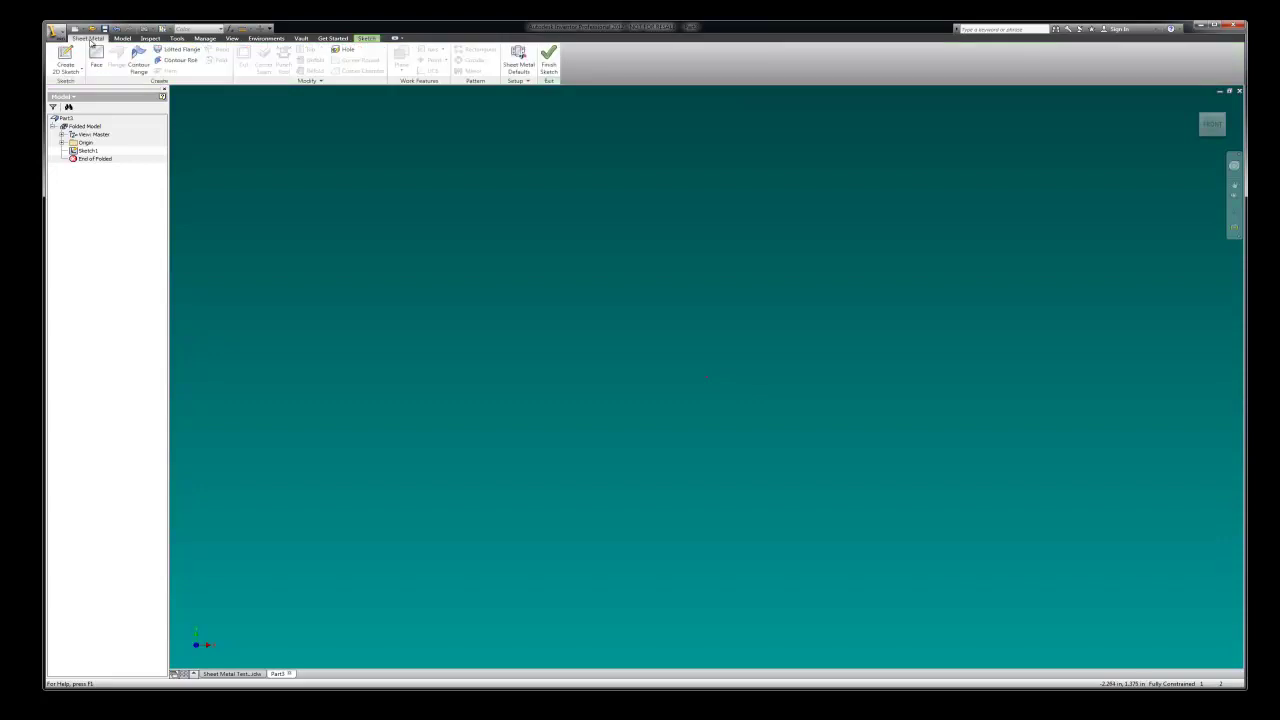
pyautogui.click(523, 66)
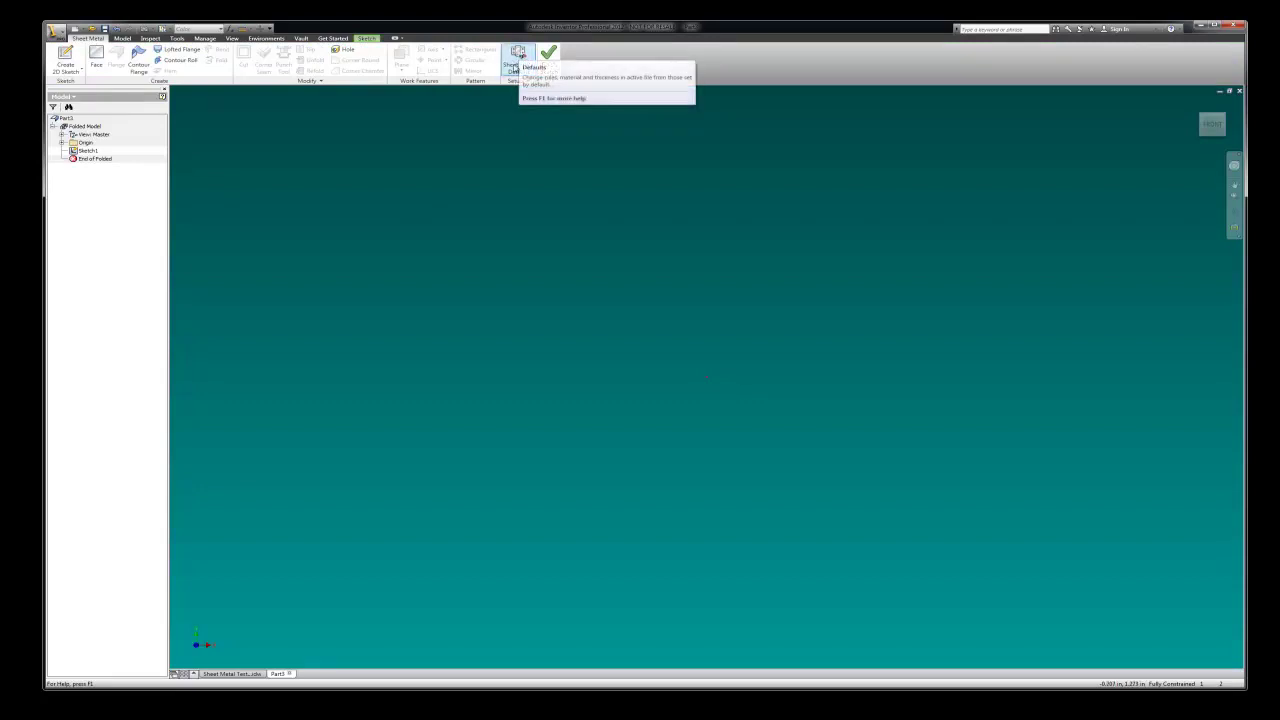
pyautogui.click(517, 54)
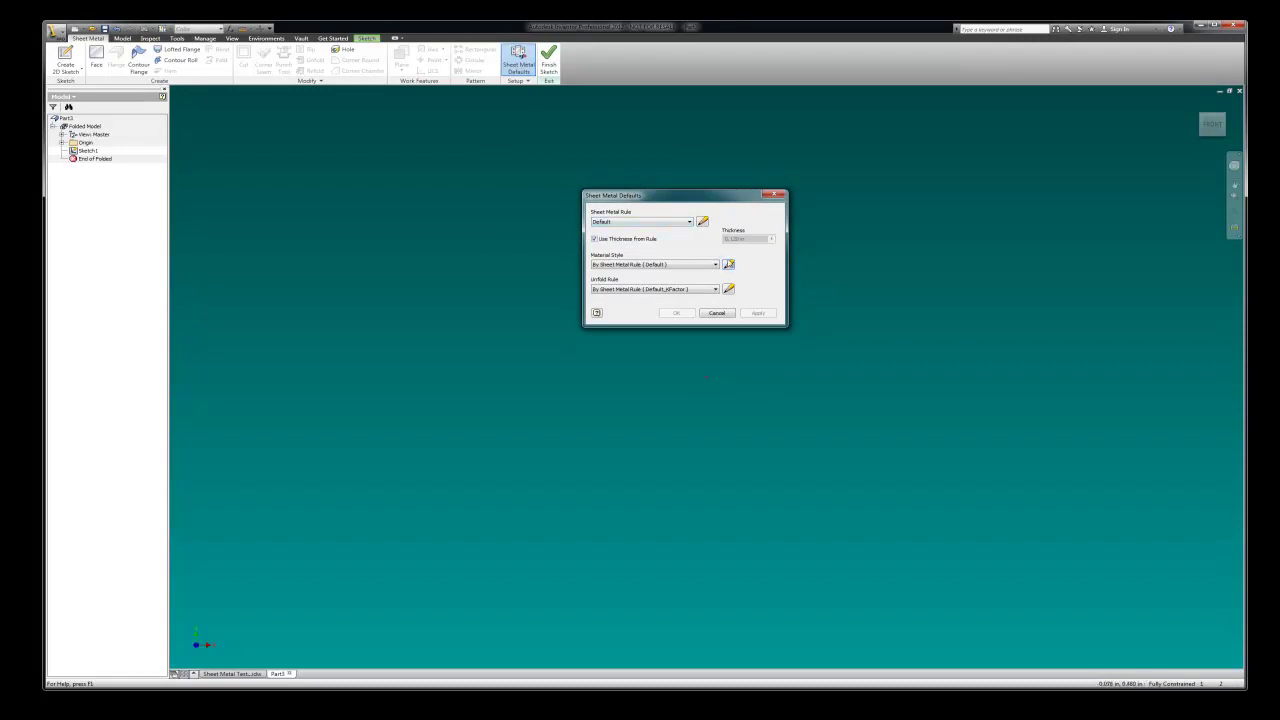
pyautogui.click(703, 222)
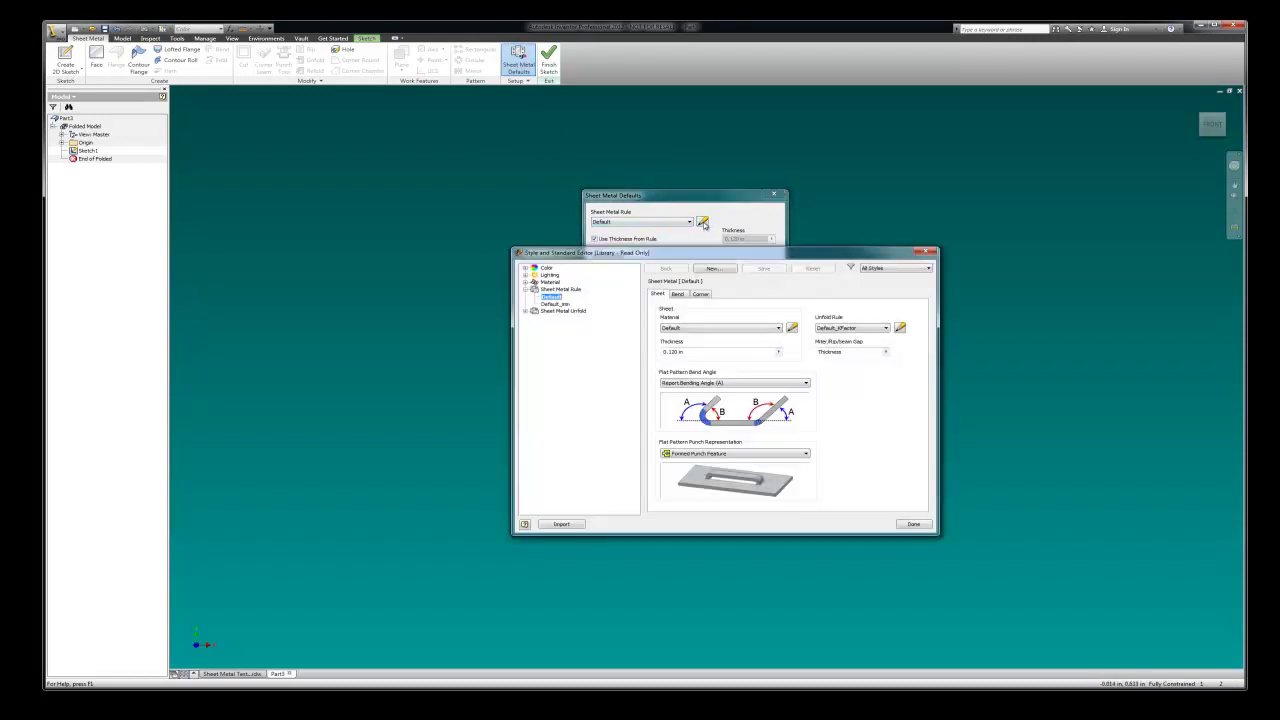
pyautogui.click(720, 270)
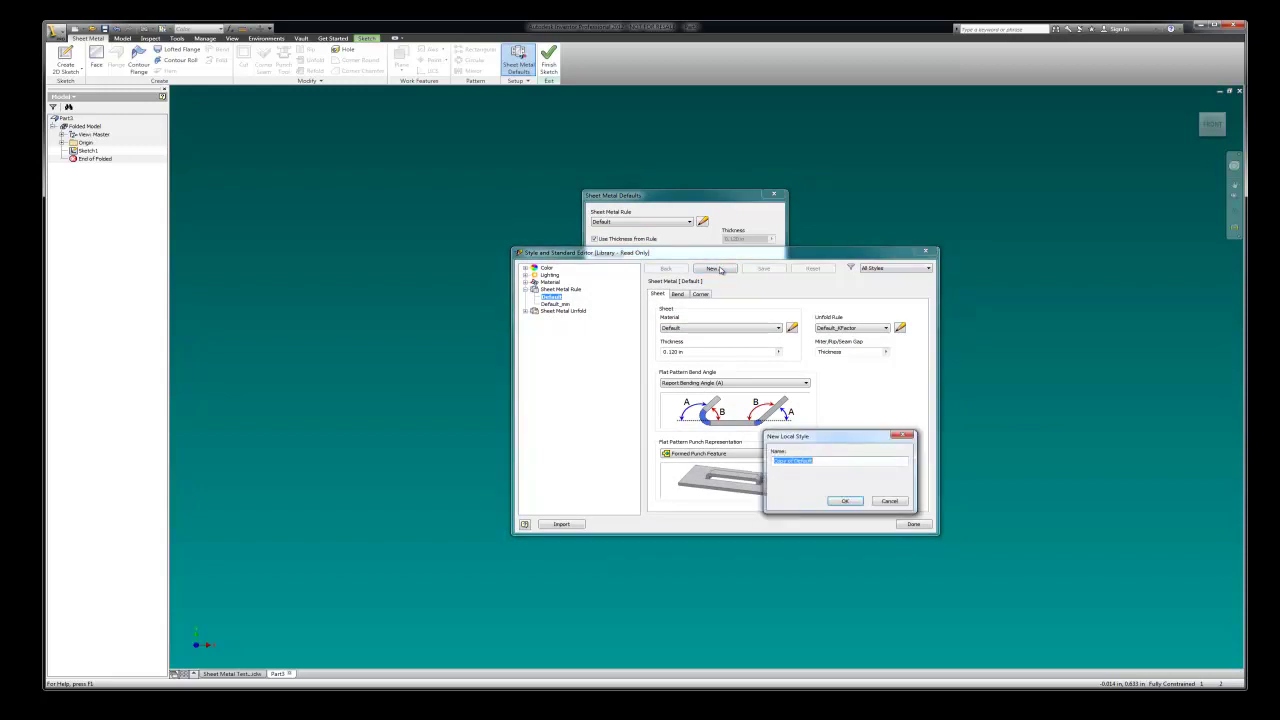
pyautogui.write('S')
pyautogui.click(845, 501)
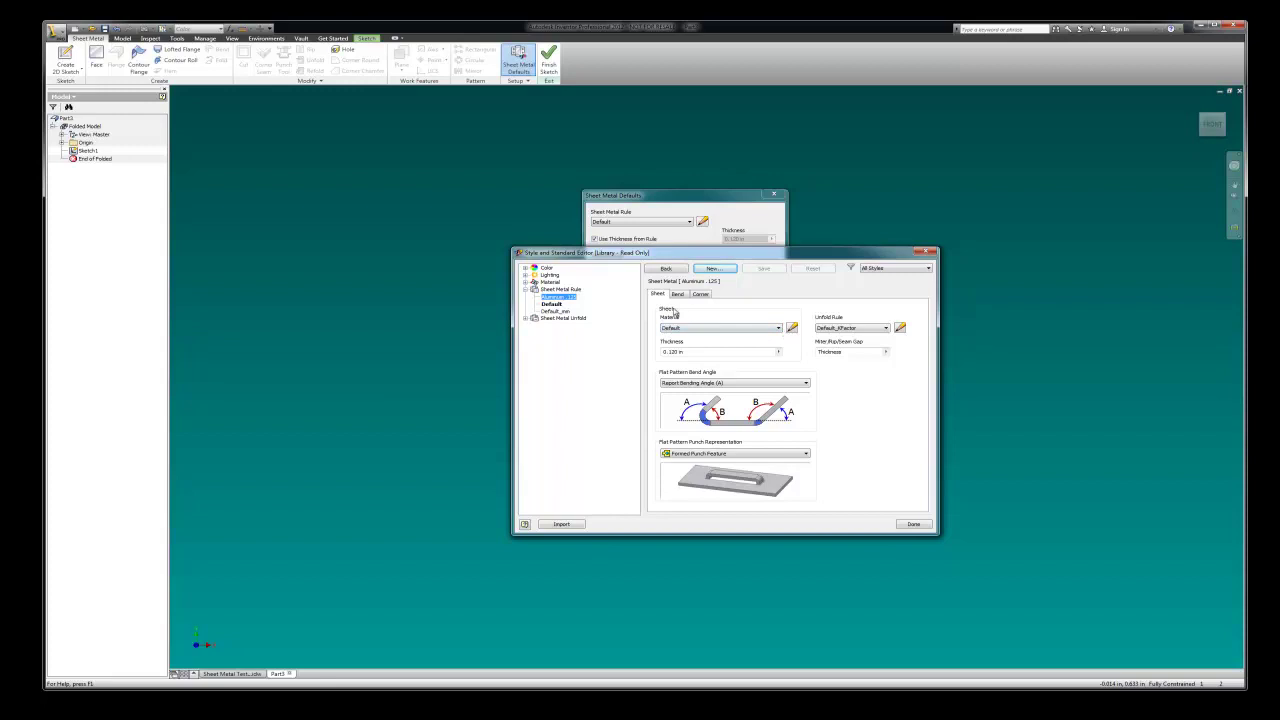
pyautogui.click(778, 327)
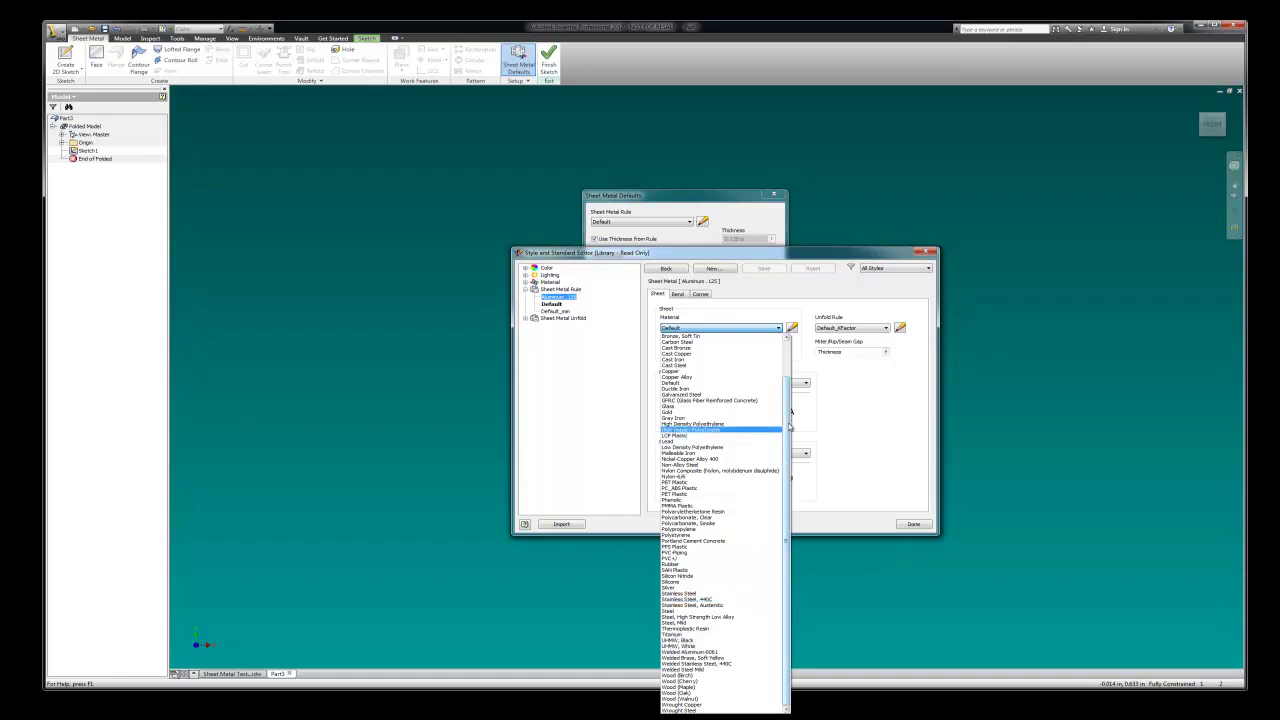
pyautogui.moveTo(790, 427); pyautogui.dragTo(786, 382)
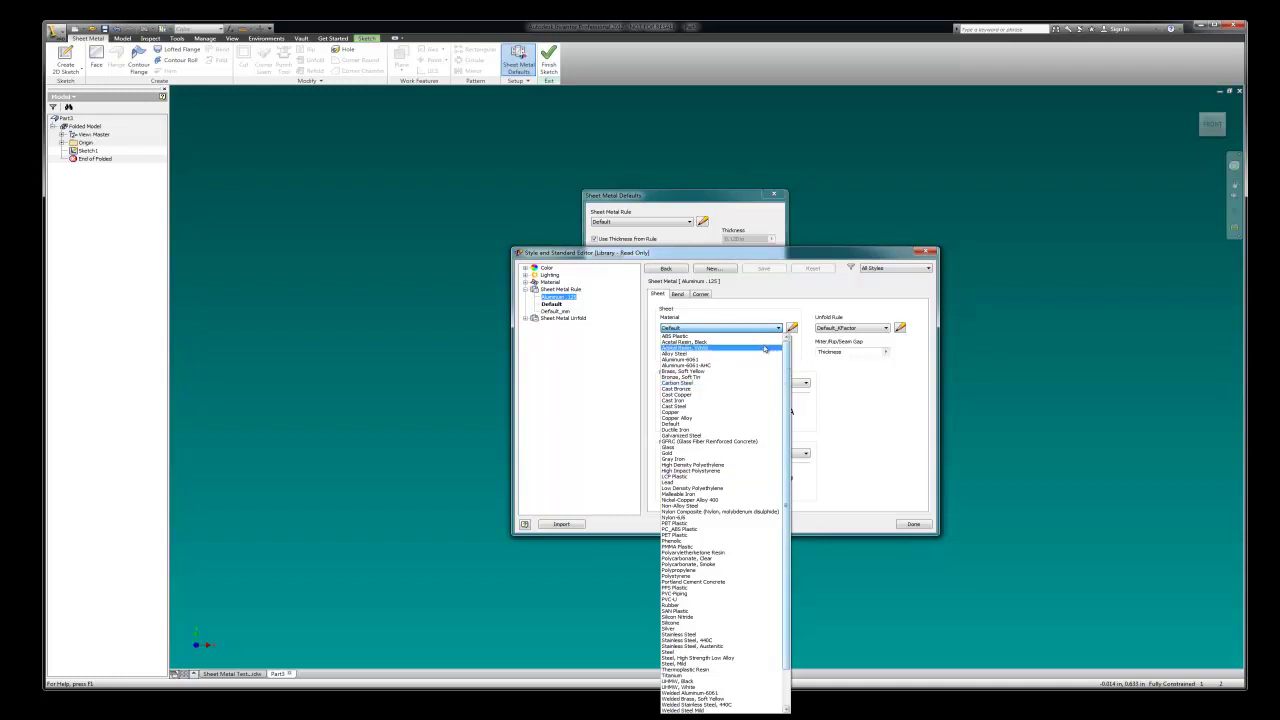
pyautogui.moveTo(786, 405); pyautogui.dragTo(787, 345)
pyautogui.click(760, 311)
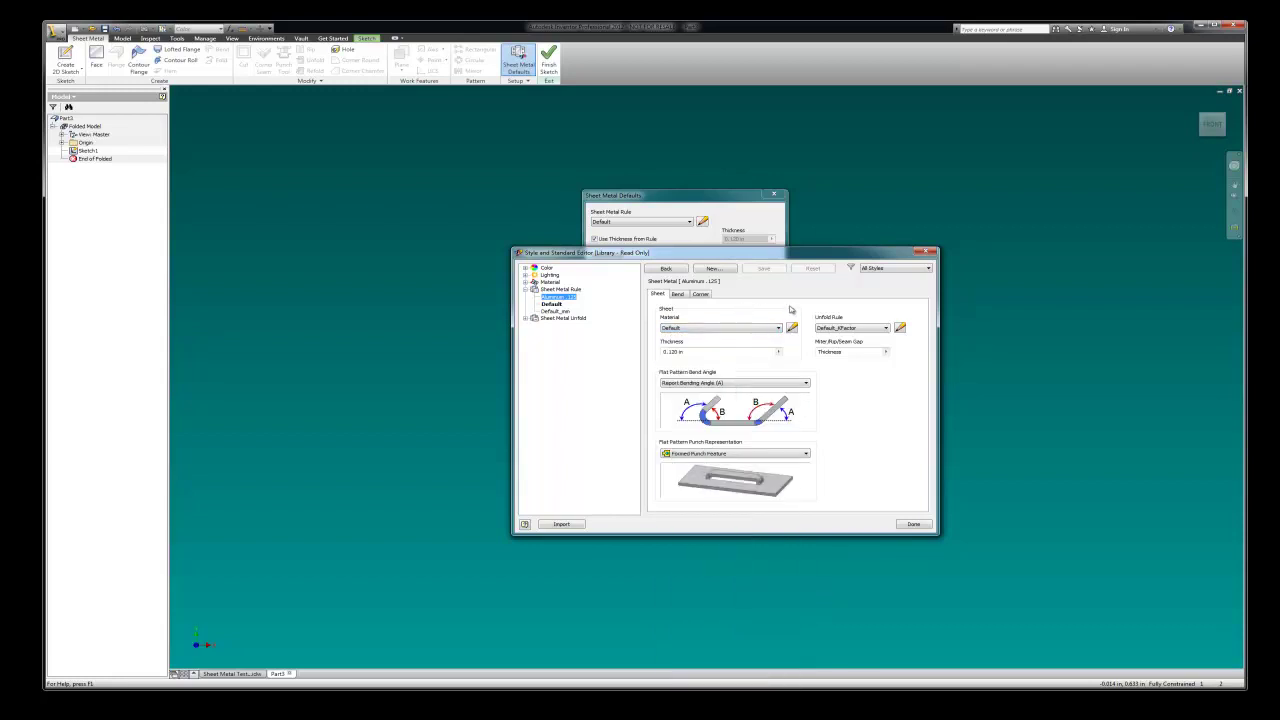
# Step: Try to choose Aluminum-6061 as the material through the rule's material style editor
pyautogui.click(792, 328)
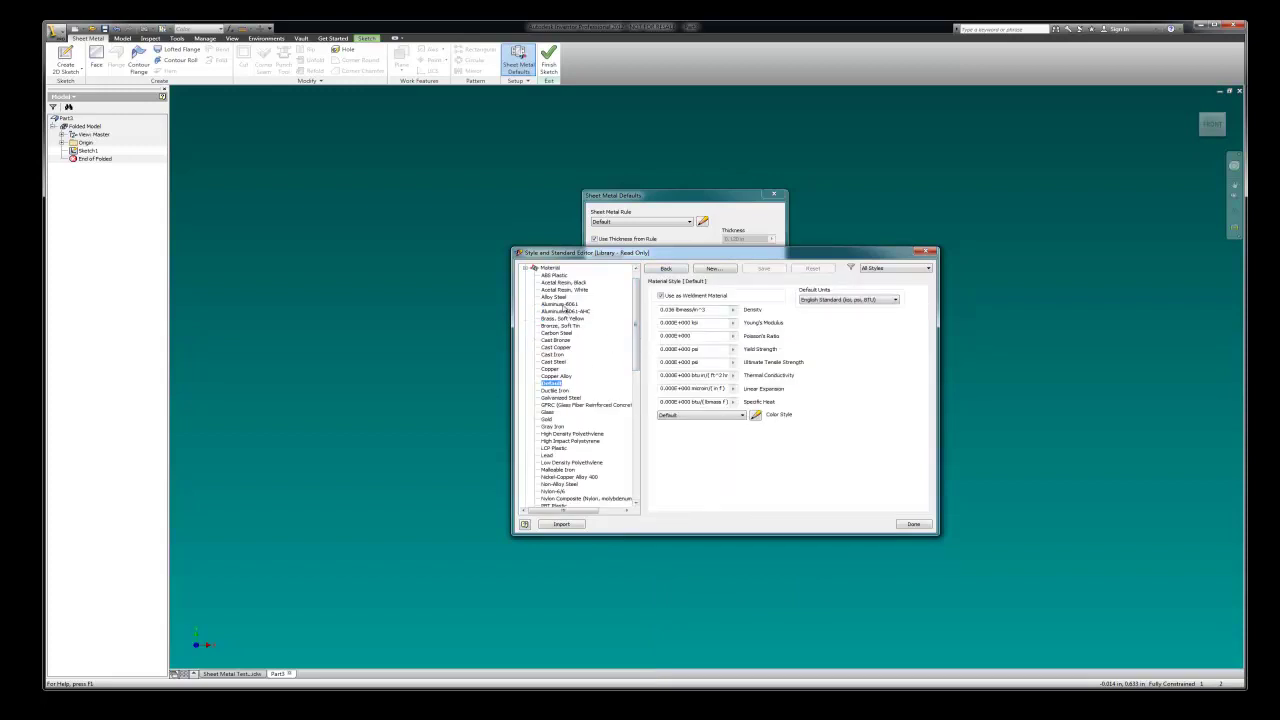
pyautogui.click(559, 304)
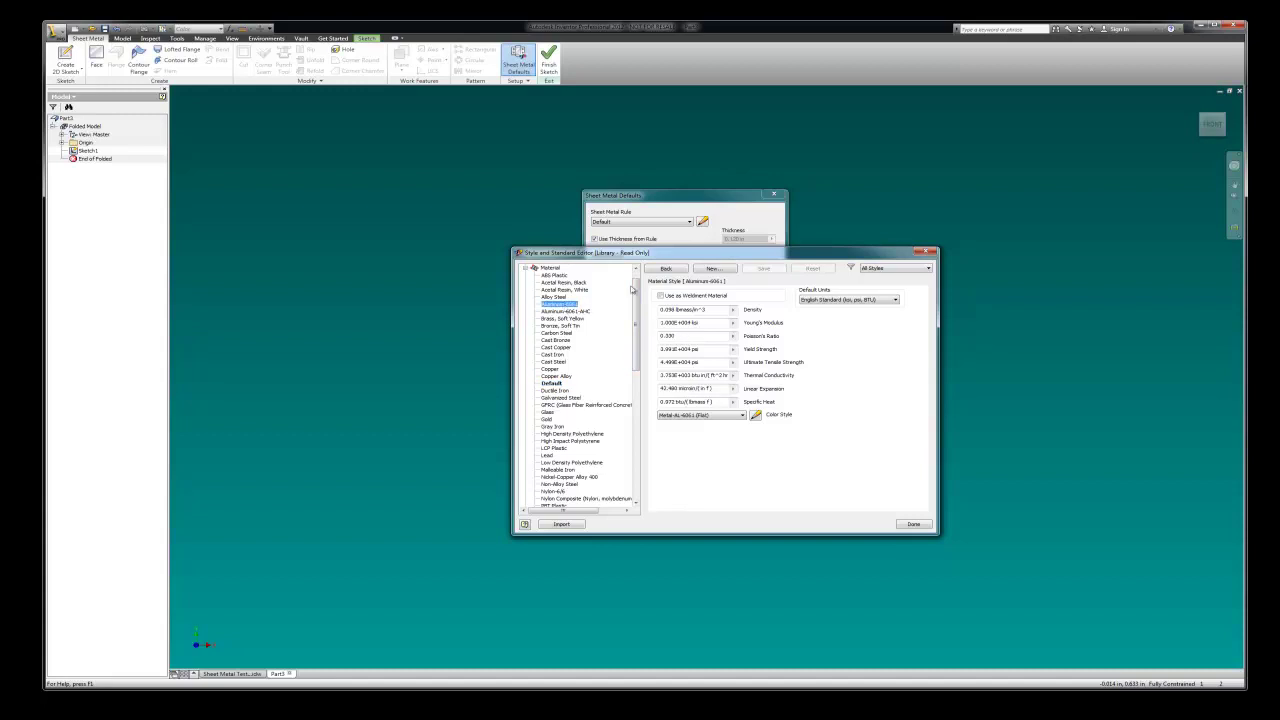
pyautogui.click(913, 524)
# Step: Reopen the sheet metal rule styles and make Aluminum .125 the active rule
pyautogui.moveTo(684, 202); pyautogui.dragTo(794, 280)
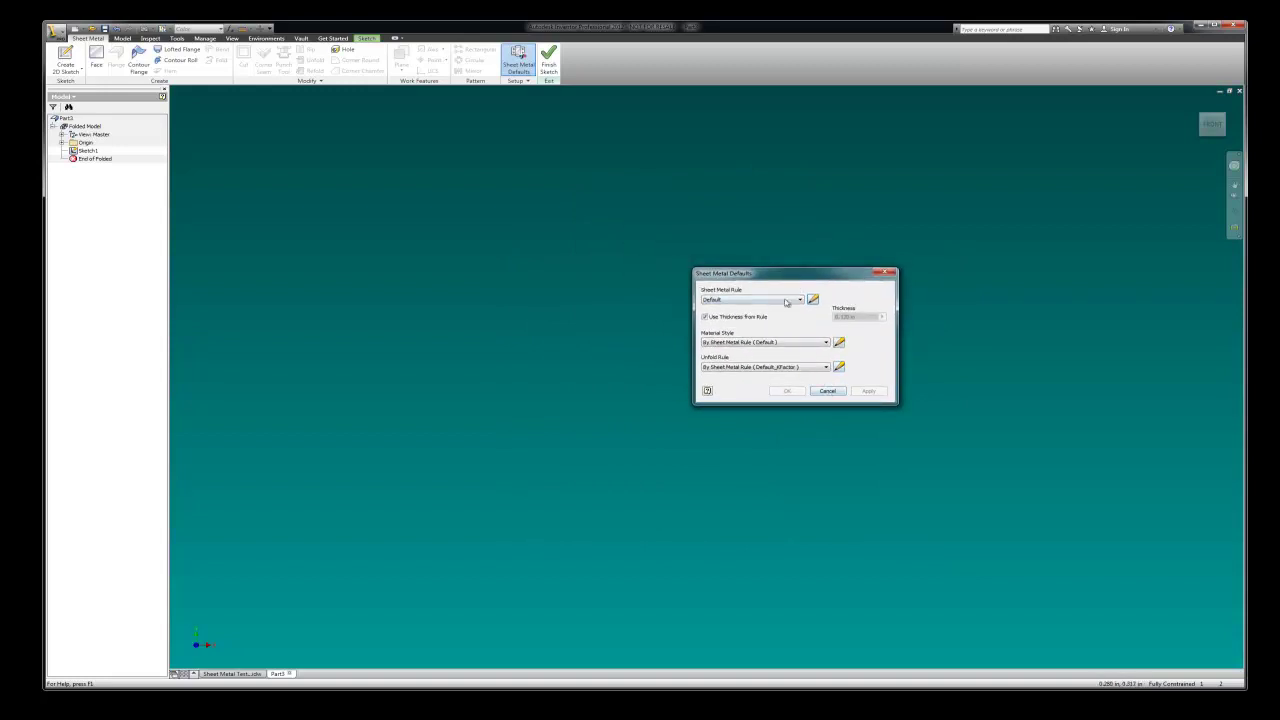
pyautogui.click(813, 300)
pyautogui.click(562, 298)
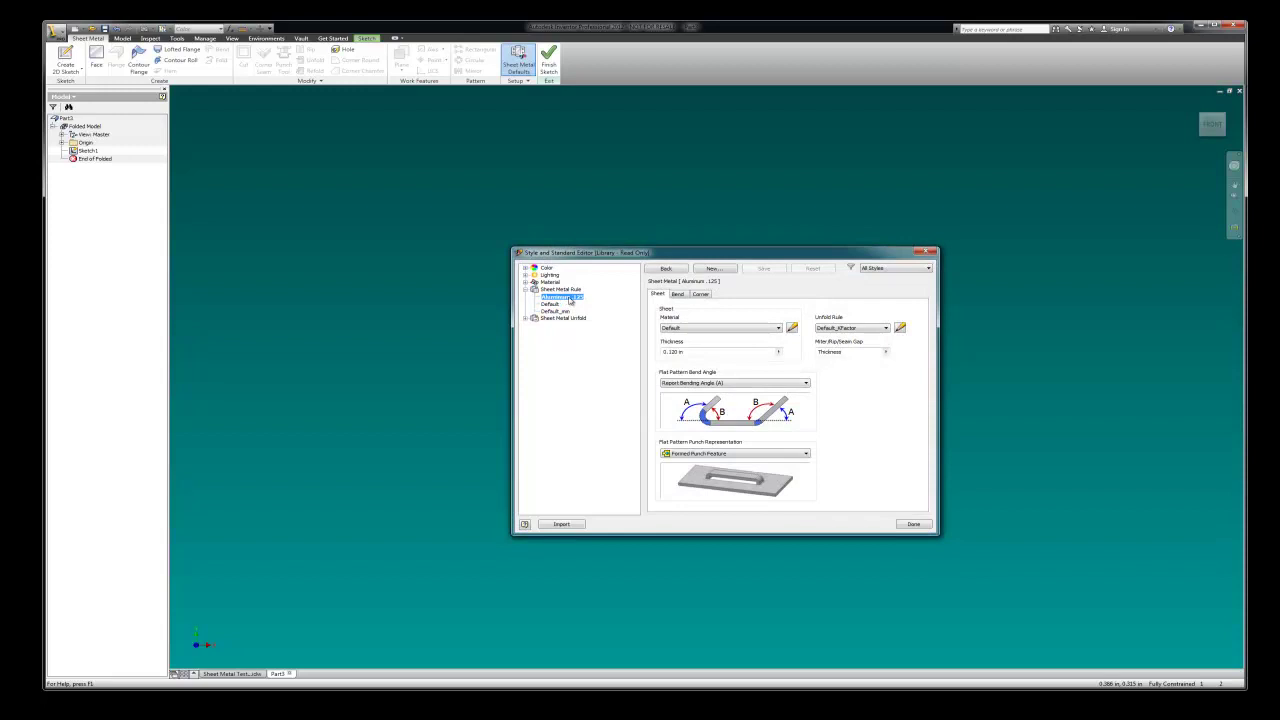
# Step: Make Aluminum-6061 the active material style and close the style editor
pyautogui.click(792, 328)
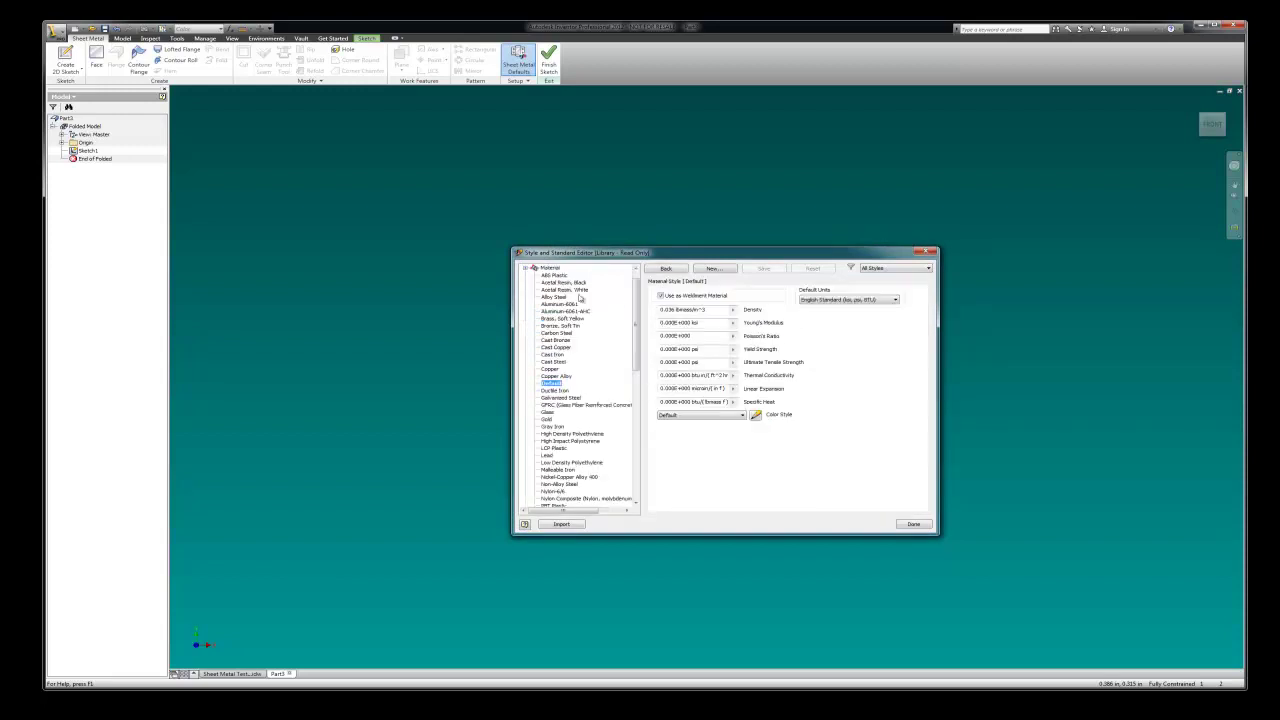
pyautogui.scroll(1, 640, 314)
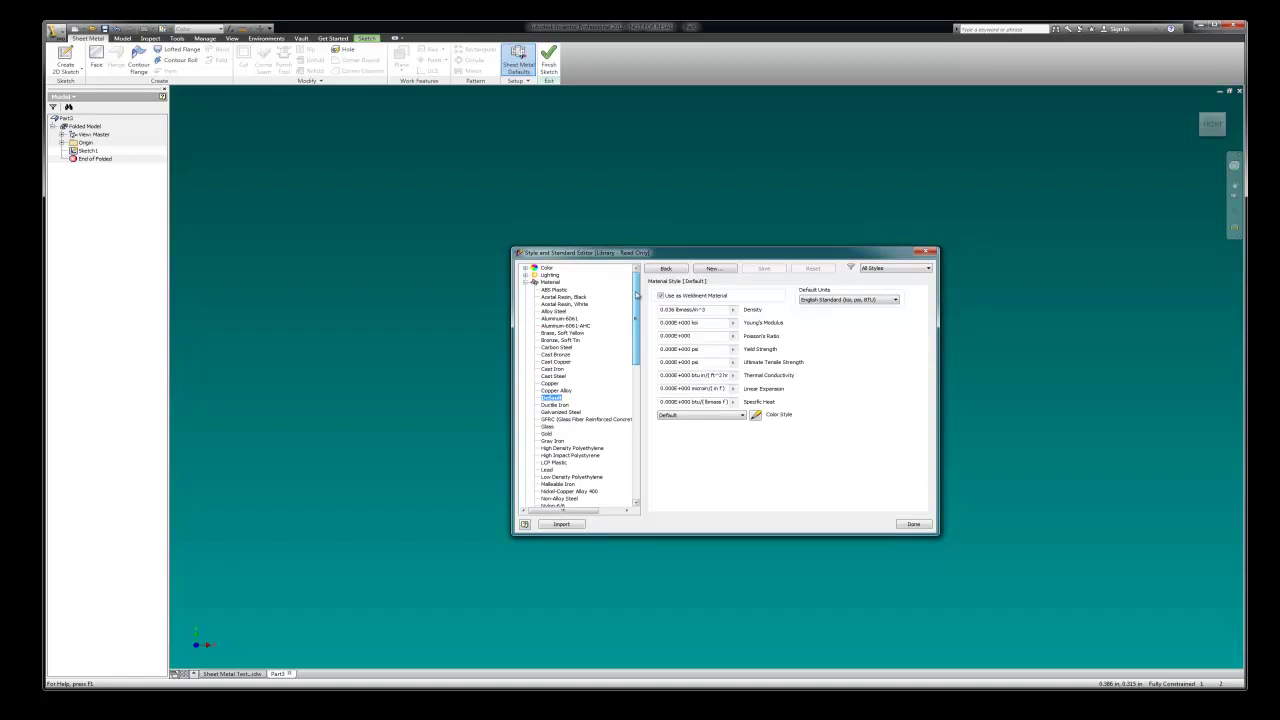
pyautogui.click(560, 318)
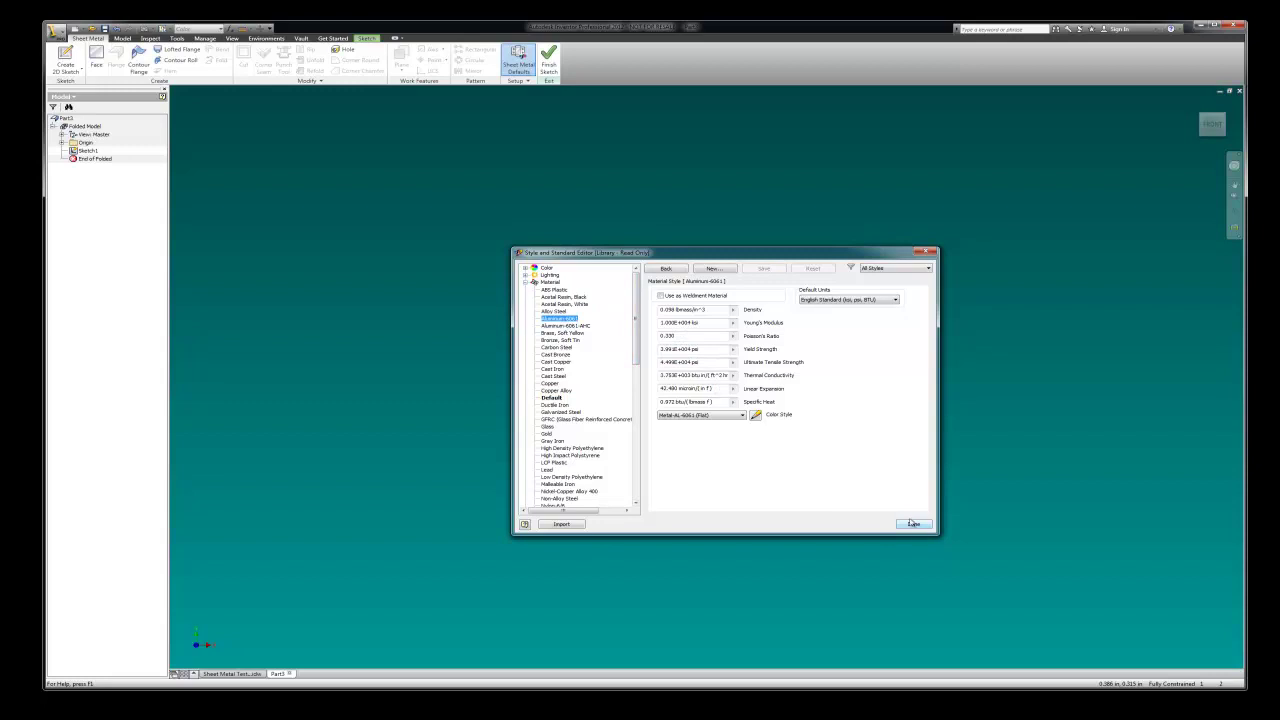
pyautogui.click(667, 270)
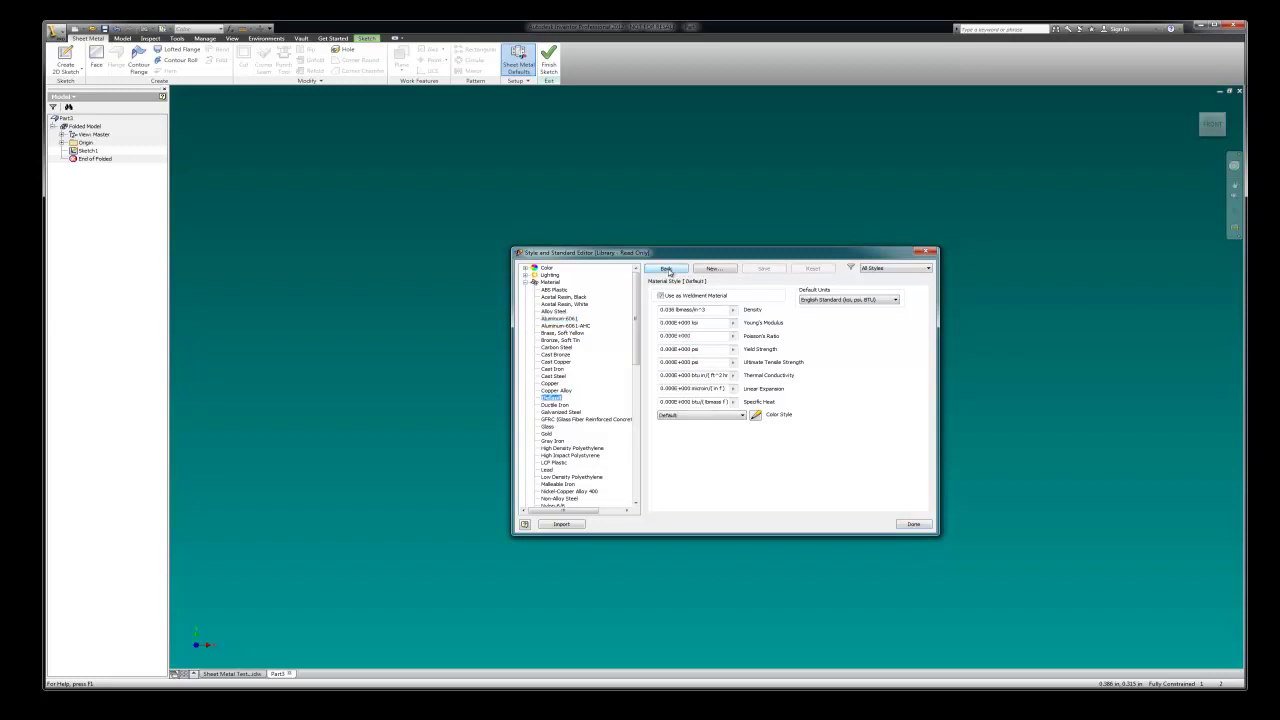
pyautogui.click(572, 318)
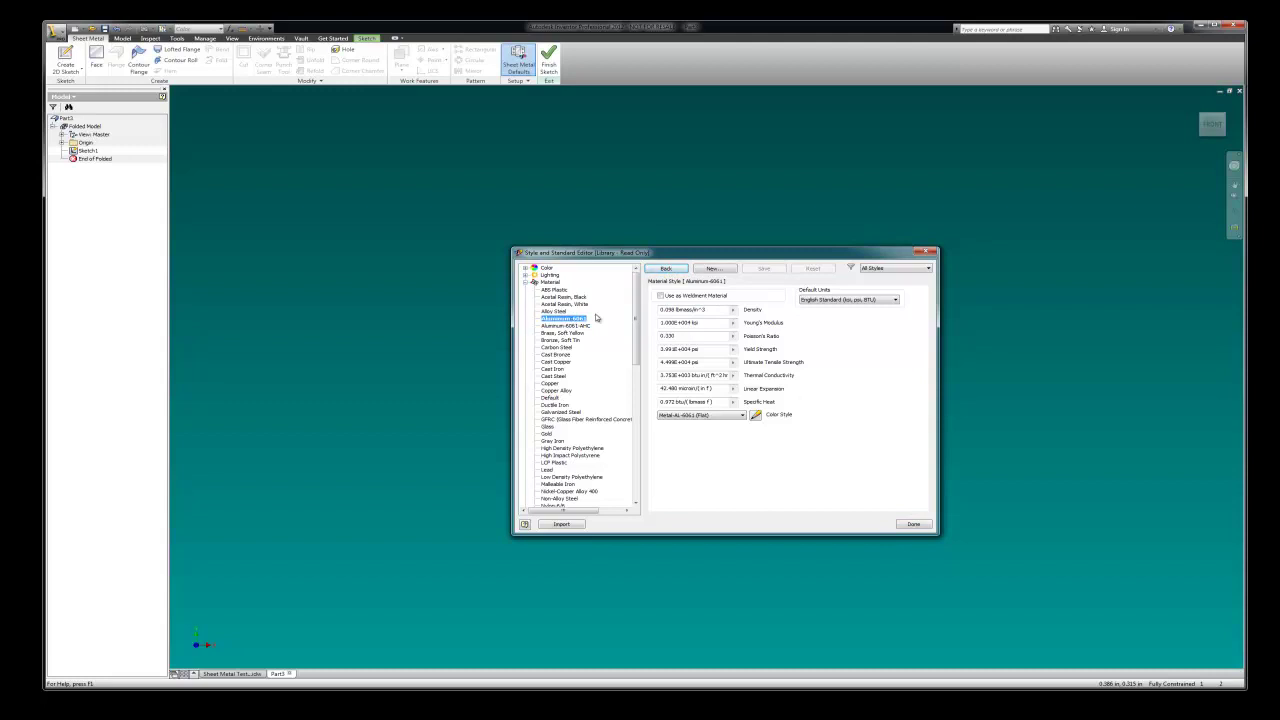
pyautogui.click(914, 525)
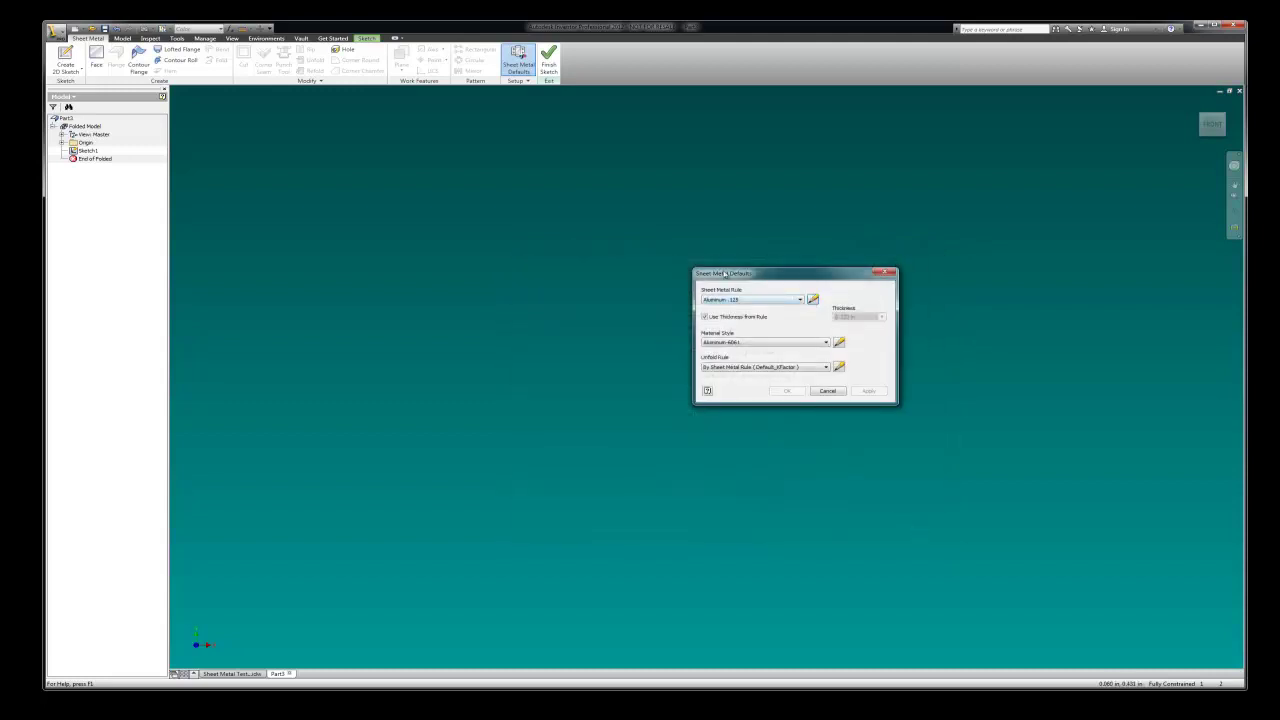
# Step: Examine the available unfold rules in the sheet metal defaults and keep the rule-based Default_KFactor option
pyautogui.moveTo(762, 273); pyautogui.dragTo(661, 283)
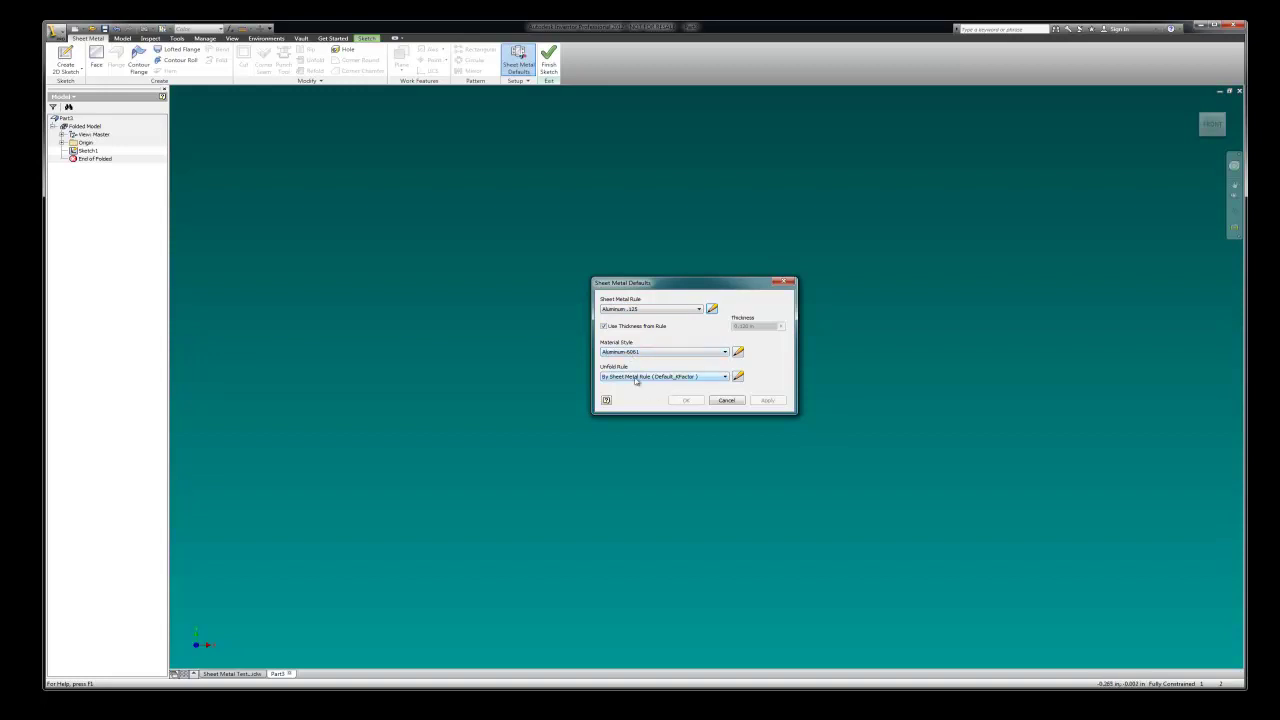
pyautogui.click(726, 377)
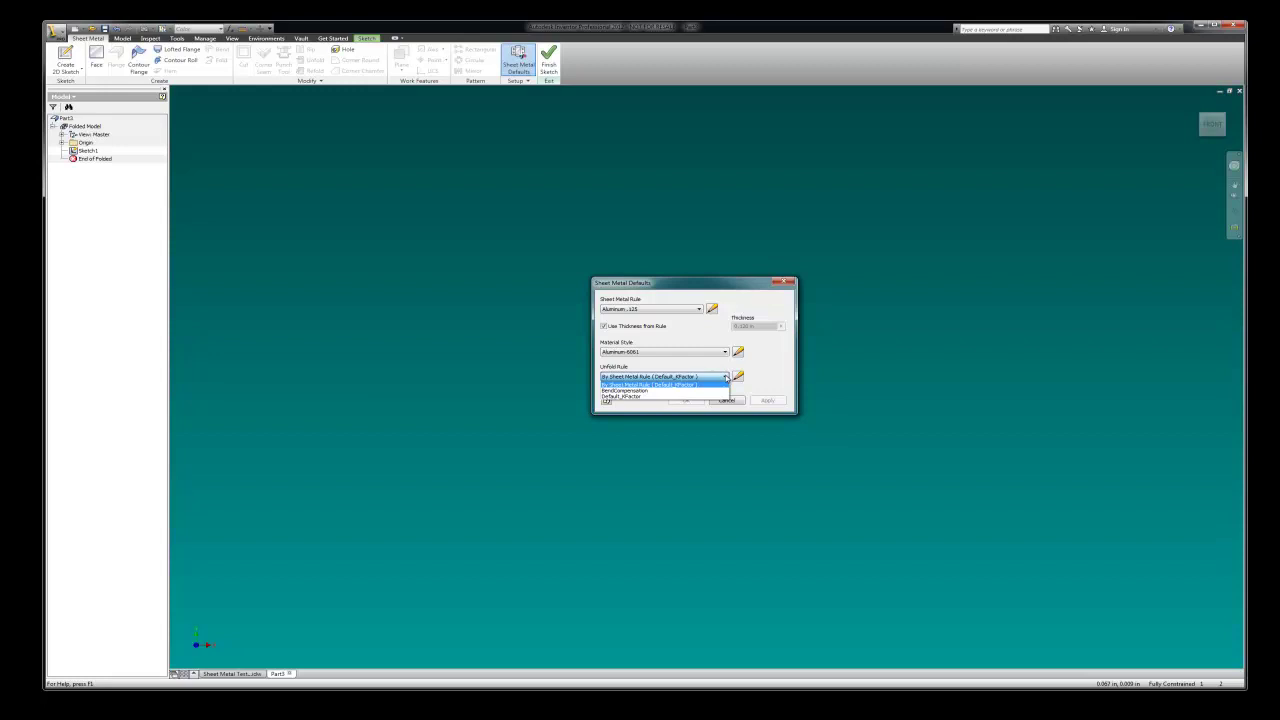
pyautogui.click(833, 379)
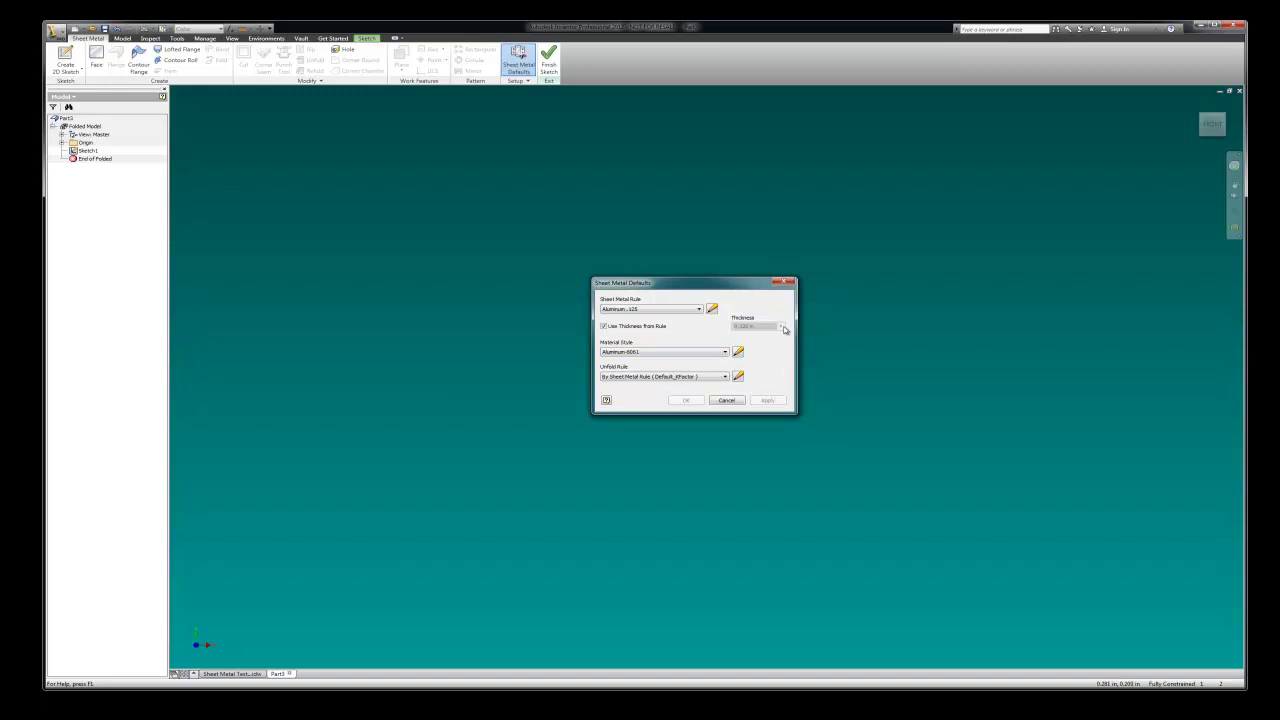
# Step: Turn the Use Thickness from Rule option off and on again, and close the sheet metal defaults
pyautogui.click(604, 326)
pyautogui.click(604, 326)
pyautogui.click(783, 284)
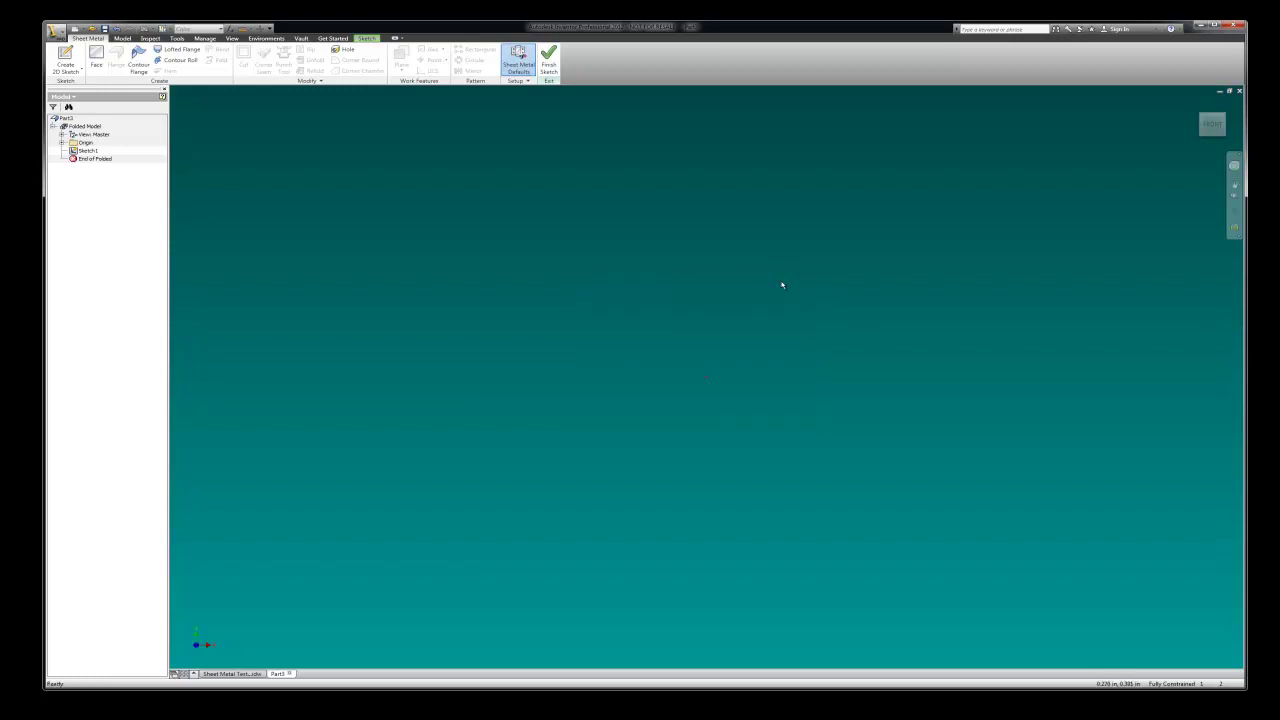
# Step: Try again to choose Aluminum-6061 as the Aluminum .125 rule's material through the material styles, and close the style editor
pyautogui.click(519, 56)
pyautogui.click(712, 308)
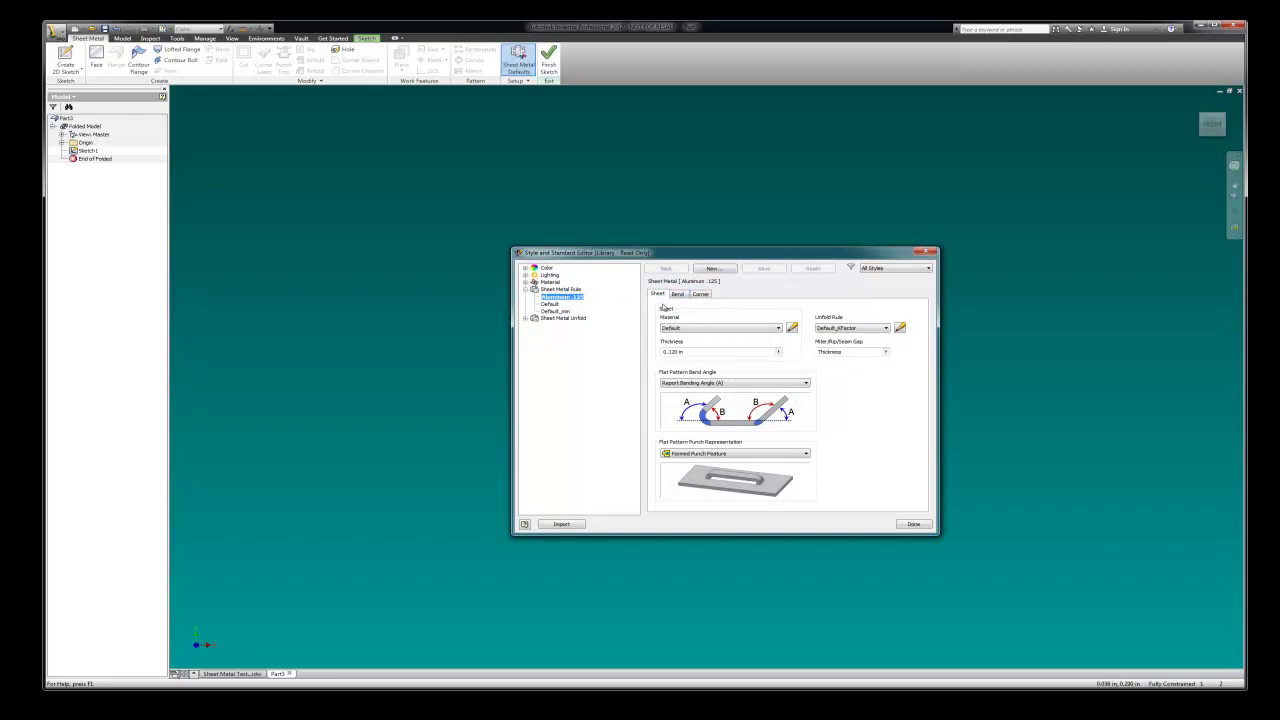
pyautogui.click(791, 328)
pyautogui.click(580, 304)
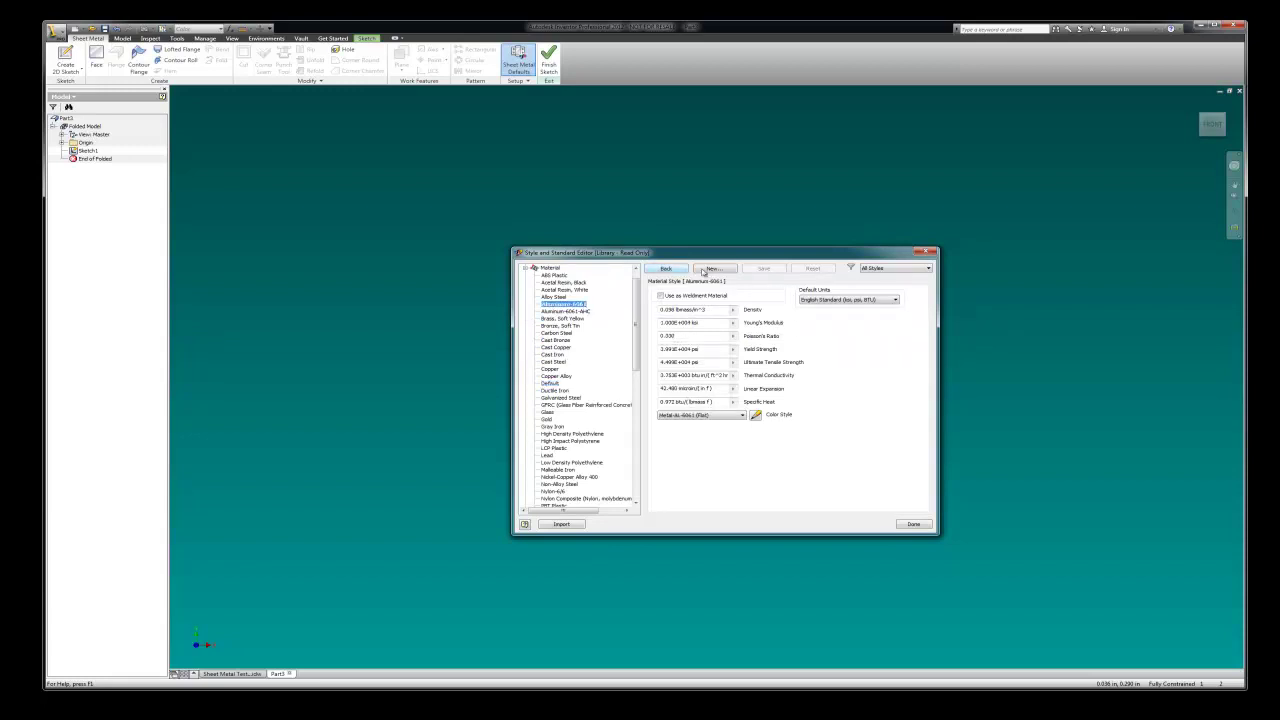
pyautogui.click(667, 269)
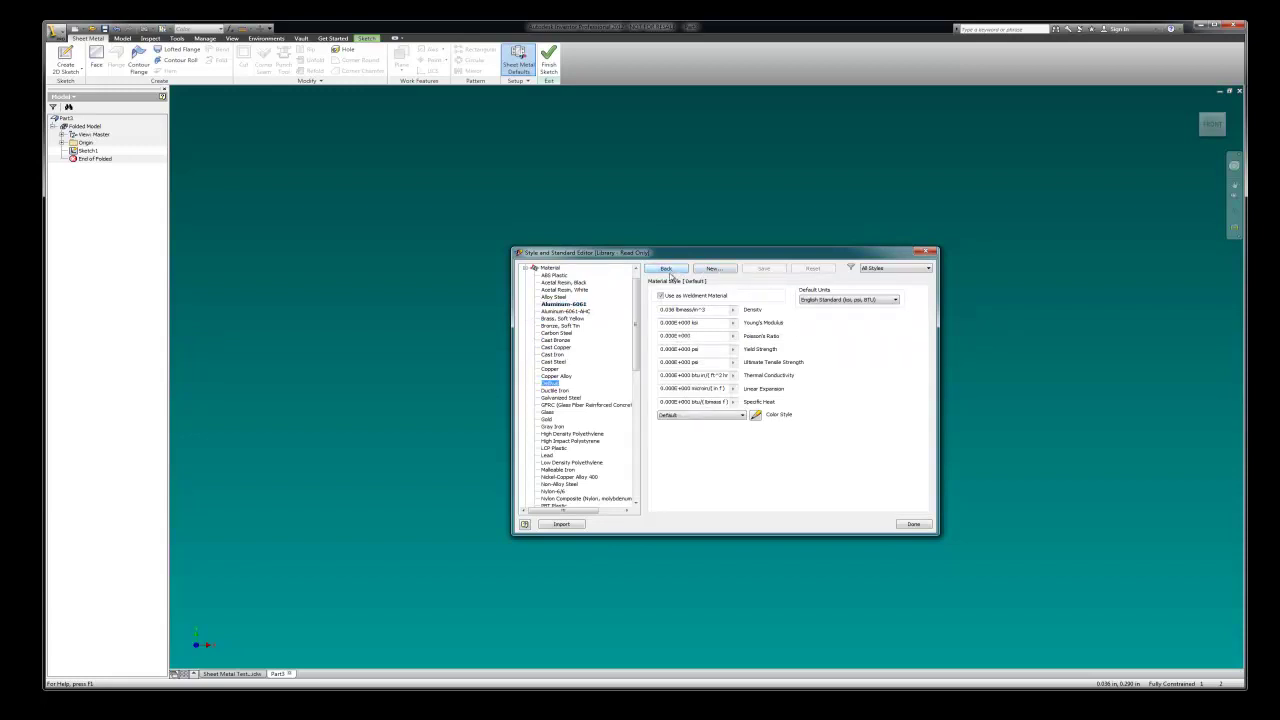
pyautogui.click(577, 304)
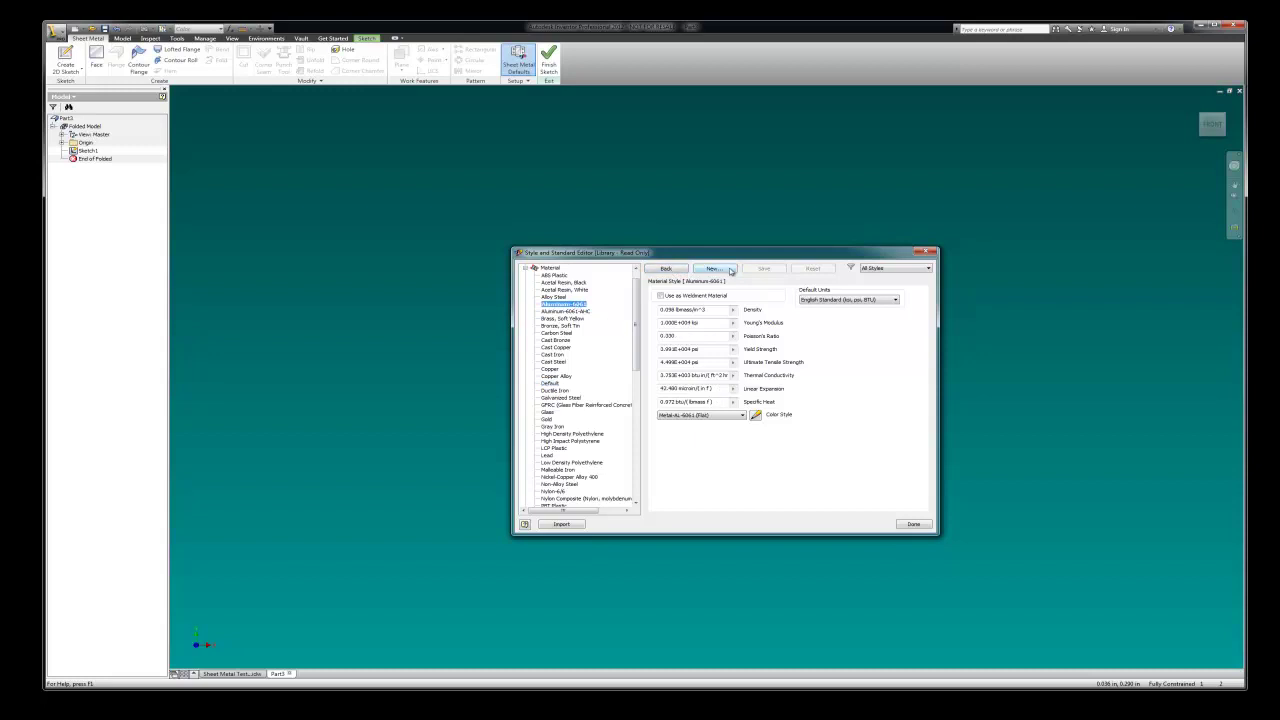
pyautogui.click(914, 523)
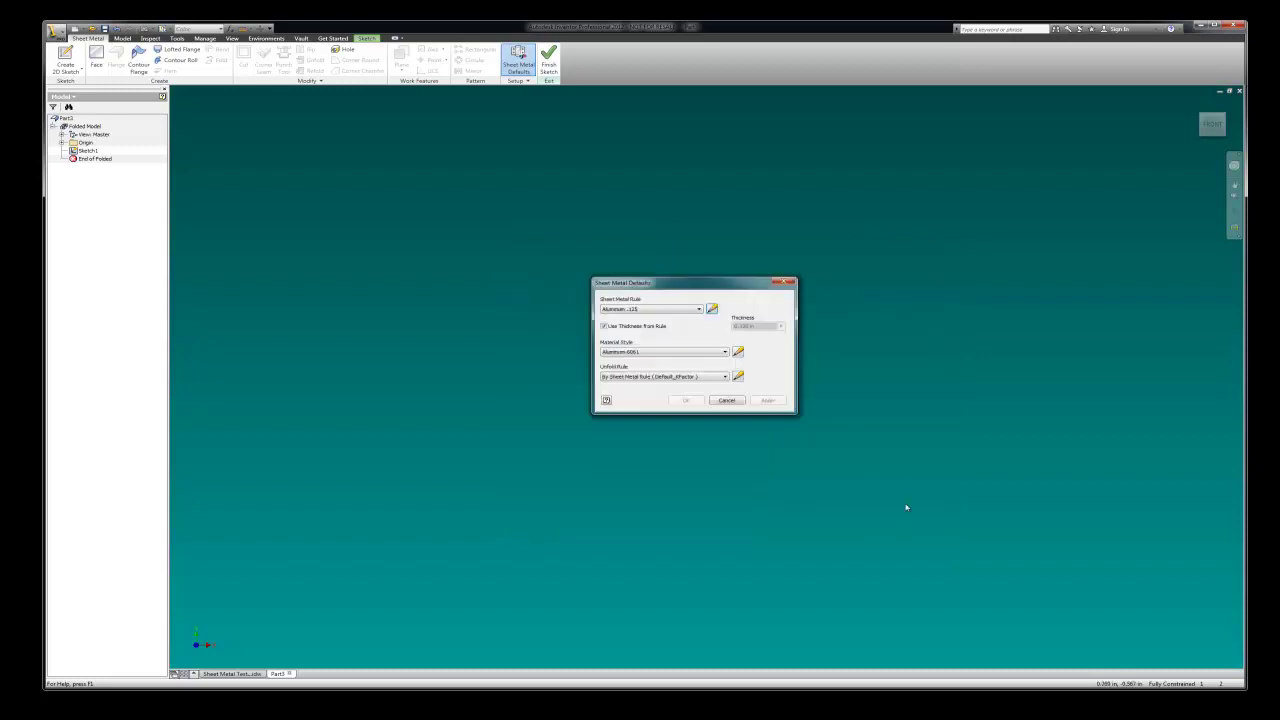
# Step: Reopen the Aluminum .125 sheet metal rule for editing and set its bend relief shape to Round
pyautogui.click(712, 310)
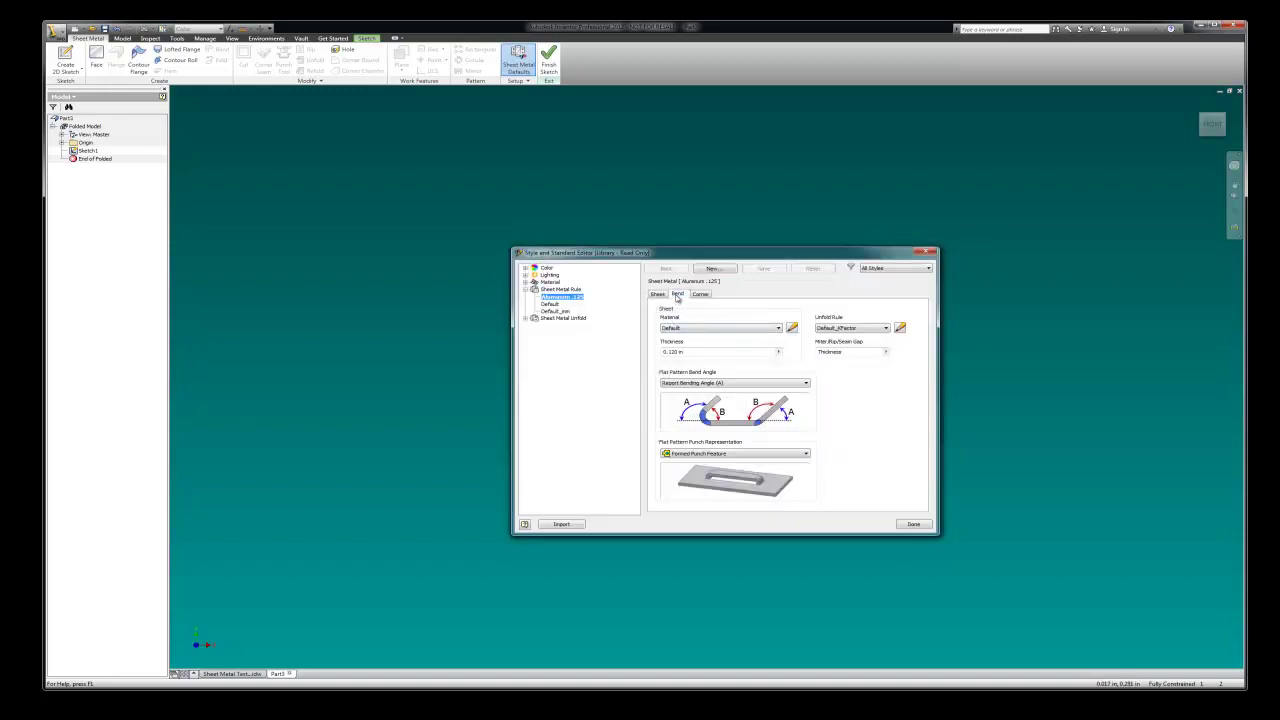
pyautogui.click(678, 296)
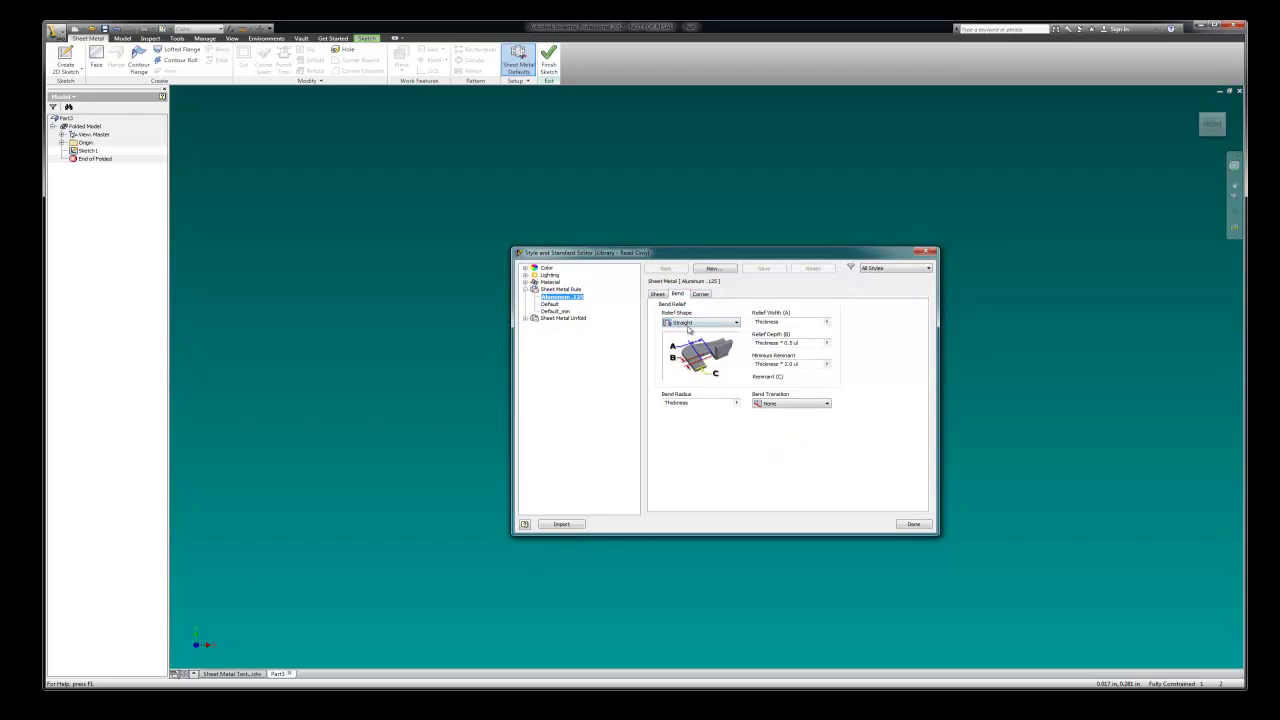
pyautogui.click(735, 322)
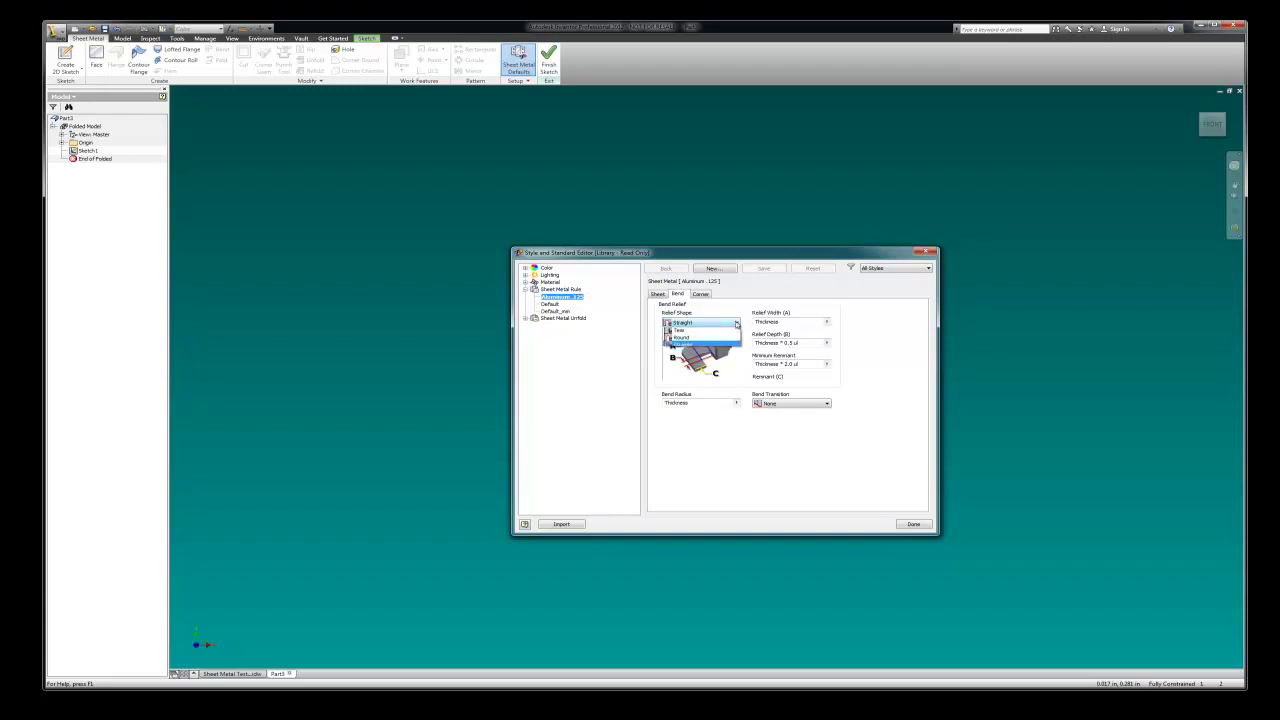
pyautogui.click(710, 338)
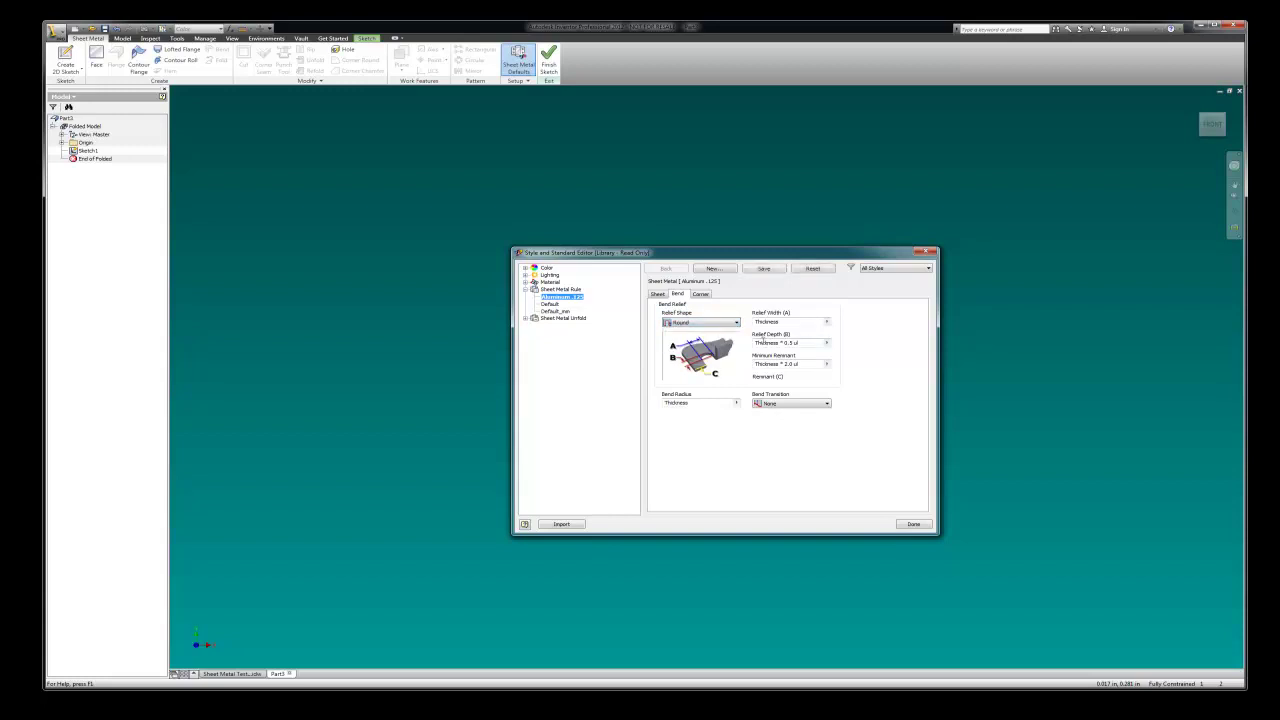
# Step: Set the rule's bend radius to .125/2 and keep the relief width at Thickness
pyautogui.click(736, 403)
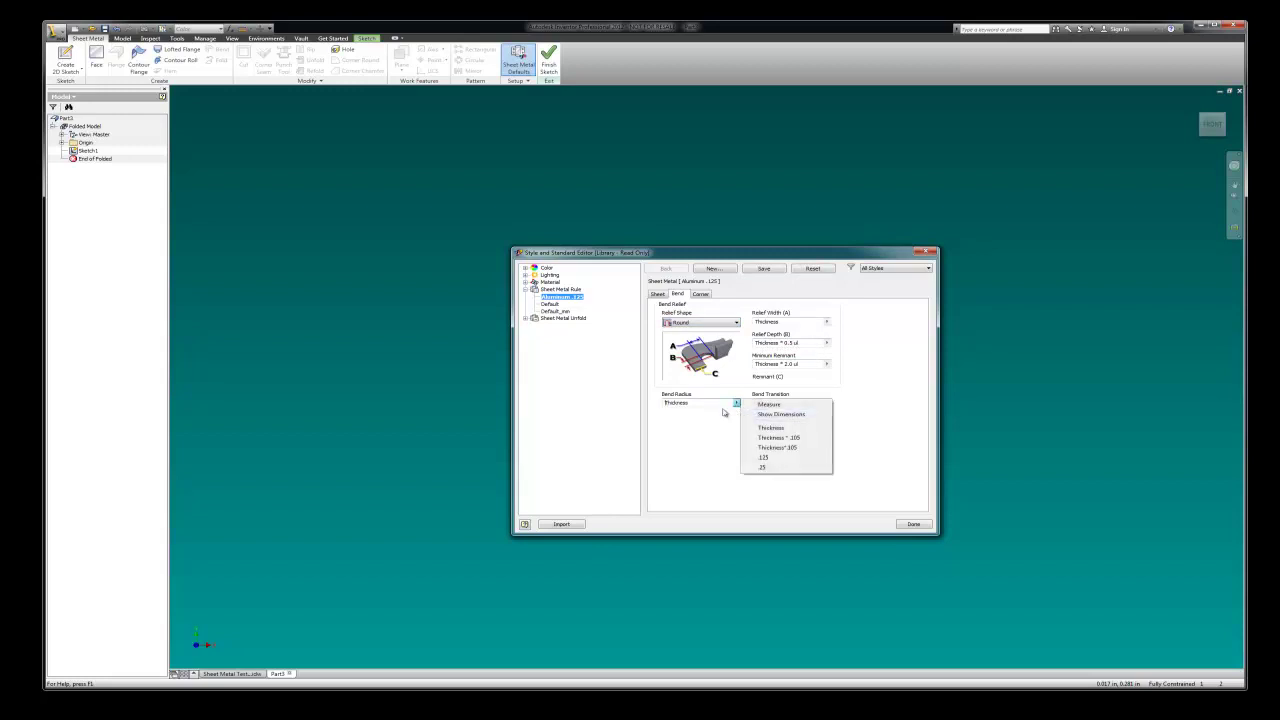
pyautogui.click(702, 404)
pyautogui.press('BackSpace')
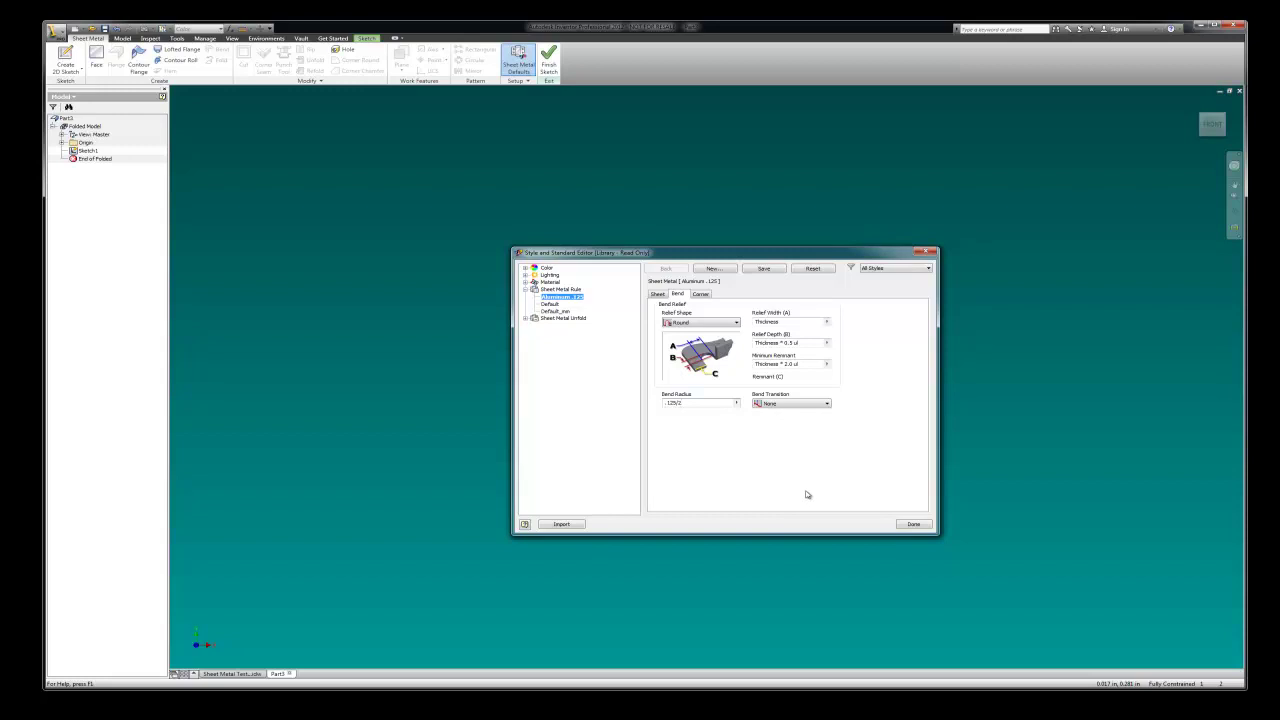
pyautogui.click(828, 323)
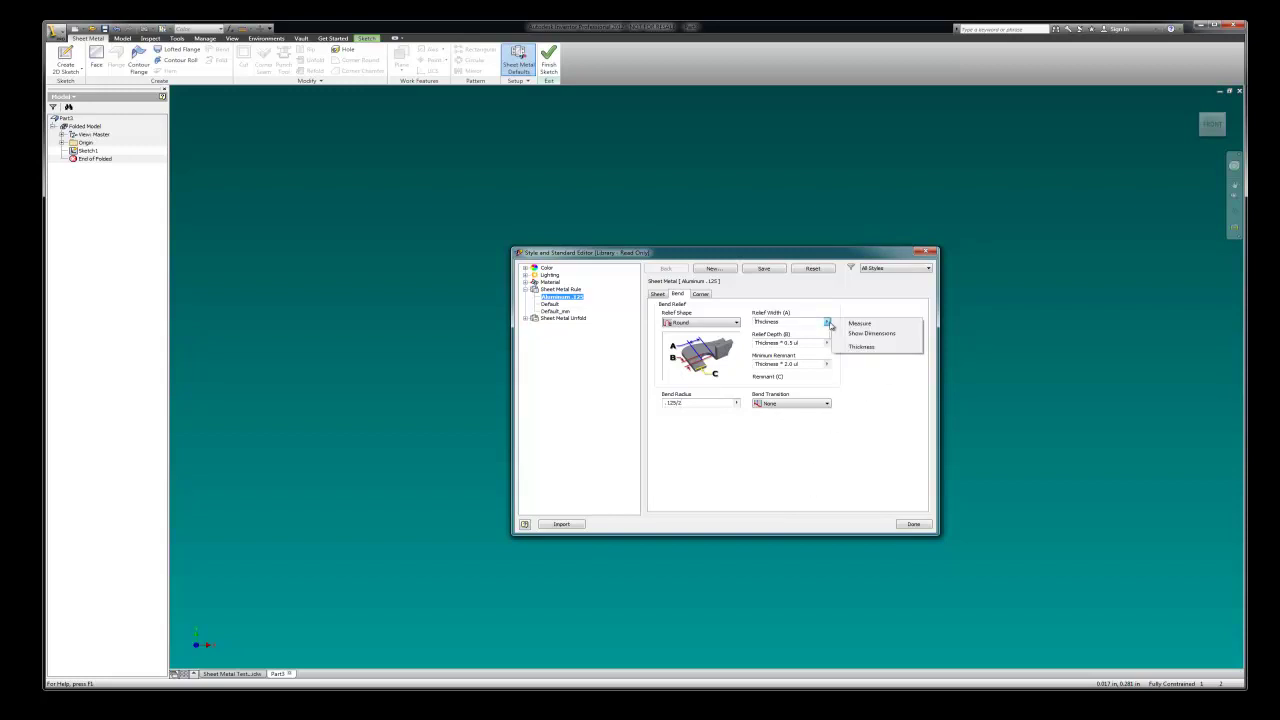
pyautogui.click(889, 422)
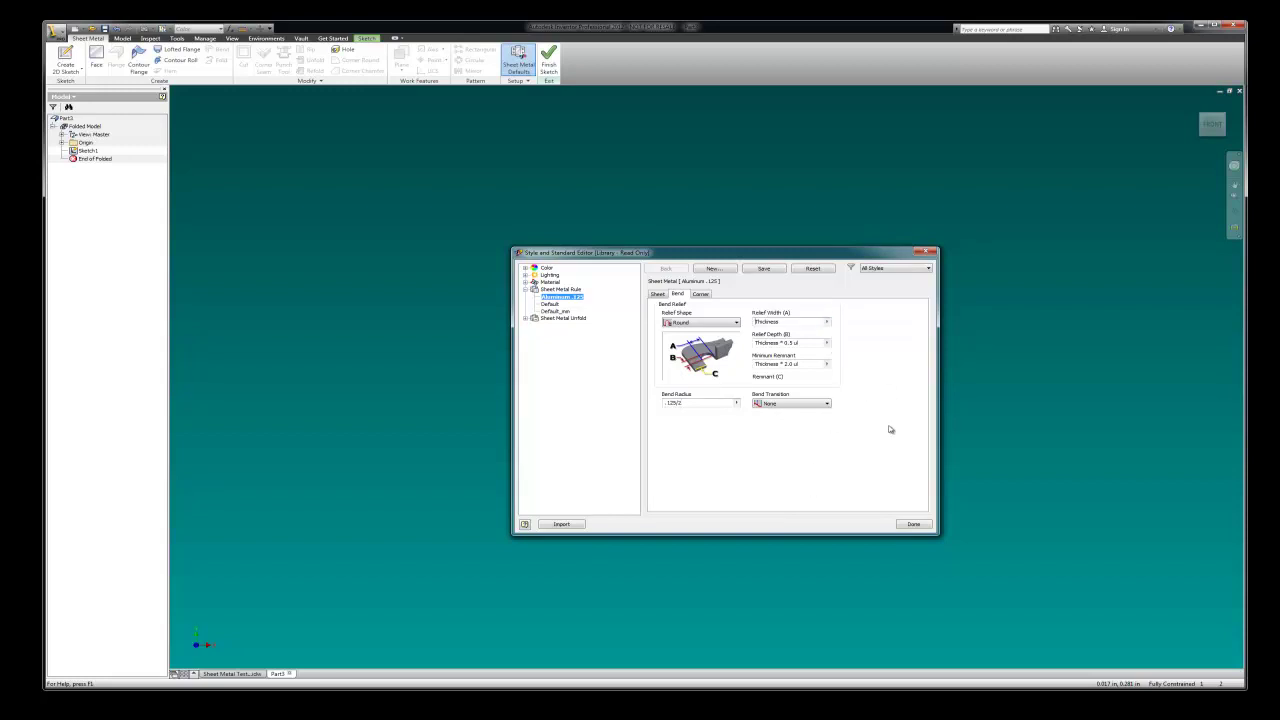
# Step: Keep the corner reliefs at Trim to Bend and Round with Radius, and close the style editor and sheet metal defaults
pyautogui.click(702, 294)
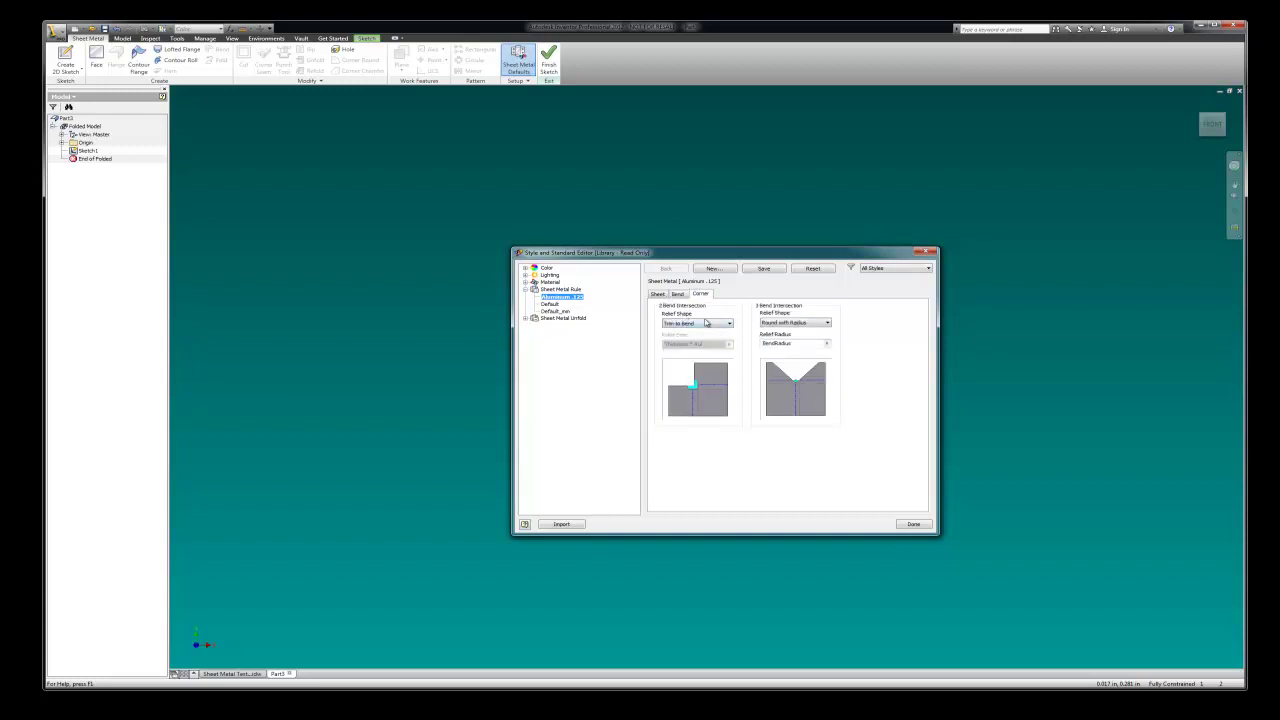
pyautogui.click(729, 324)
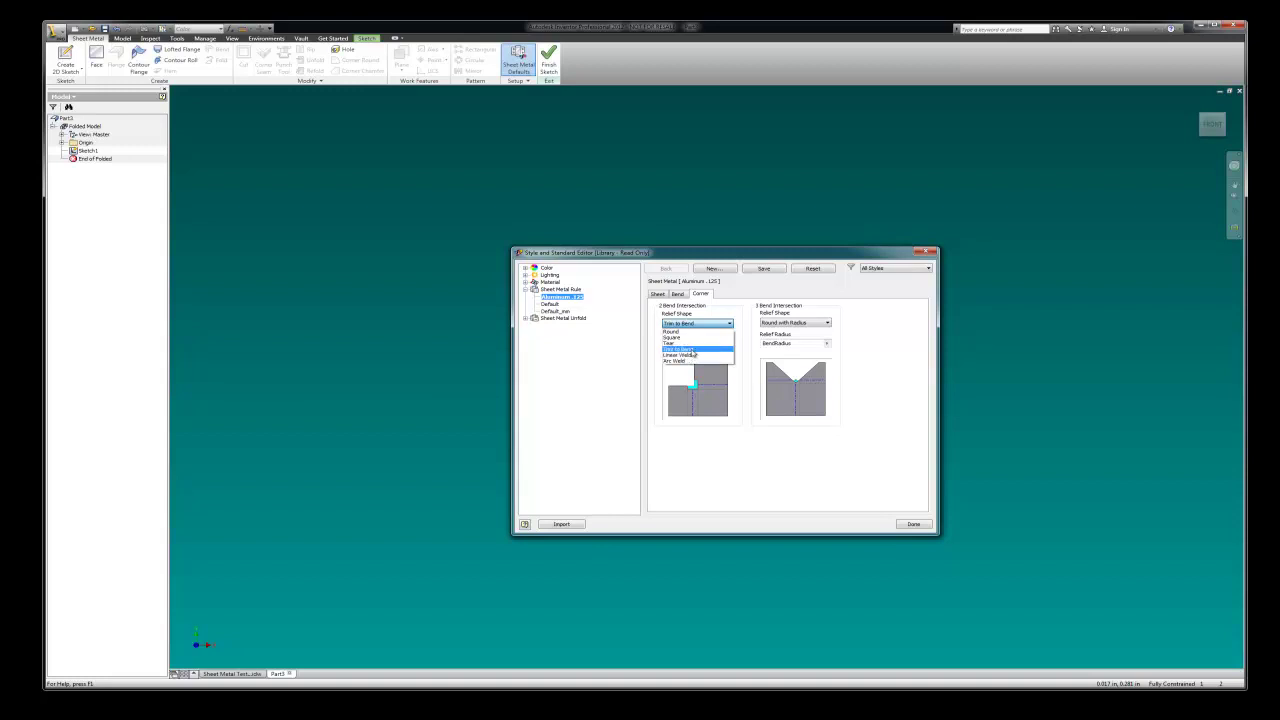
pyautogui.click(693, 352)
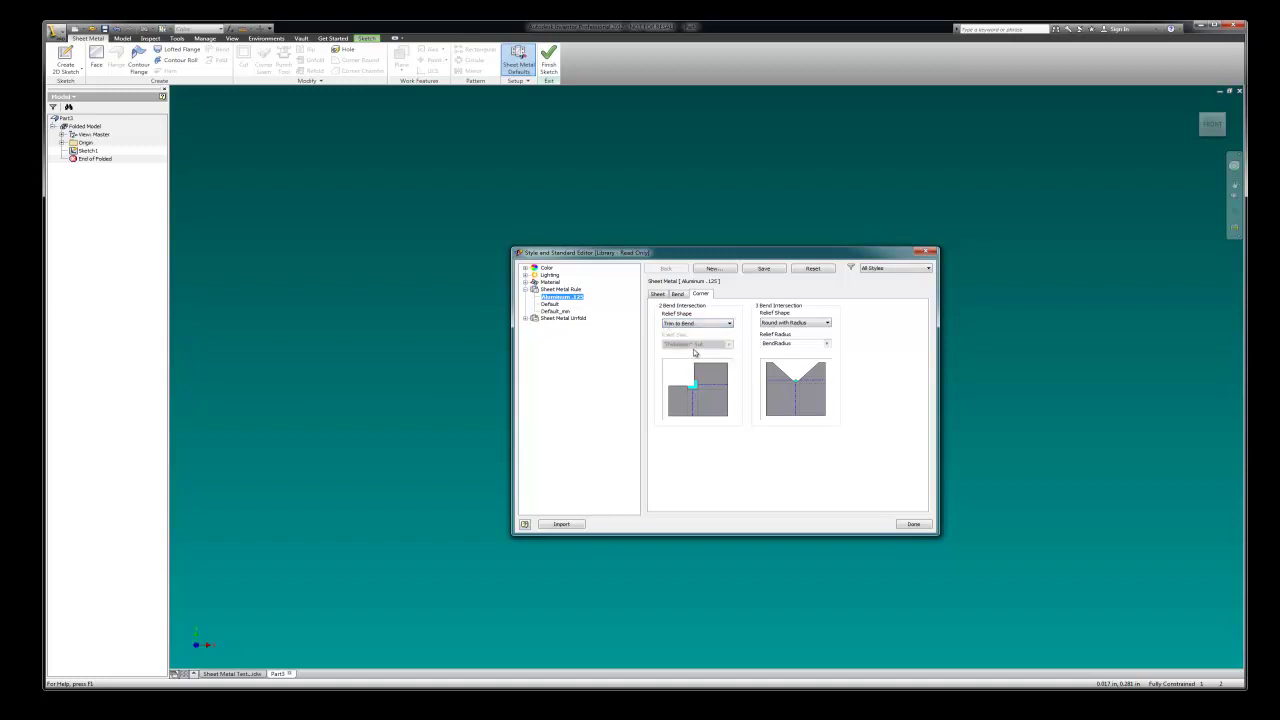
pyautogui.click(827, 324)
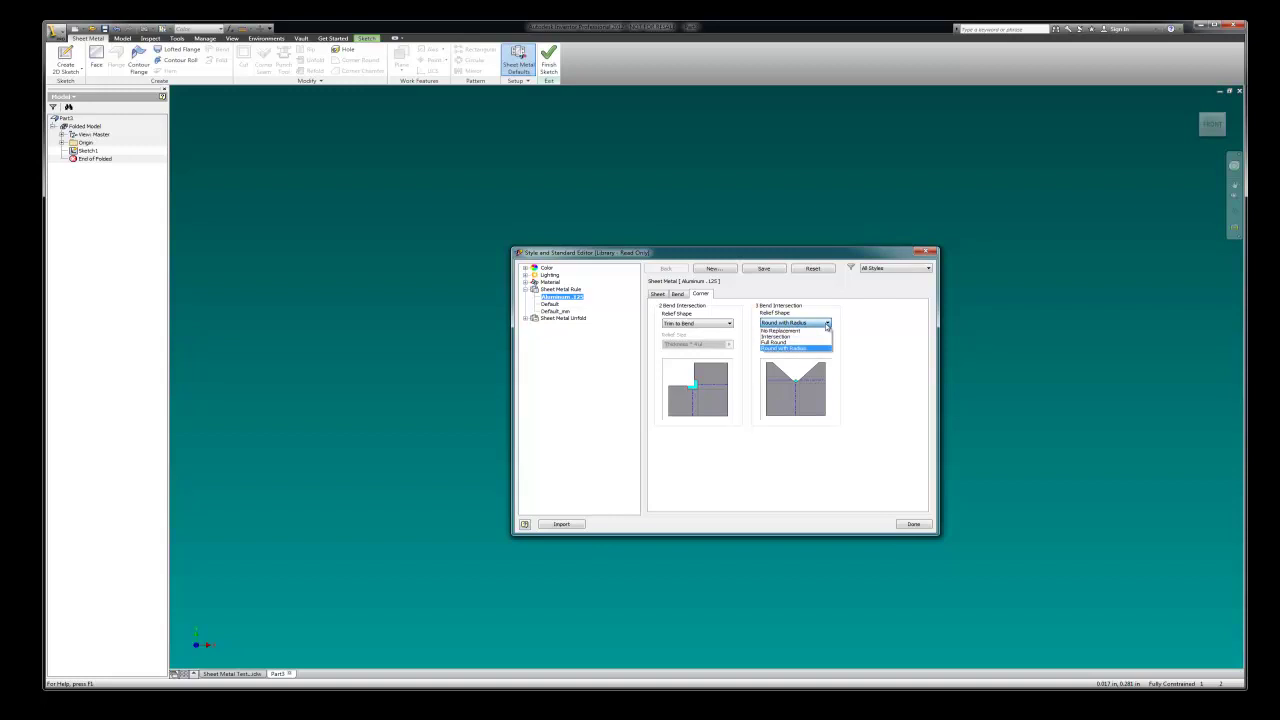
pyautogui.click(778, 349)
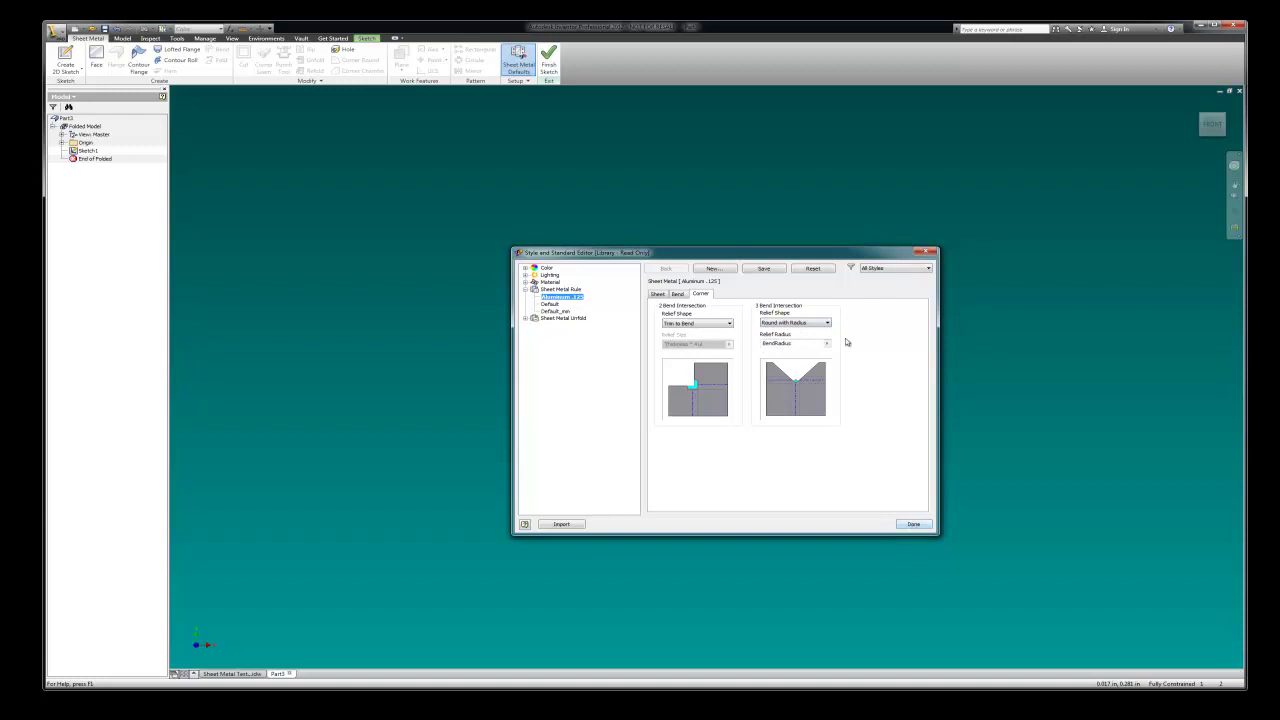
pyautogui.click(915, 523)
pyautogui.click(686, 415)
pyautogui.click(788, 282)
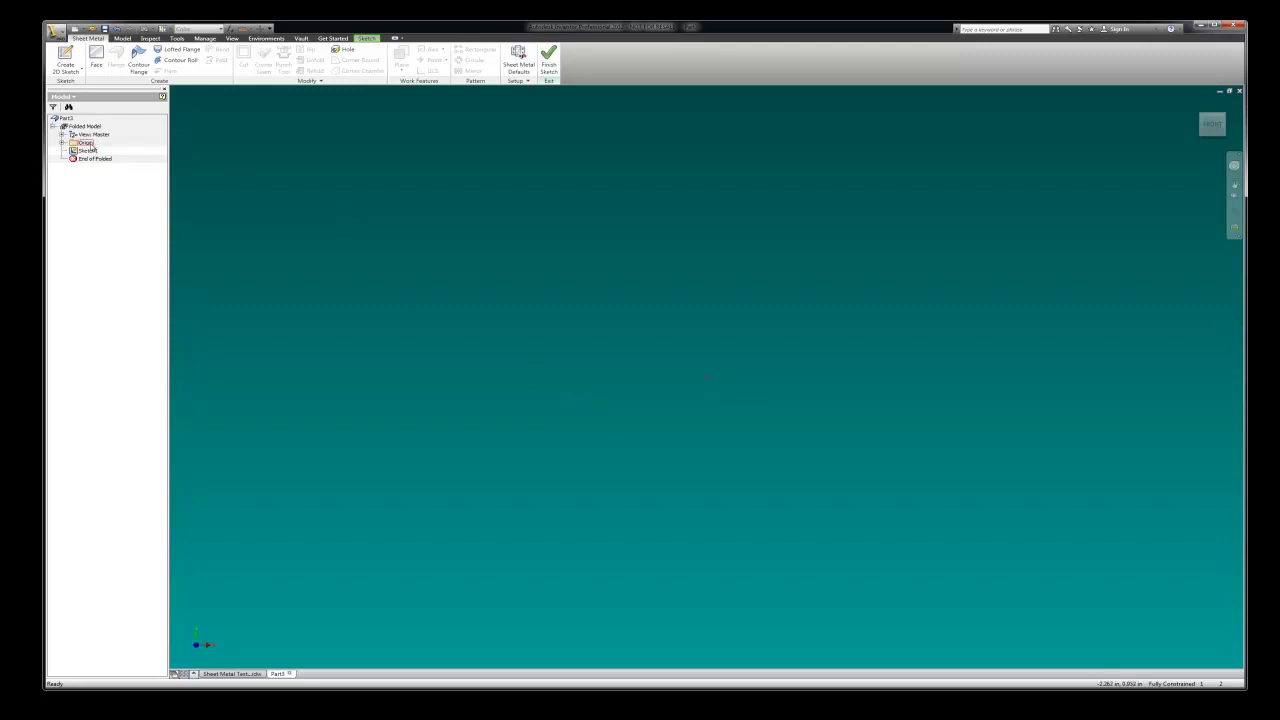
# Step: Expand the part's origin geometry in the model tree and make the XY plane visible
pyautogui.click(75, 97)
pyautogui.click(62, 143)
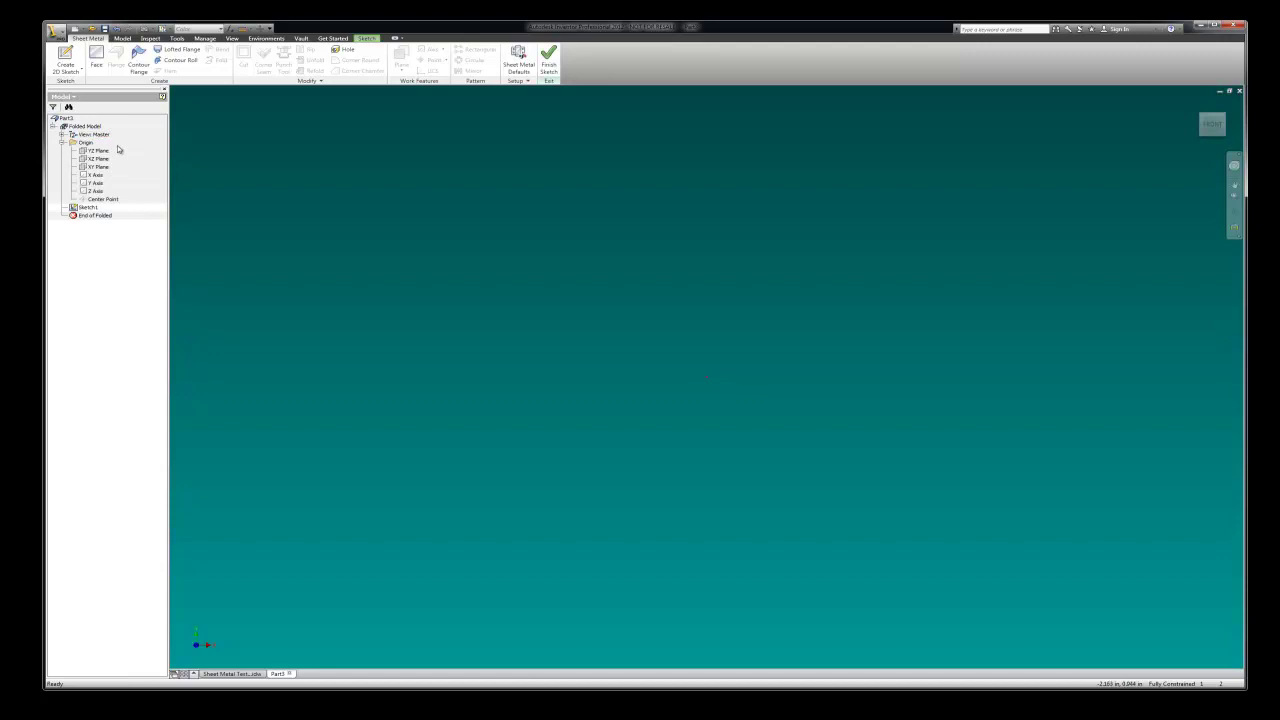
pyautogui.moveTo(1213, 124)
pyautogui.rightClick(99, 168)
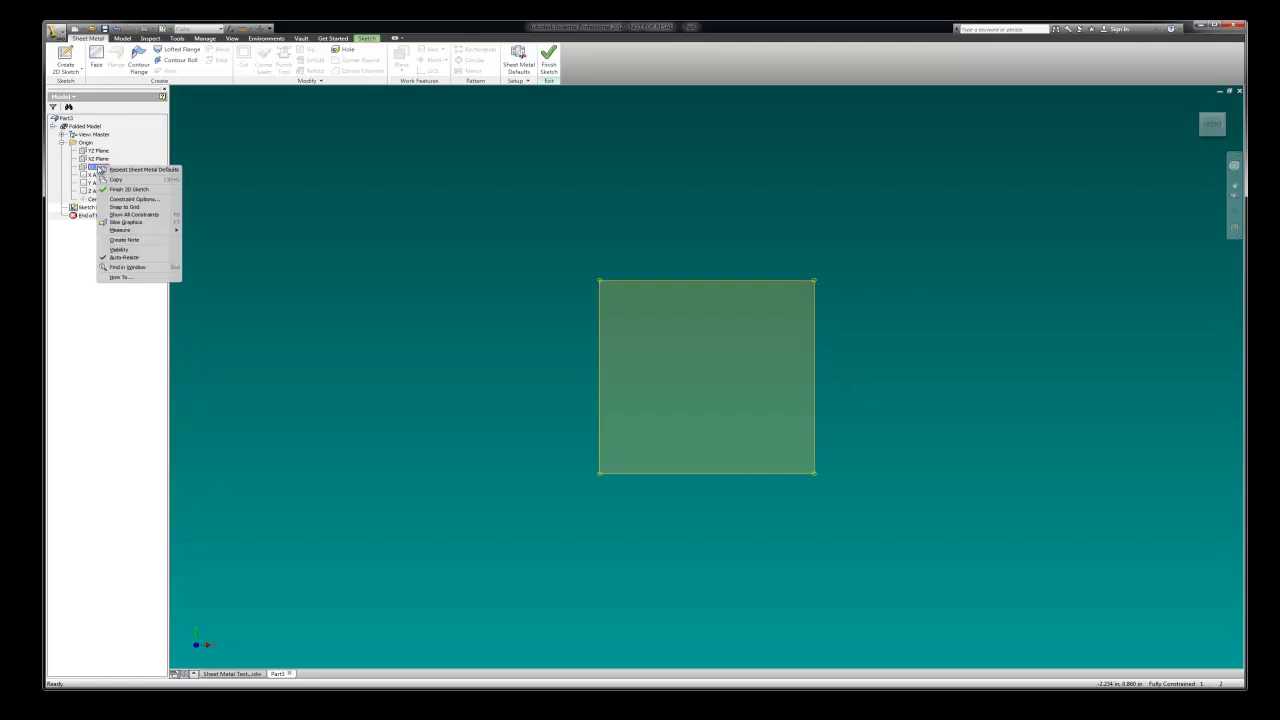
pyautogui.click(118, 250)
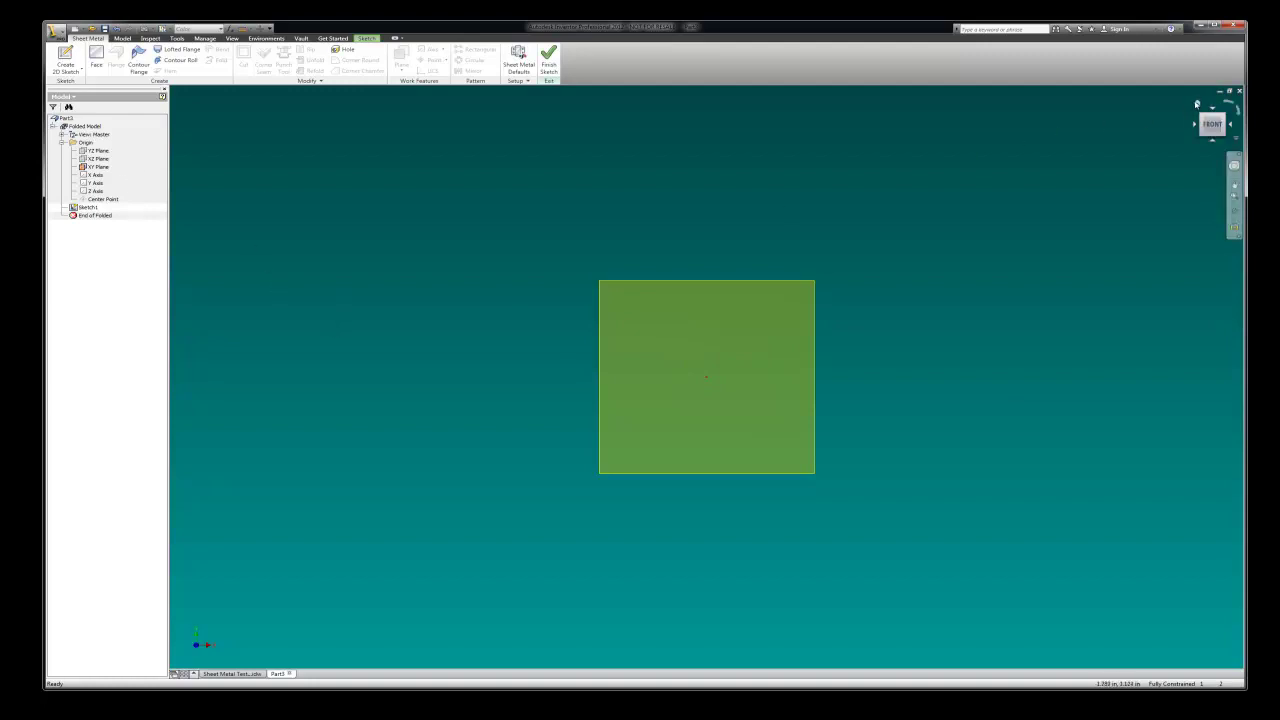
# Step: Make the XZ and YZ origin planes visible in the isometric home view
pyautogui.click(1198, 104)
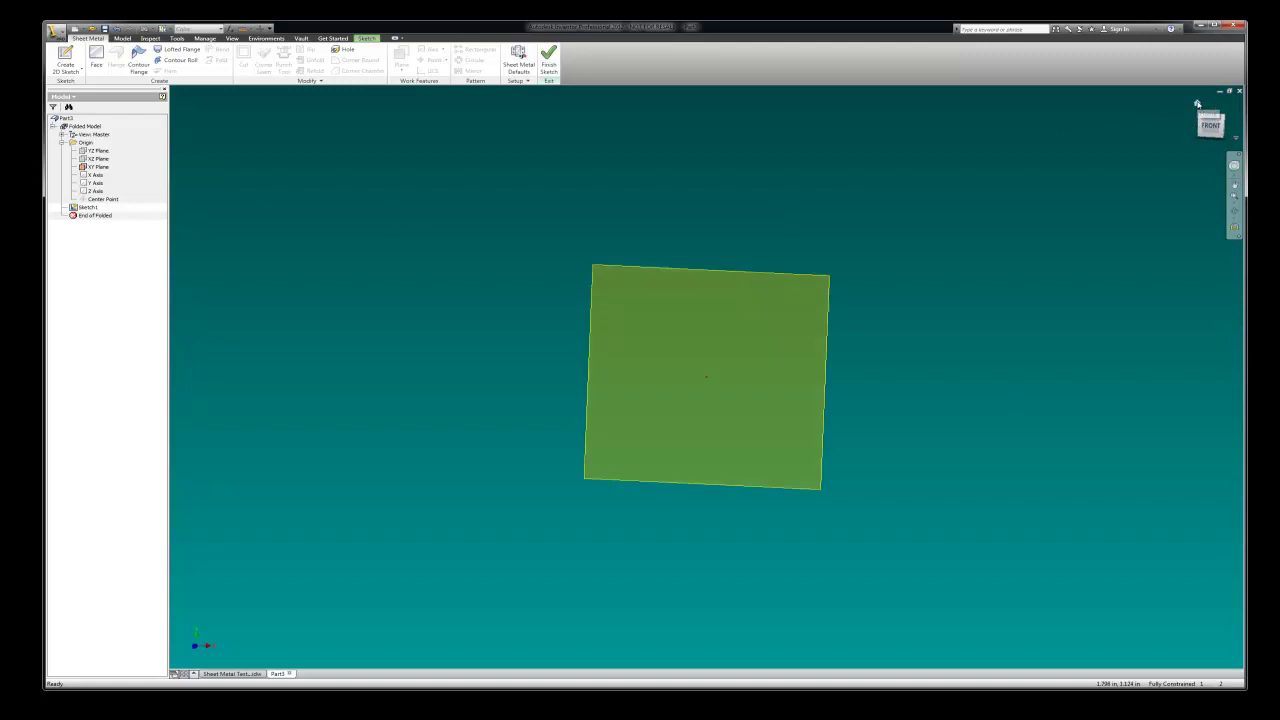
pyautogui.rightClick(97, 159)
pyautogui.click(124, 249)
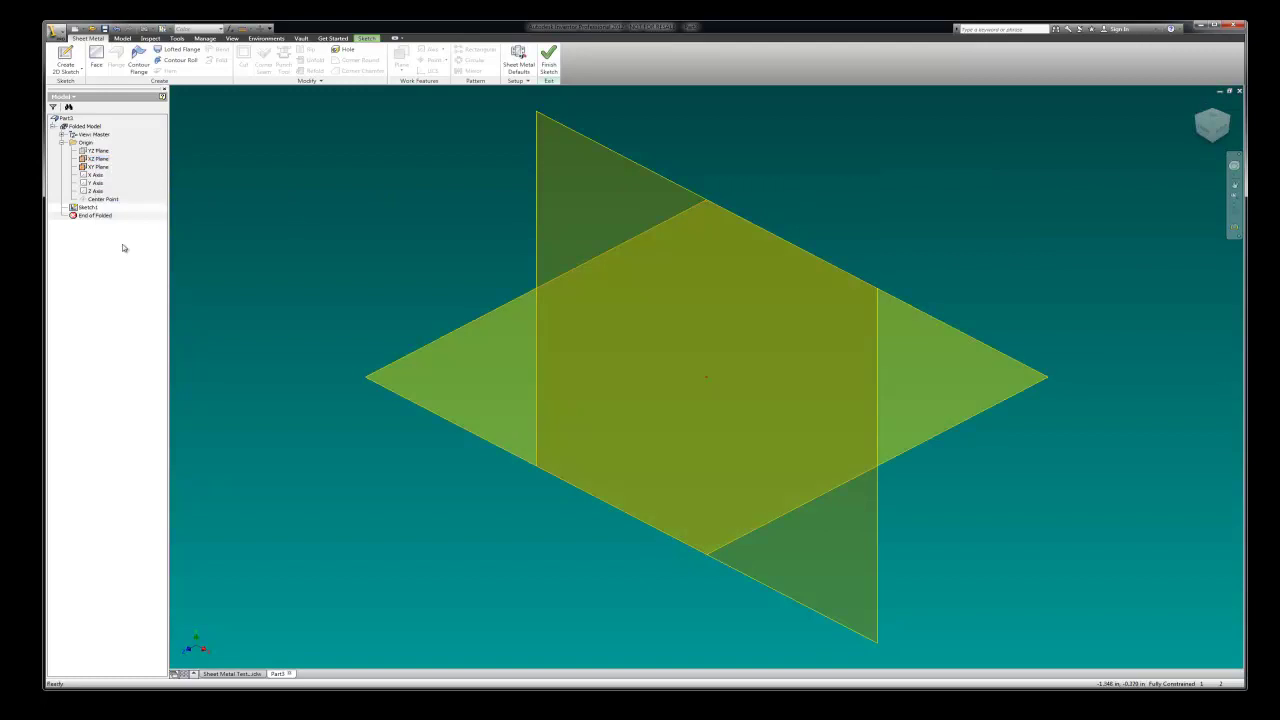
pyautogui.rightClick(101, 151)
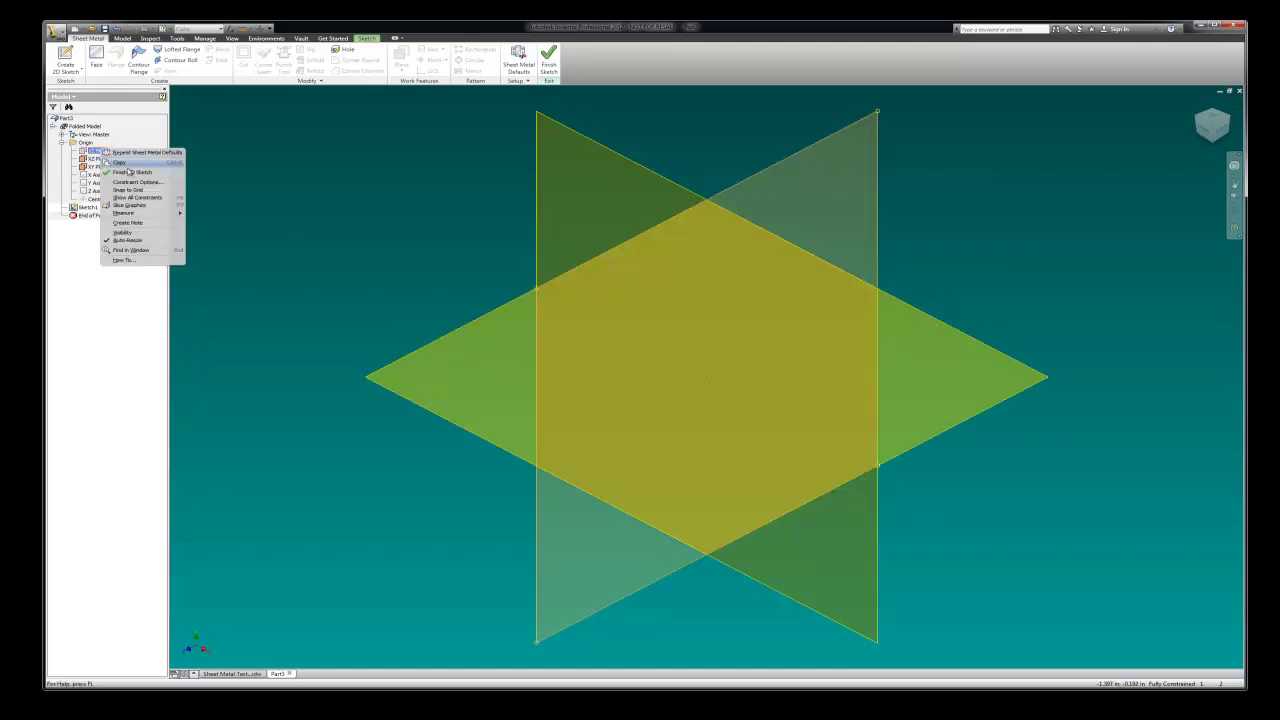
pyautogui.click(127, 232)
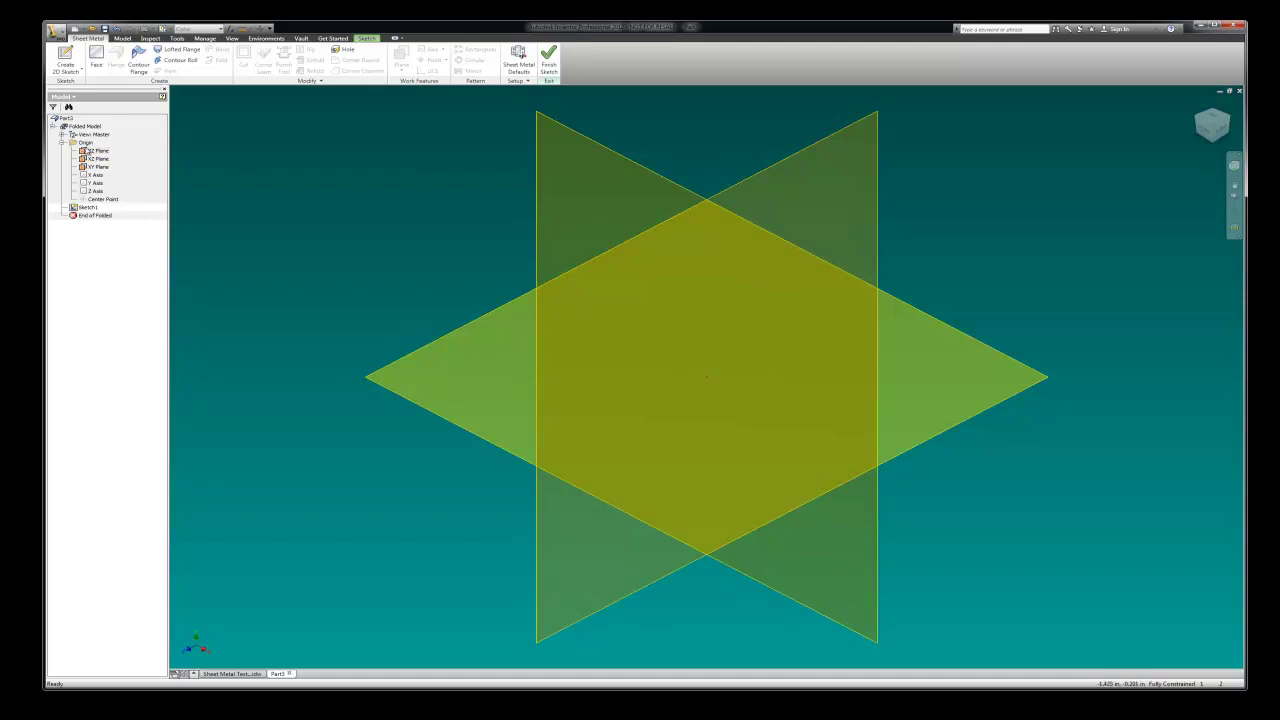
# Step: Hide the YZ and XZ origin planes so only the XY plane stays displayed
pyautogui.rightClick(105, 151)
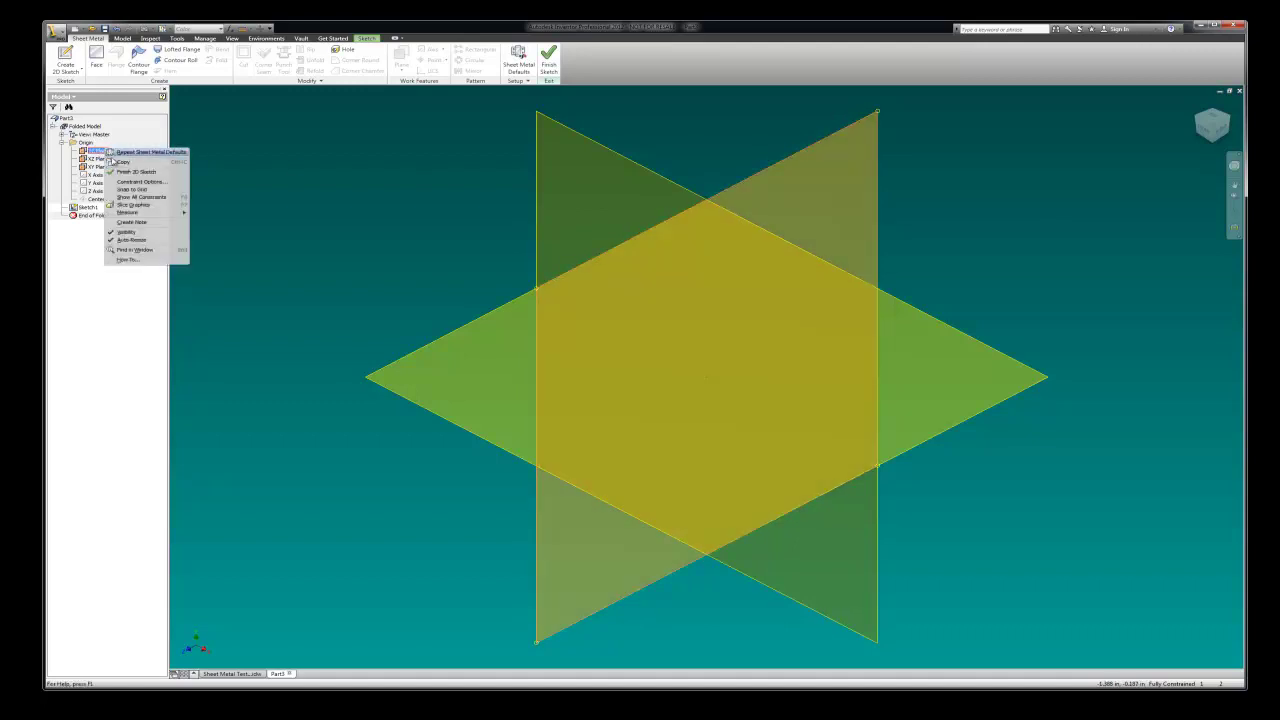
pyautogui.click(125, 232)
pyautogui.rightClick(100, 158)
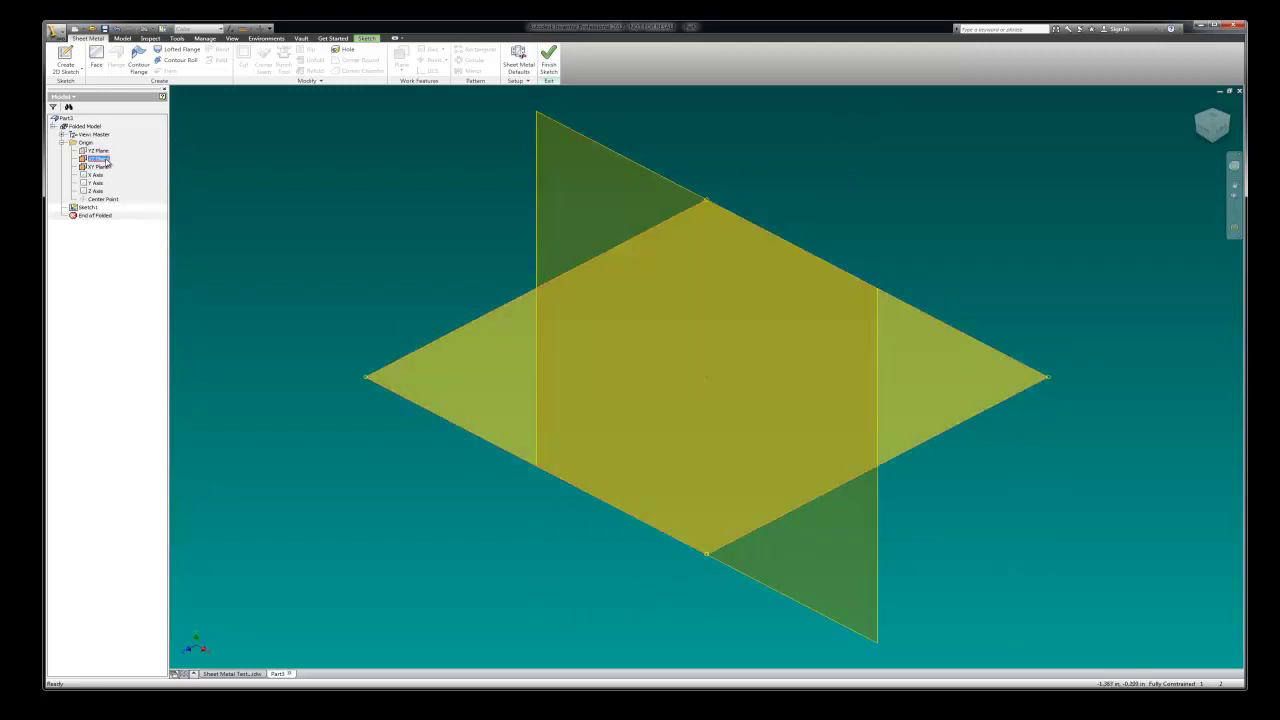
pyautogui.click(130, 243)
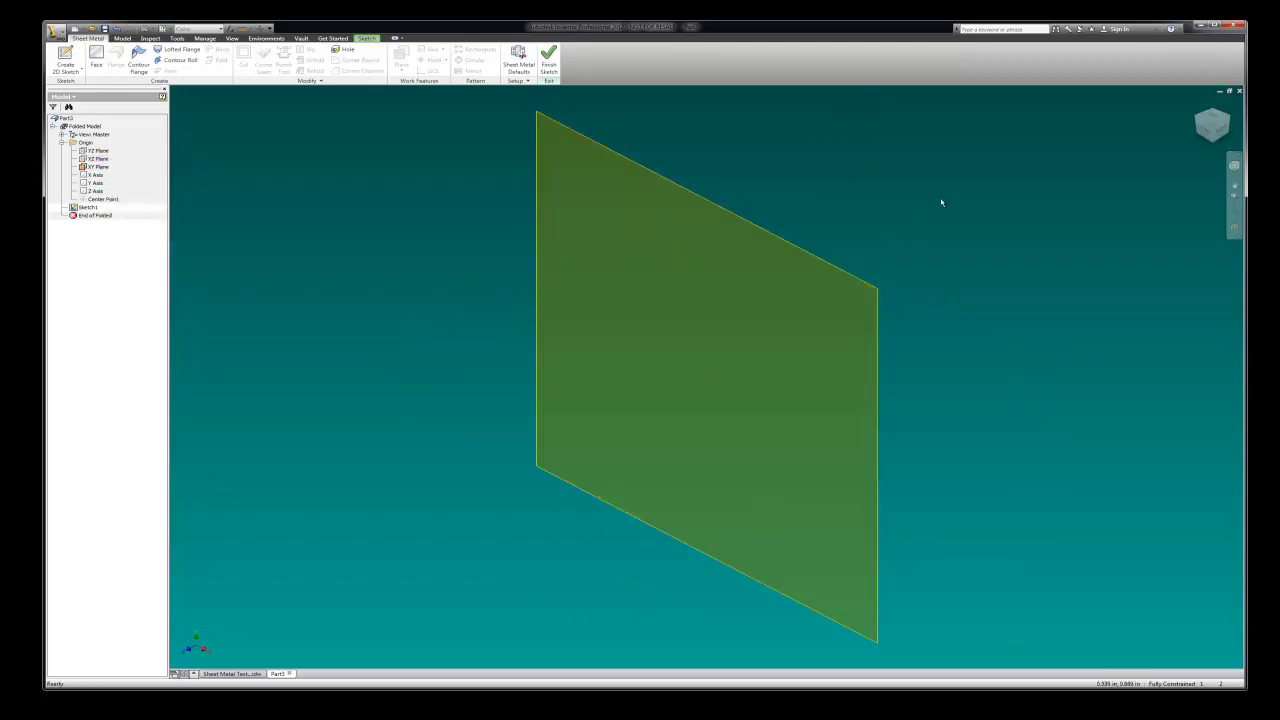
# Step: Sketch a two-point rectangle up from the origin on the XY plane, 6 in wide and about 10.8 in tall
pyautogui.click(1210, 128)
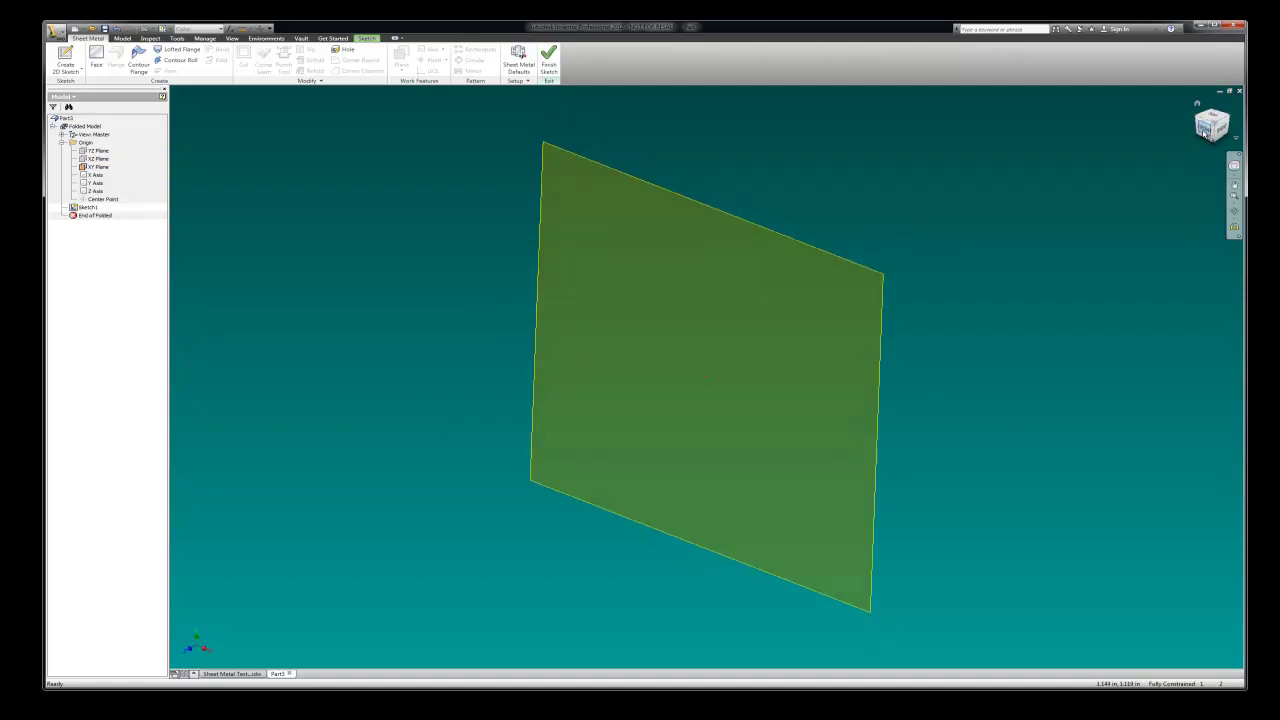
pyautogui.scroll(3, 718, 381)
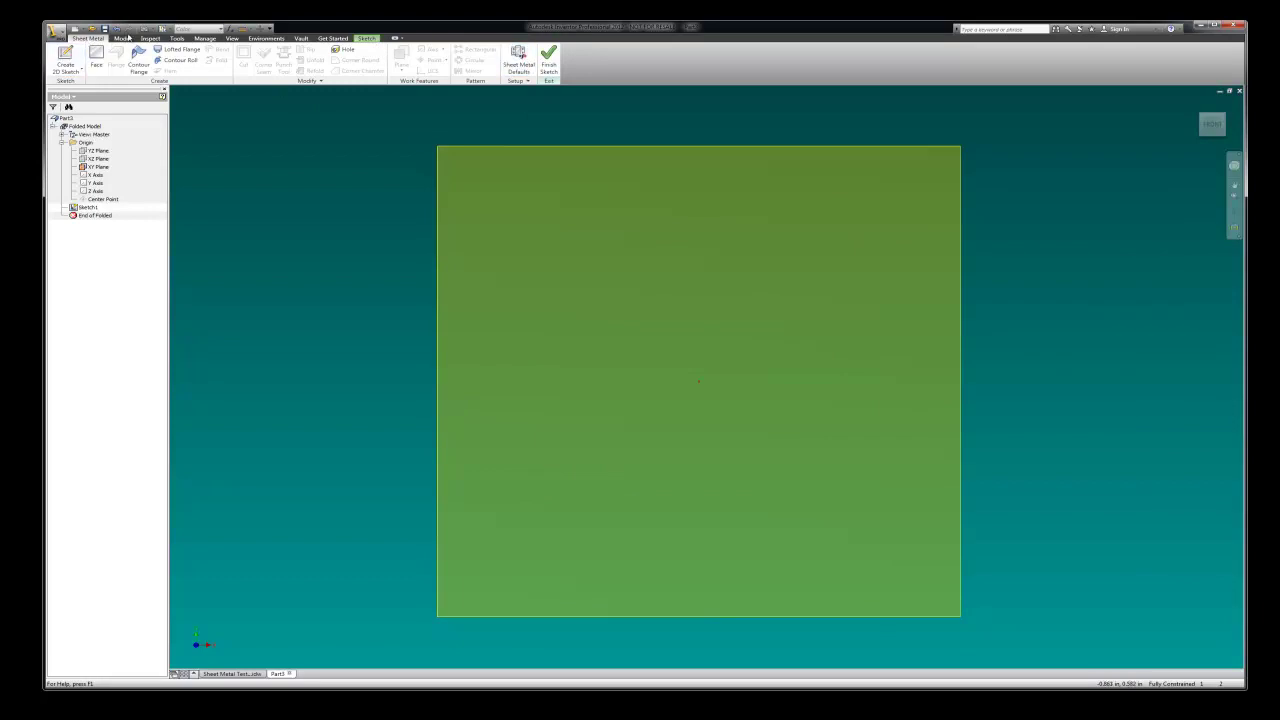
pyautogui.click(367, 38)
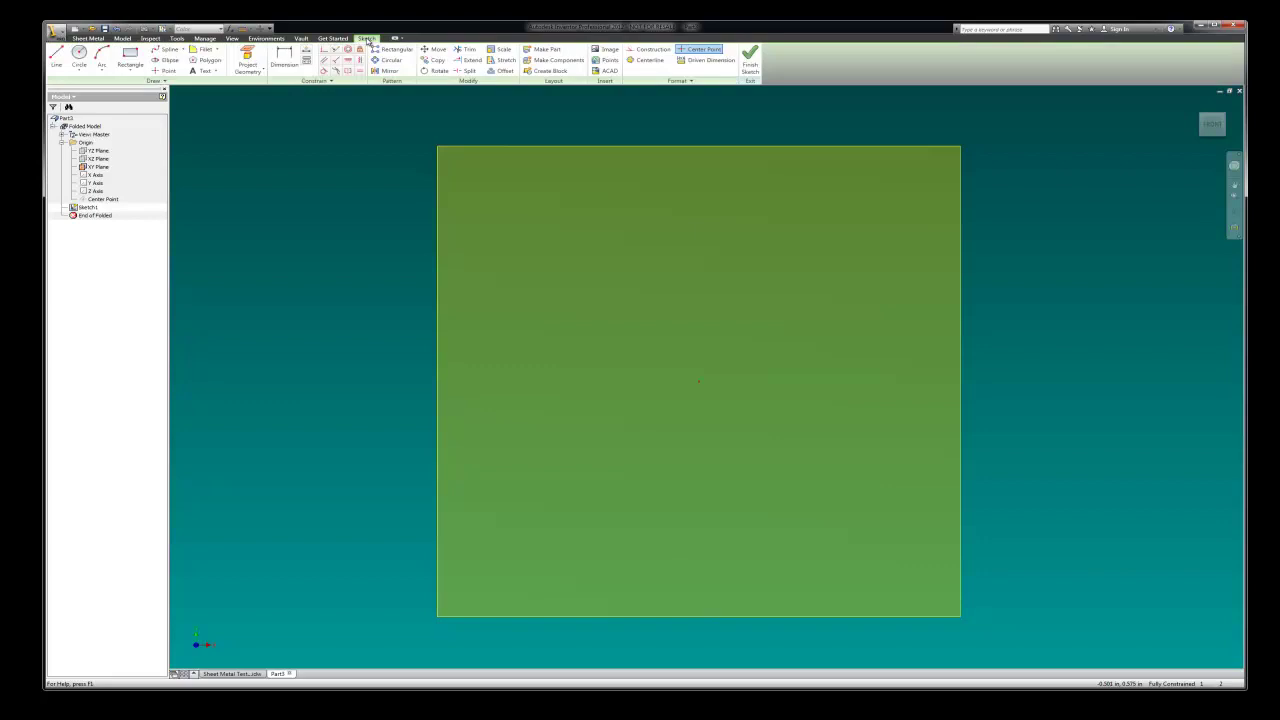
pyautogui.click(131, 58)
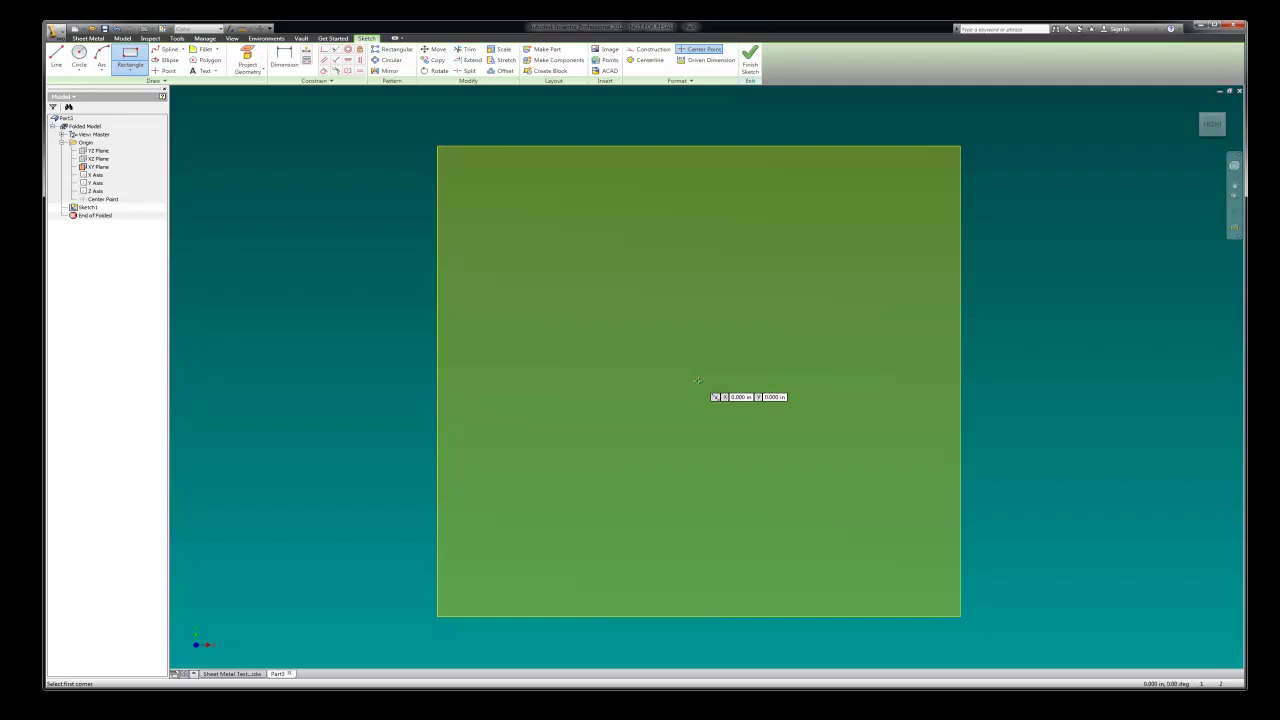
pyautogui.click(698, 380)
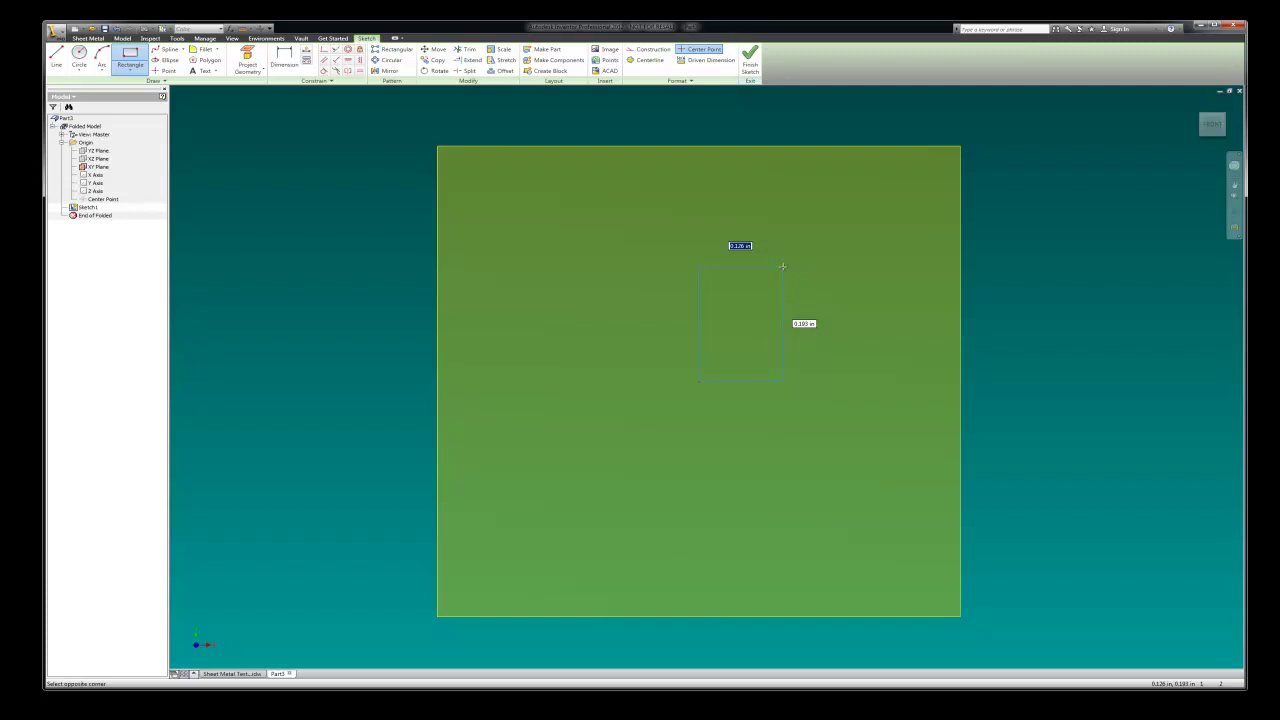
pyautogui.write('4')
pyautogui.press('Tab')
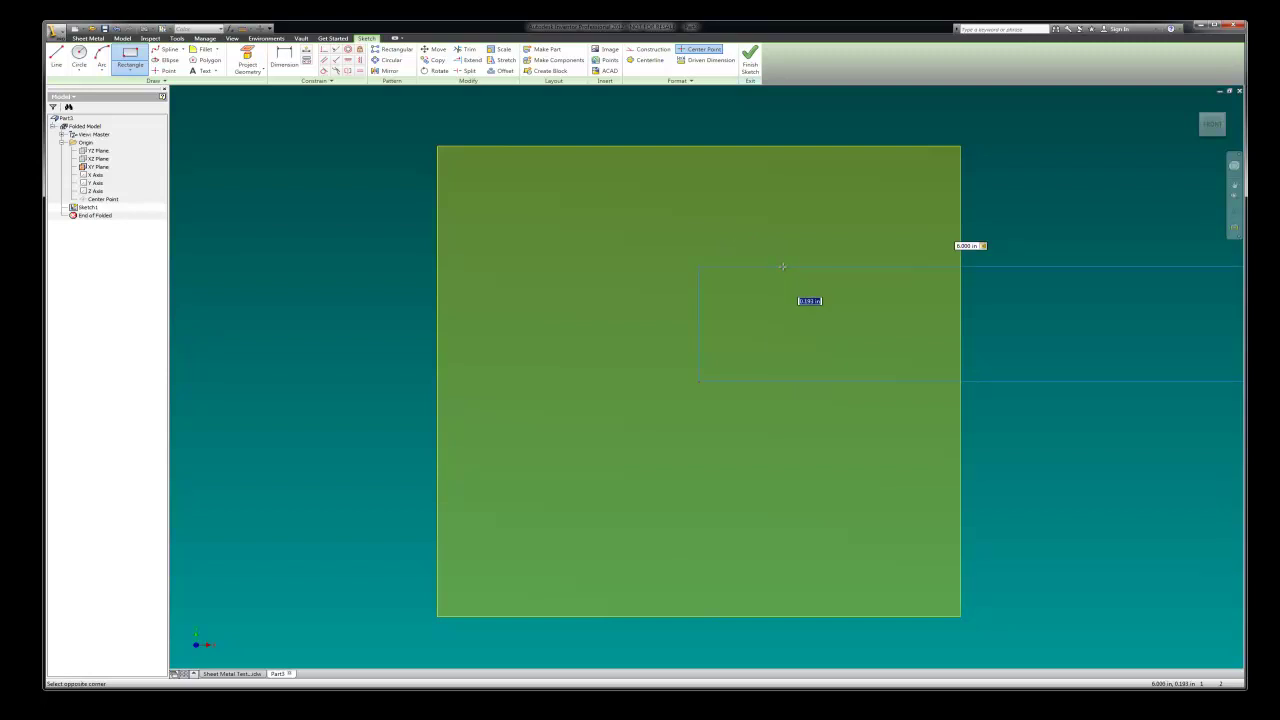
pyautogui.write('4')
pyautogui.press('Return')
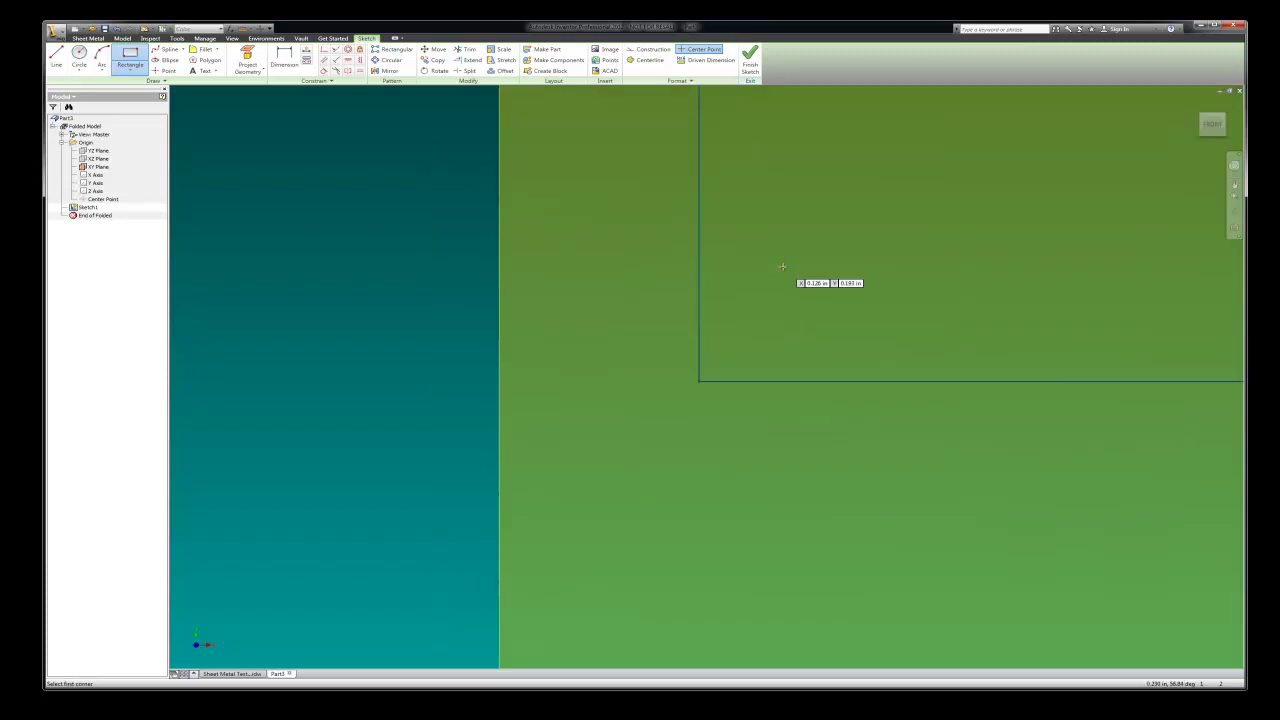
pyautogui.scroll(5, 738, 265)
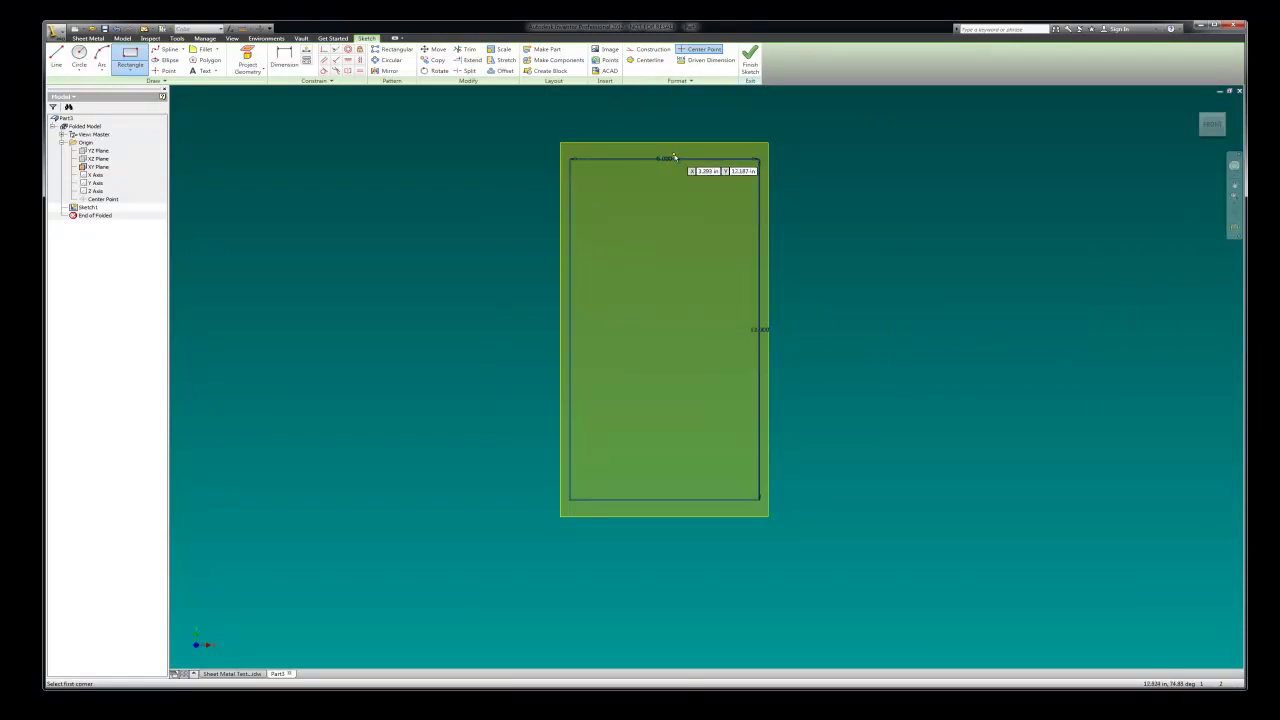
pyautogui.press('Escape')
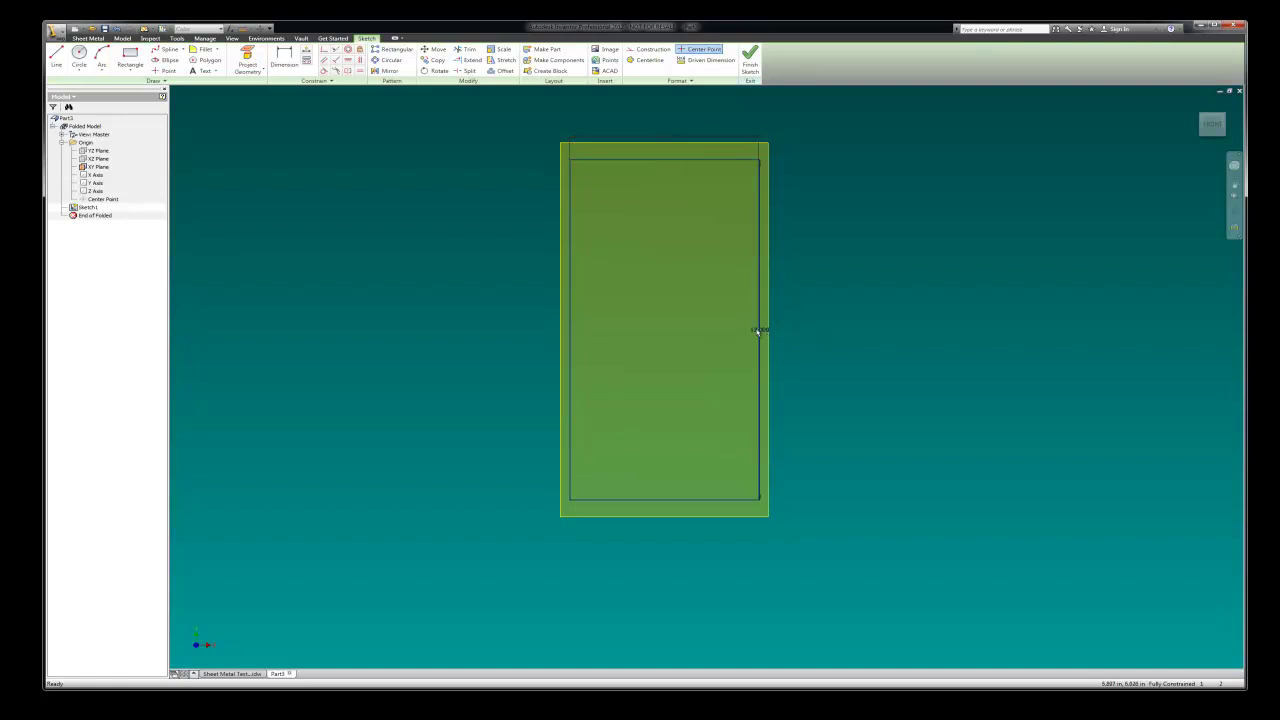
# Step: Place the rectangle's height dimension clear of the profile and finish the sketch
pyautogui.moveTo(761, 331); pyautogui.dragTo(812, 336)
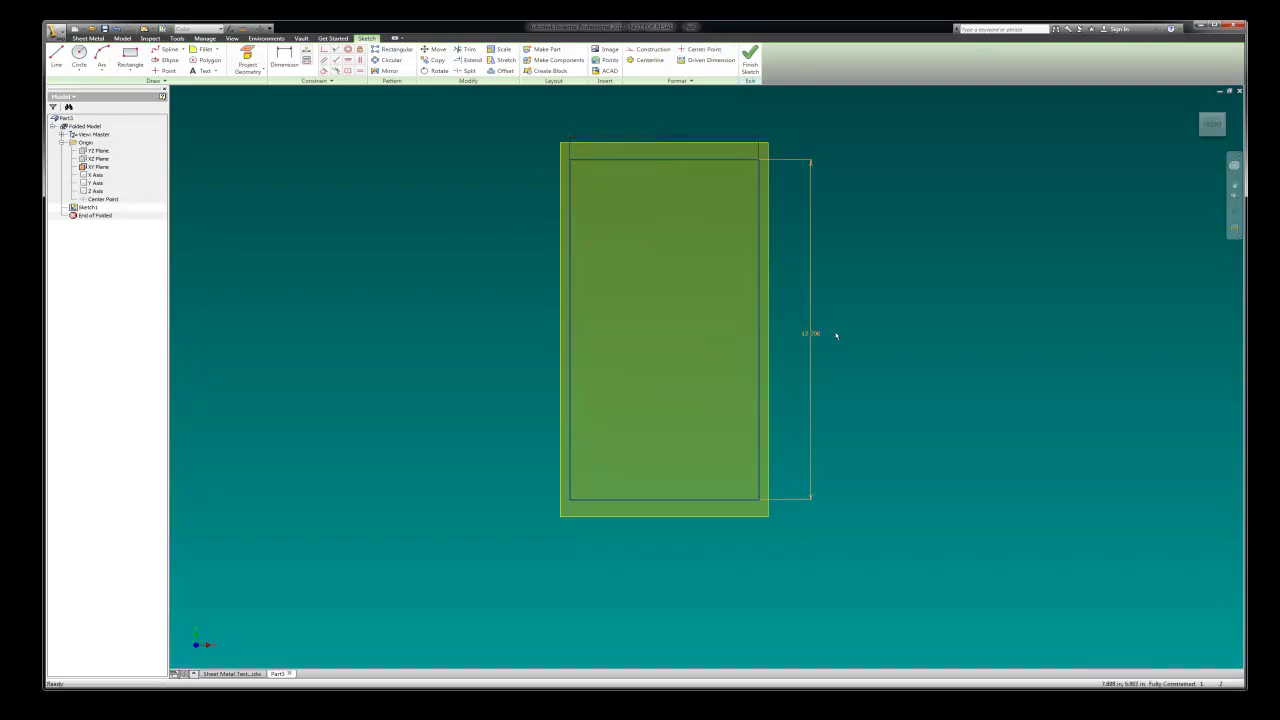
pyautogui.click(1197, 105)
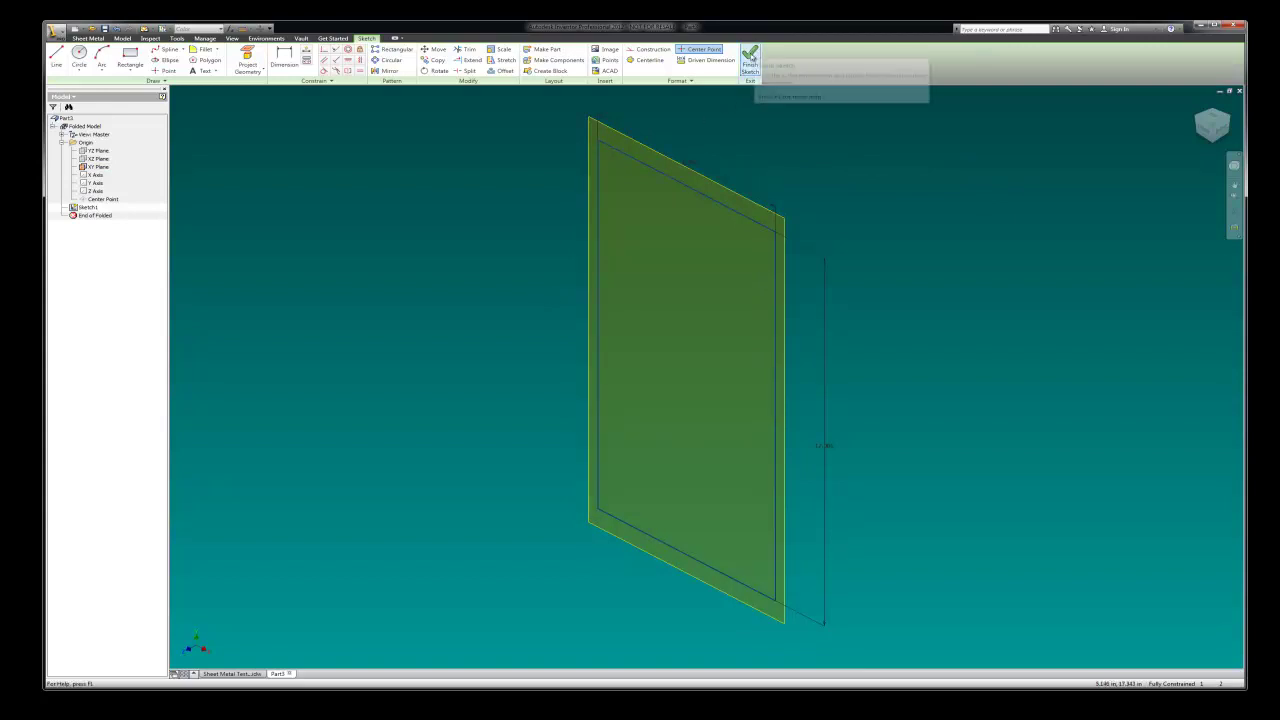
pyautogui.click(749, 55)
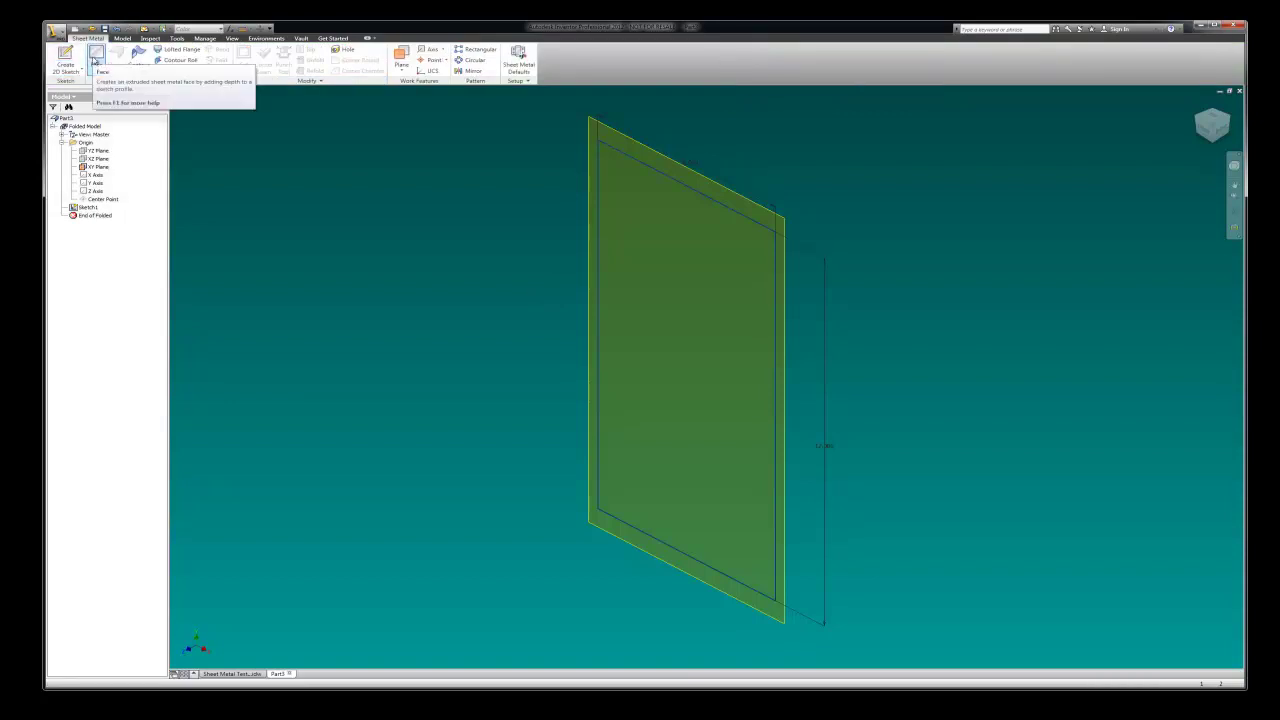
# Step: Create a sheet metal face from the rectangular profile
pyautogui.click(96, 62)
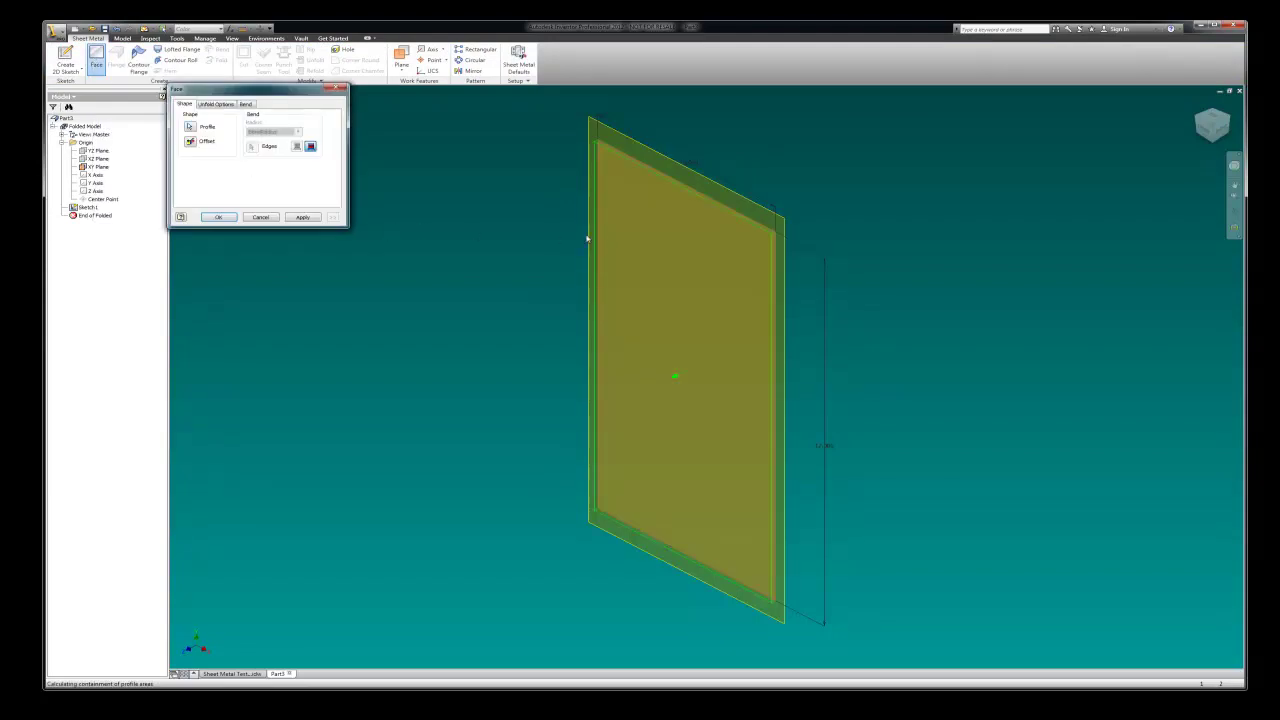
pyautogui.click(302, 217)
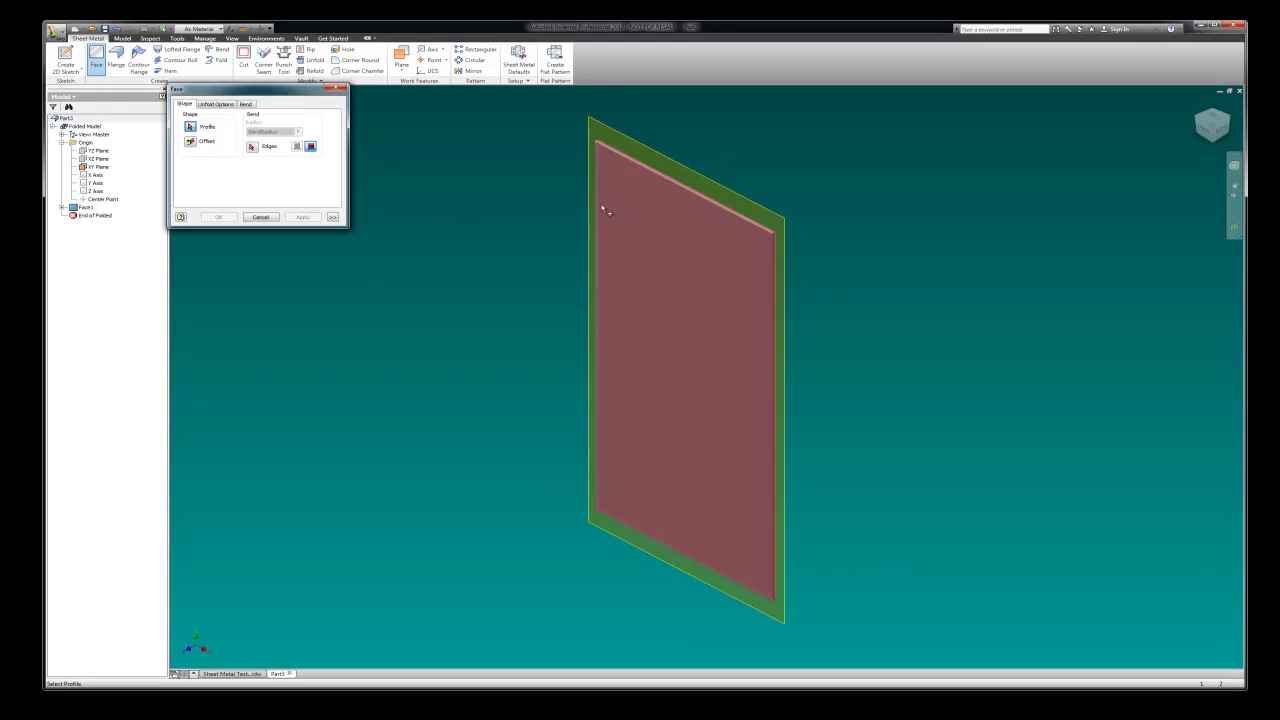
pyautogui.click(340, 88)
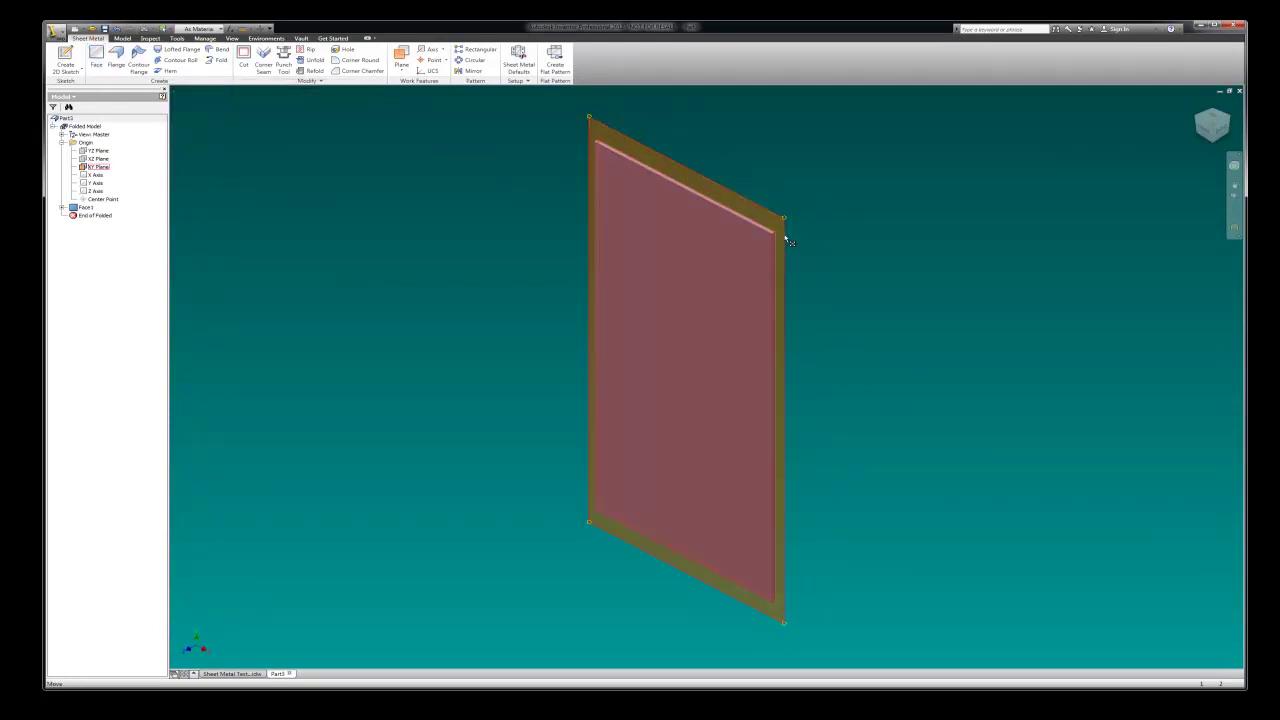
# Step: Measure the plate's thickness on the short edge at its upper corner
pyautogui.scroll(-3, 783, 240)
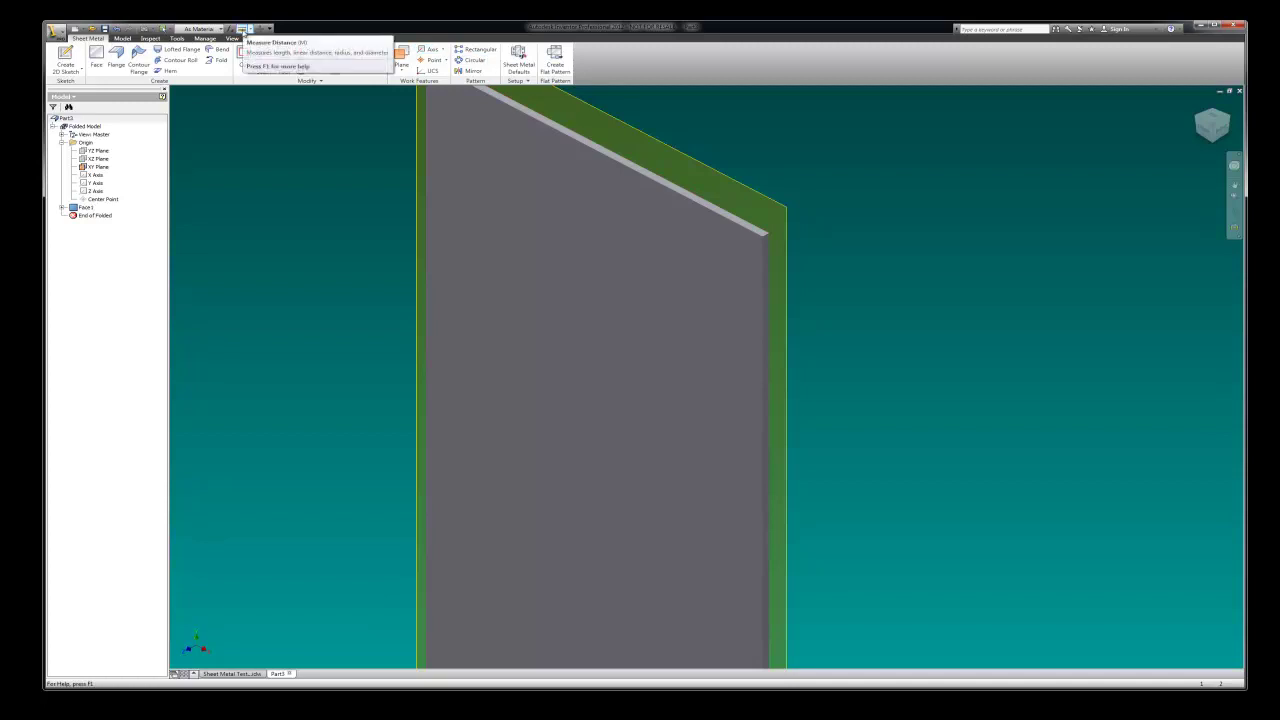
pyautogui.click(243, 30)
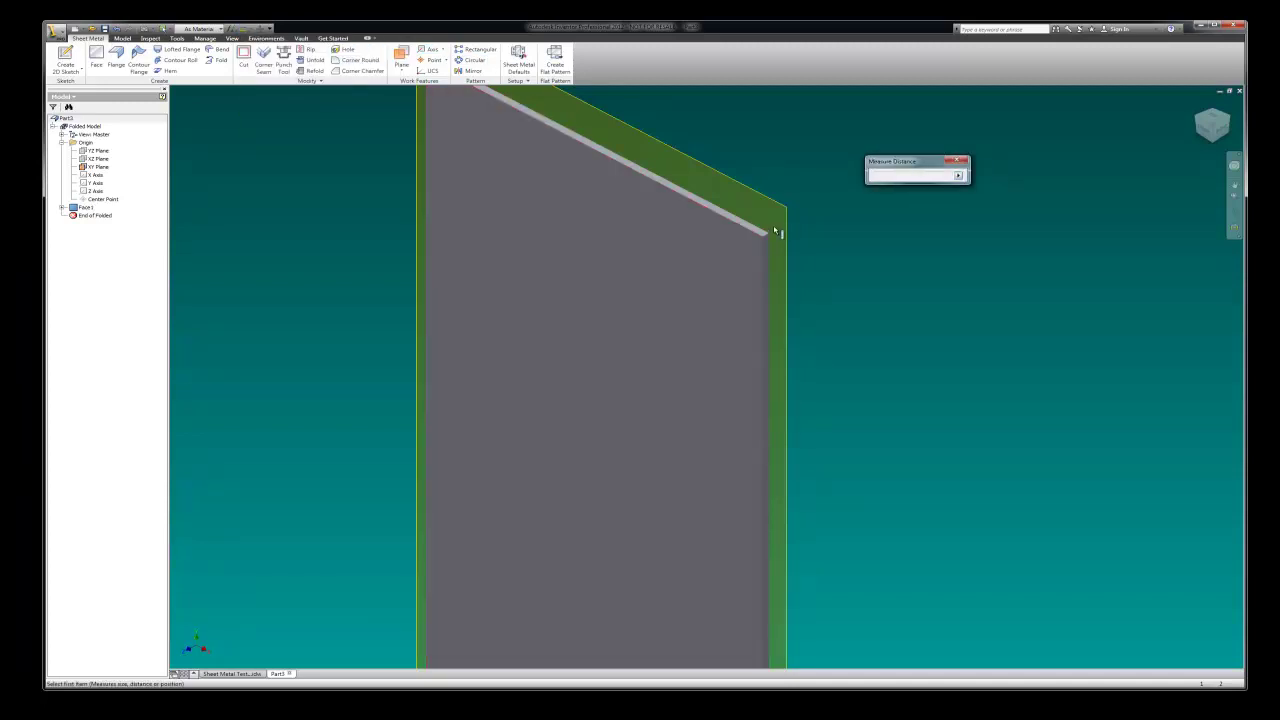
pyautogui.scroll(-3, 766, 232)
pyautogui.click(738, 252)
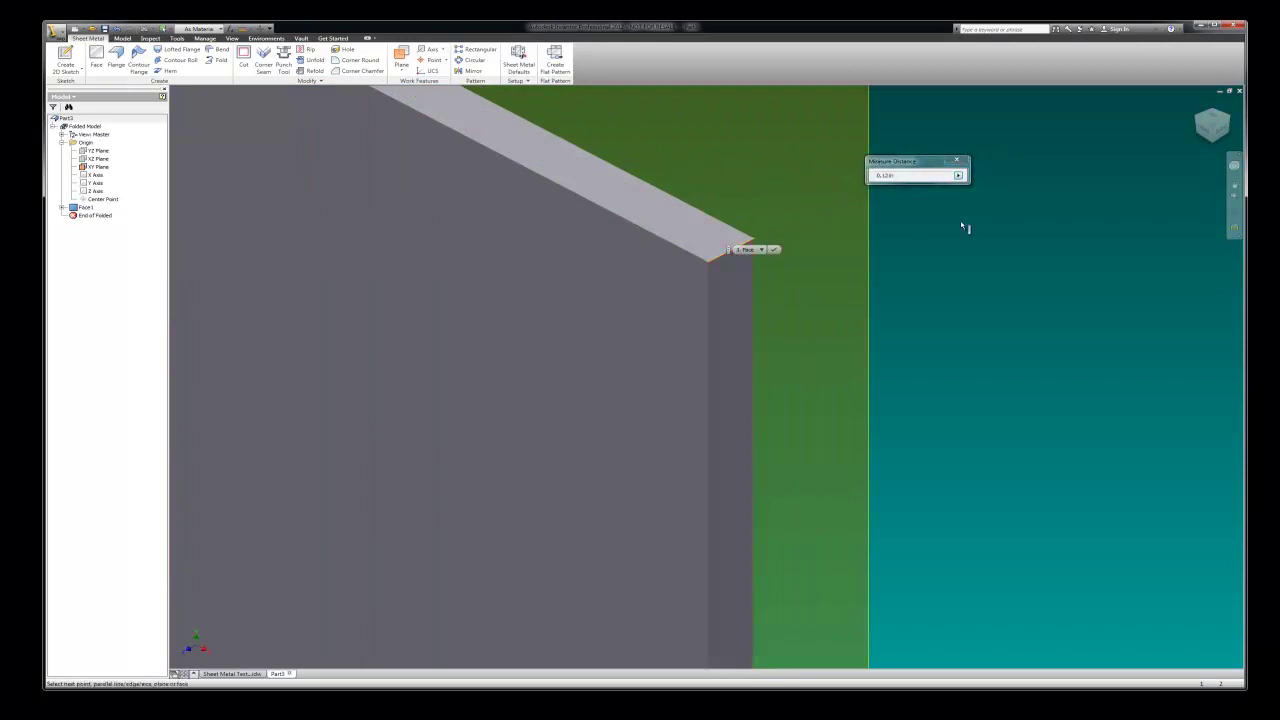
pyautogui.scroll(5, 882, 245)
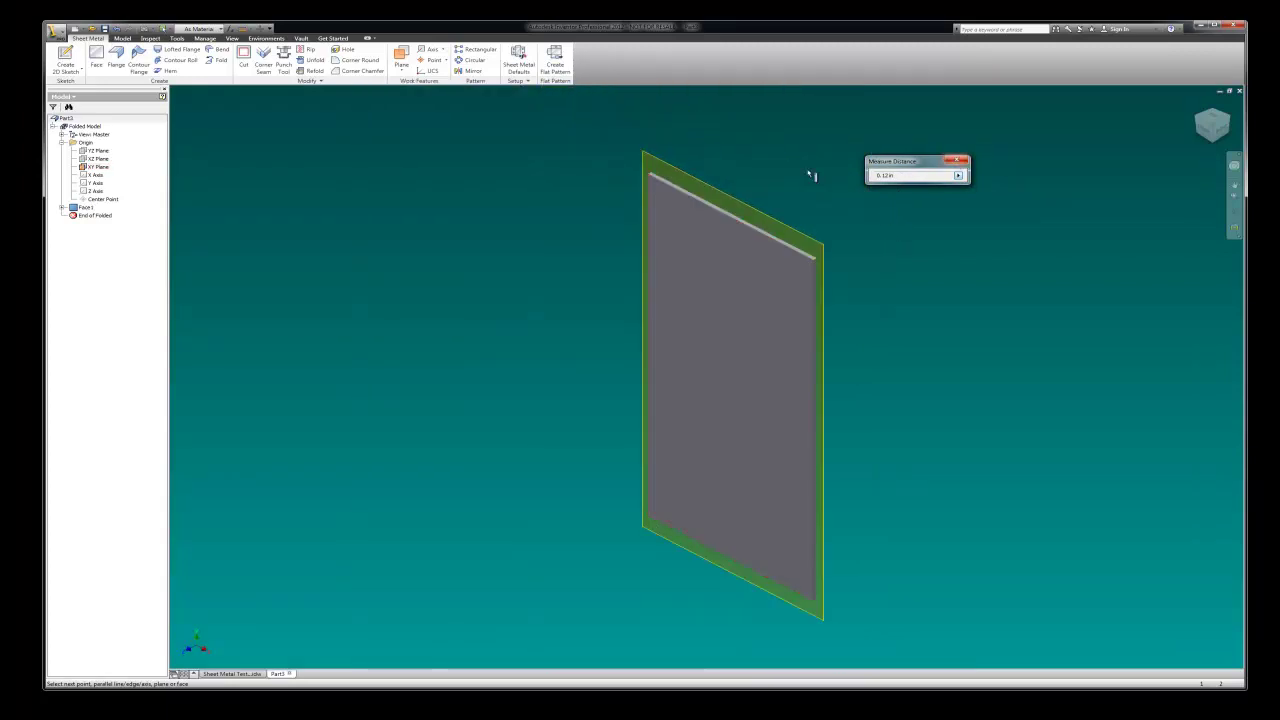
pyautogui.press('Escape')
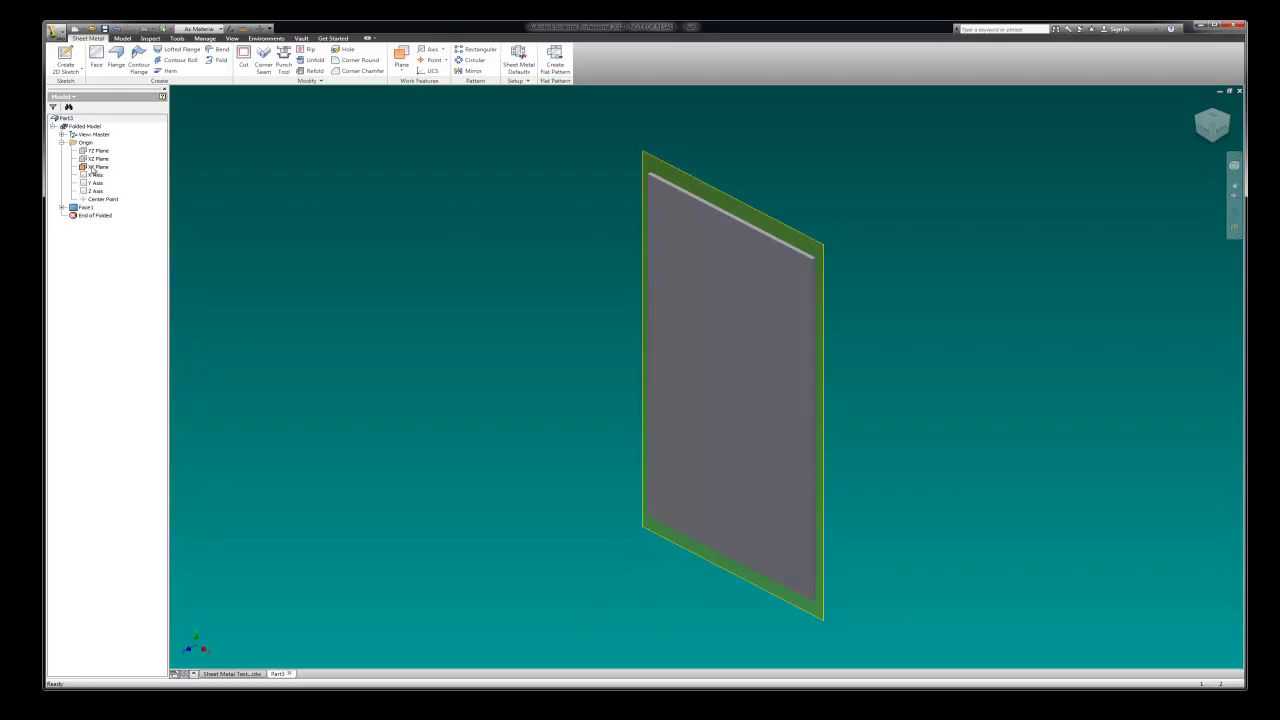
# Step: Hide the XY origin plane
pyautogui.rightClick(97, 170)
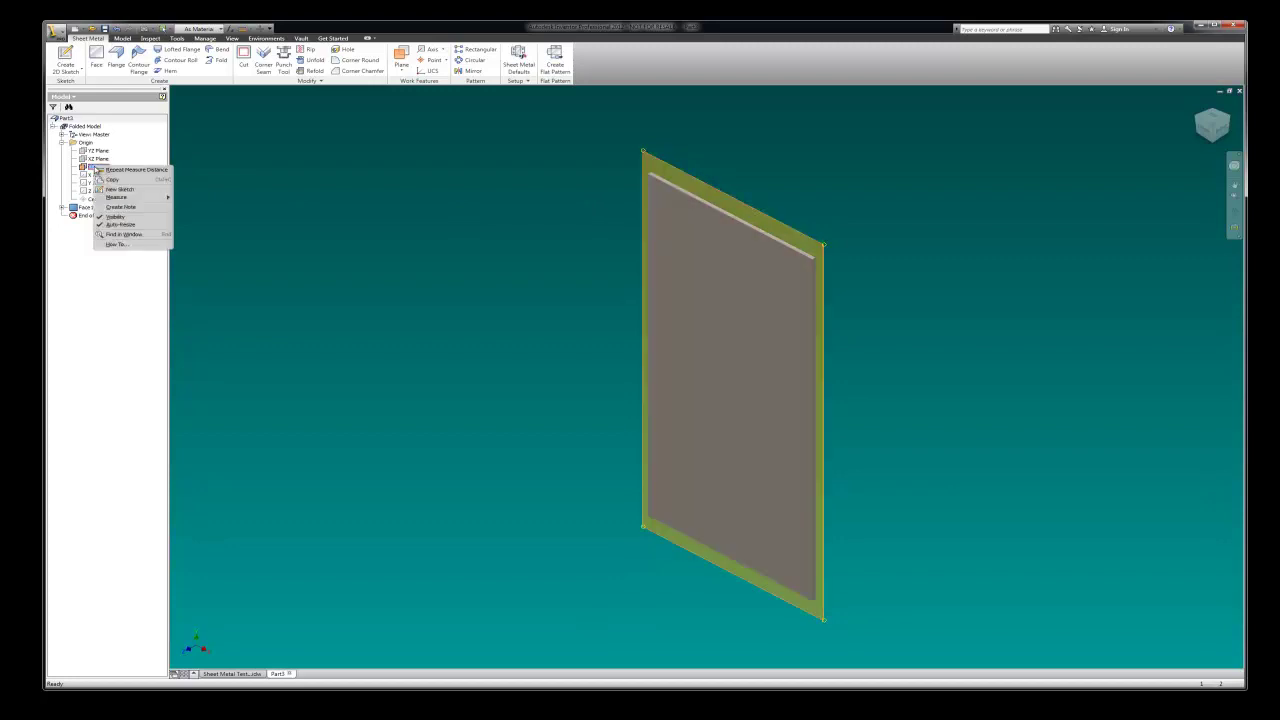
pyautogui.click(122, 218)
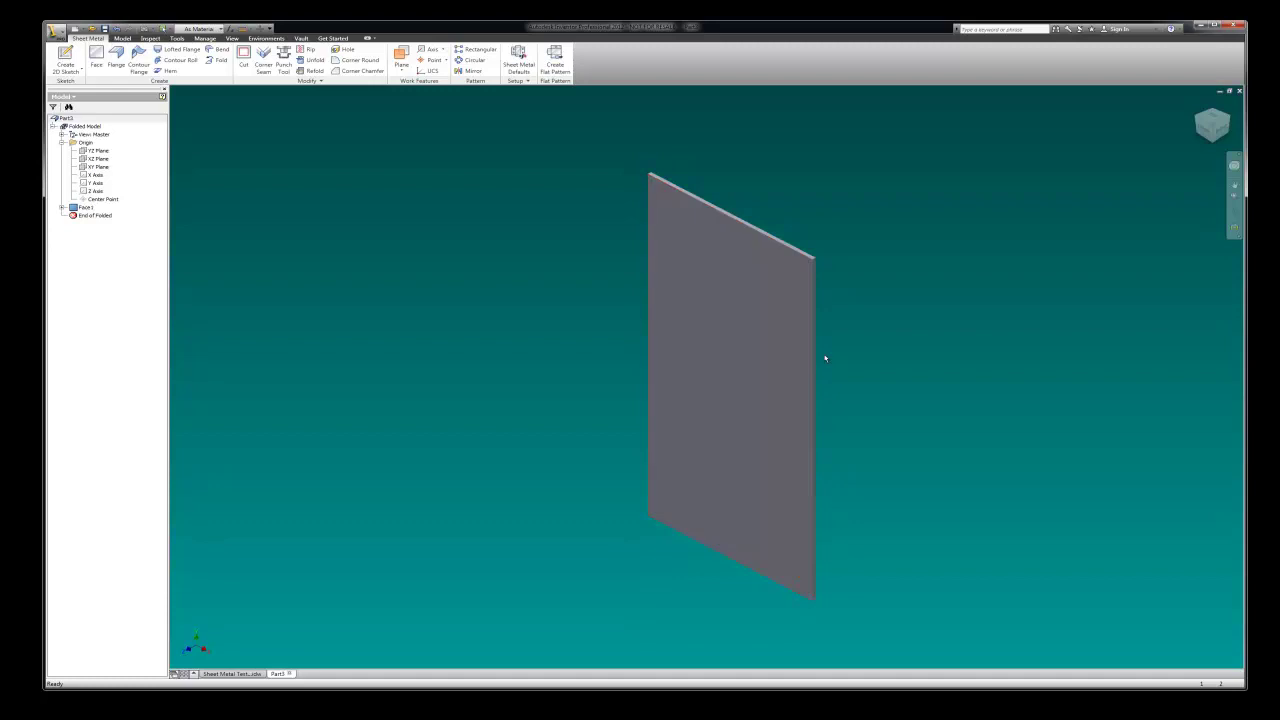
# Step: Set up a 90-degree flange along the plate's long vertical edge with a height distance of 5 in
pyautogui.click(1203, 121)
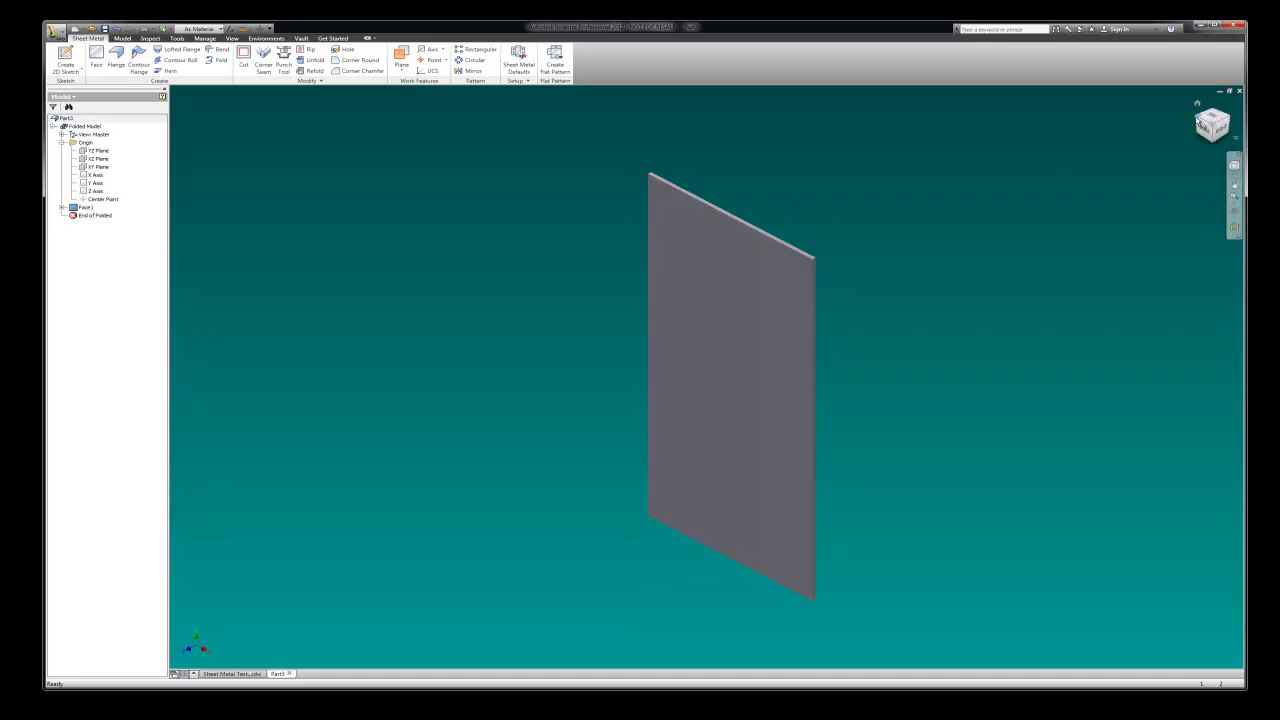
pyautogui.scroll(3, 860, 280)
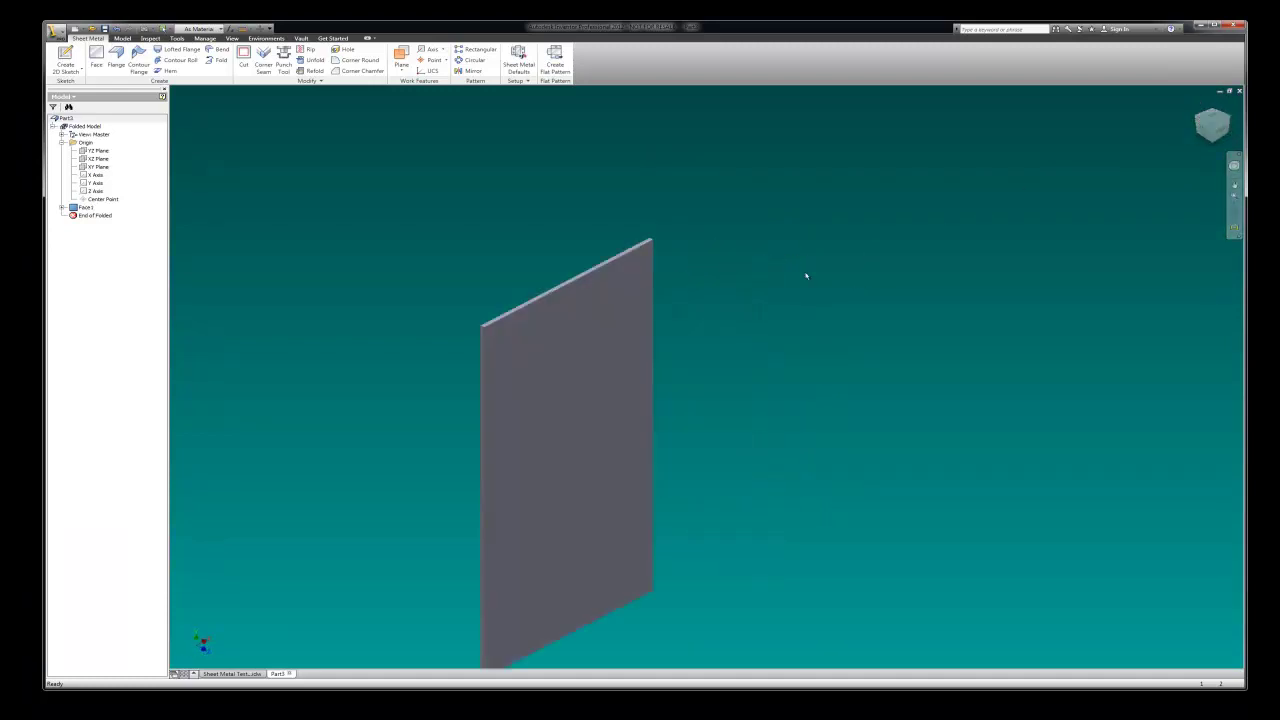
pyautogui.scroll(-3, 740, 260)
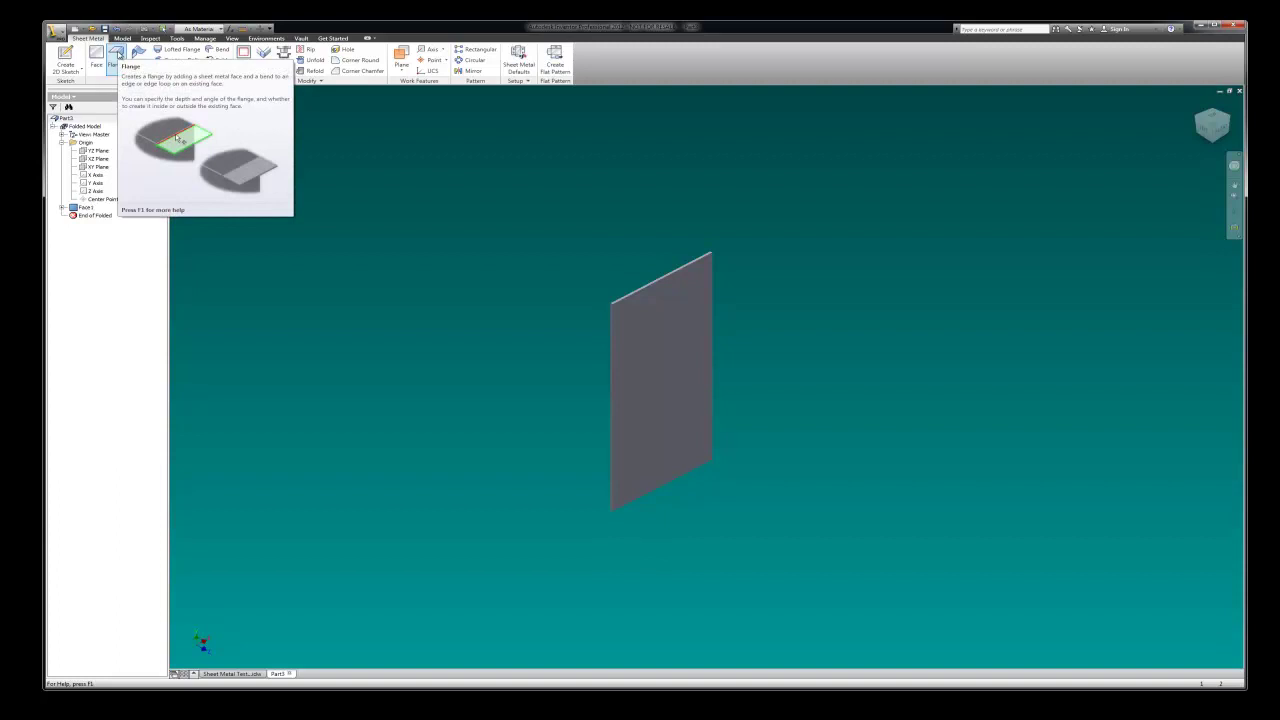
pyautogui.click(116, 57)
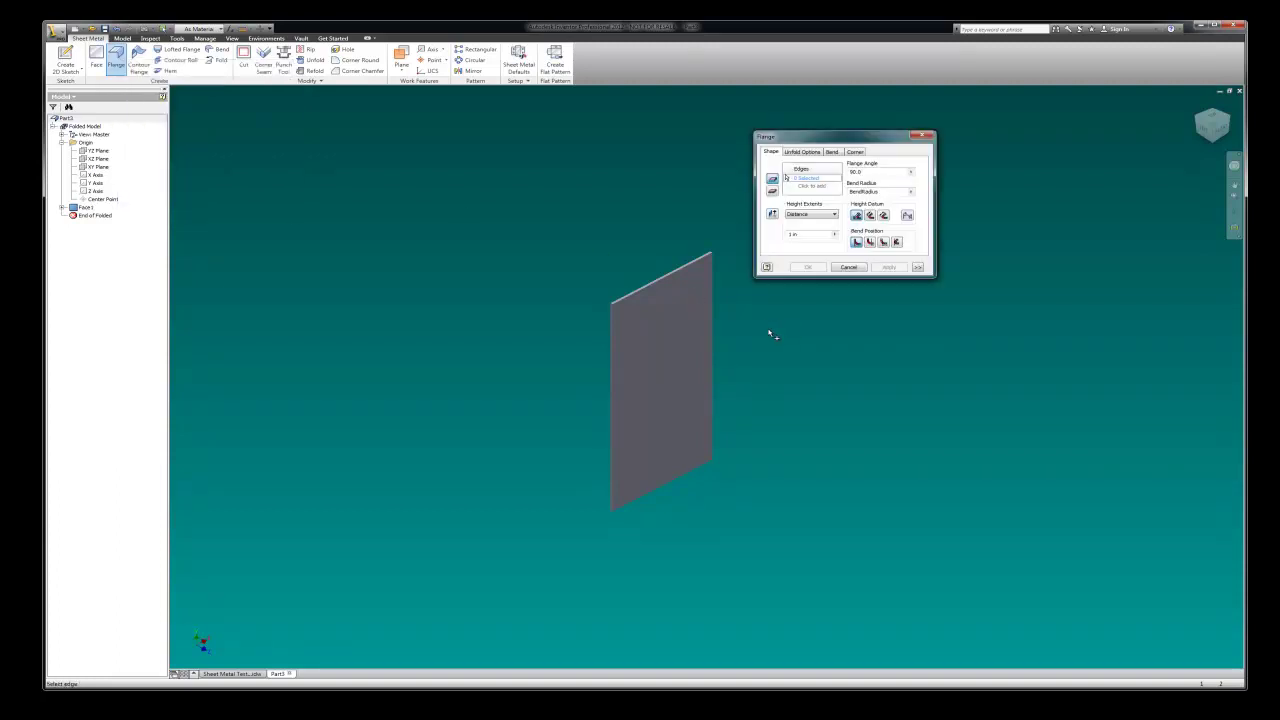
pyautogui.scroll(-3, 716, 331)
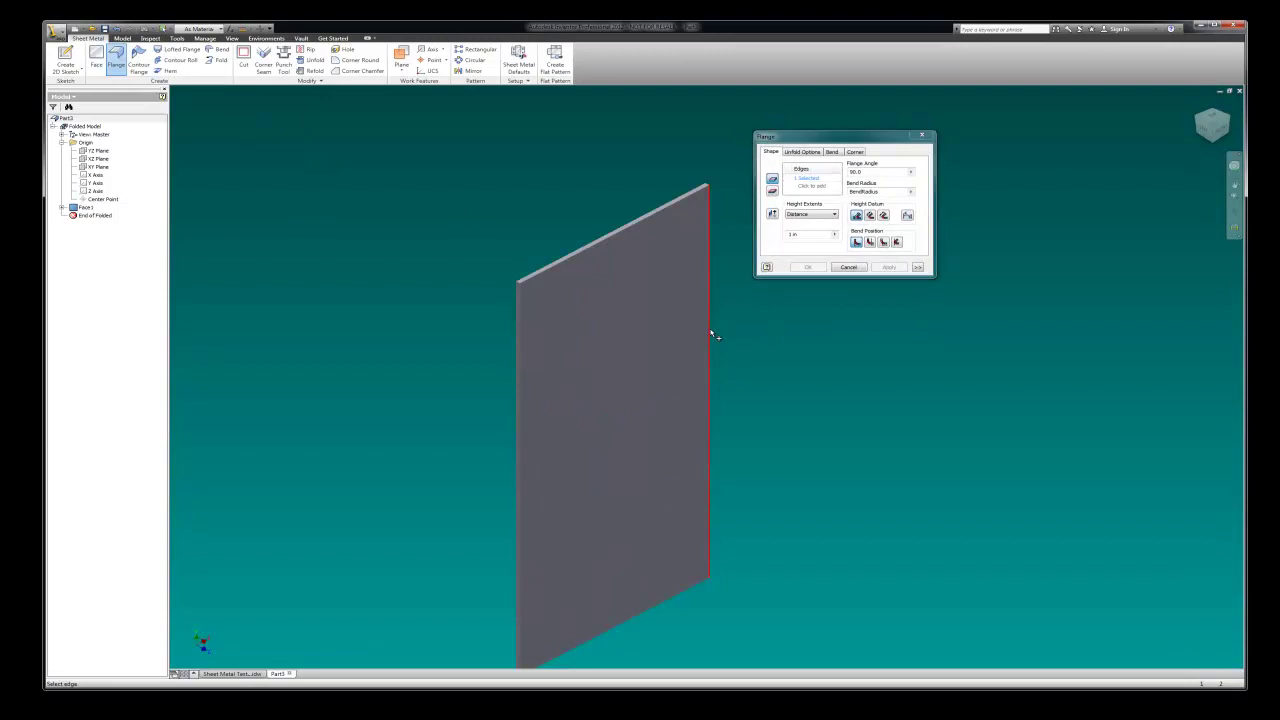
pyautogui.click(710, 334)
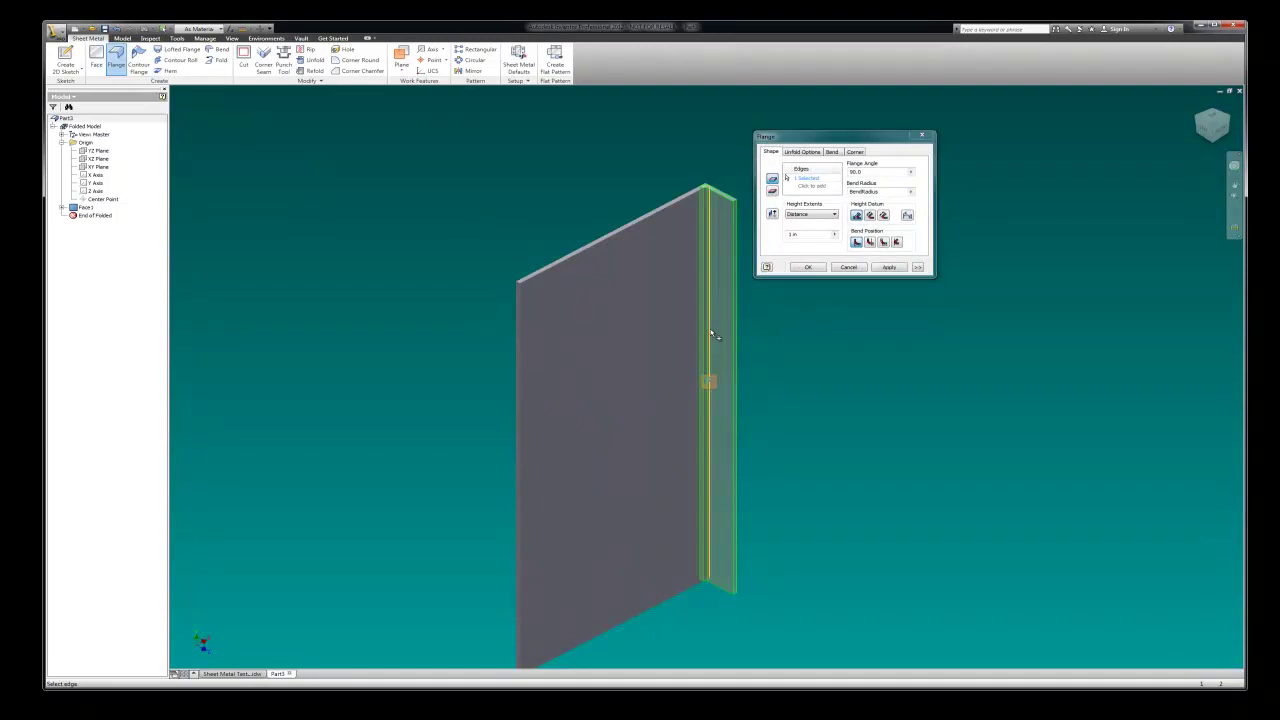
pyautogui.click(801, 235)
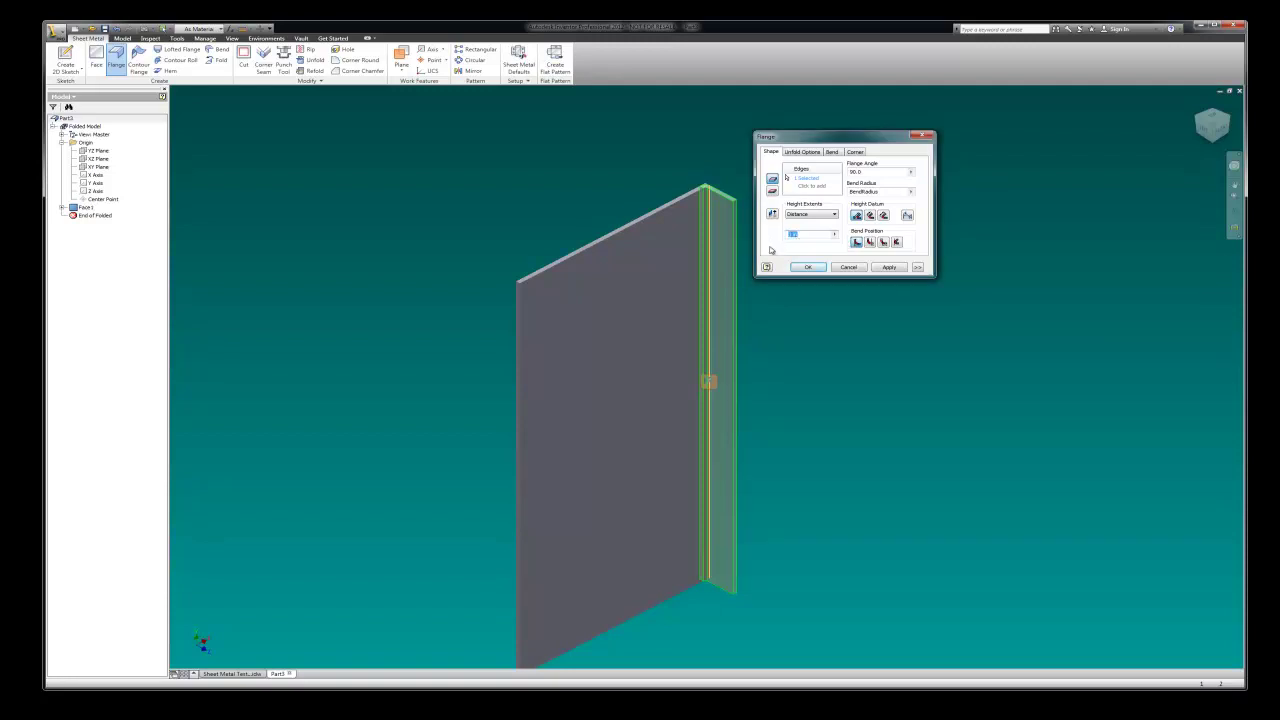
pyautogui.write('4')
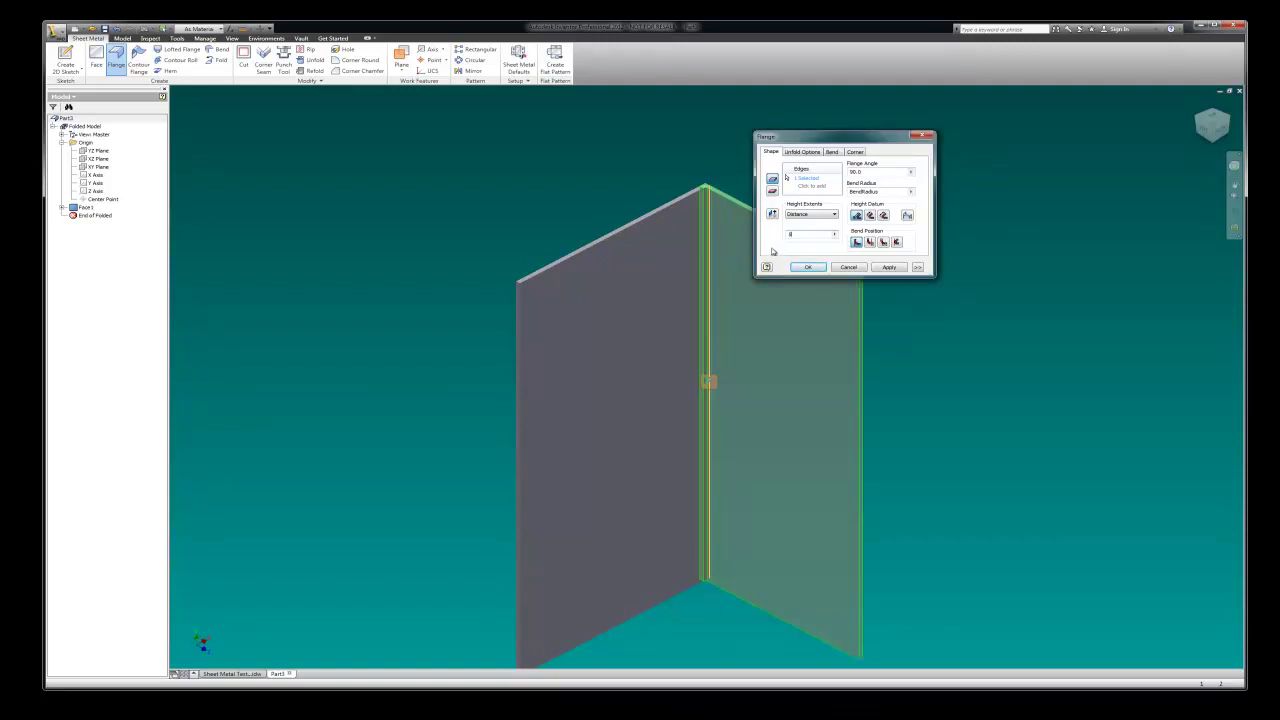
pyautogui.scroll(-3, 707, 162)
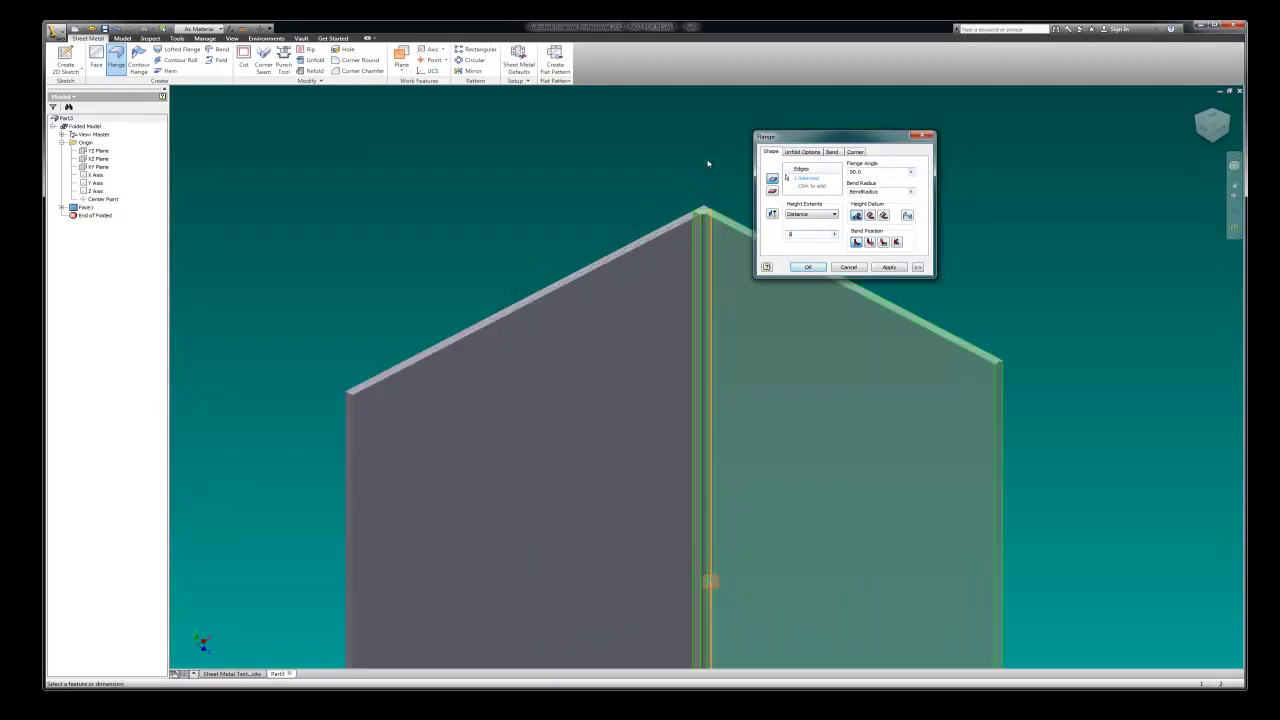
pyautogui.scroll(-3, 712, 190)
pyautogui.press('BackSpace')
pyautogui.write('5')
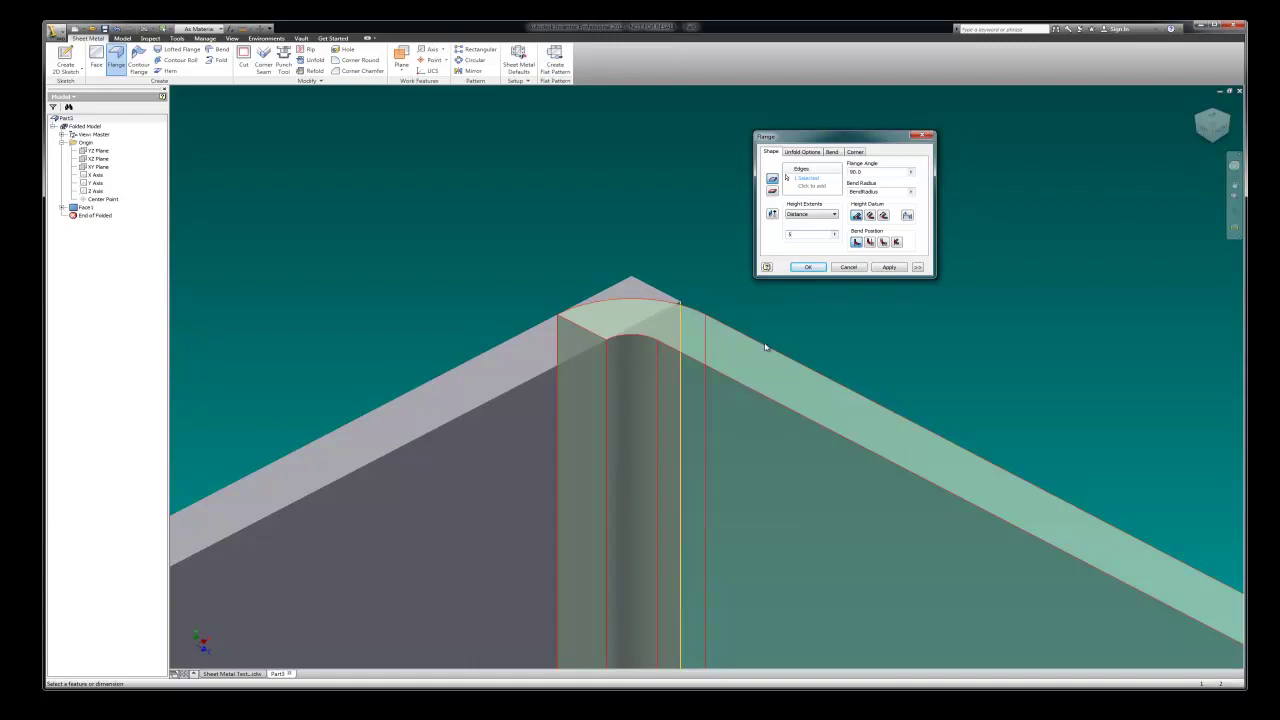
# Step: Compare the second and third bend positions in the flange preview, and return to the first one, inside the base face
pyautogui.click(869, 242)
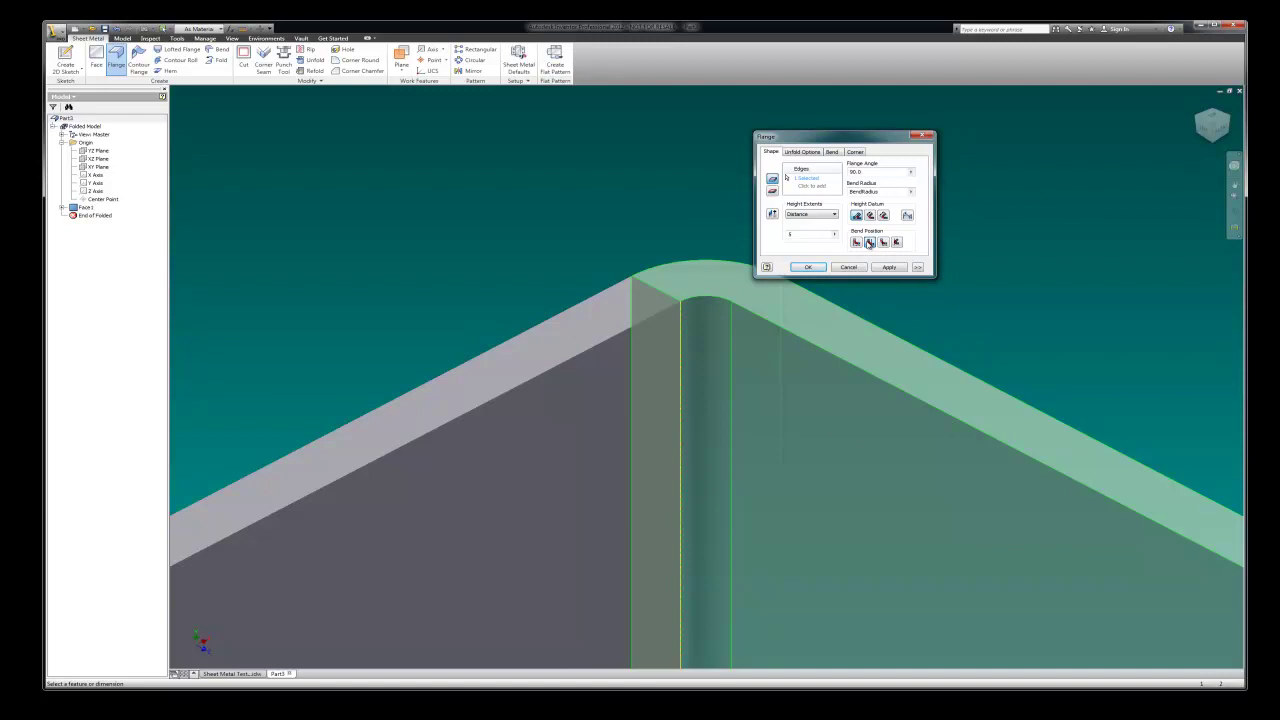
pyautogui.click(883, 242)
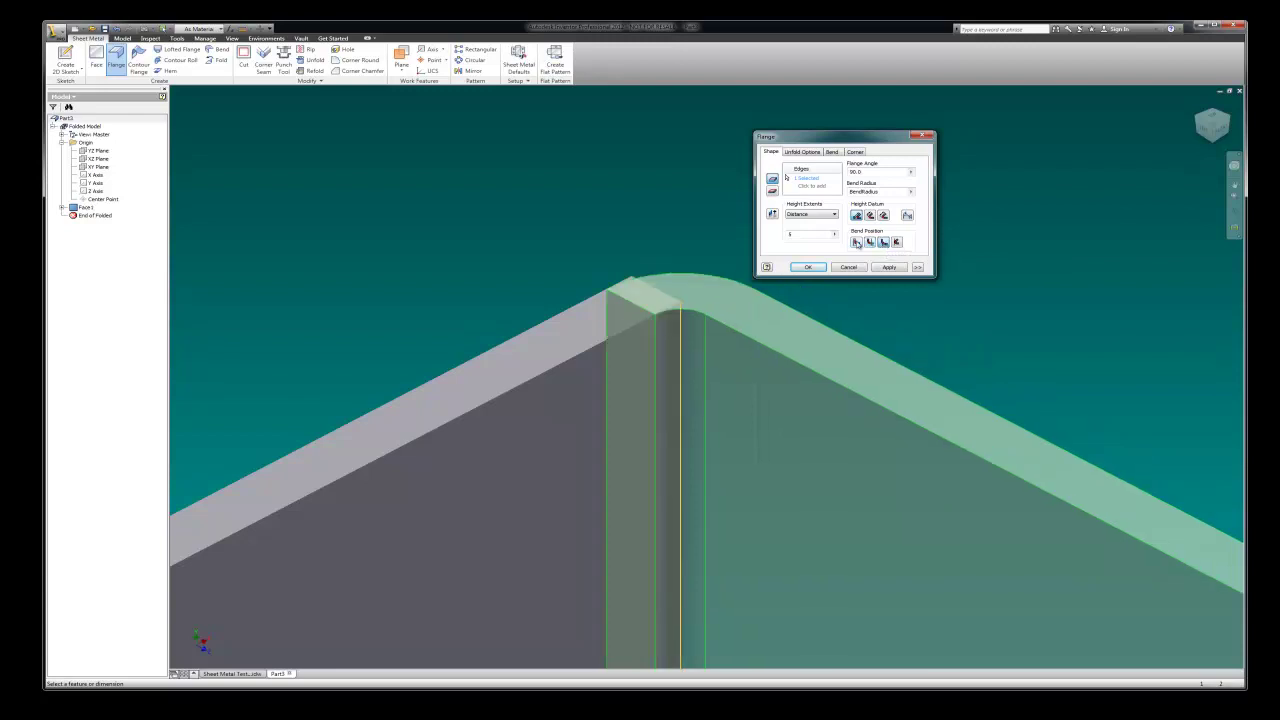
pyautogui.click(856, 242)
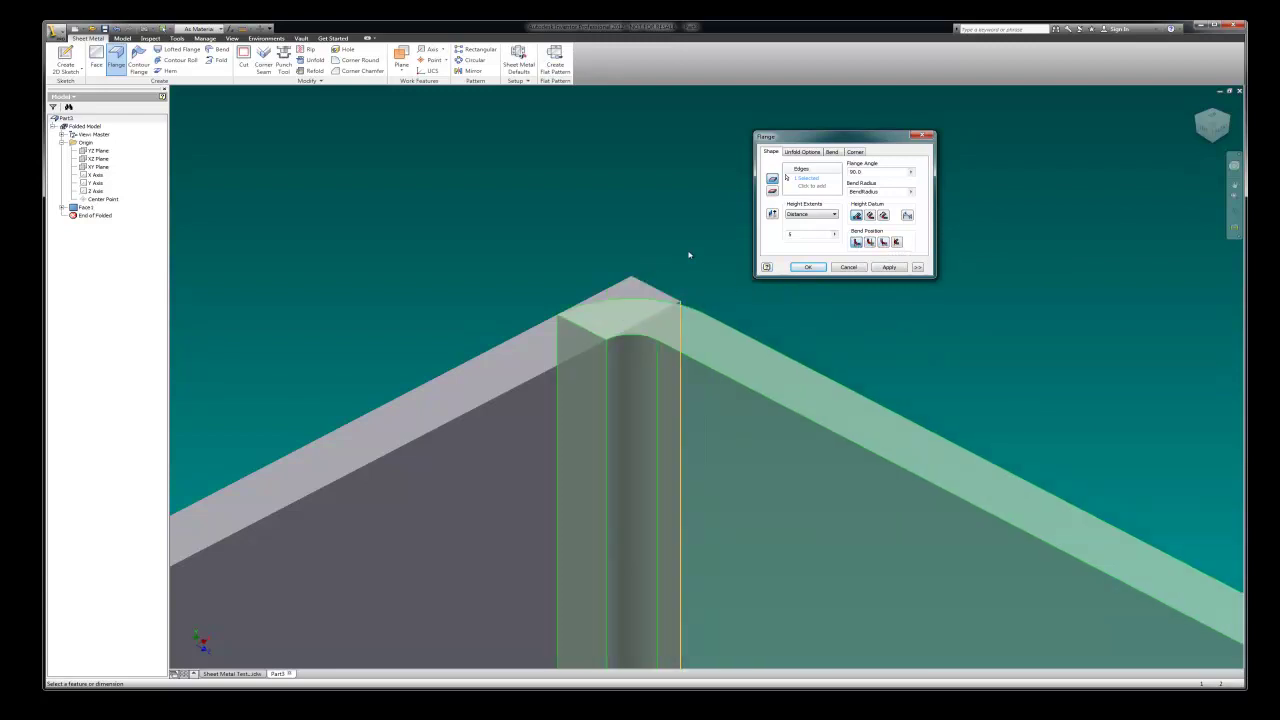
# Step: Create the 90-degree, 5 in flange along the plate's long vertical edge and finish the Flange command
pyautogui.scroll(-5, 616, 214)
pyautogui.scroll(4, 617, 205)
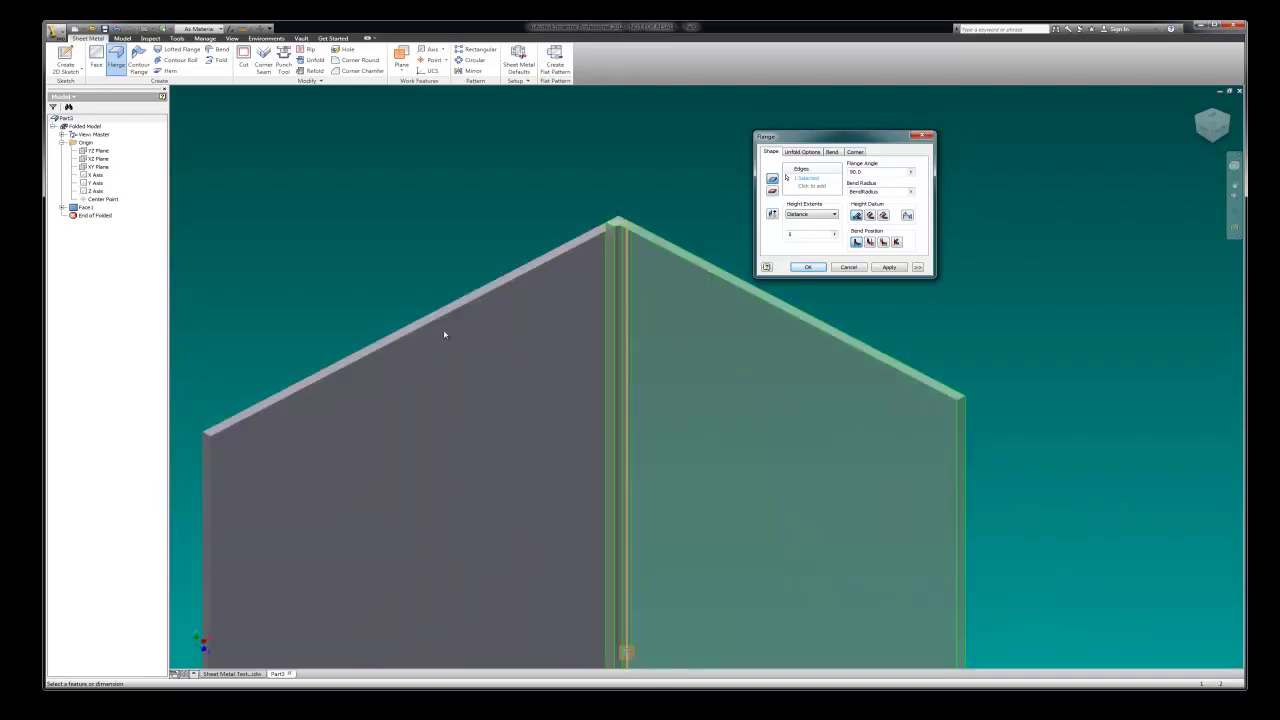
pyautogui.scroll(-2, 723, 194)
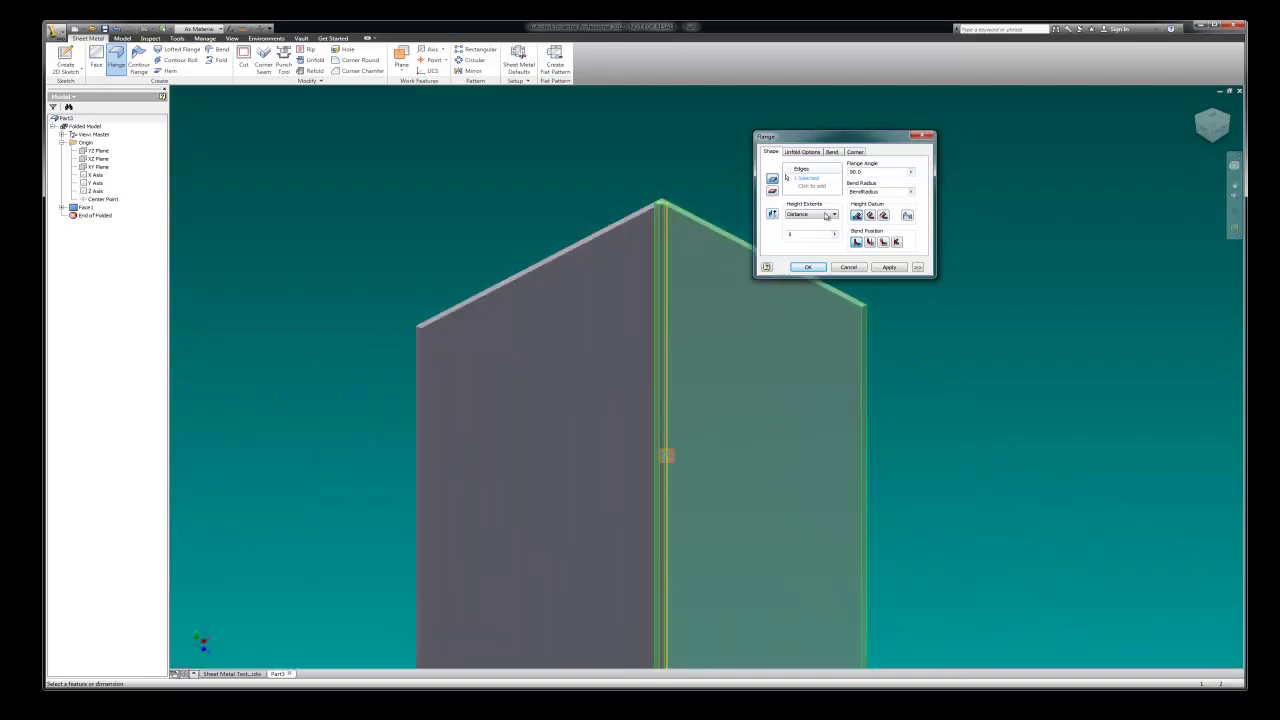
pyautogui.click(889, 267)
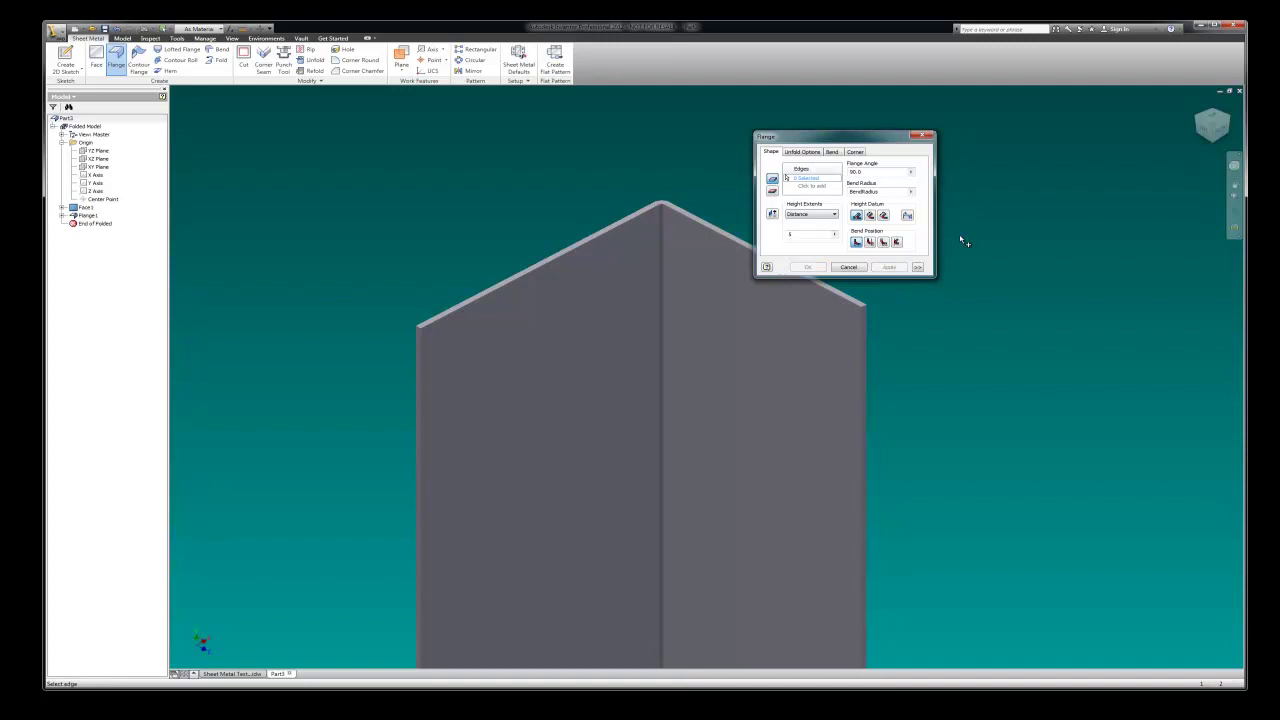
pyautogui.click(925, 135)
pyautogui.scroll(-2, 757, 171)
pyautogui.scroll(5, 807, 213)
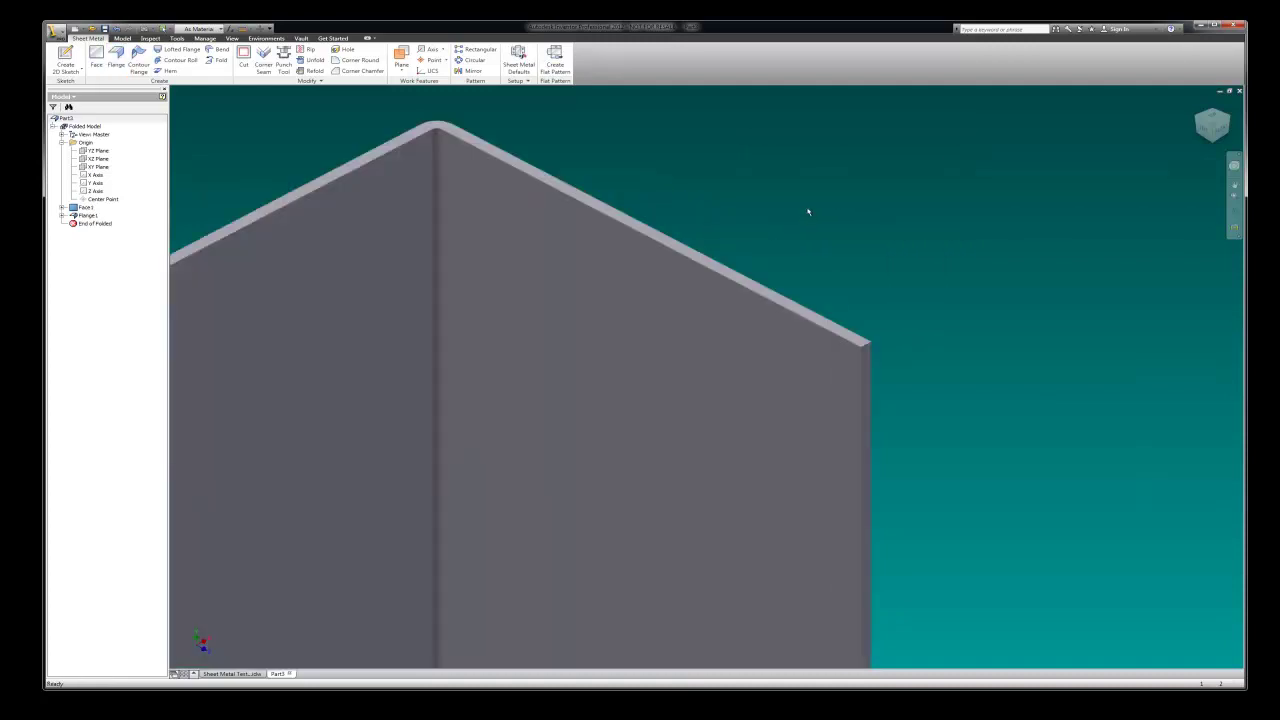
pyautogui.scroll(-4, 810, 200)
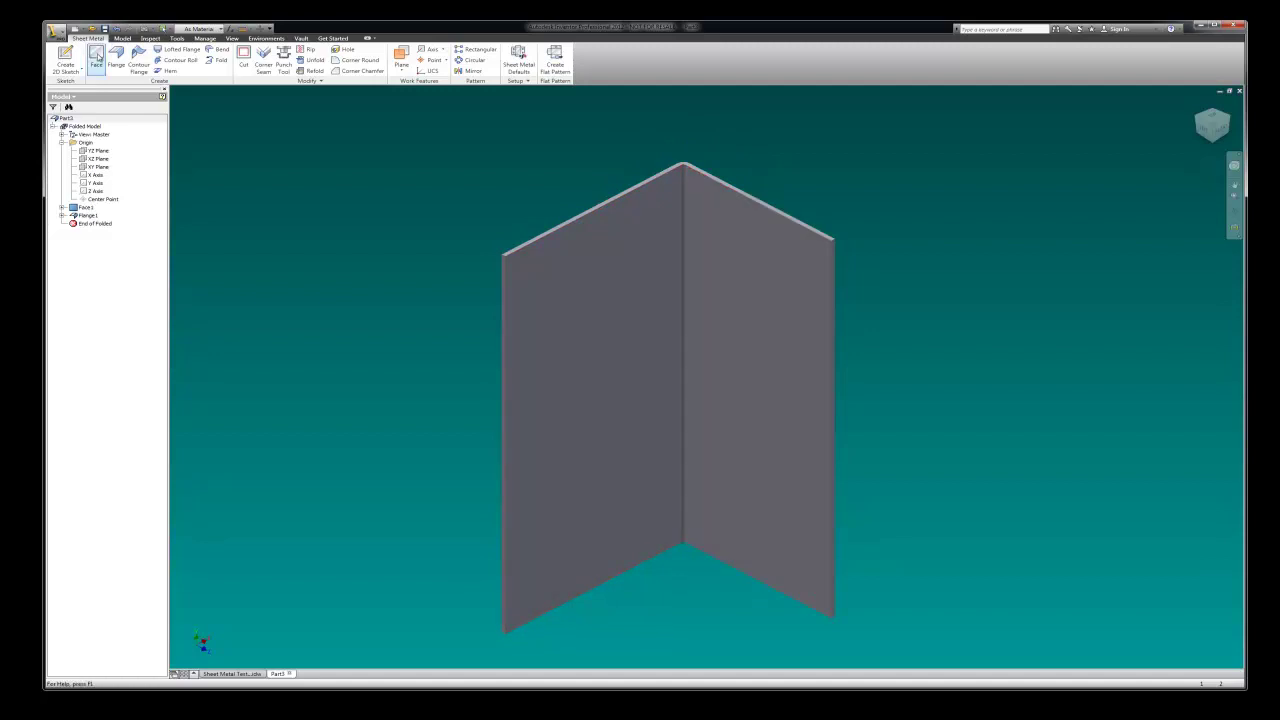
# Step: Add 90-degree flanges with a height distance of 1 in along the upper edges of both walls
pyautogui.click(114, 60)
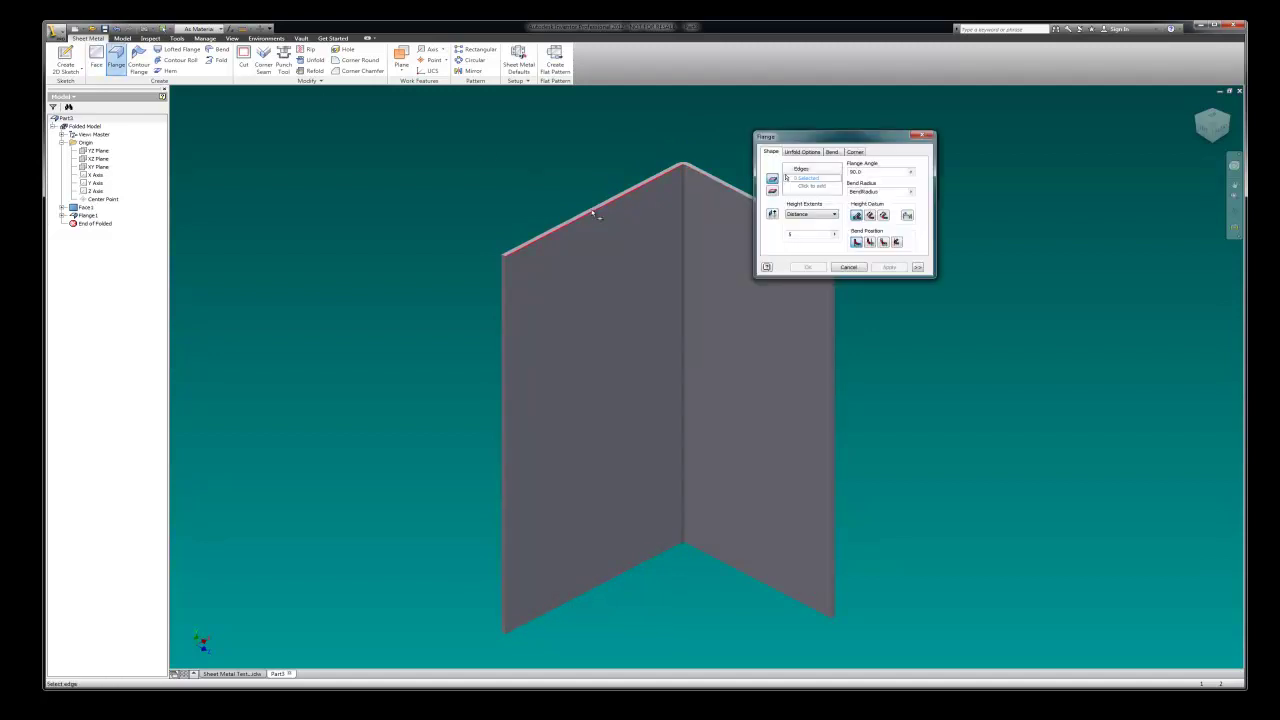
pyautogui.click(592, 210)
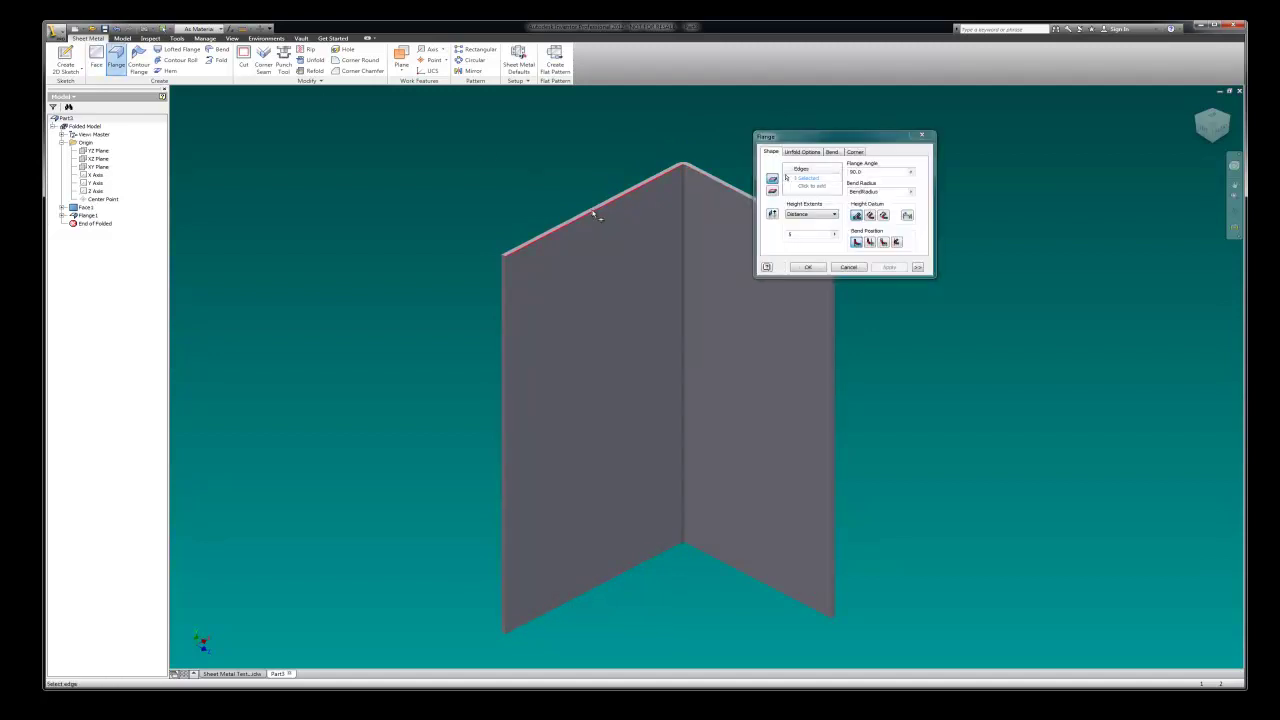
pyautogui.click(716, 180)
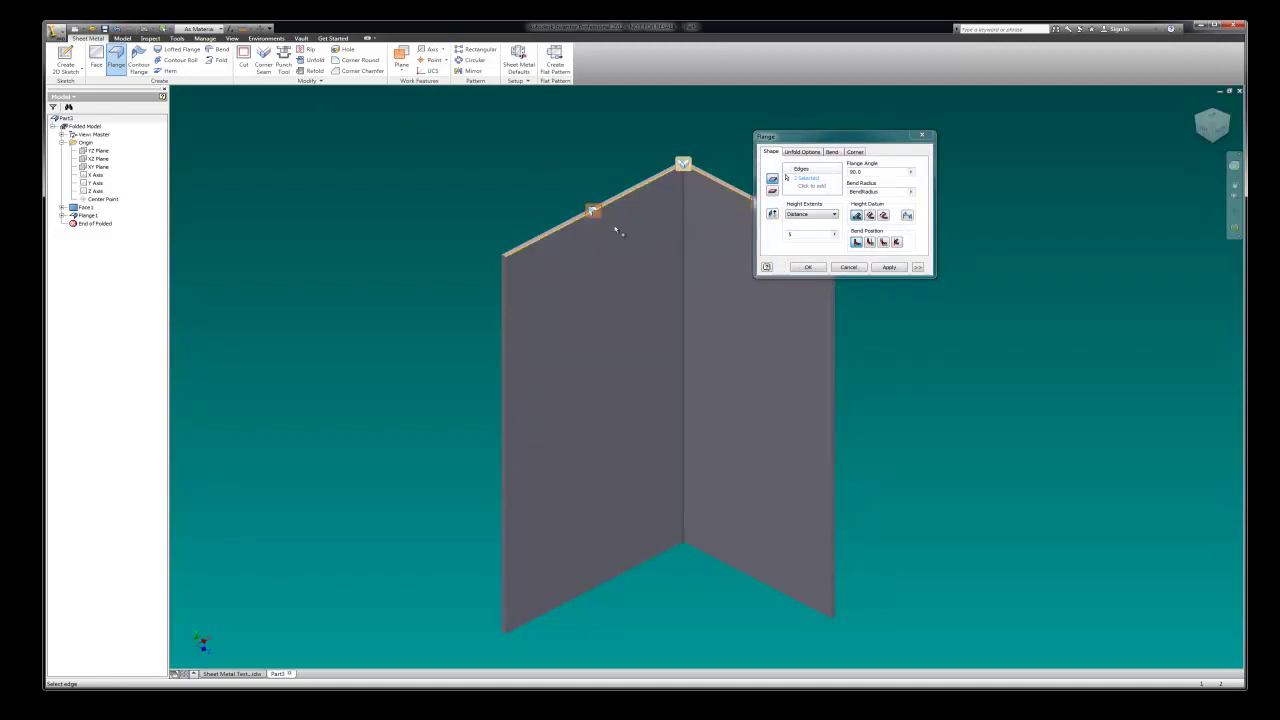
pyautogui.click(835, 235)
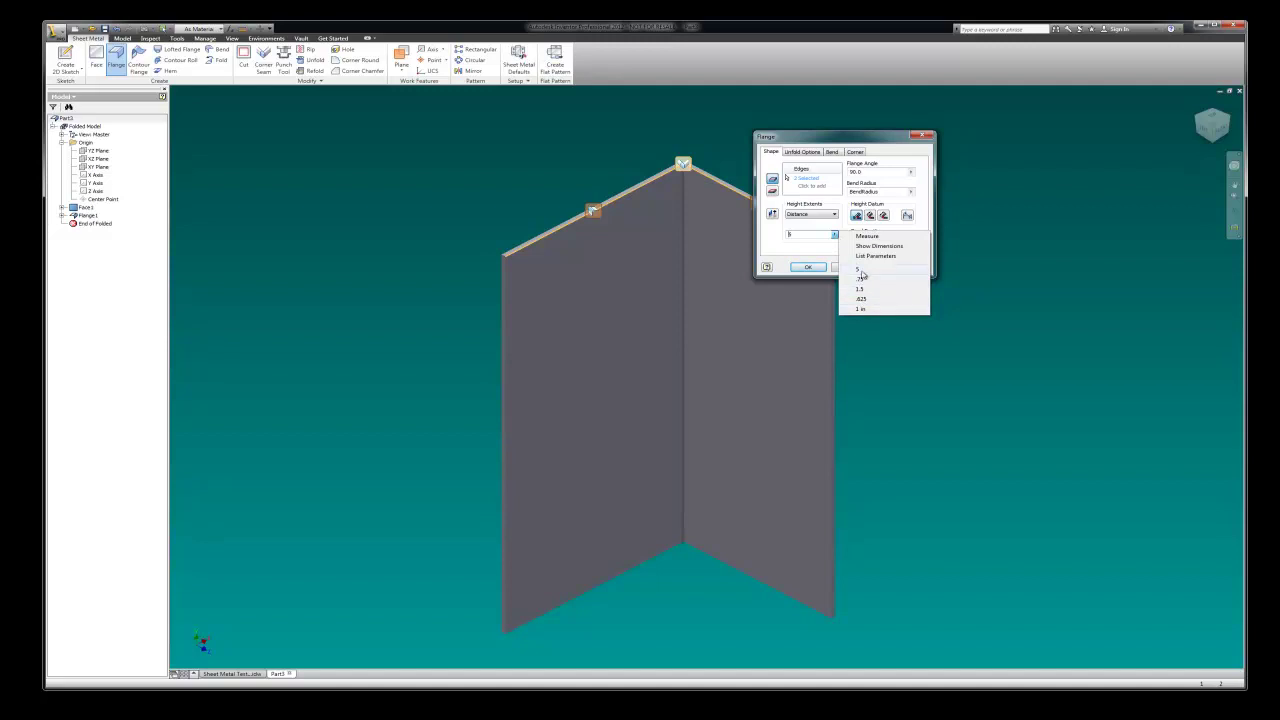
pyautogui.click(806, 237)
pyautogui.write('1')
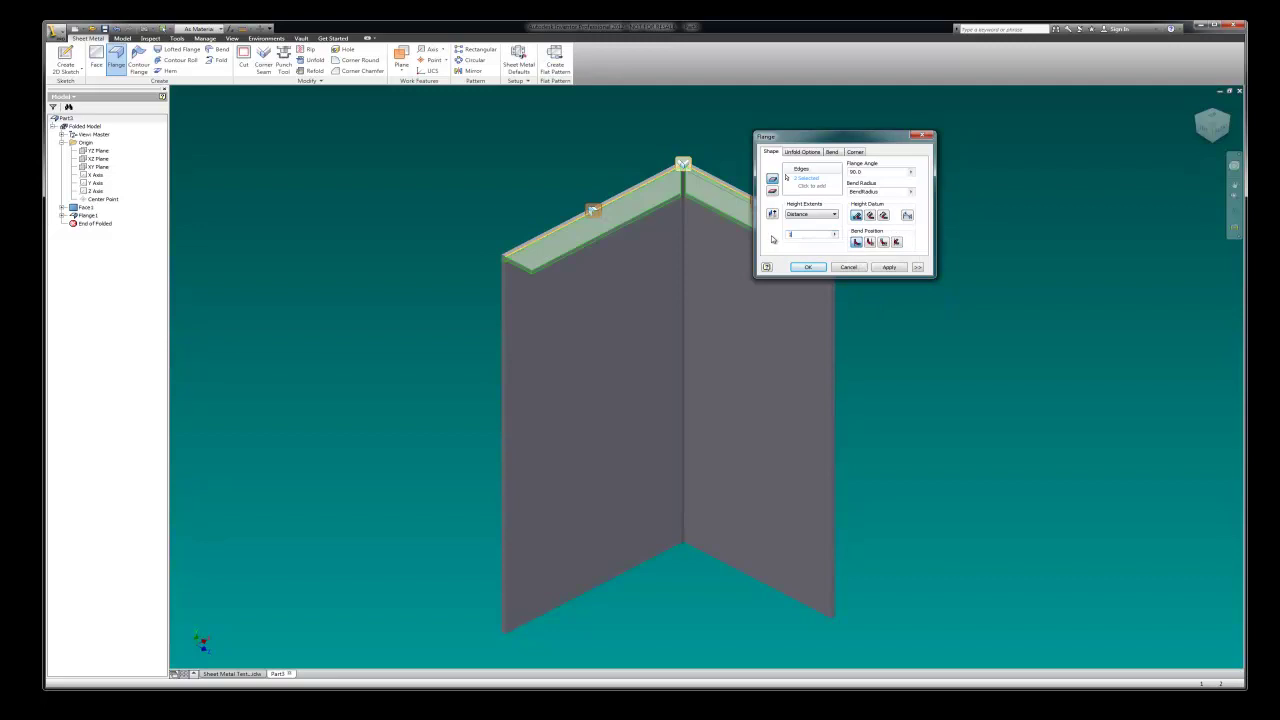
pyautogui.click(888, 267)
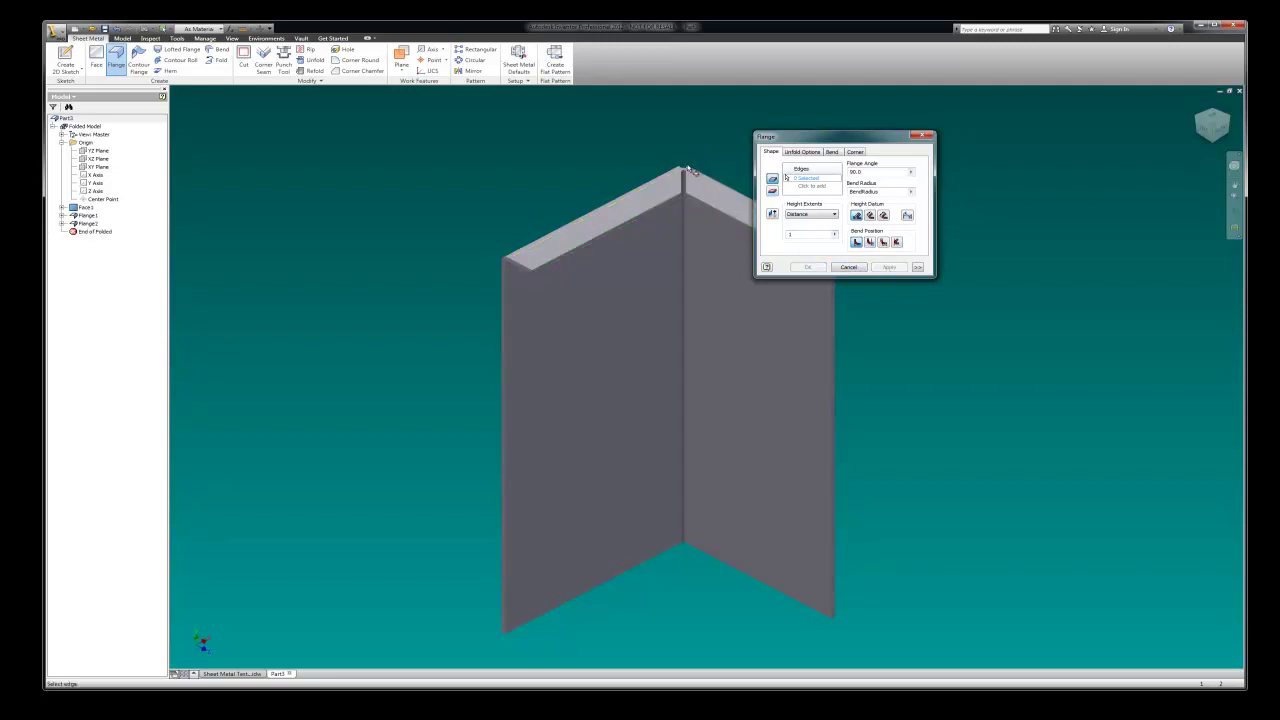
pyautogui.scroll(5, 688, 181)
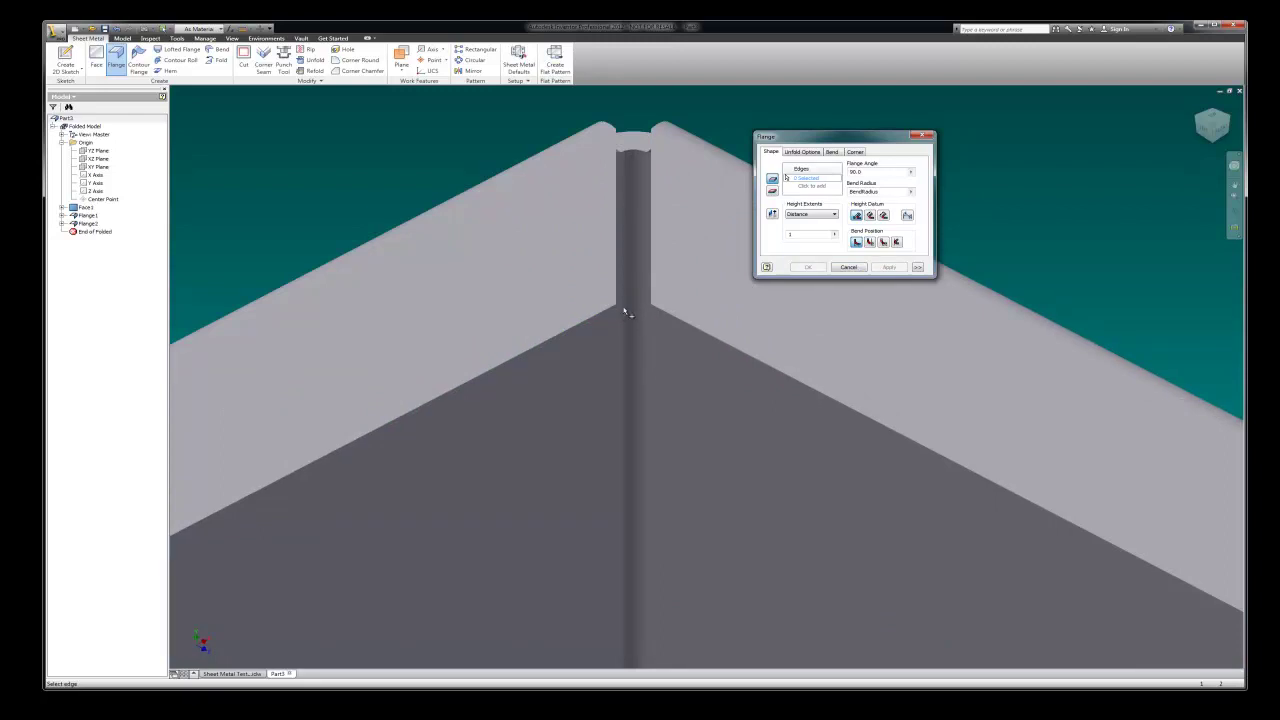
pyautogui.scroll(-2, 663, 246)
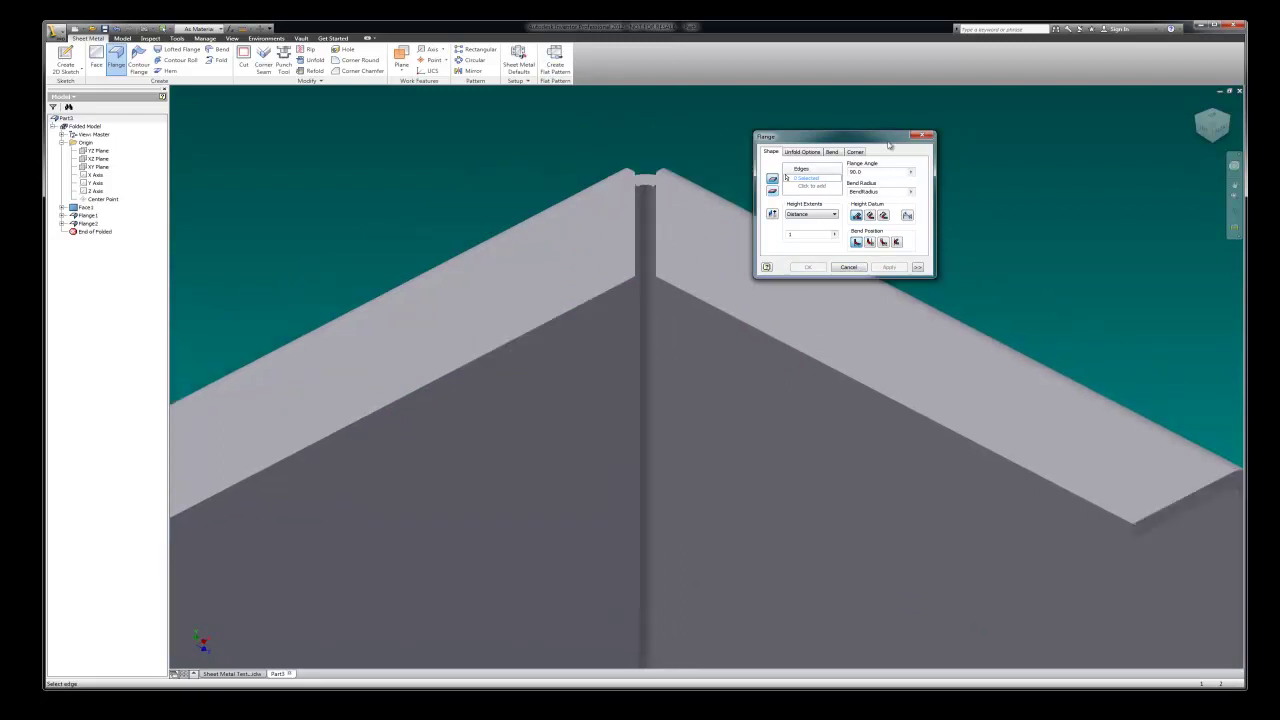
pyautogui.click(925, 137)
pyautogui.scroll(-5, 790, 186)
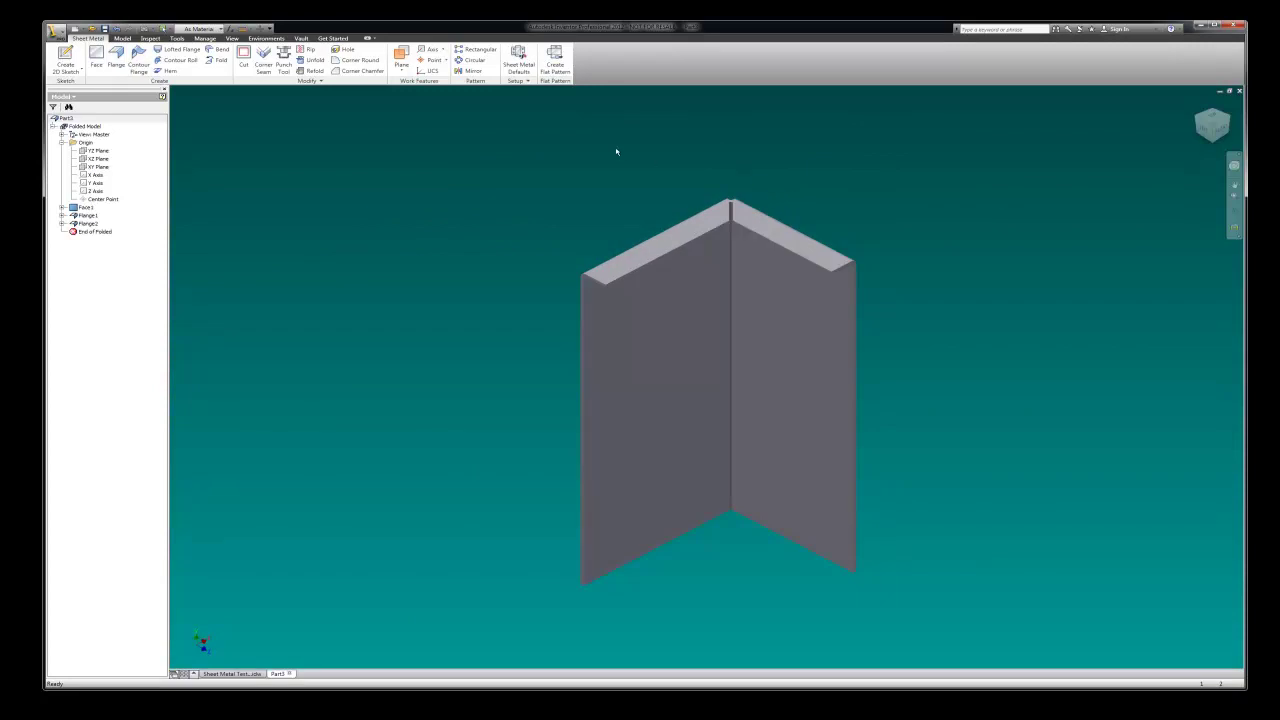
# Step: Create the flat pattern, examine the corner notch between the two upper flanges, and return to the folded part
pyautogui.click(556, 58)
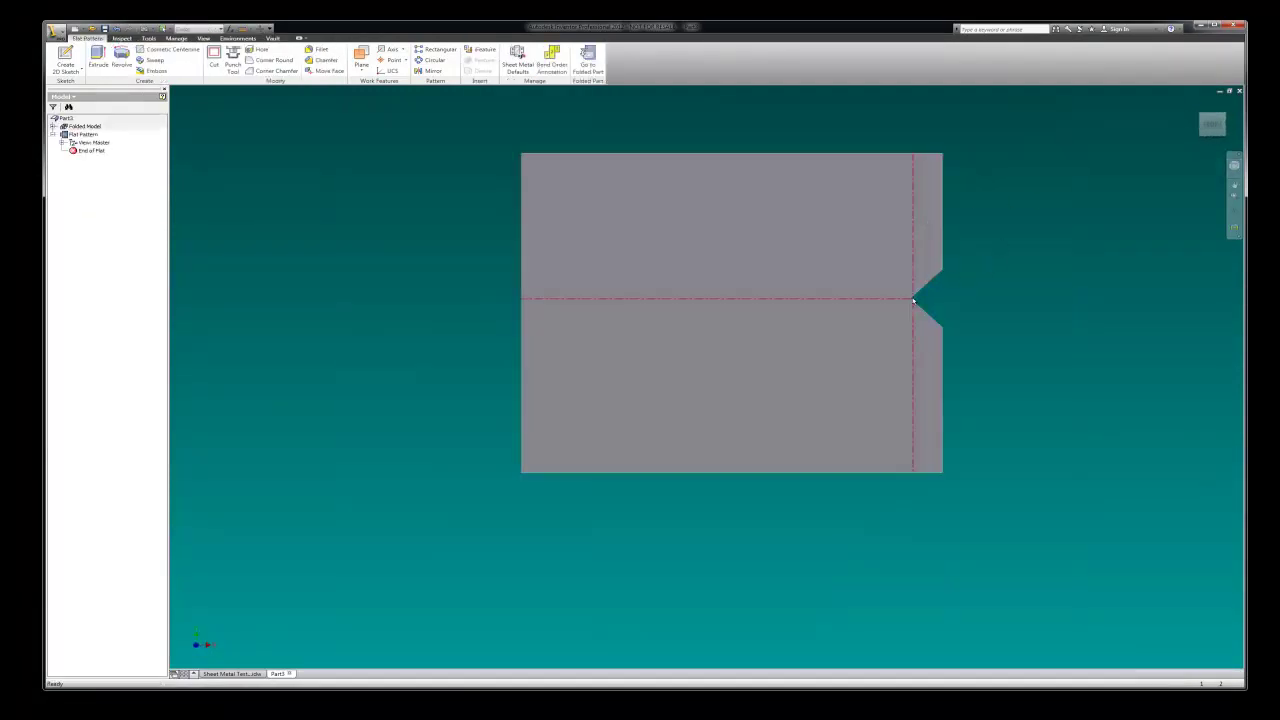
pyautogui.scroll(5, 942, 308)
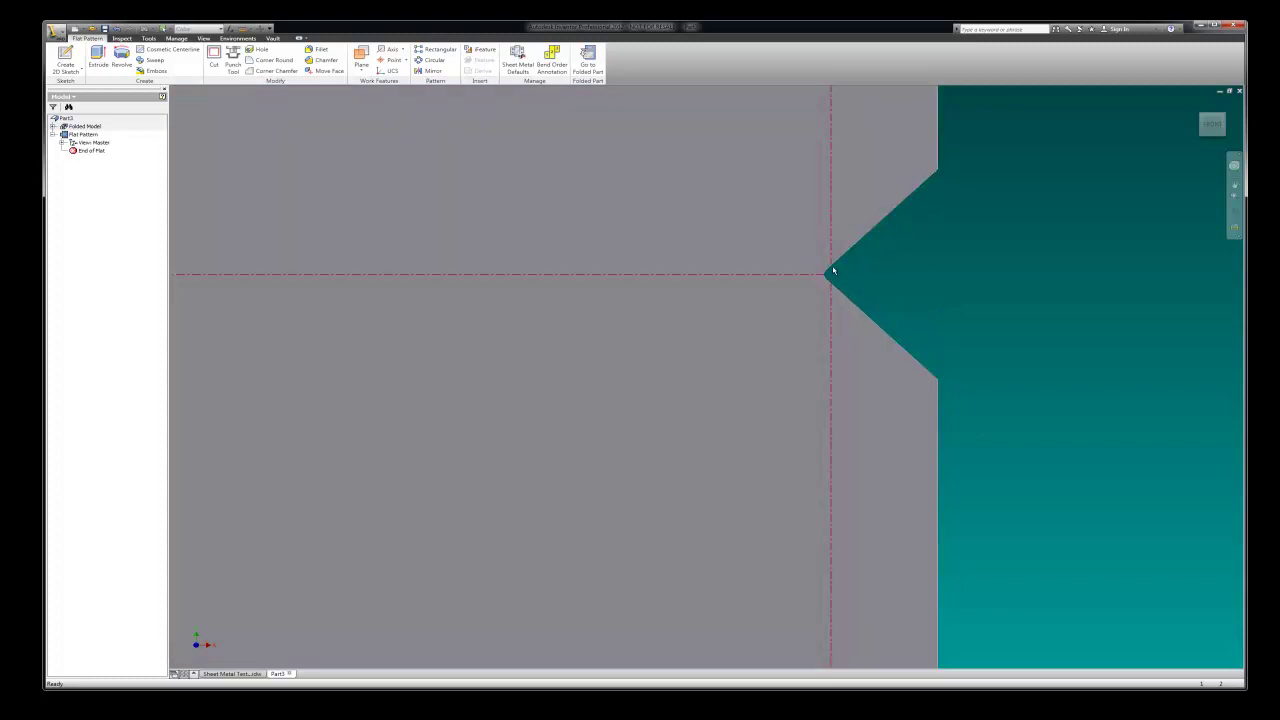
pyautogui.scroll(-2, 909, 245)
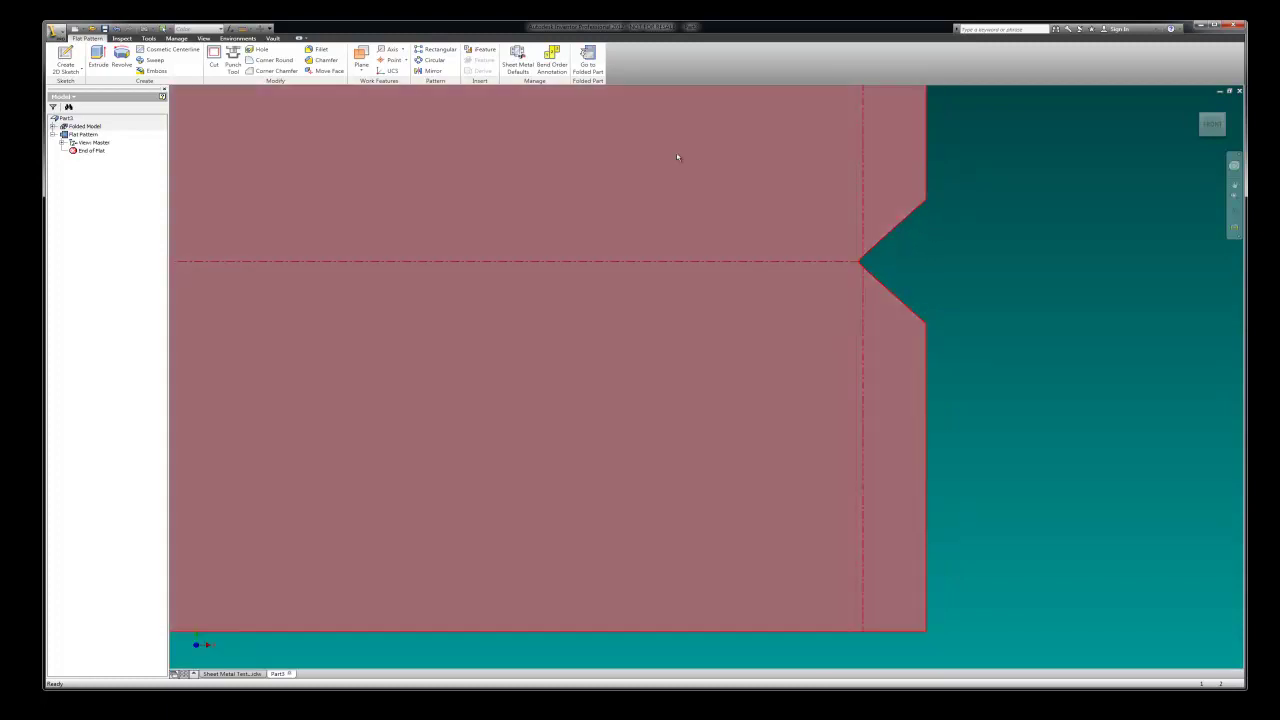
pyautogui.click(588, 60)
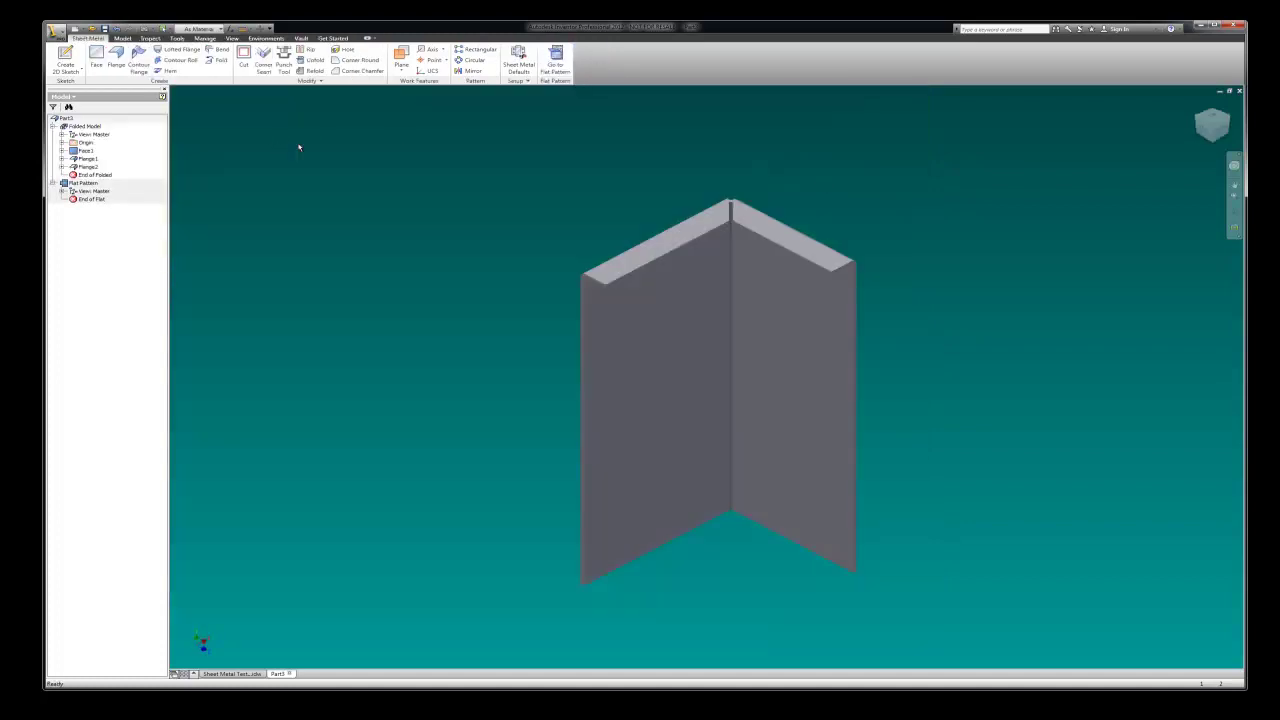
# Step: Add 90-degree downward return flanges .75 in high along the inner edges of both upper flanges
pyautogui.click(116, 60)
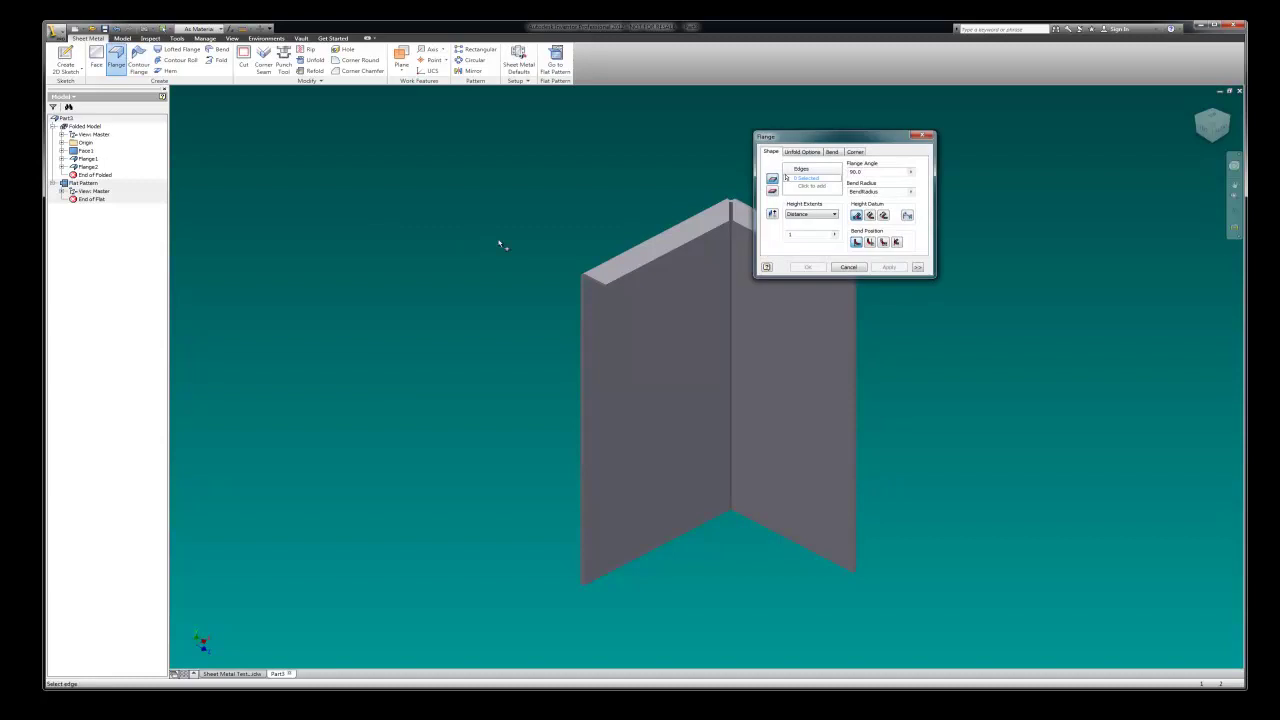
pyautogui.click(652, 277)
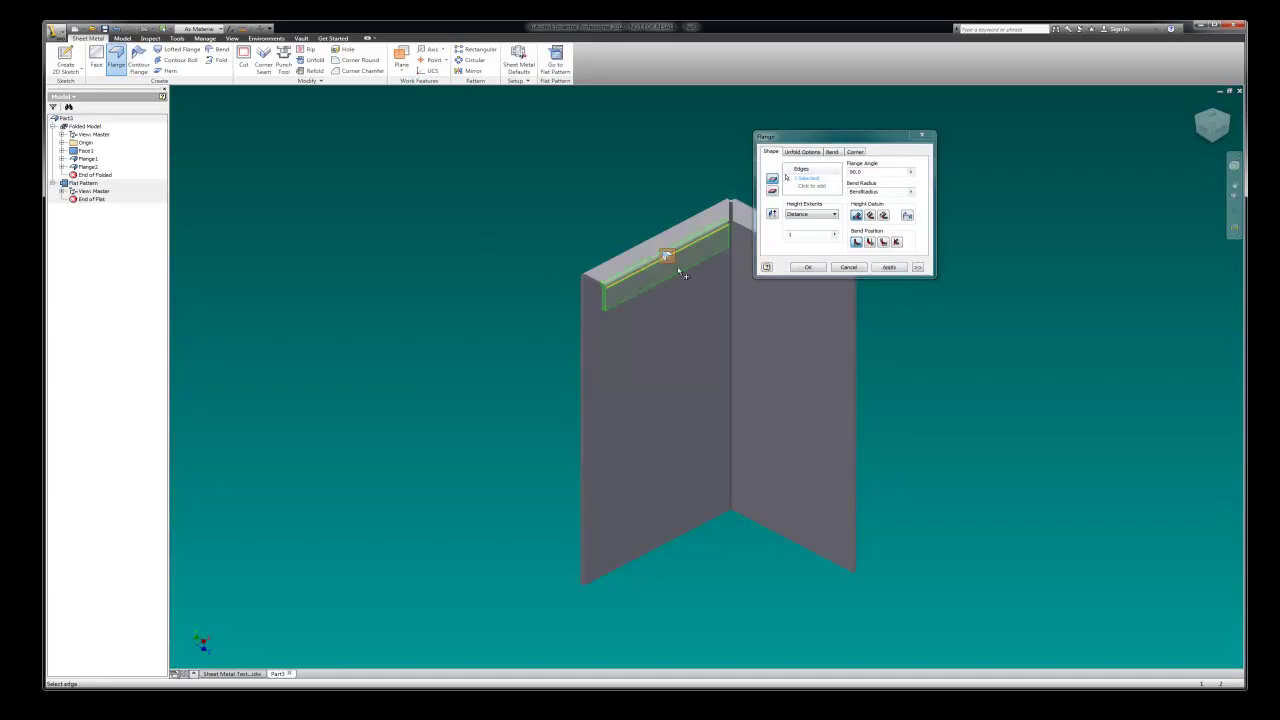
pyautogui.click(737, 236)
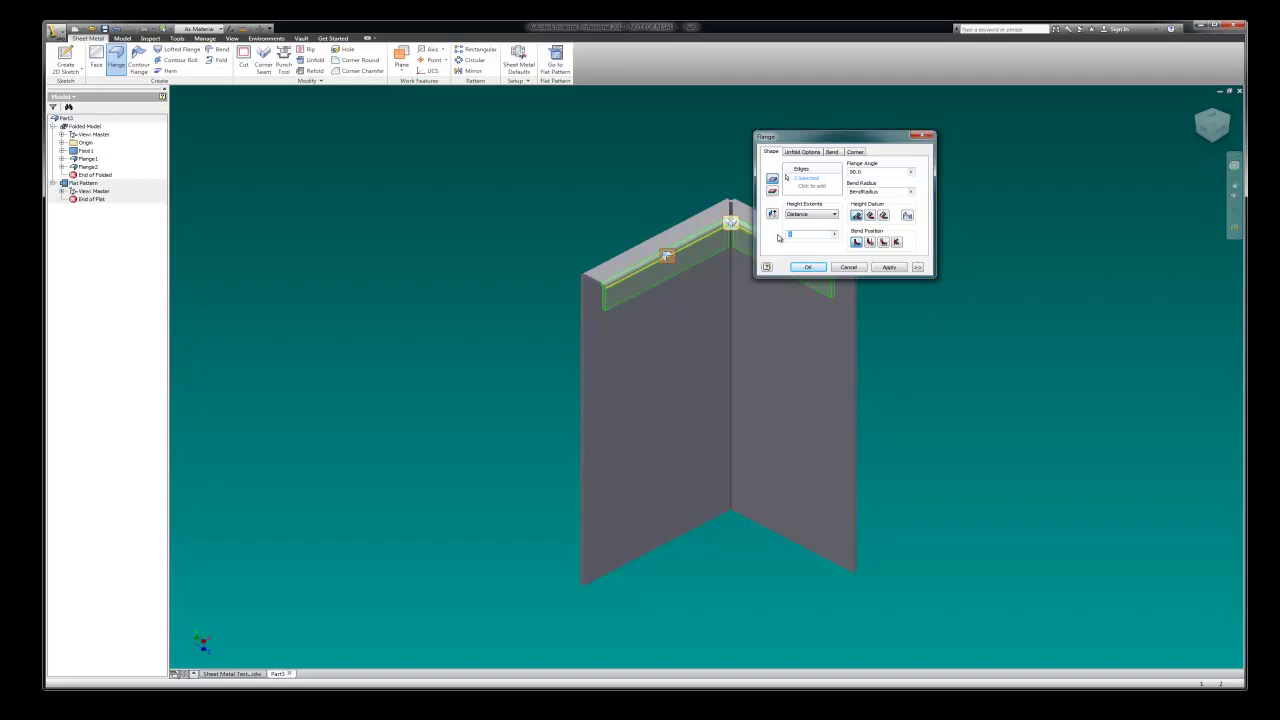
pyautogui.write('.75')
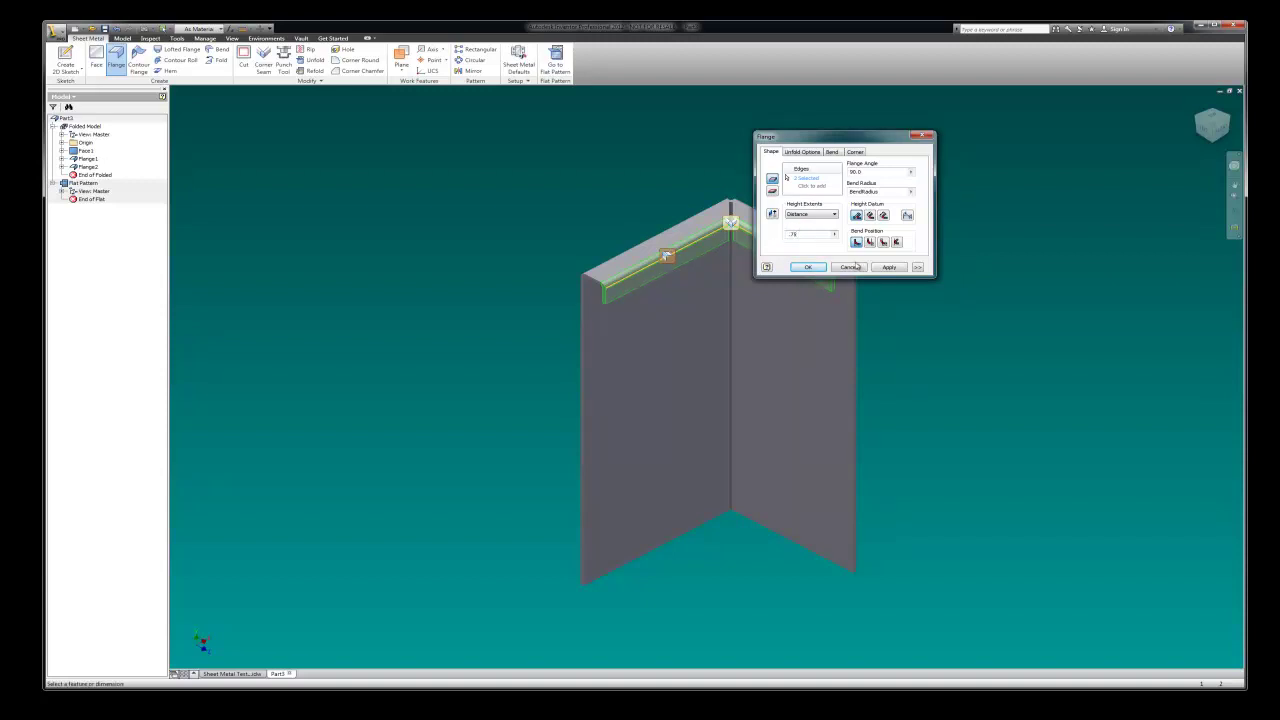
pyautogui.click(890, 267)
pyautogui.click(926, 135)
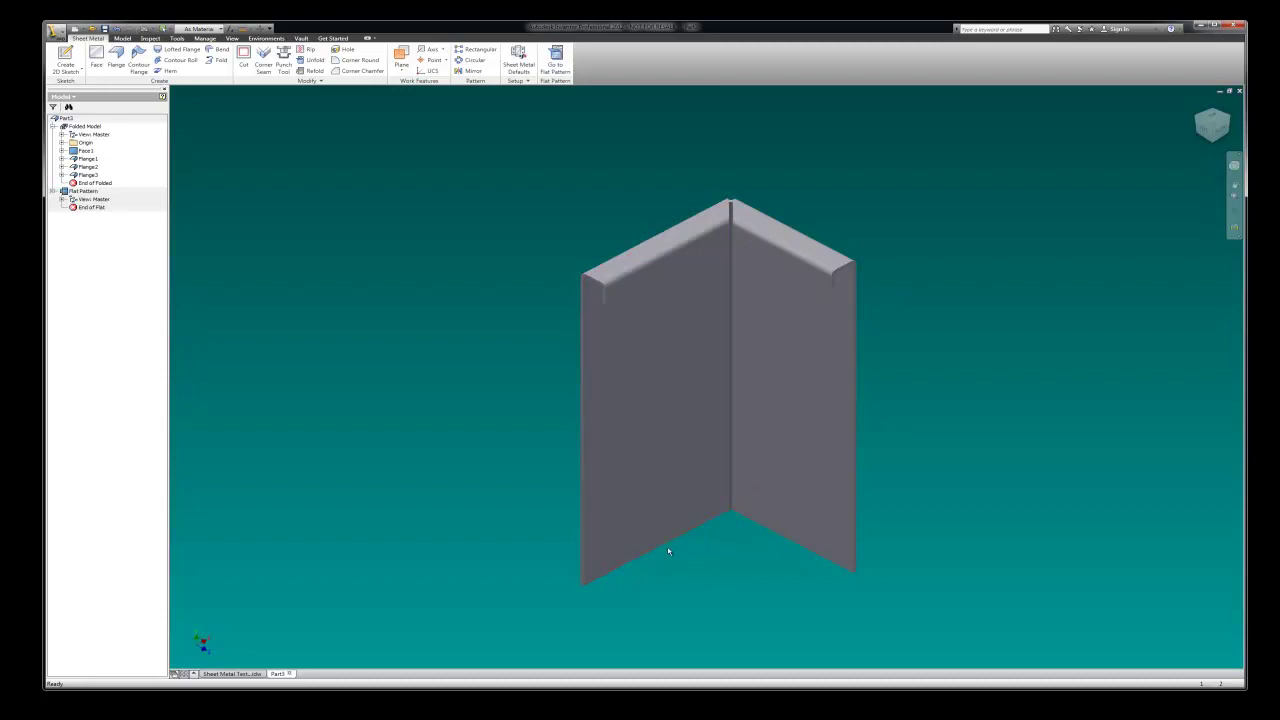
# Step: Add 90-degree flanges with a height distance of .625 in along the lower edges of both walls
pyautogui.click(116, 58)
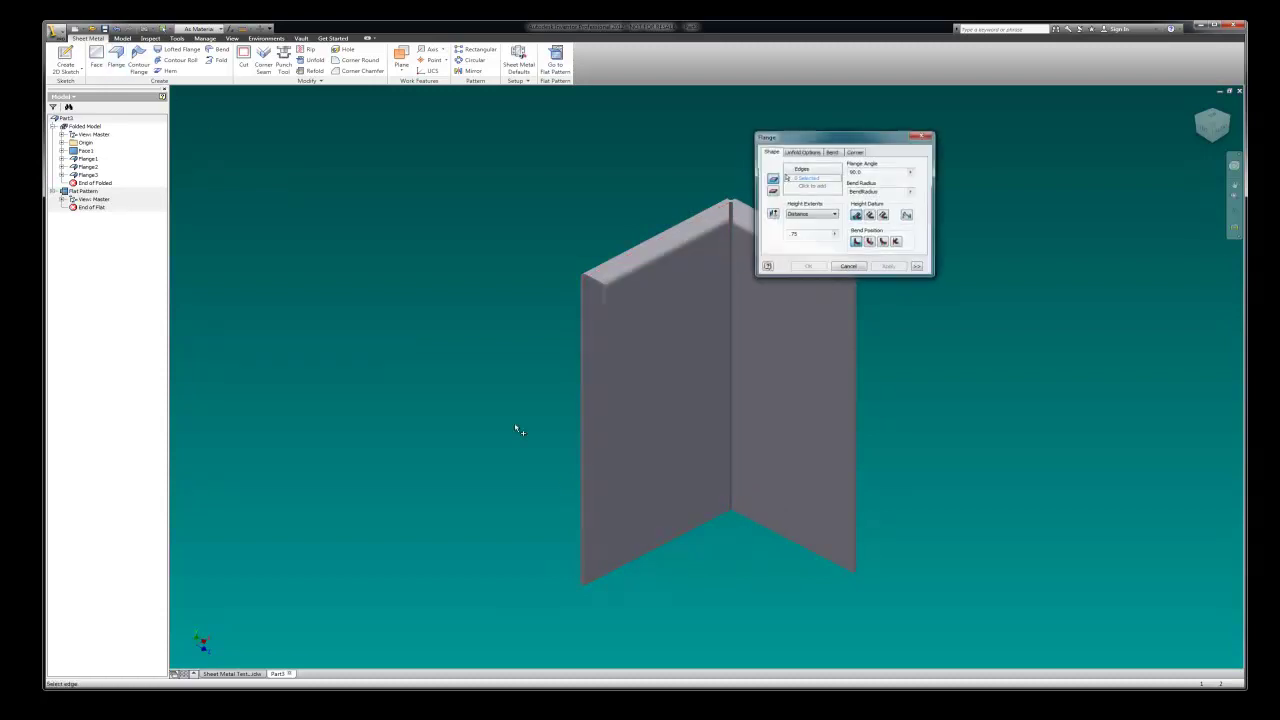
pyautogui.click(676, 544)
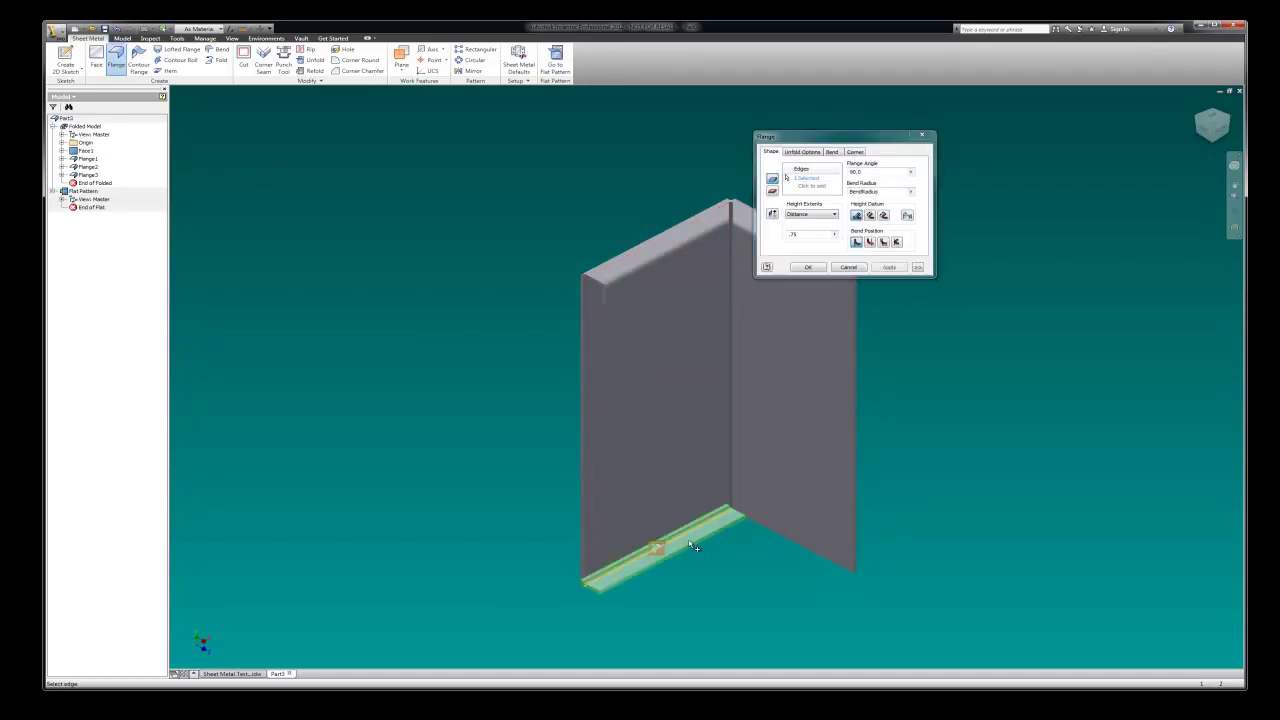
pyautogui.click(769, 534)
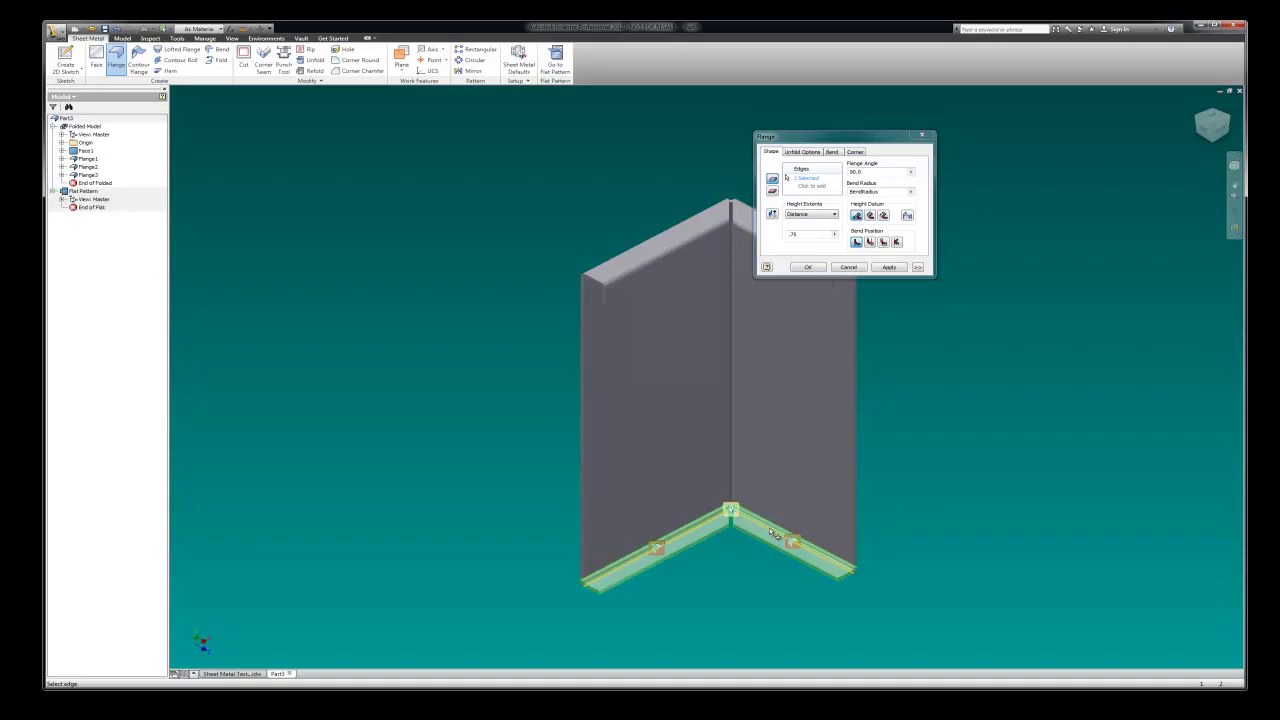
pyautogui.click(801, 235)
pyautogui.doubleClick(801, 235)
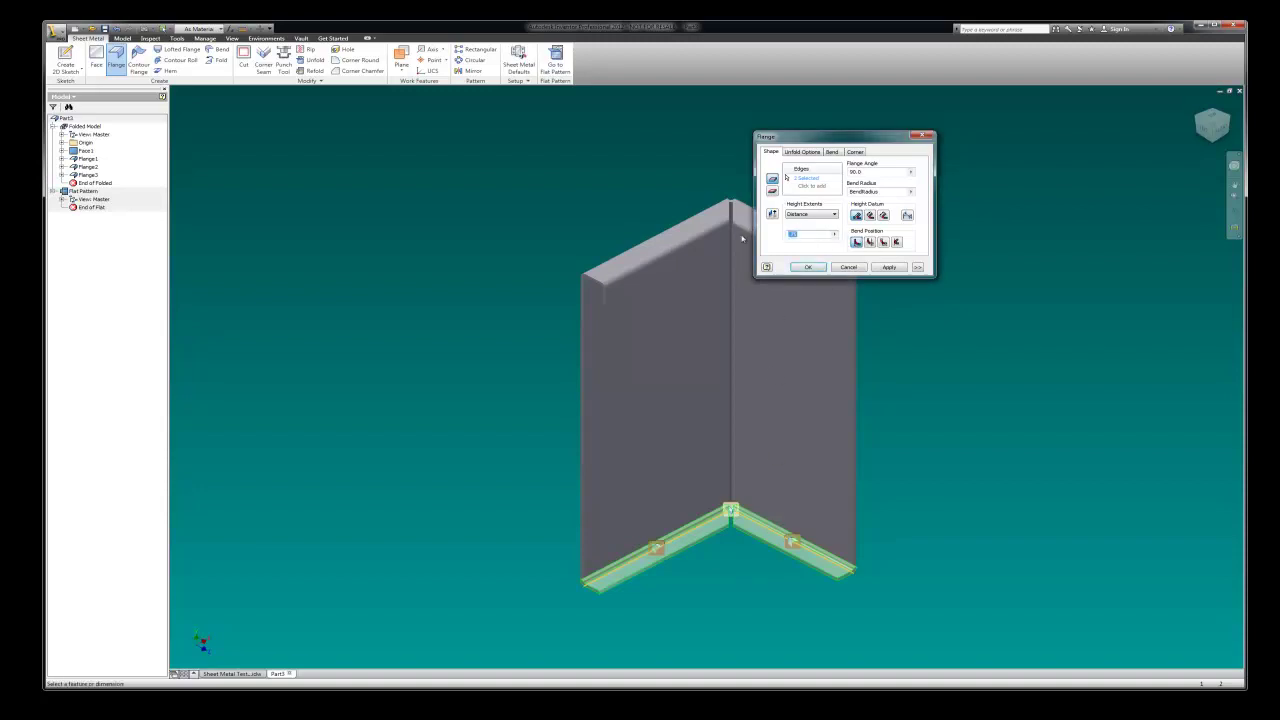
pyautogui.write('425')
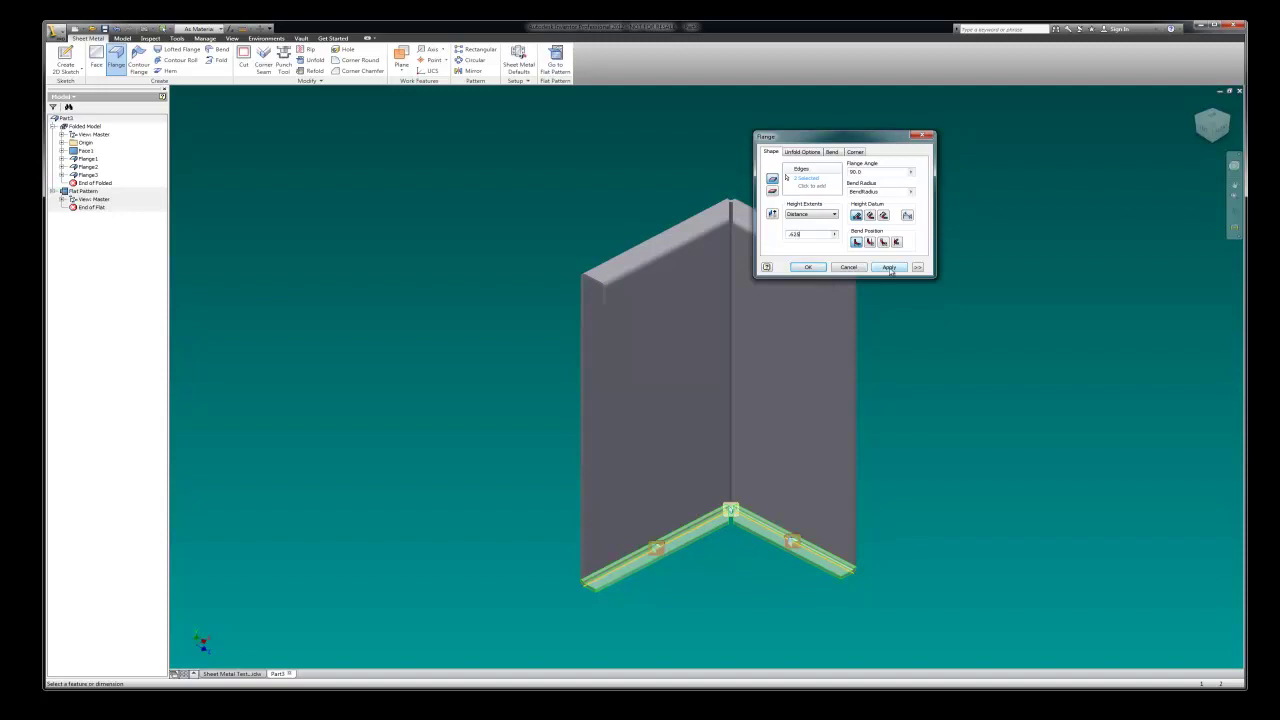
pyautogui.click(812, 268)
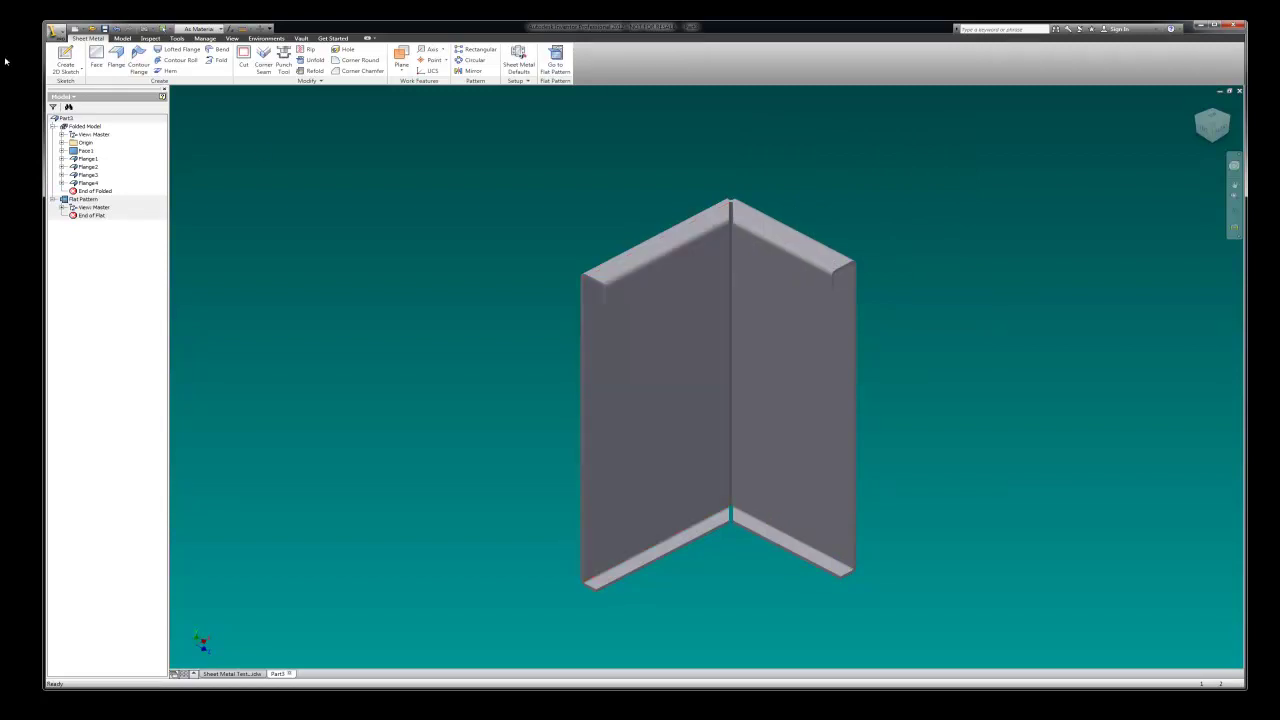
# Step: Add a 90-degree flange .75 in high along the outer vertical edge of the original base wall
pyautogui.click(116, 58)
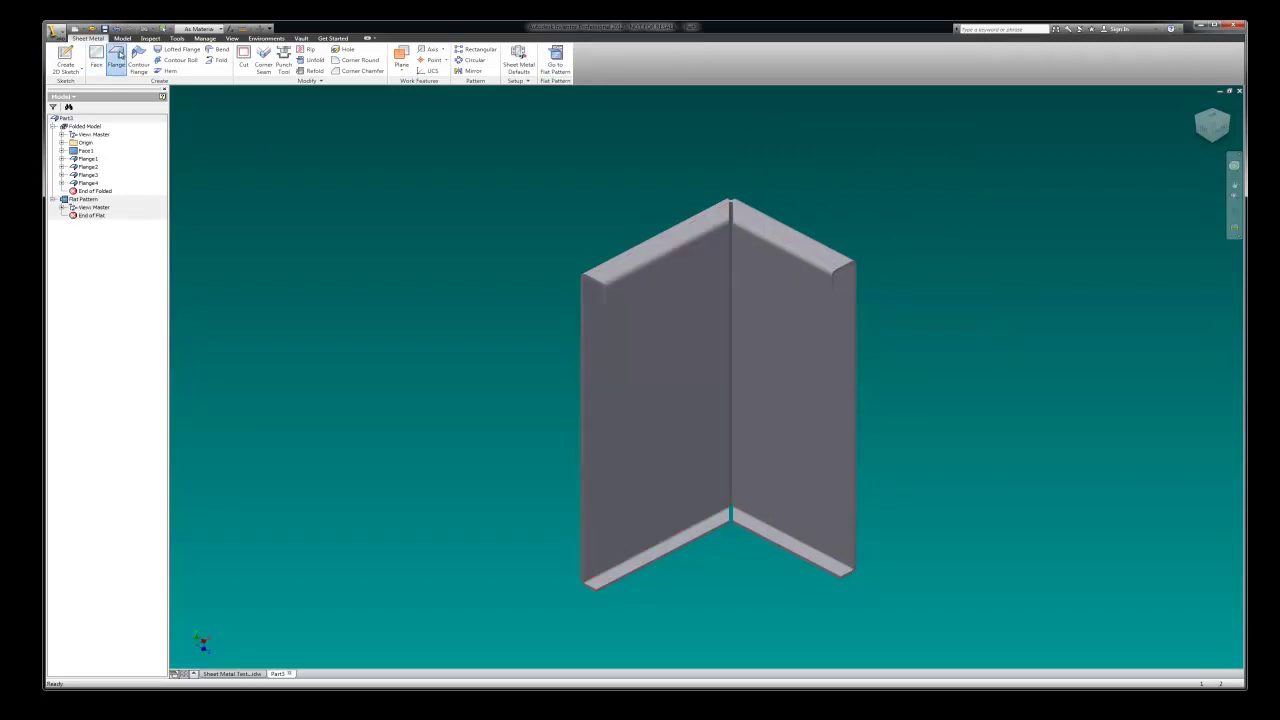
pyautogui.click(587, 418)
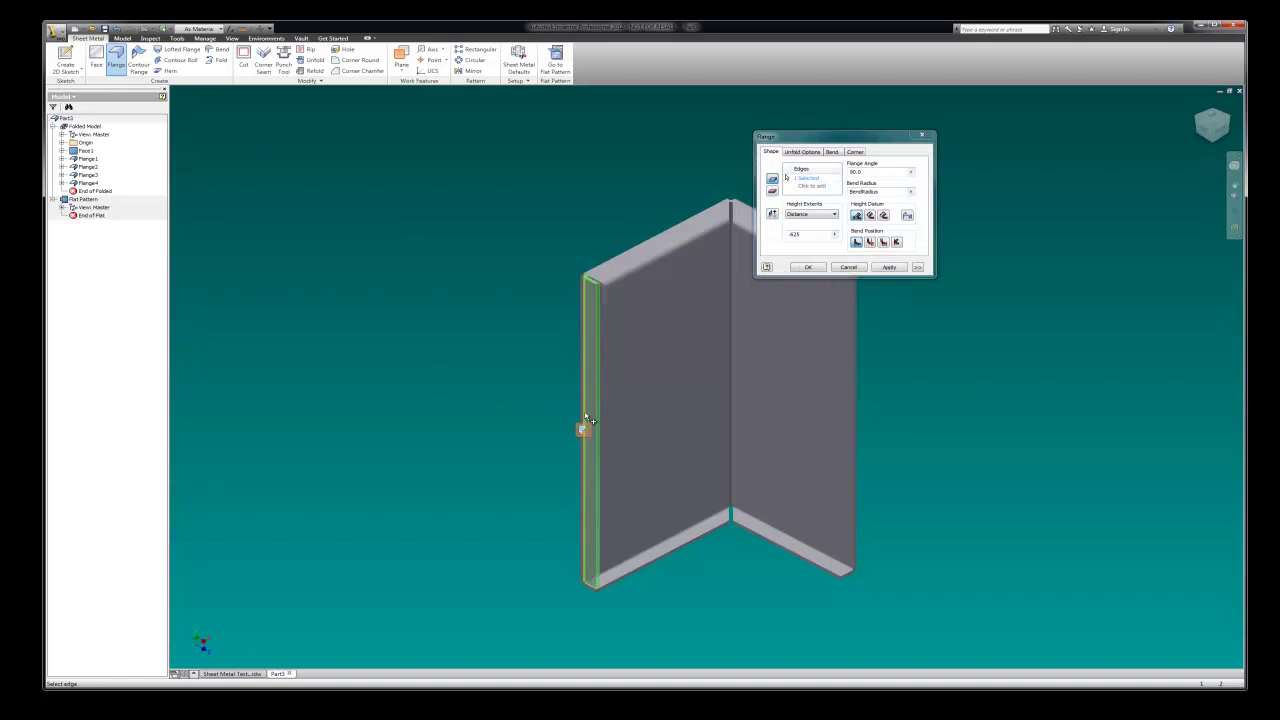
pyautogui.click(834, 235)
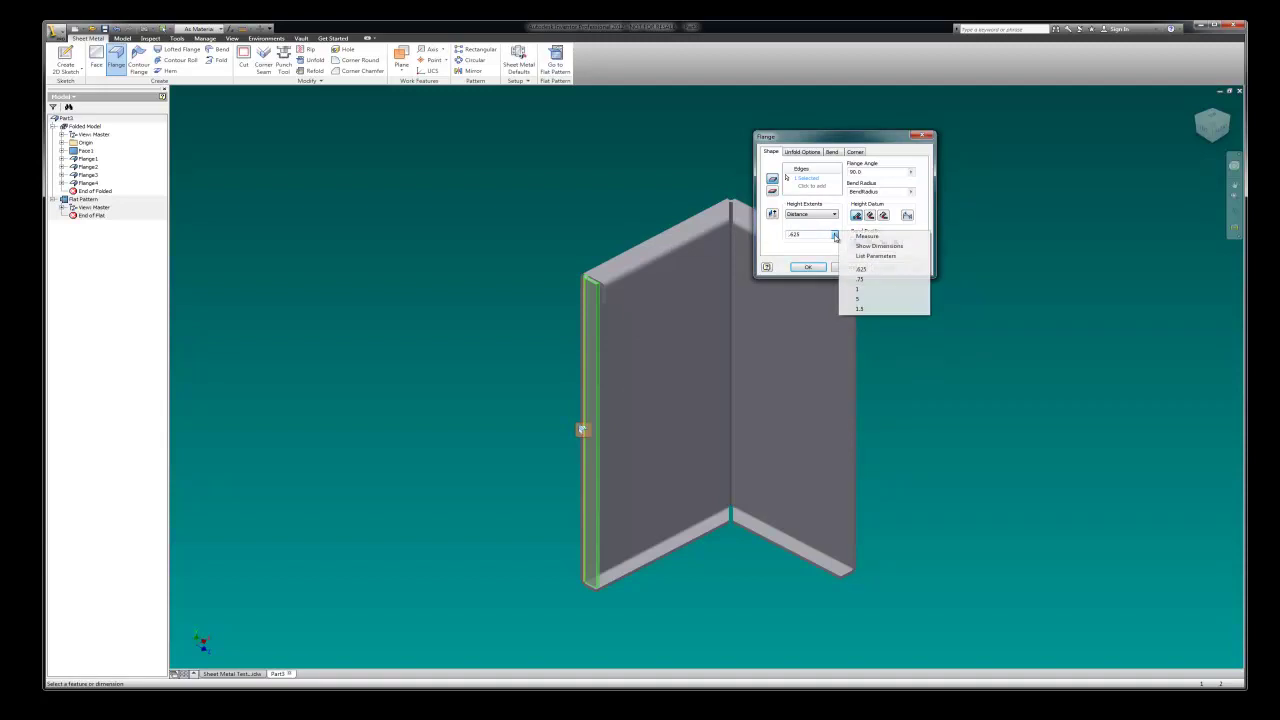
pyautogui.click(860, 281)
pyautogui.click(889, 267)
# Step: Examine the upper and lower corners where the new vertical flange meets the adjoining flanges, and end the Flange command
pyautogui.scroll(5, 600, 295)
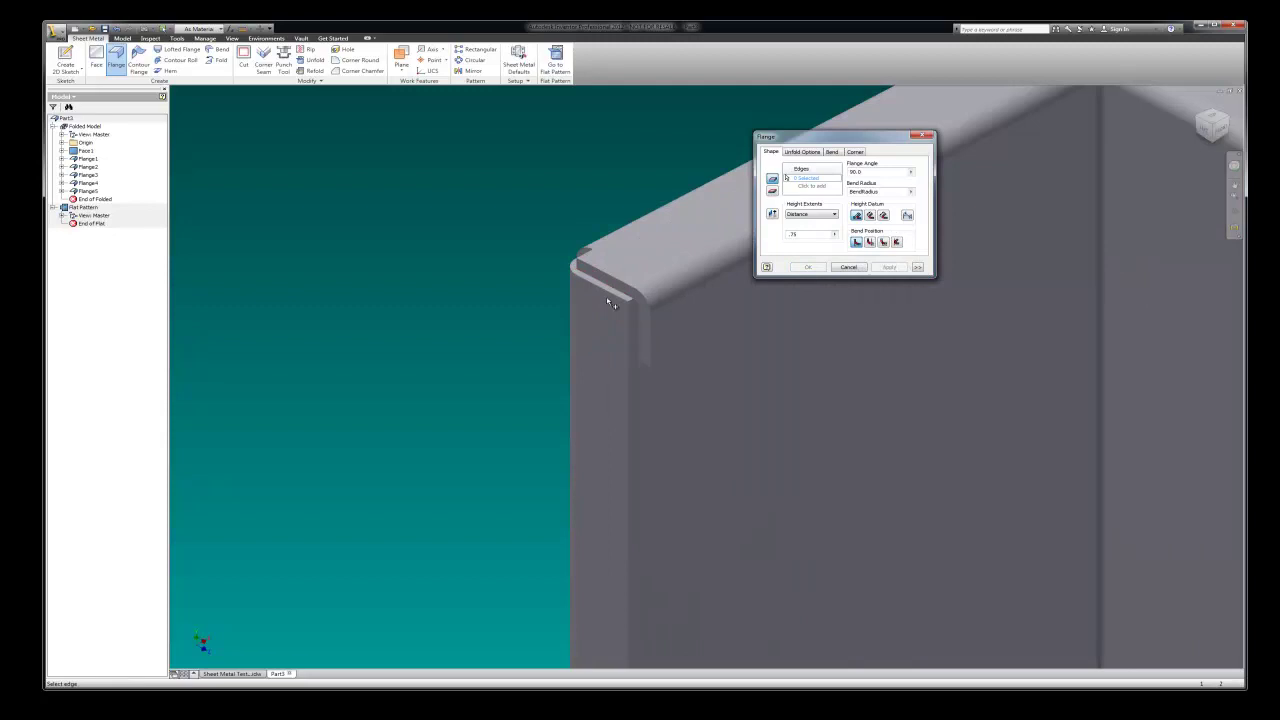
pyautogui.click(1234, 210)
pyautogui.moveTo(803, 321); pyautogui.dragTo(928, 249)
pyautogui.moveTo(1044, 313); pyautogui.dragTo(927, 381)
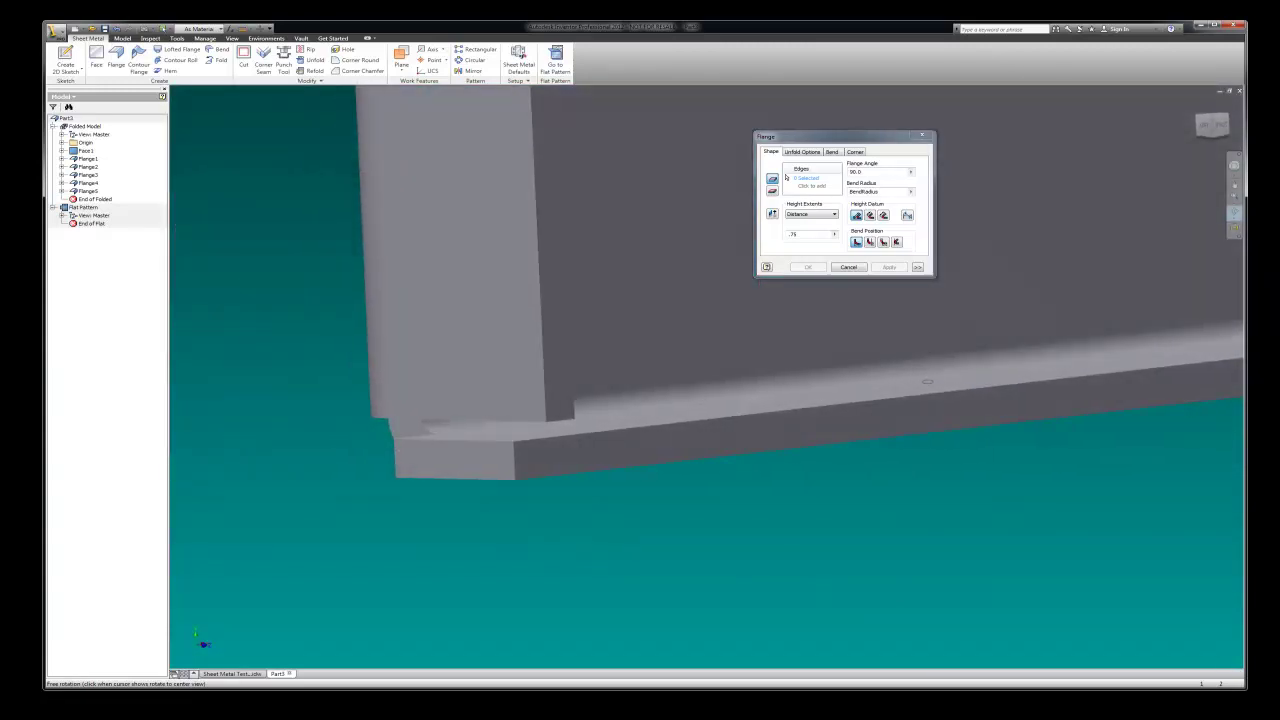
pyautogui.moveTo(927, 381); pyautogui.dragTo(924, 386)
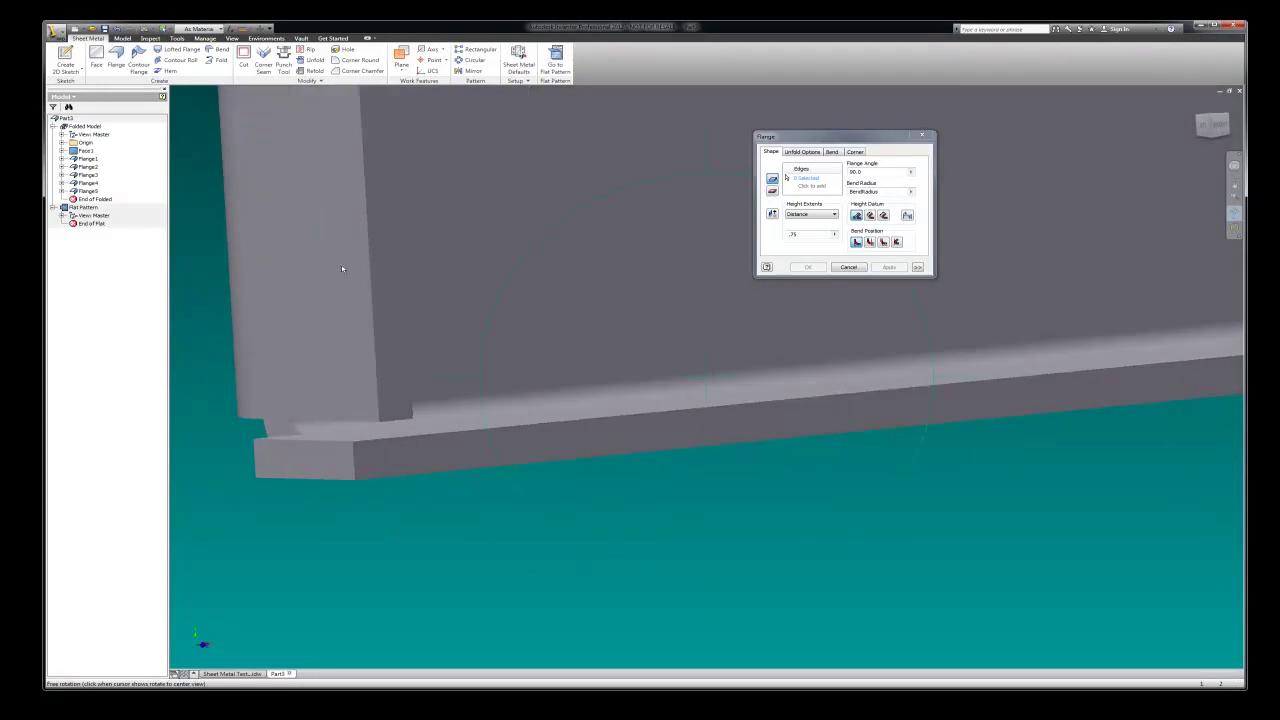
pyautogui.moveTo(558, 342); pyautogui.dragTo(1003, 200)
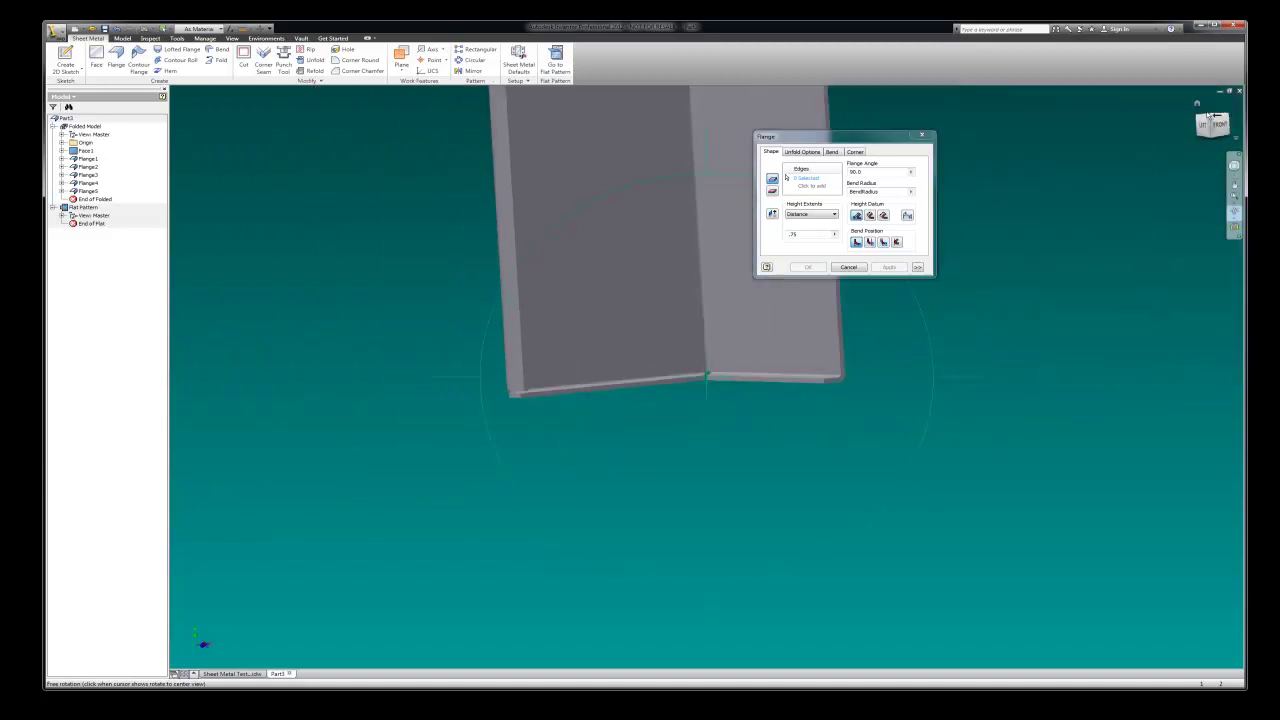
pyautogui.click(1199, 105)
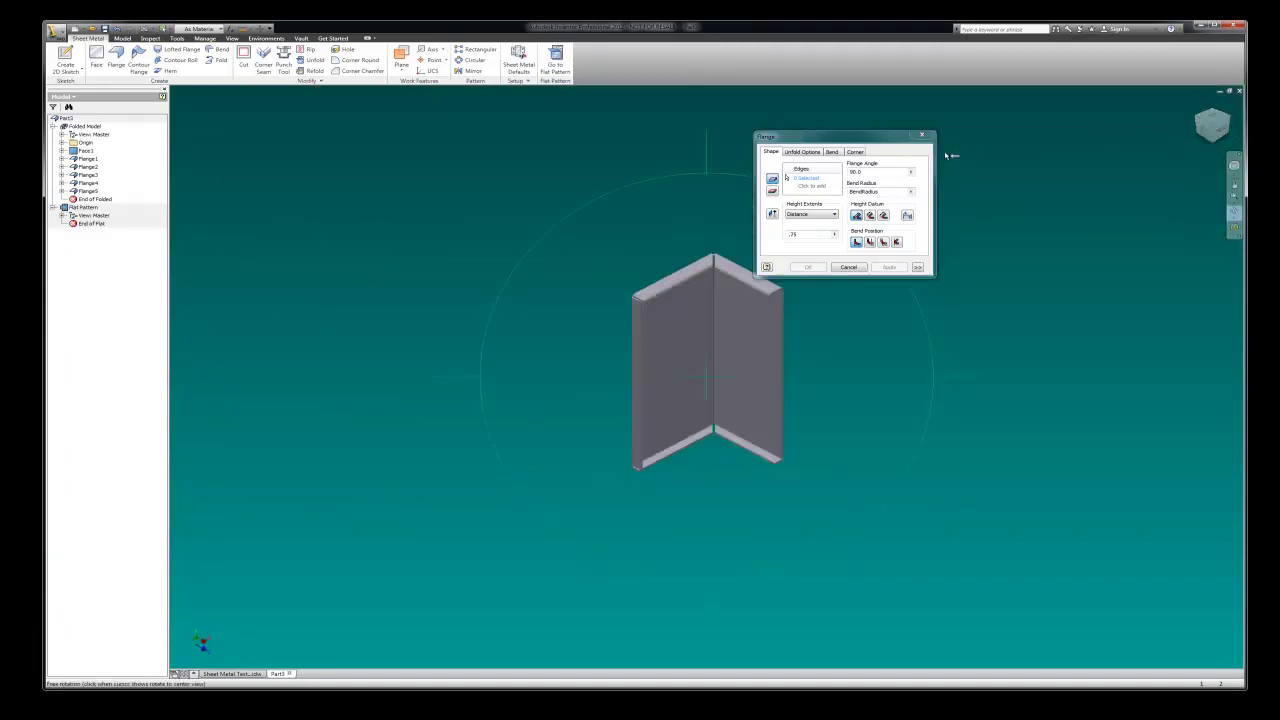
pyautogui.click(922, 134)
# Step: Examine the whole flat pattern with its corner notches and bend lines, and return to the folded part
pyautogui.scroll(5, 714, 306)
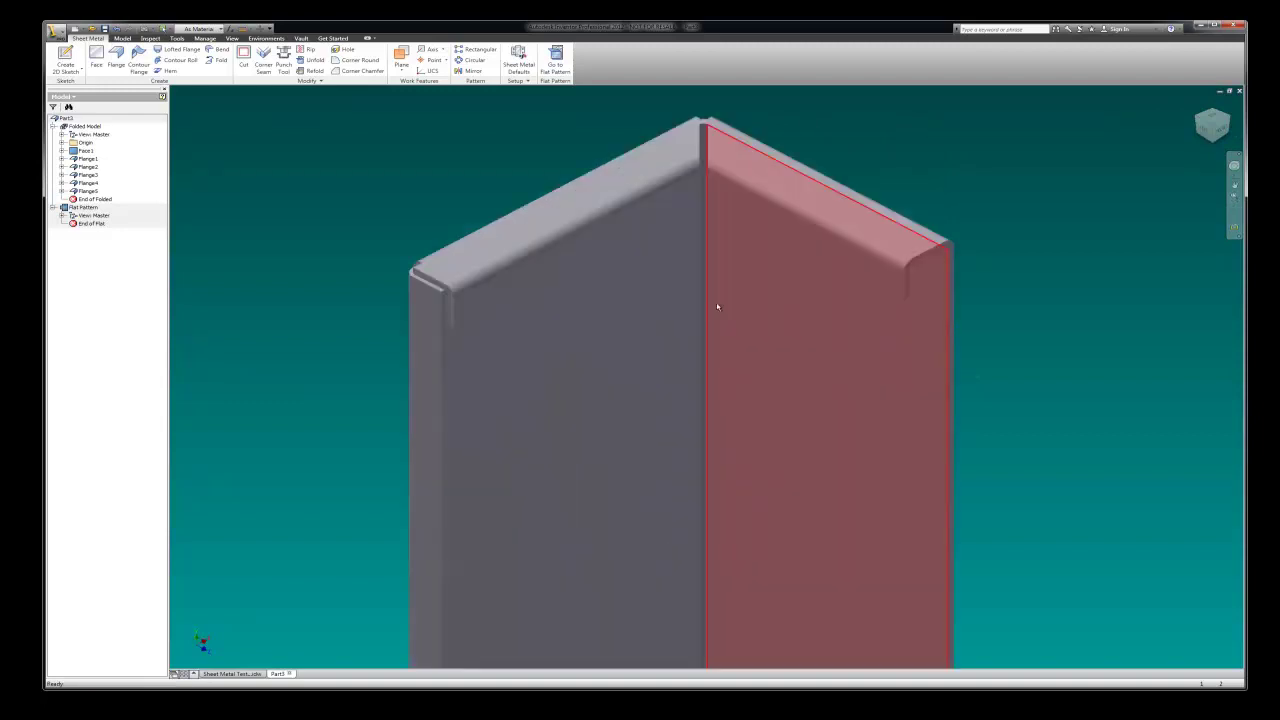
pyautogui.scroll(-3, 734, 269)
pyautogui.click(559, 64)
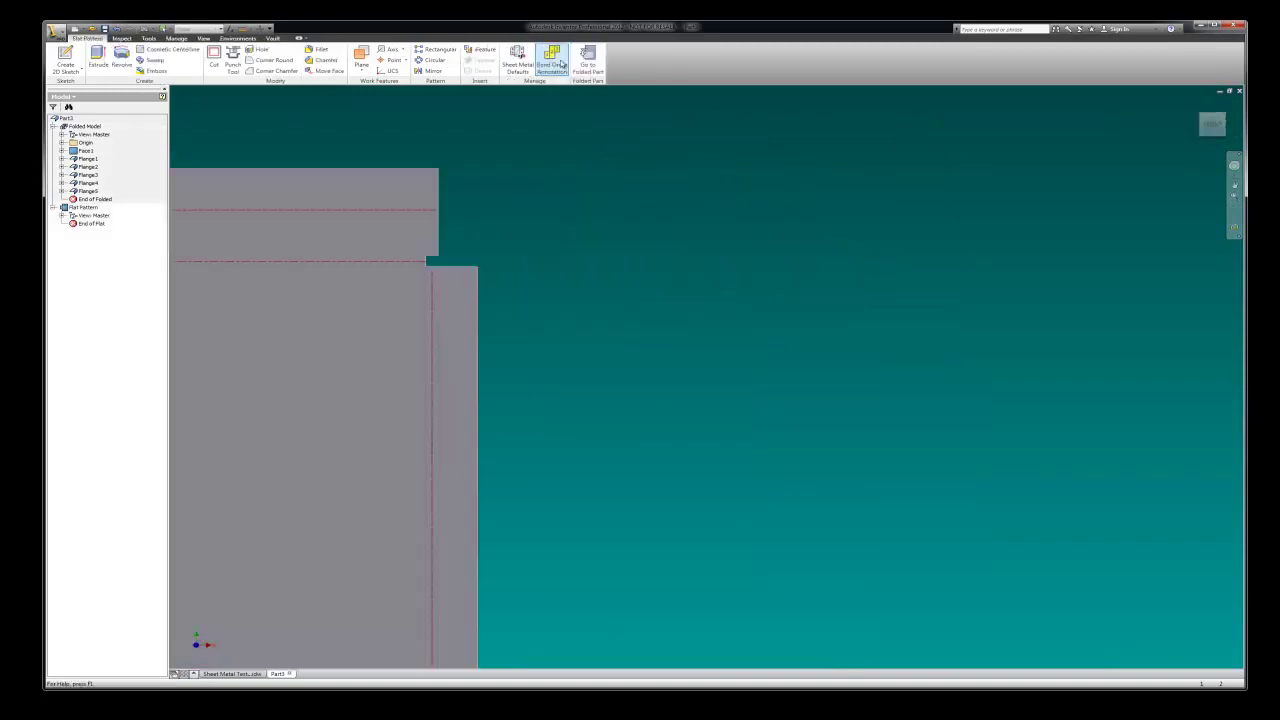
pyautogui.scroll(-5, 772, 216)
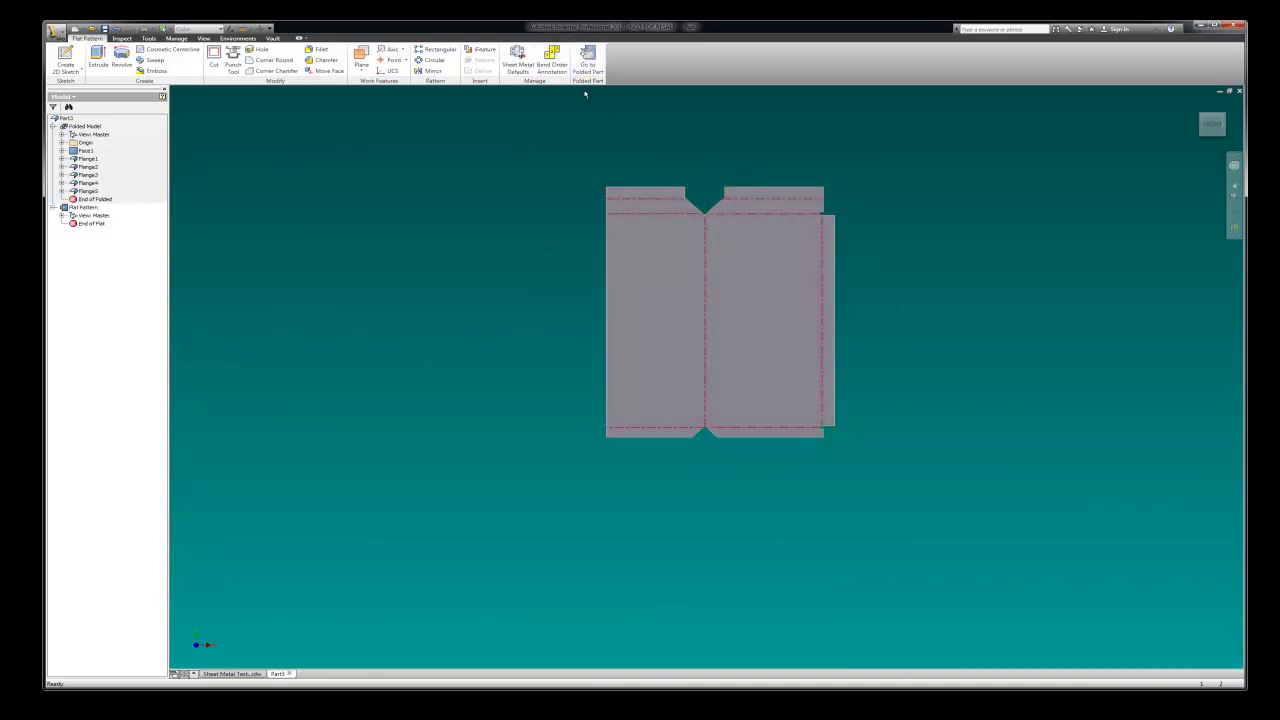
pyautogui.click(588, 60)
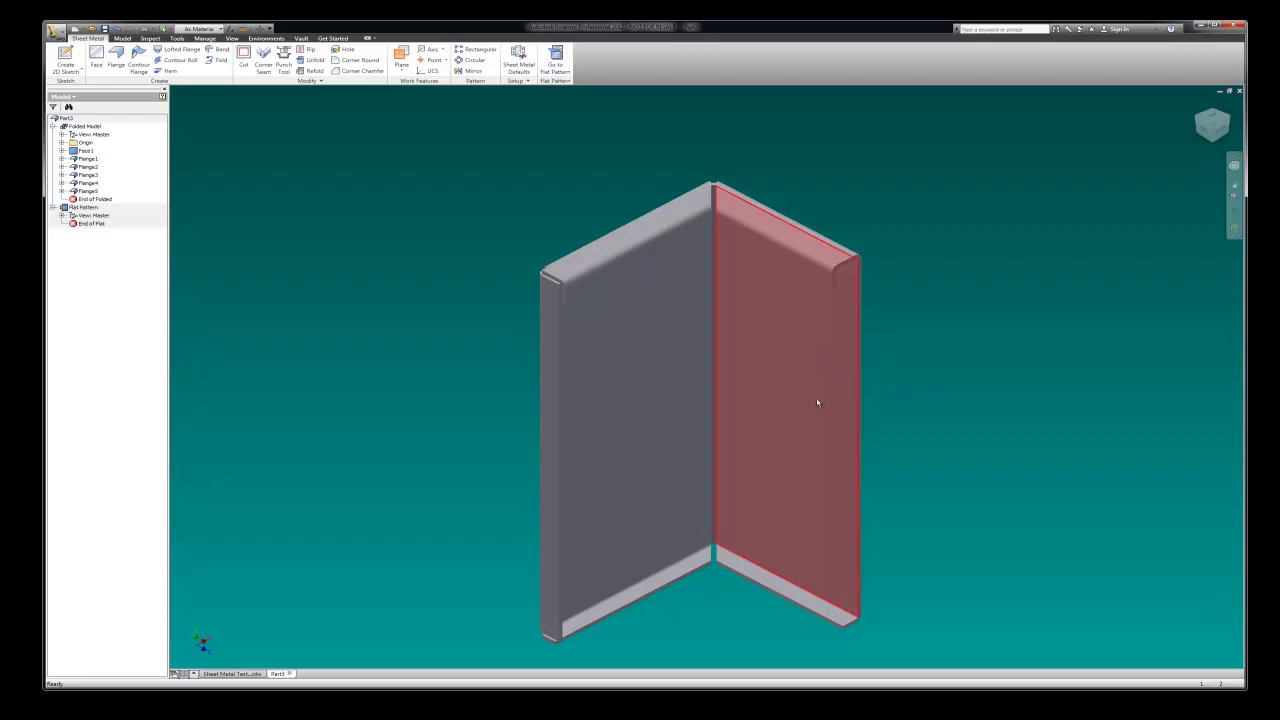
# Step: Try to add a 90-degree flange 1.5 in high along the outer vertical edge of the second wall
pyautogui.click(117, 55)
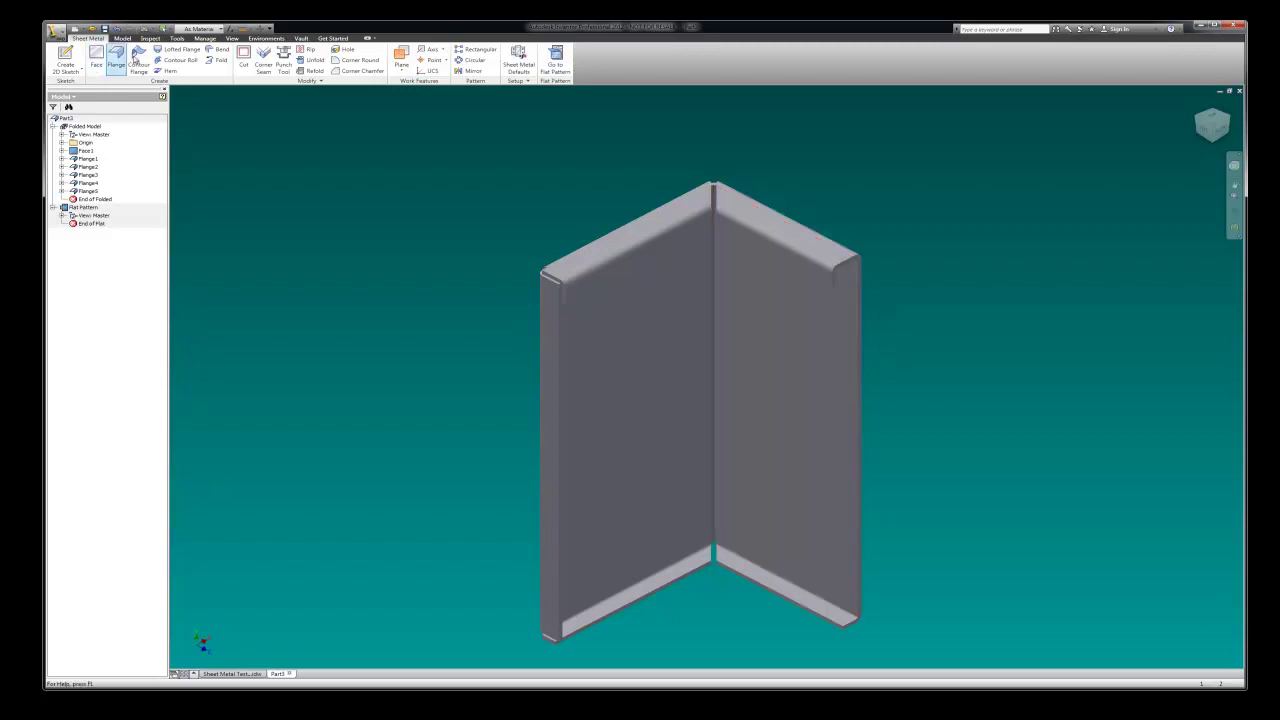
pyautogui.click(858, 401)
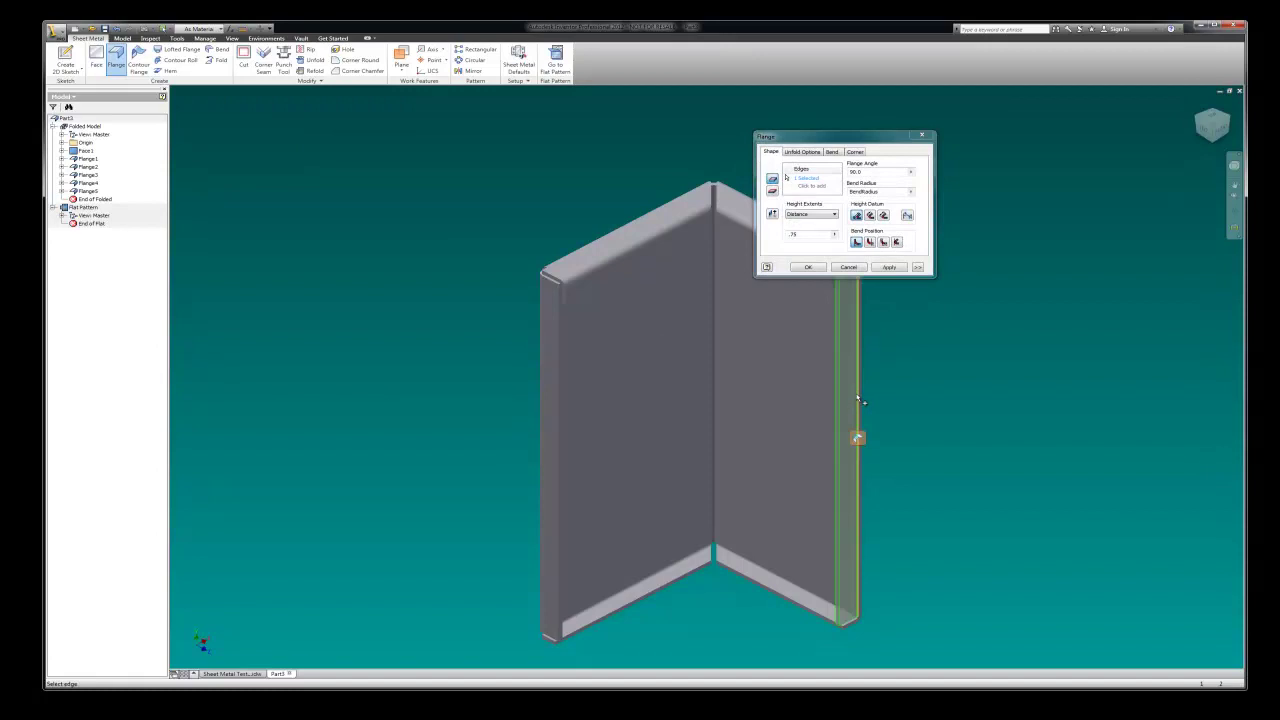
pyautogui.doubleClick(802, 235)
pyautogui.write('1')
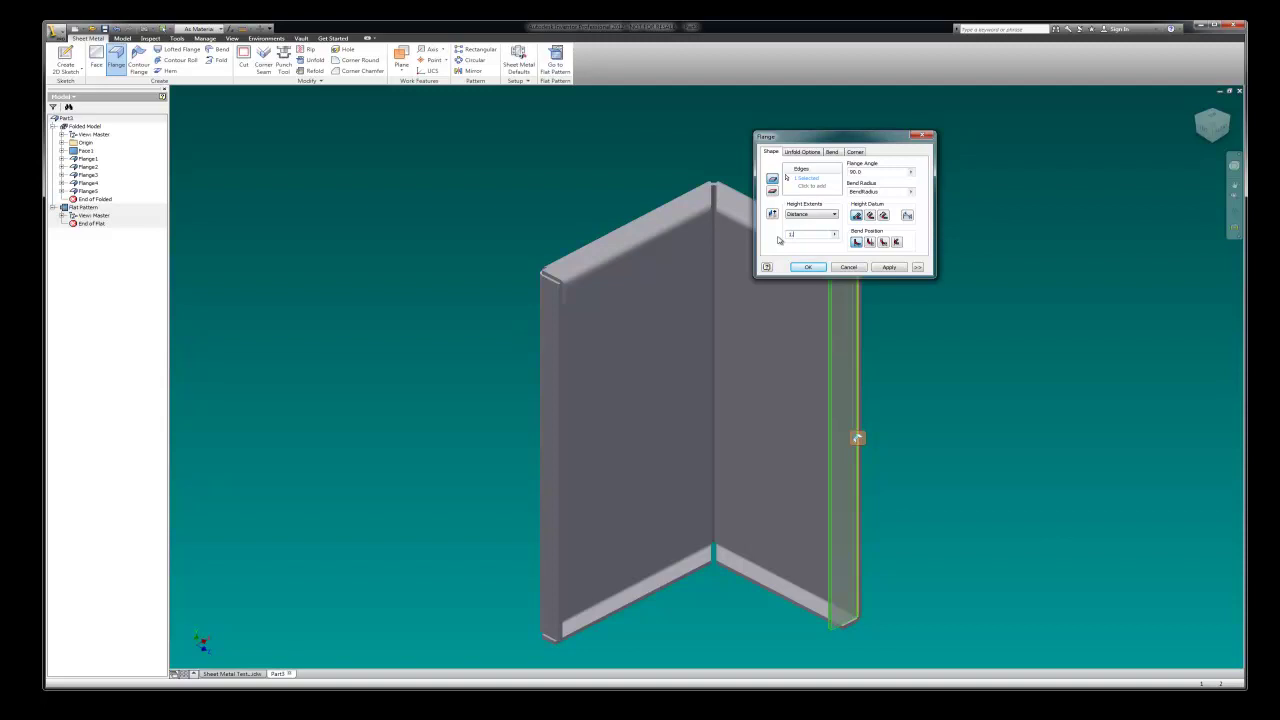
pyautogui.write('.5')
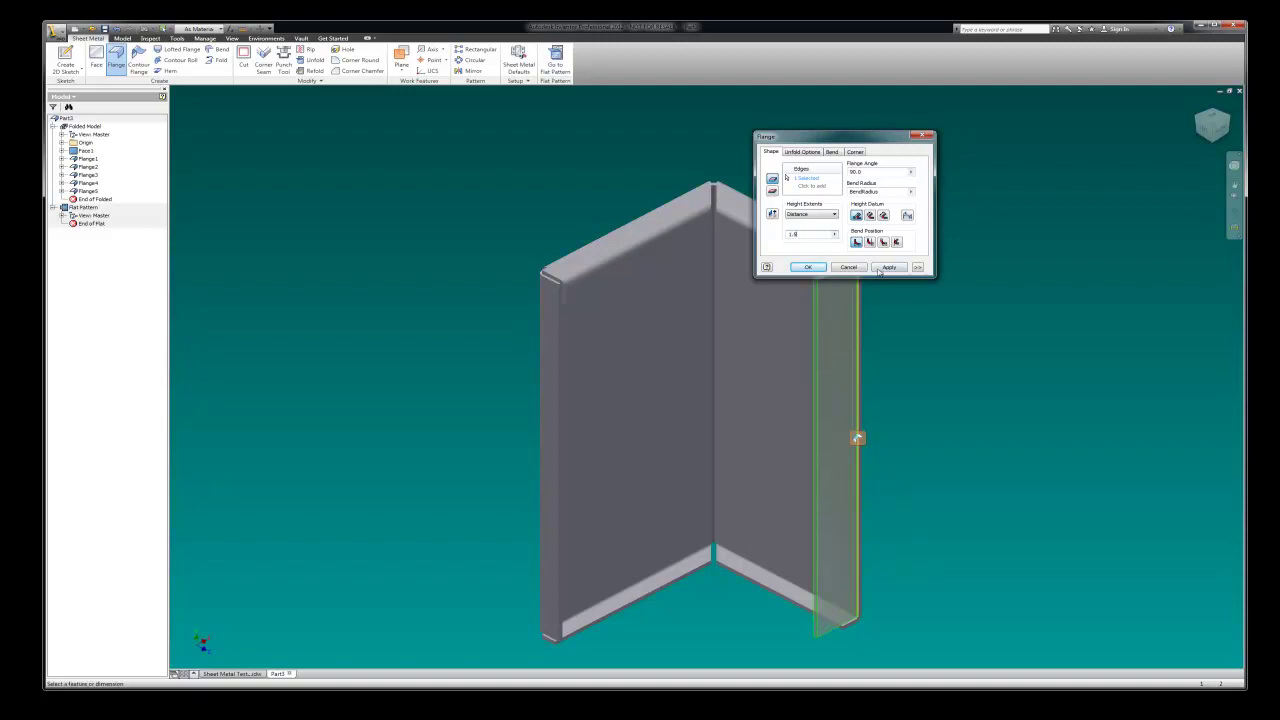
pyautogui.click(889, 267)
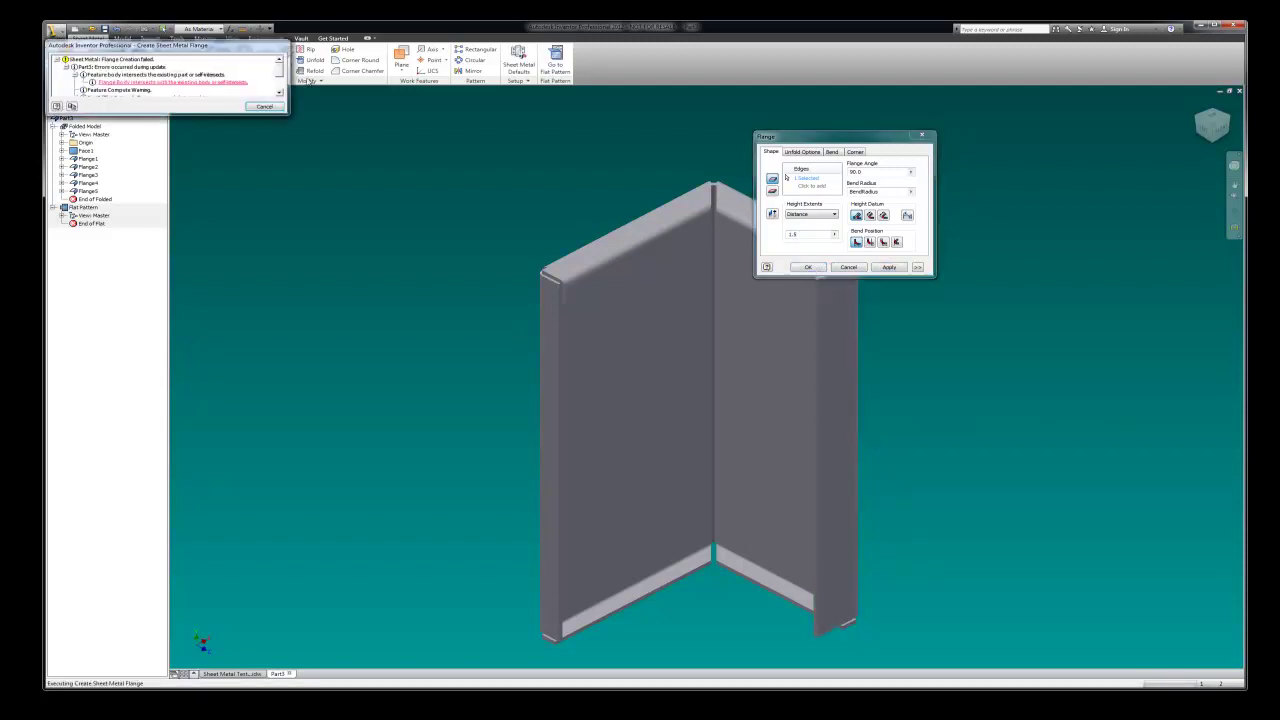
pyautogui.moveTo(224, 42); pyautogui.dragTo(624, 138)
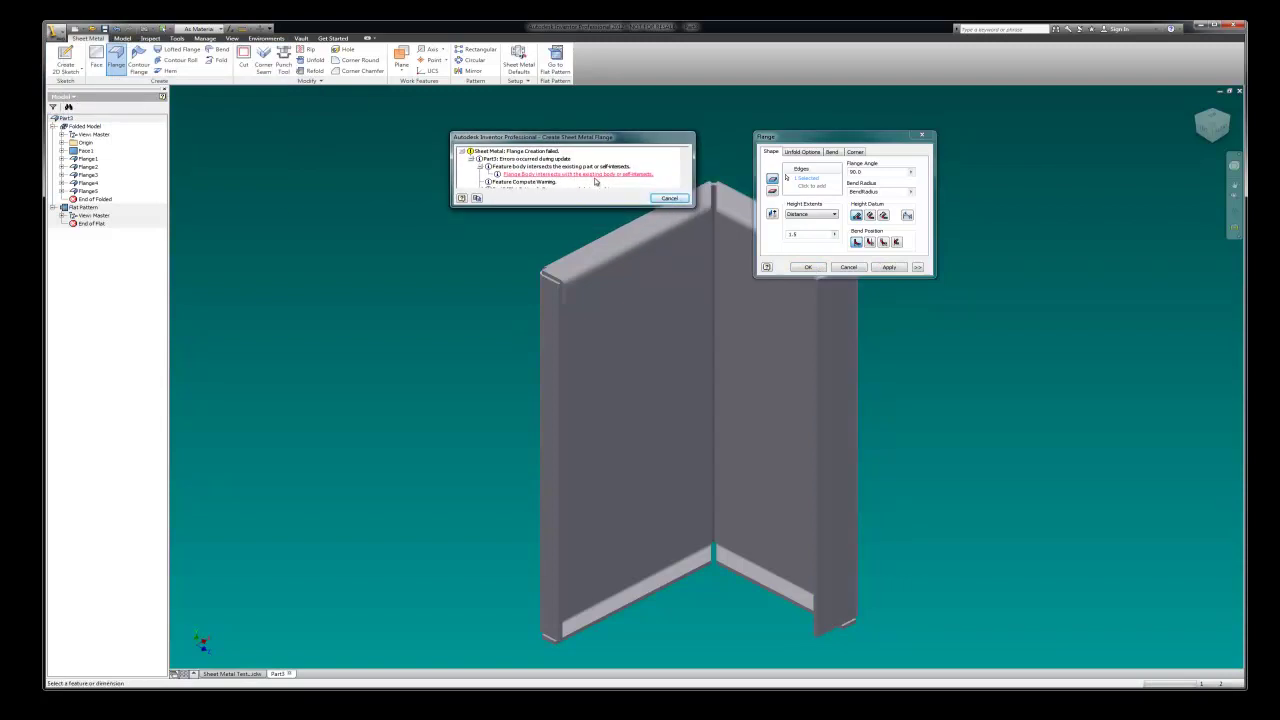
pyautogui.click(669, 199)
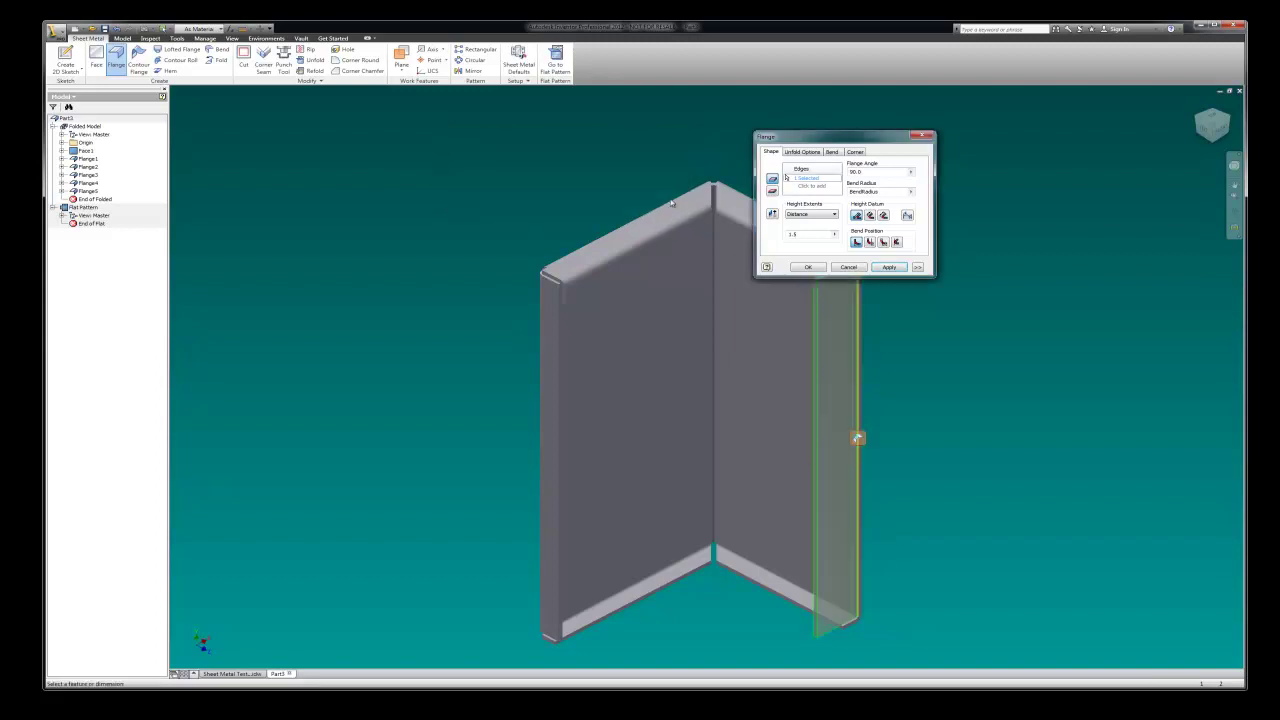
pyautogui.click(849, 267)
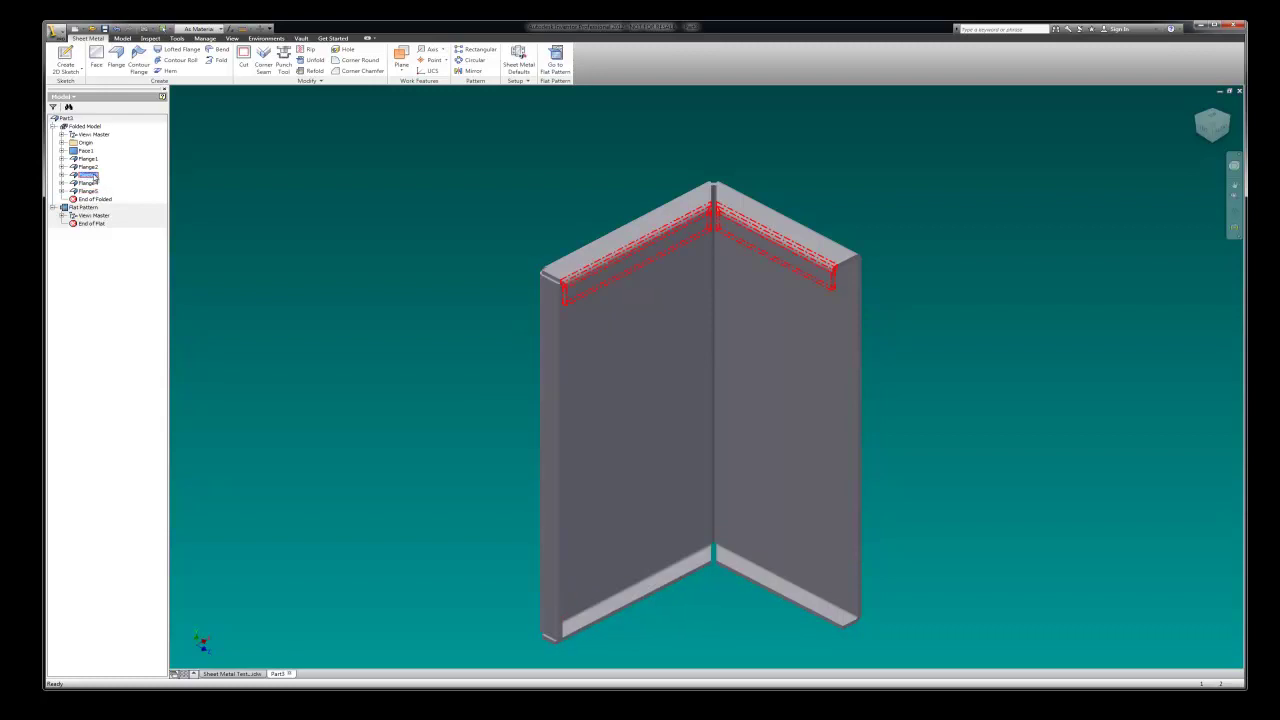
# Step: Delete the return flanges beneath the upper flanges and add a 90-degree flange 1.5 in high along the second wall's outer vertical edge
pyautogui.rightClick(95, 177)
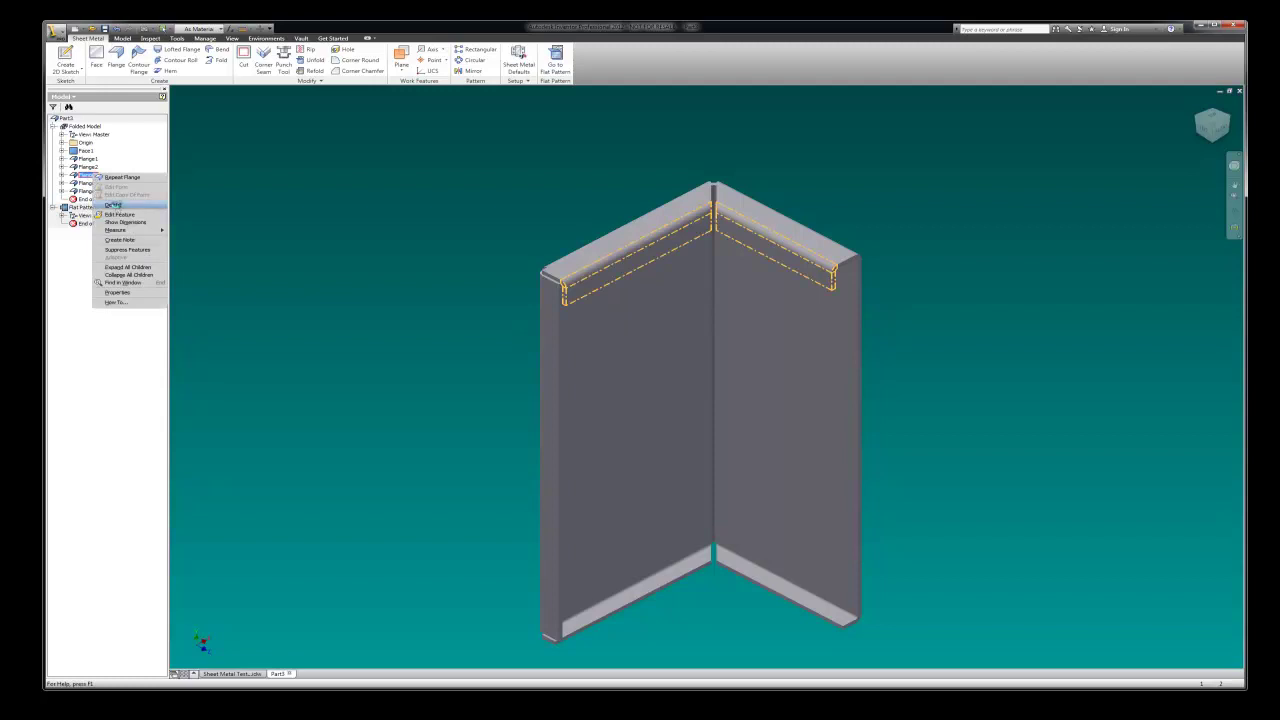
pyautogui.click(112, 204)
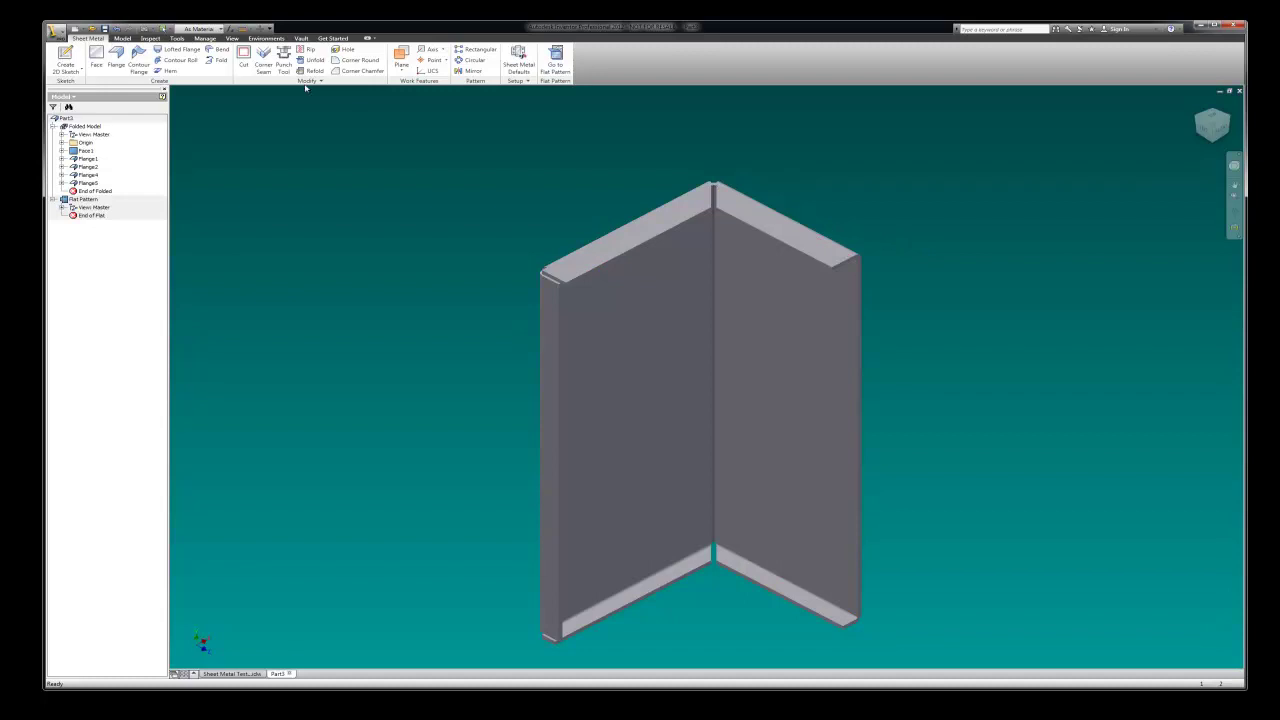
pyautogui.click(116, 58)
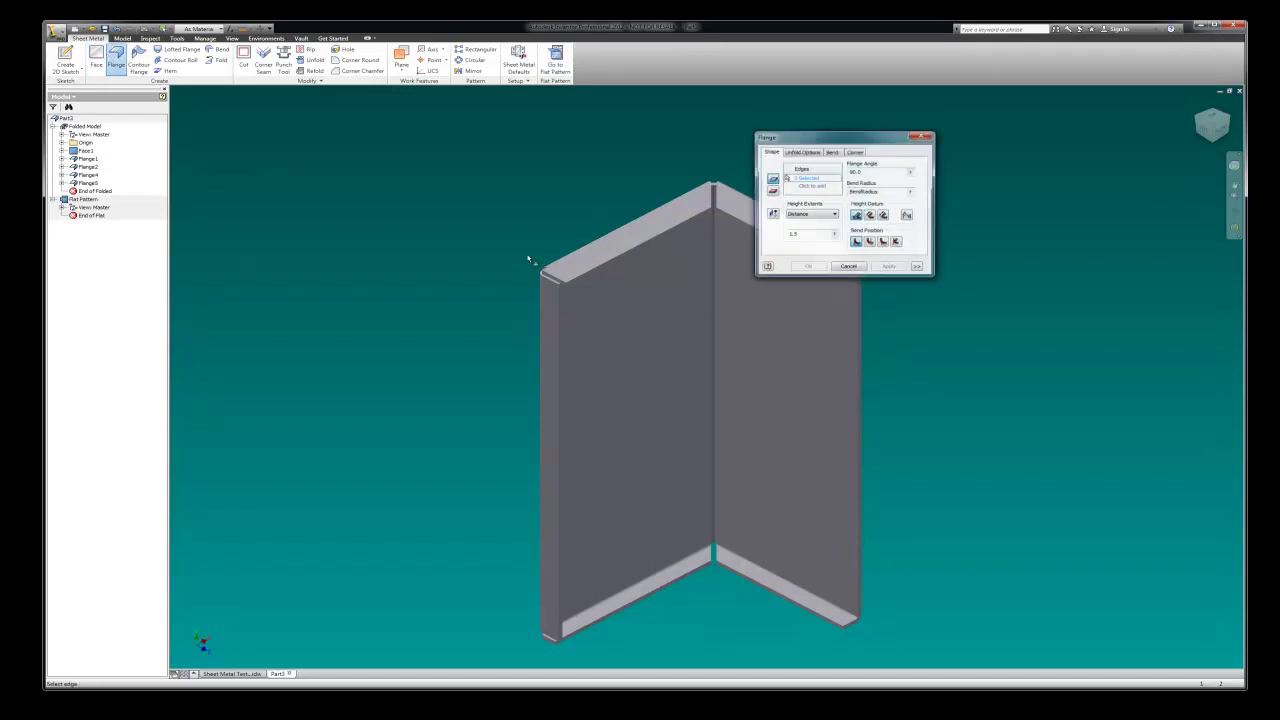
pyautogui.click(858, 356)
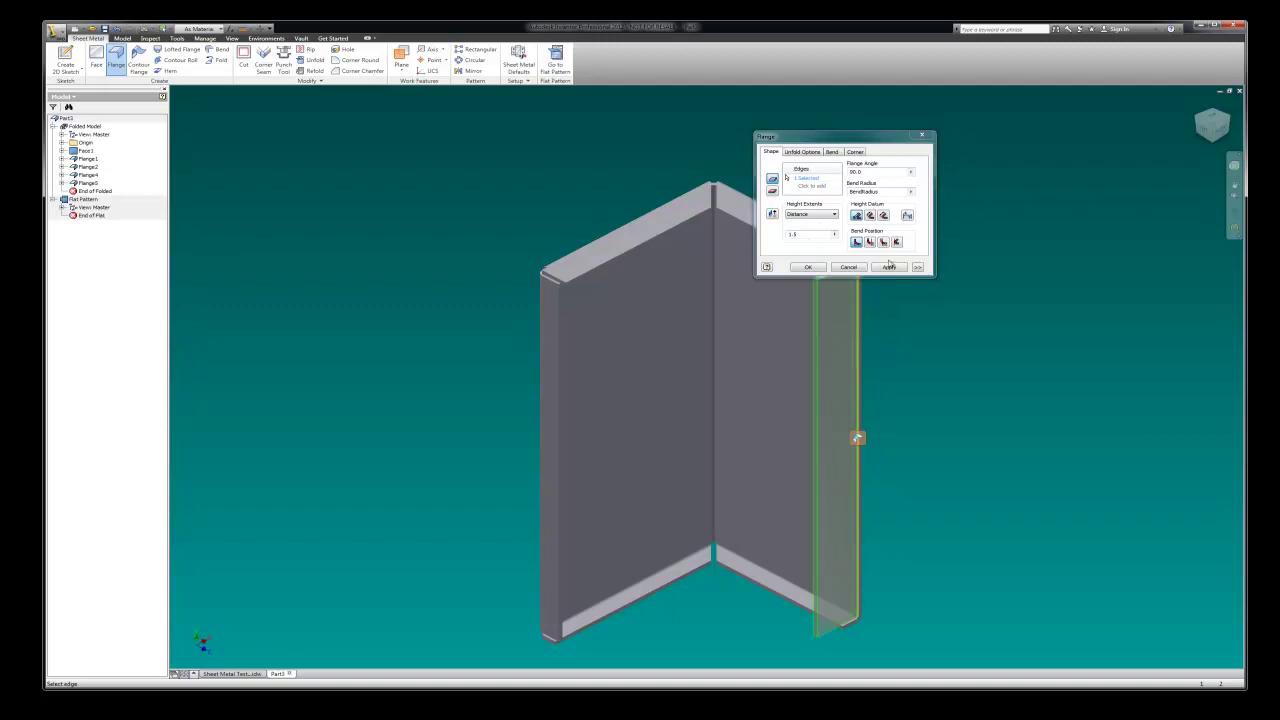
pyautogui.click(890, 267)
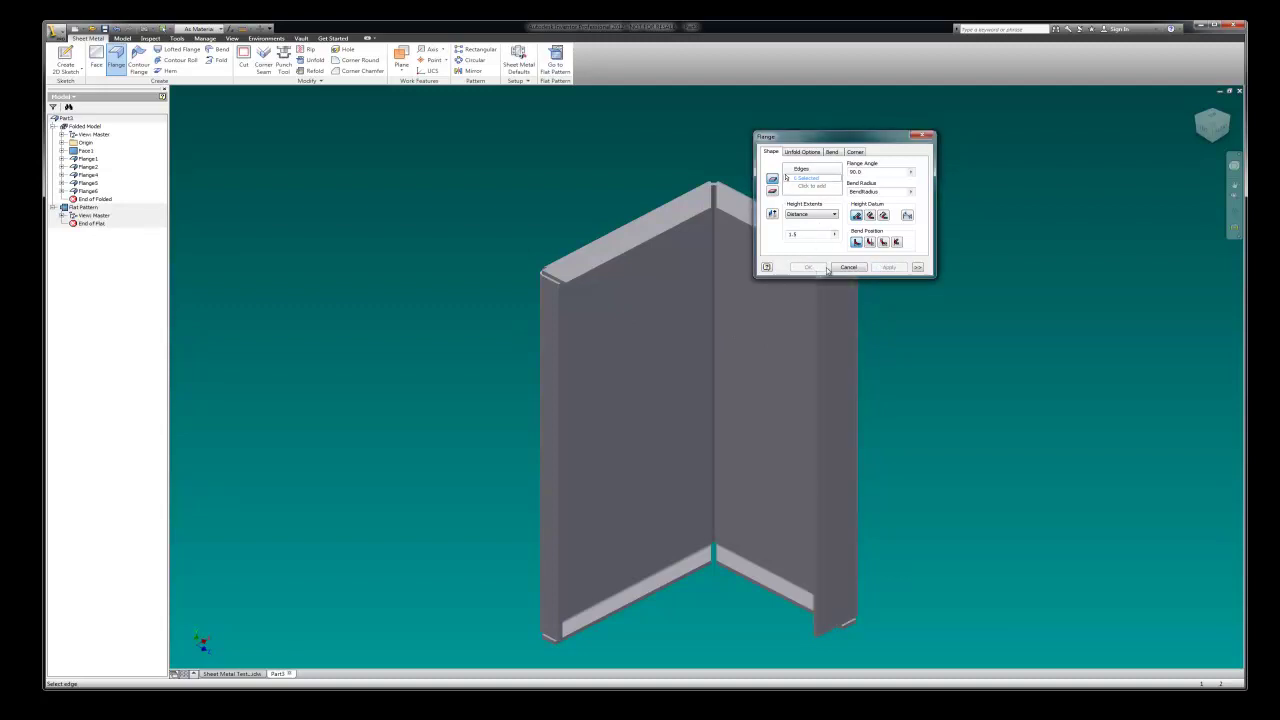
pyautogui.click(927, 137)
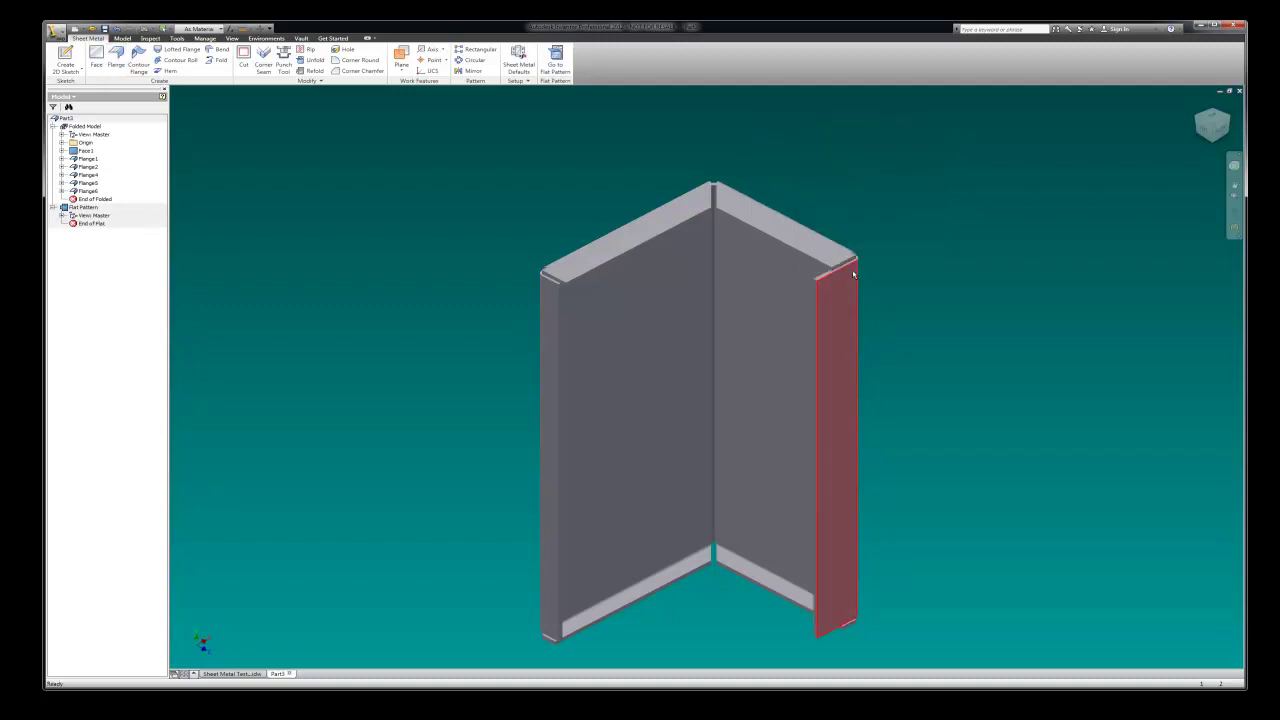
# Step: Start a sketch on the outer face of the 1.5 in flange and project the wall's outer edge beside the bend
pyautogui.scroll(5, 852, 276)
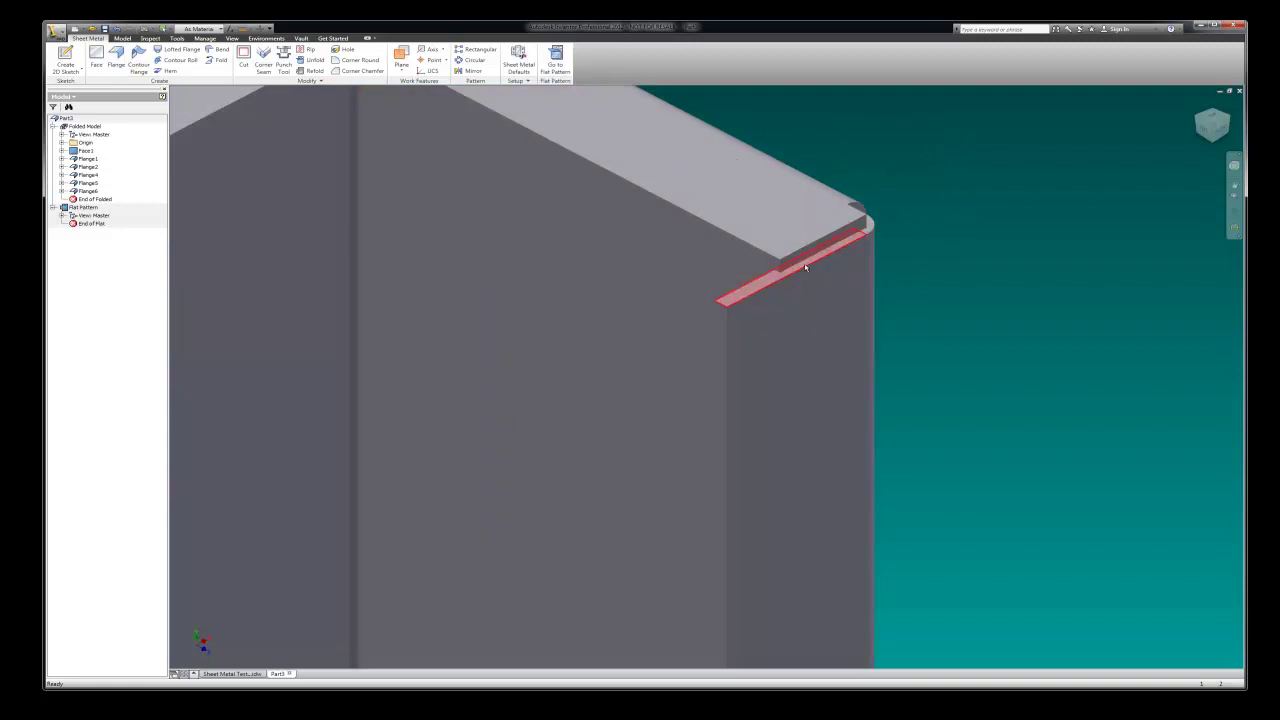
pyautogui.scroll(-3, 800, 255)
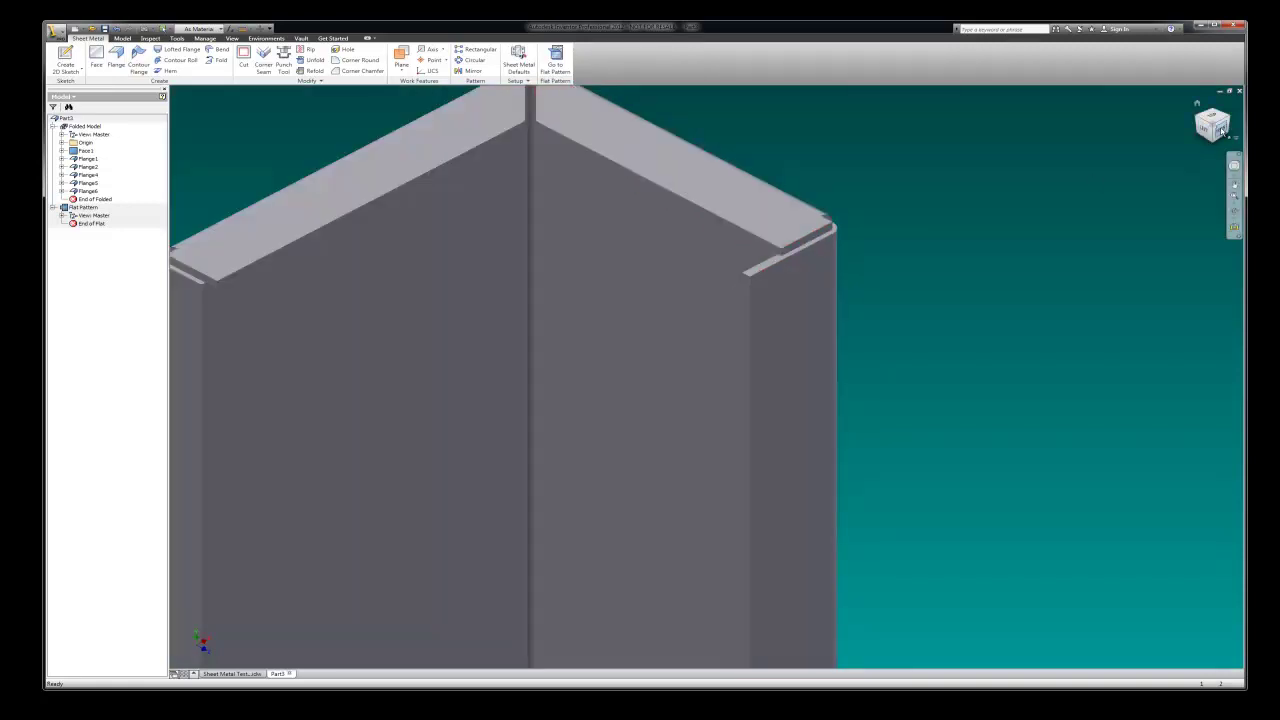
pyautogui.click(1221, 131)
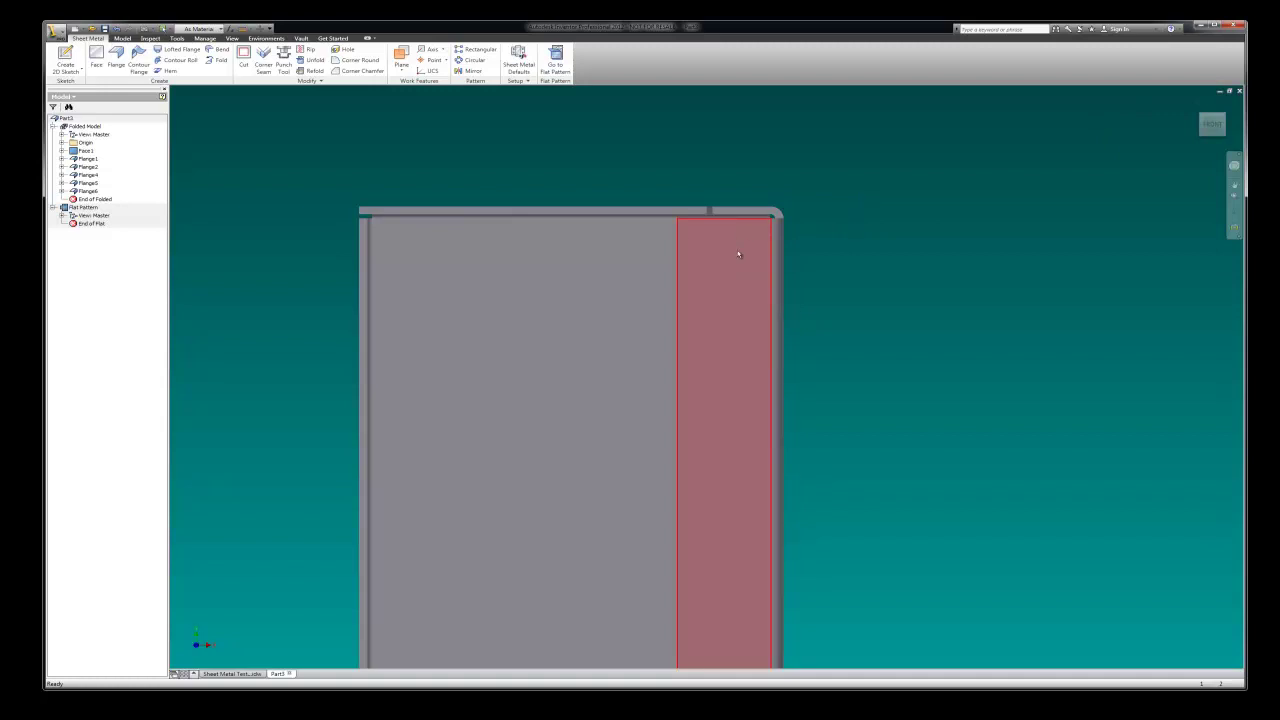
pyautogui.click(1197, 103)
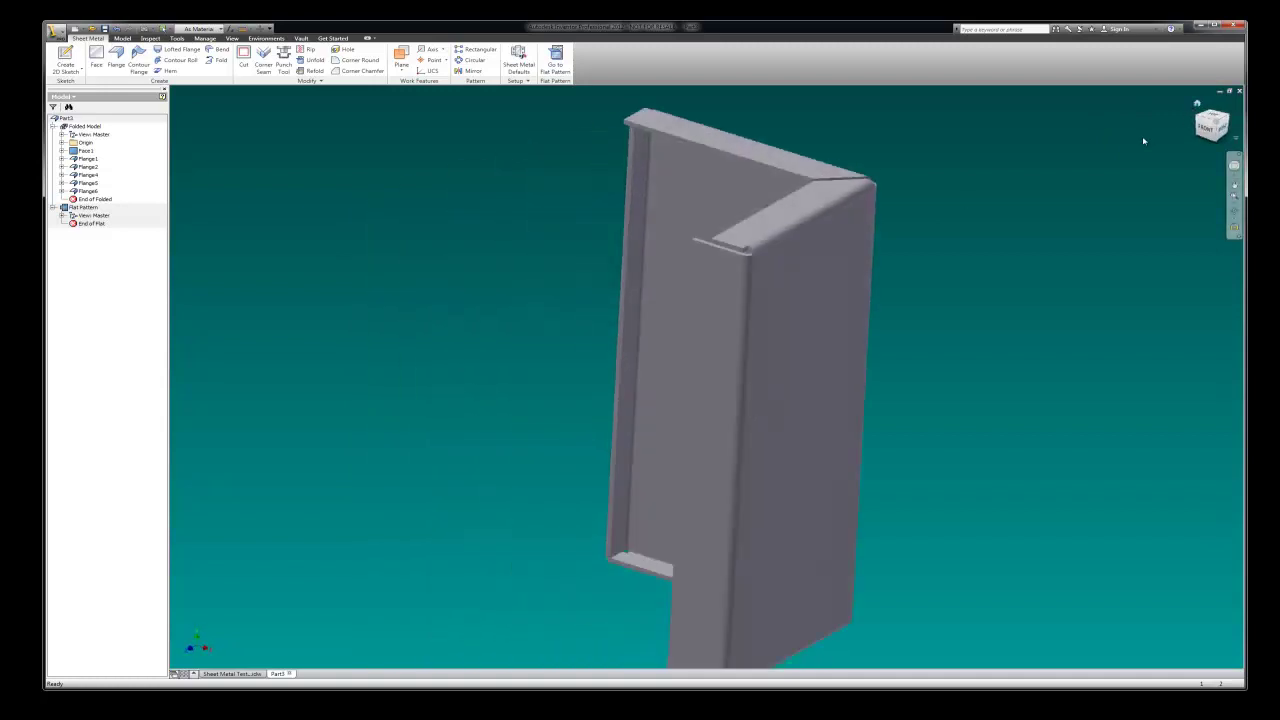
pyautogui.rightClick(693, 292)
pyautogui.click(694, 320)
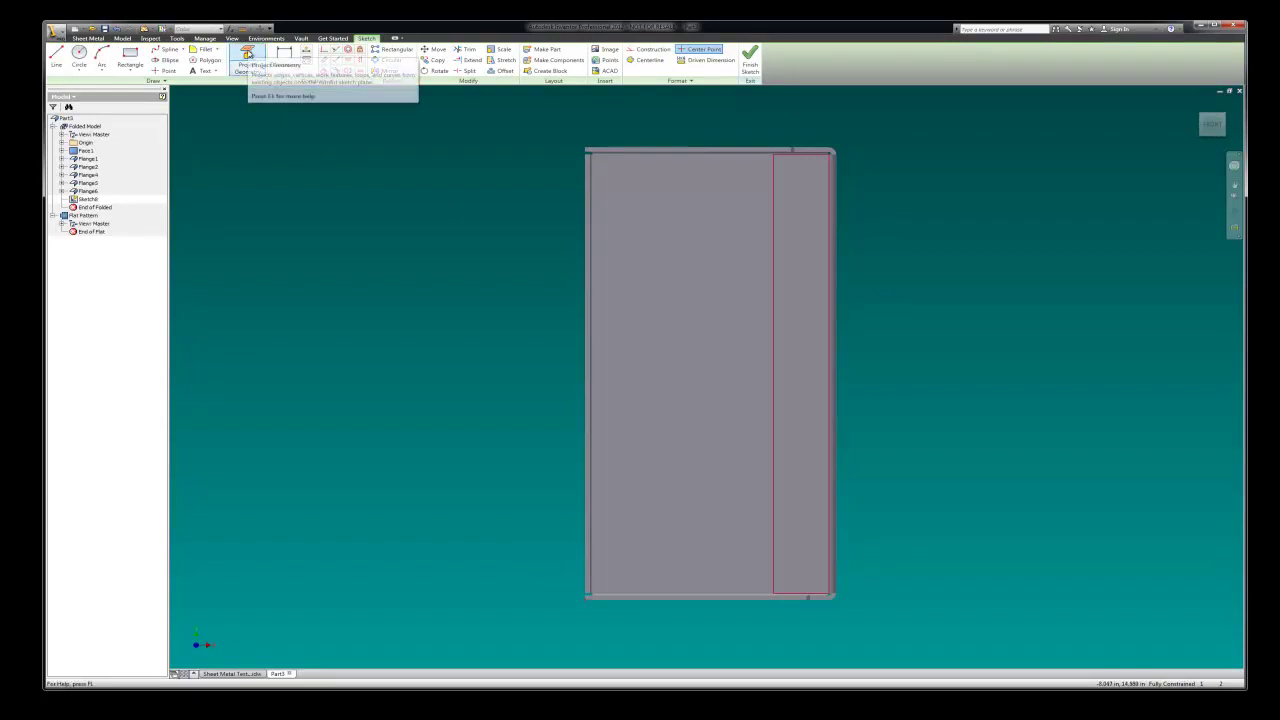
pyautogui.click(247, 56)
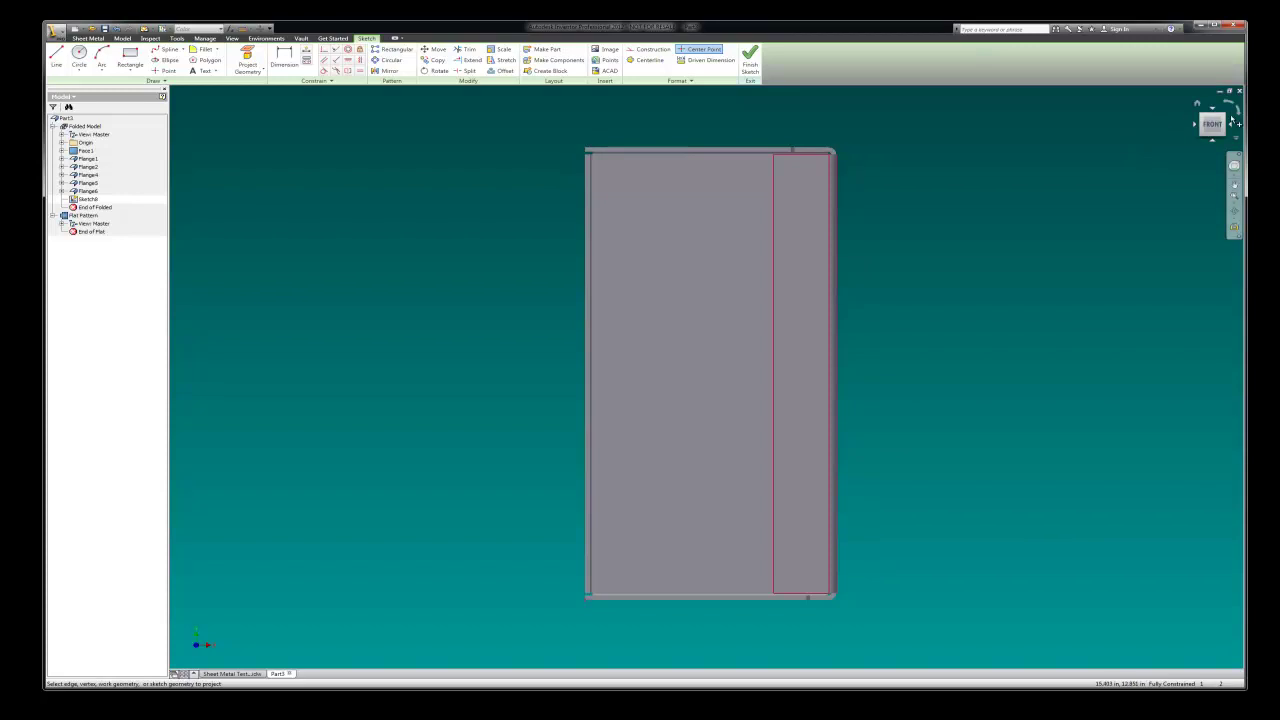
pyautogui.click(1203, 115)
pyautogui.scroll(8, 727, 323)
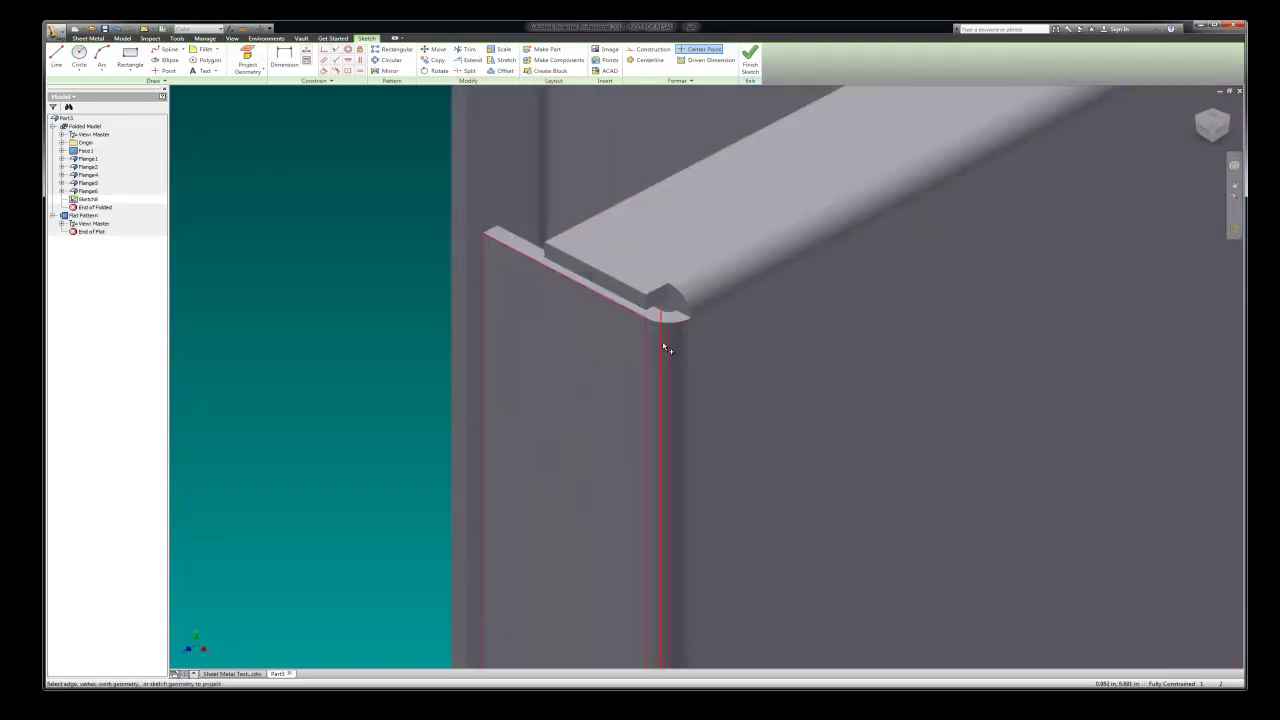
pyautogui.scroll(-3, 674, 337)
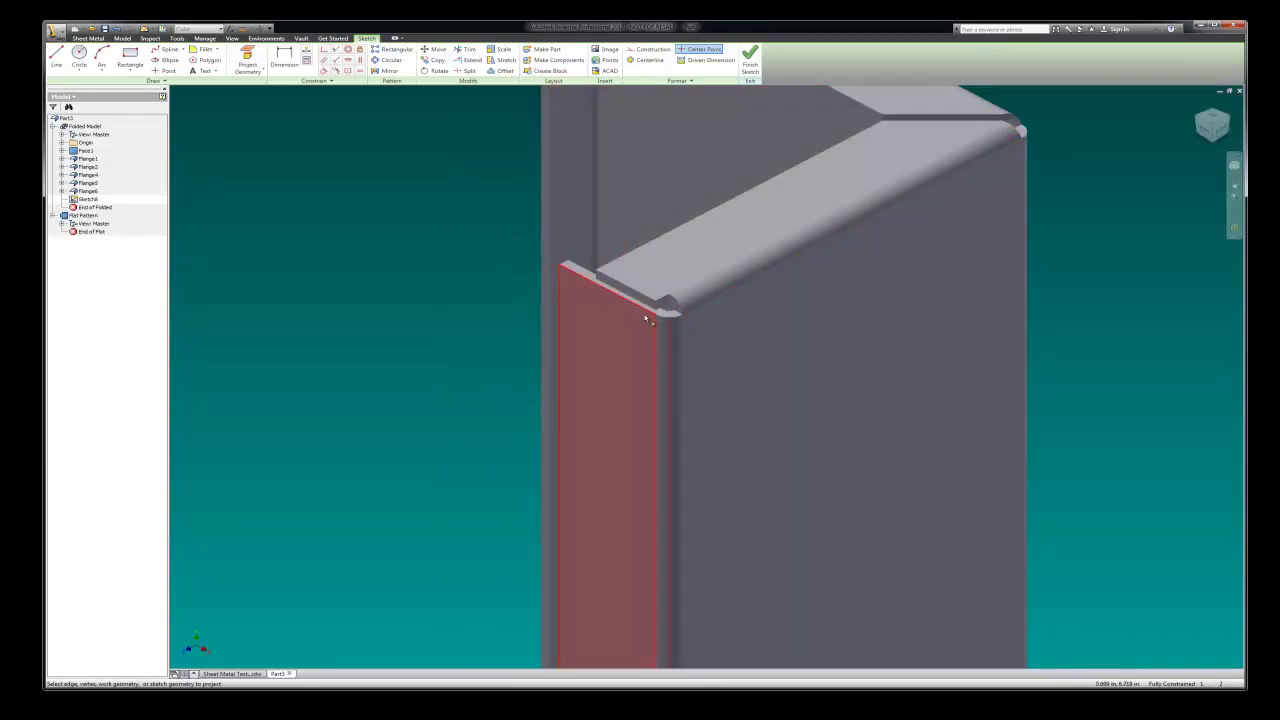
pyautogui.scroll(-2, 800, 303)
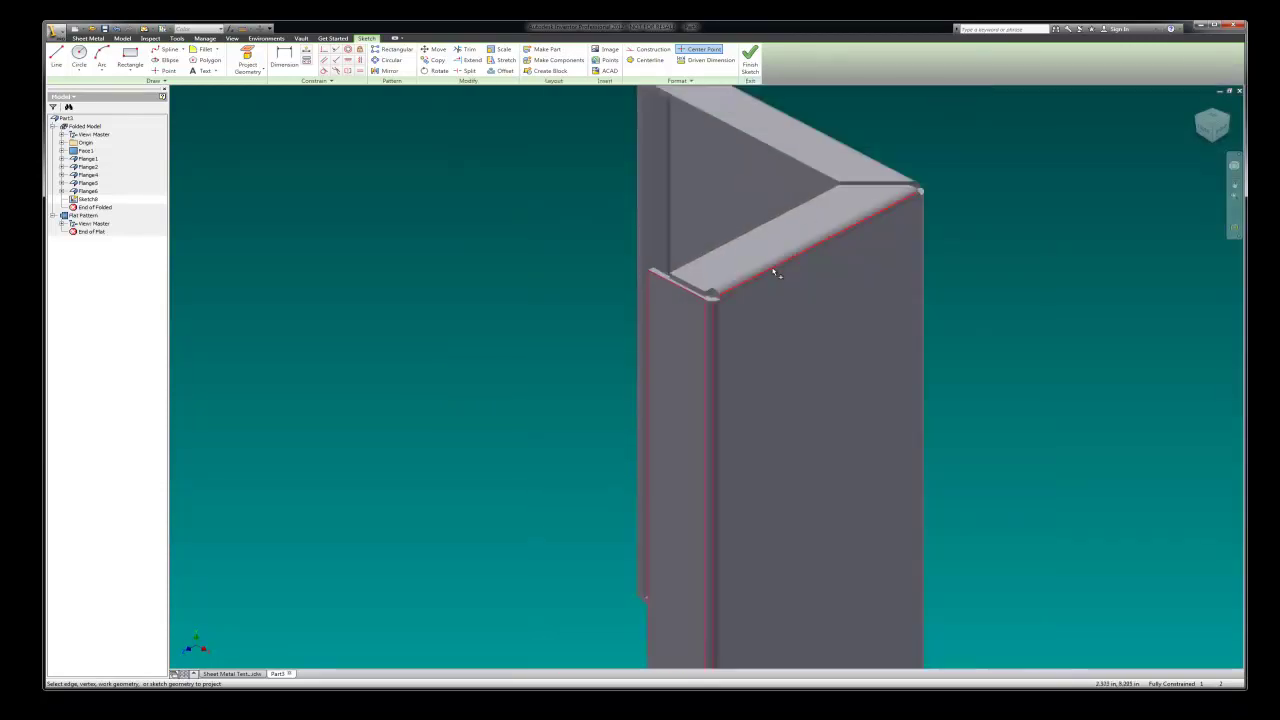
# Step: Sketch a rectangle 1.5 in high from the flange's upper free corner, spanning its full width including the bend
pyautogui.click(130, 60)
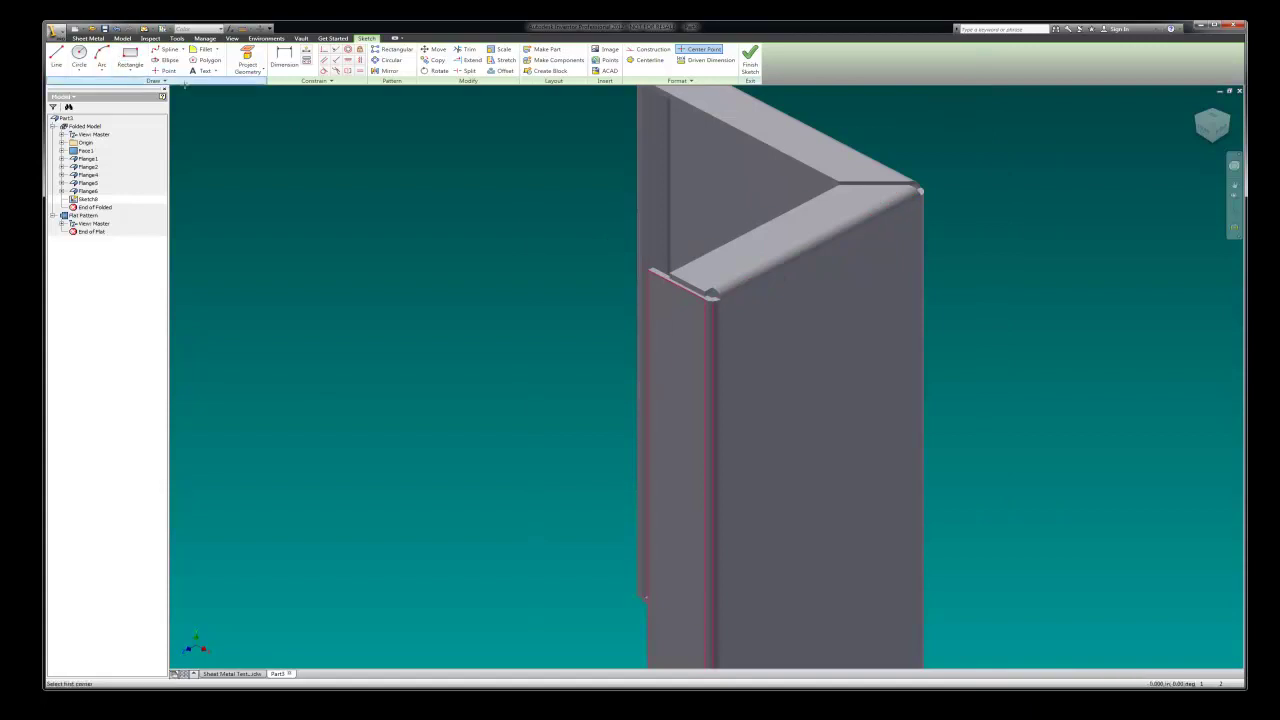
pyautogui.click(651, 270)
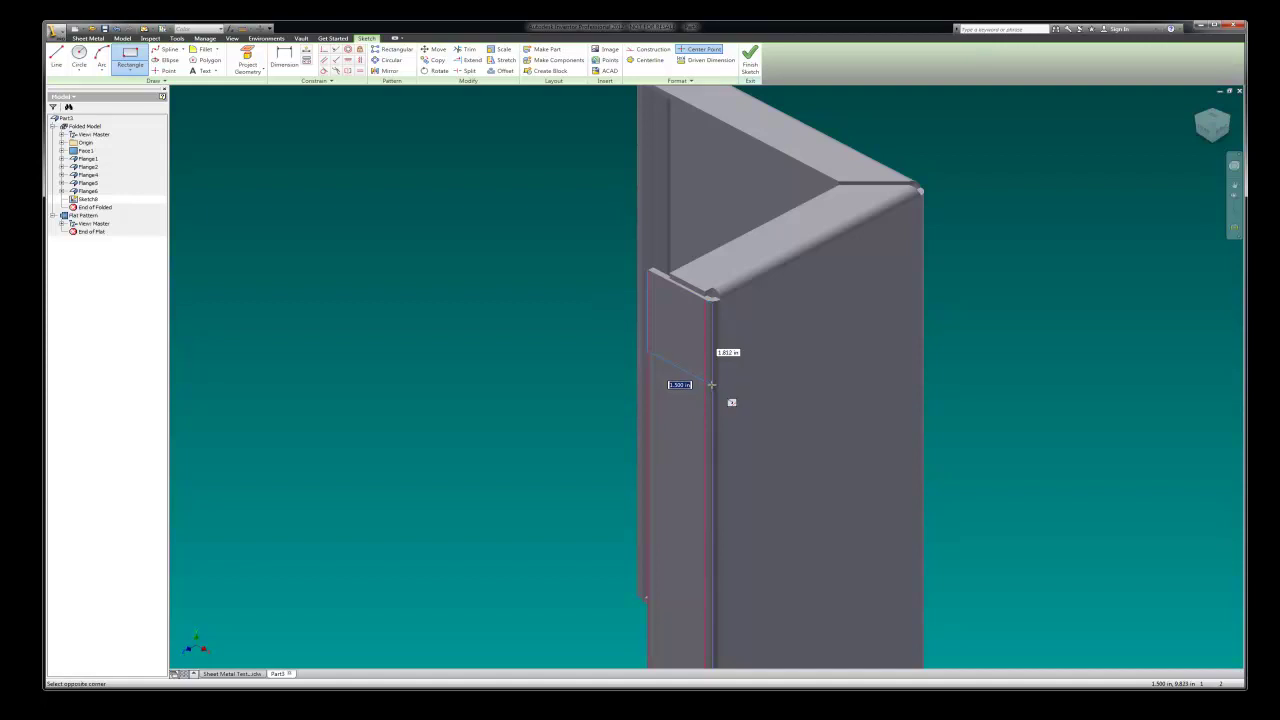
pyautogui.press('Tab')
pyautogui.write('1.5')
pyautogui.press('Return')
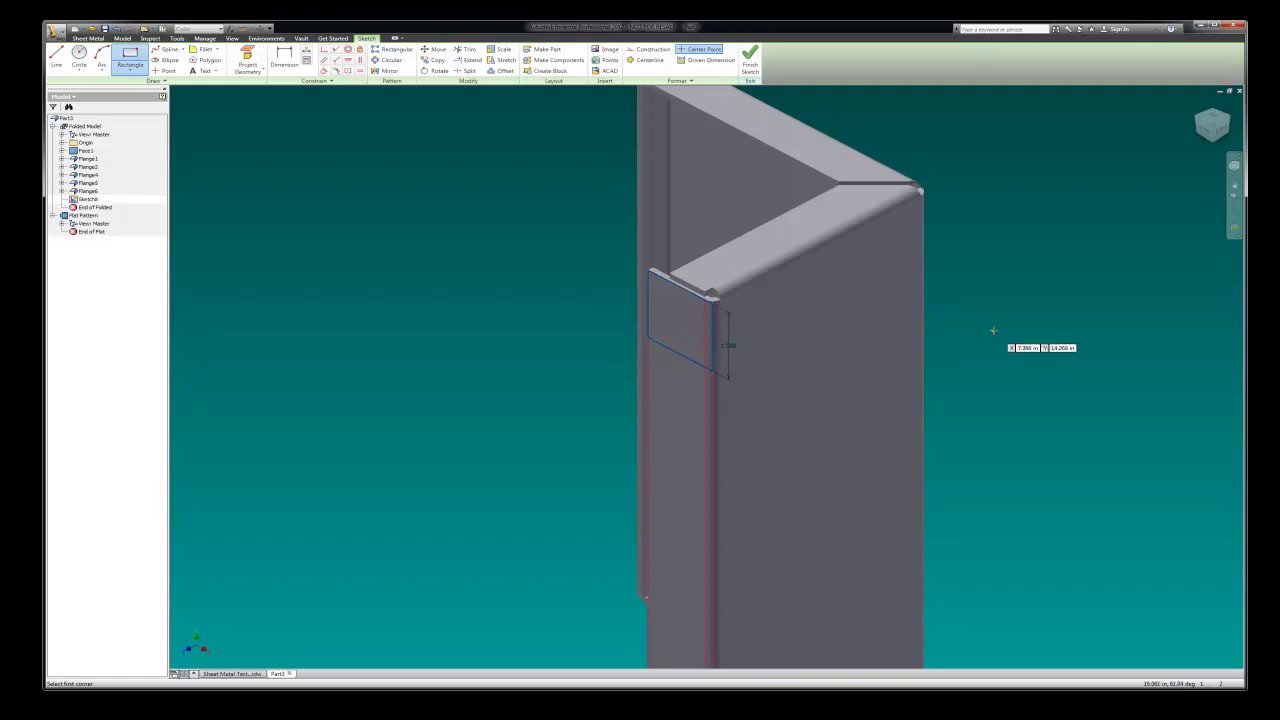
# Step: Try heights of 2 in and 6 in for the sketched rectangle at the flange's upper end
pyautogui.press('Escape')
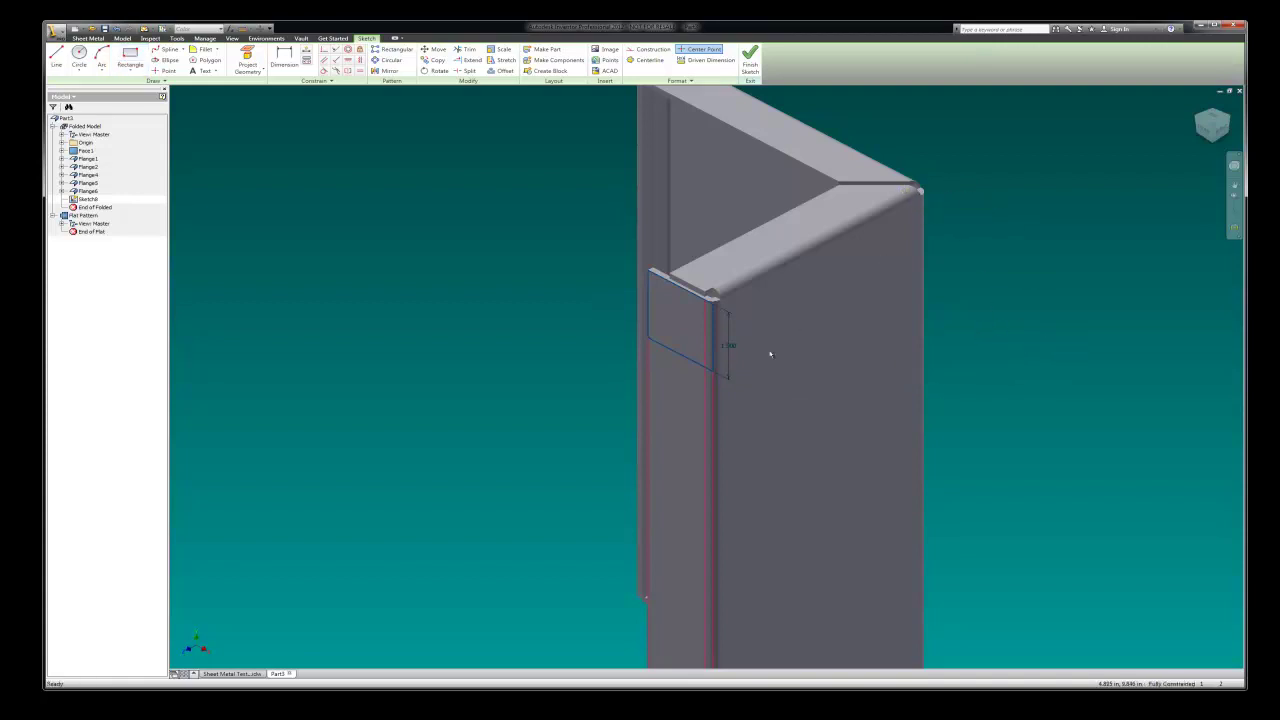
pyautogui.doubleClick(731, 346)
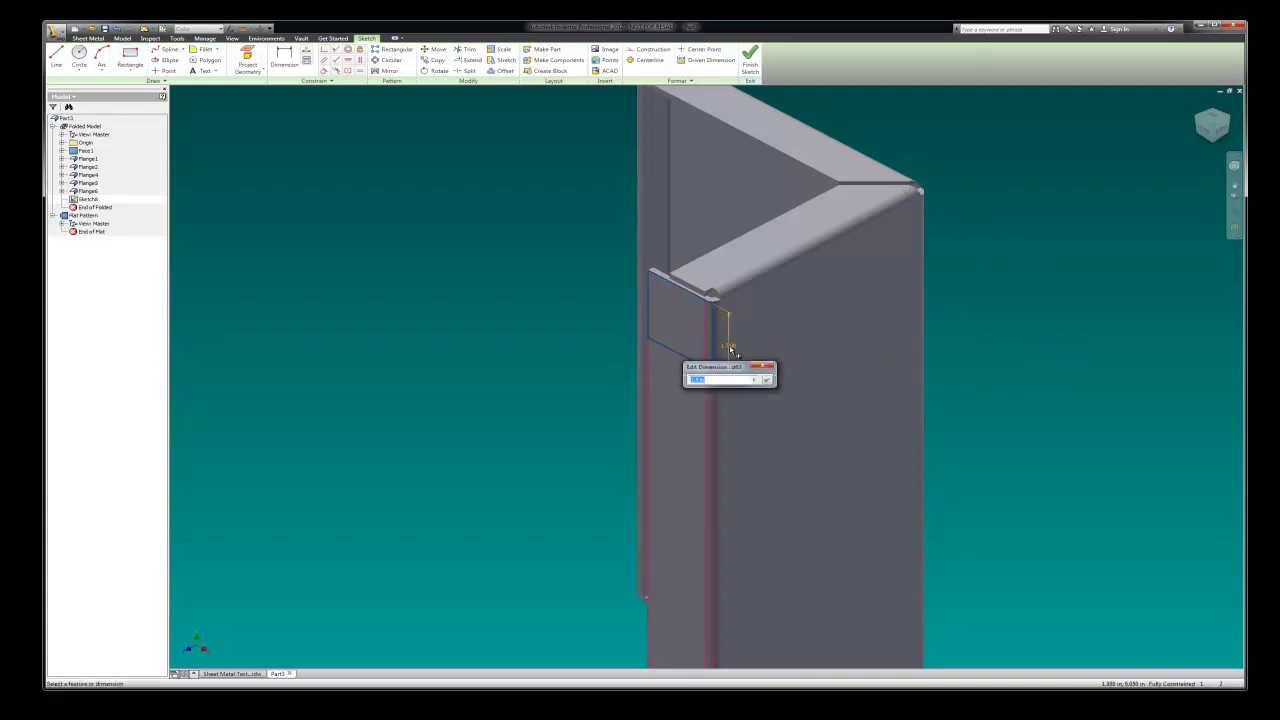
pyautogui.press('Return')
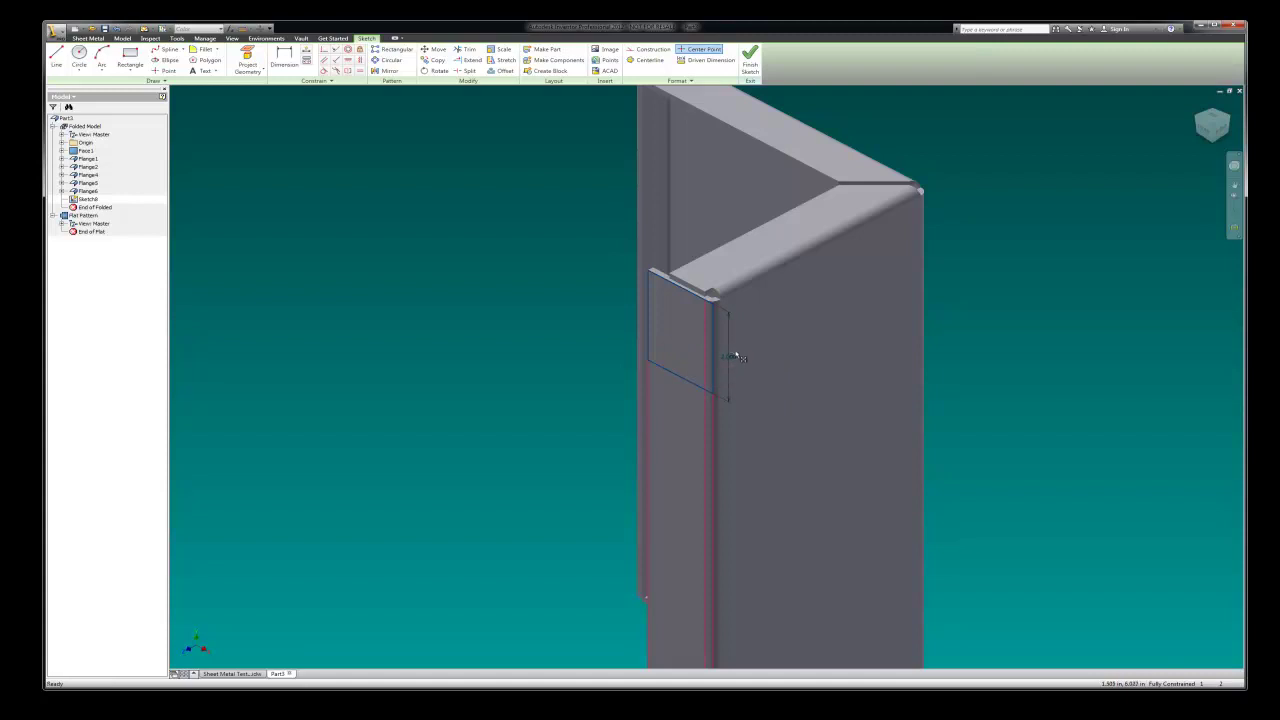
pyautogui.doubleClick(736, 357)
pyautogui.write('4.5')
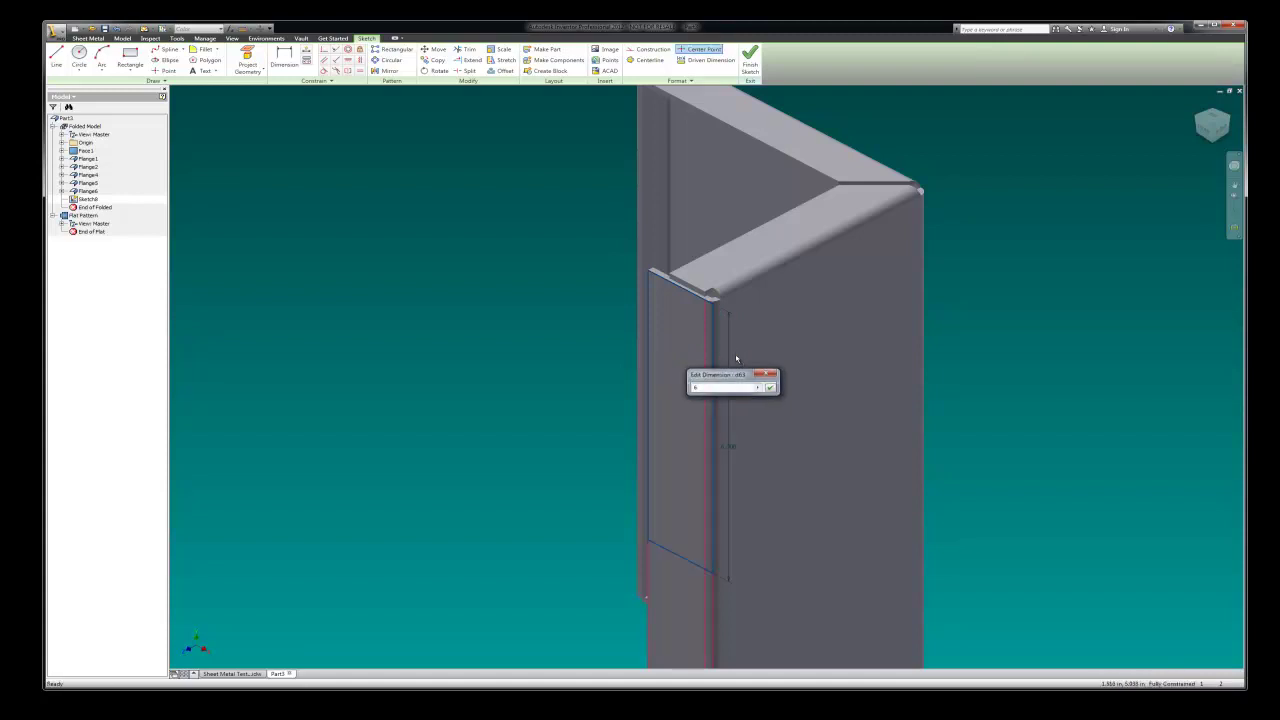
pyautogui.press('Return')
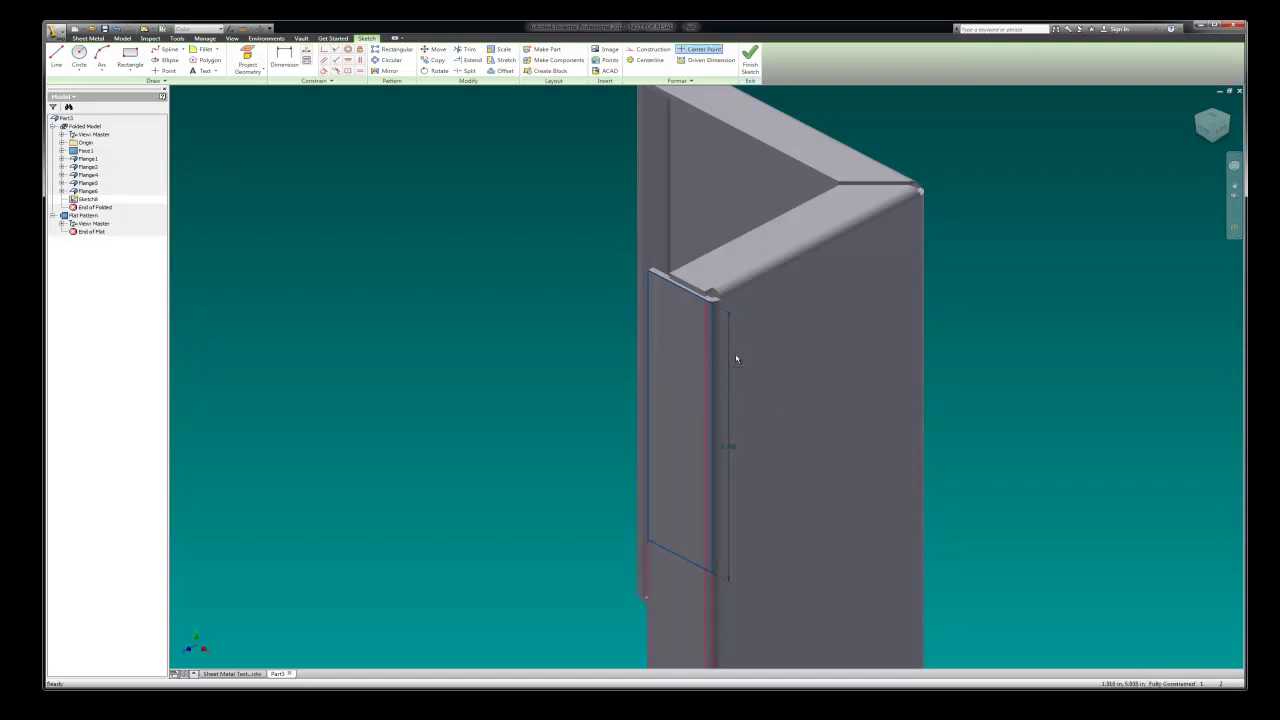
# Step: Set the rectangle's height back to 1.5 in using the recently used values and finish the sketch
pyautogui.click(740, 452)
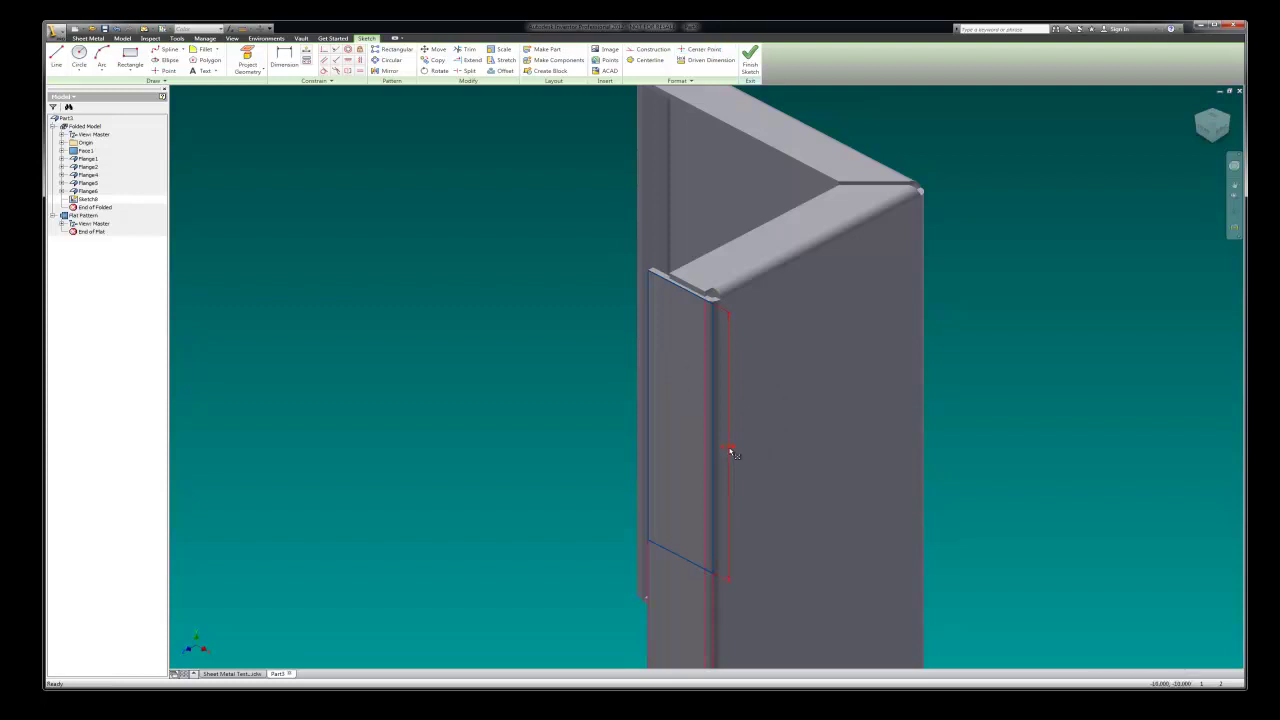
pyautogui.doubleClick(729, 449)
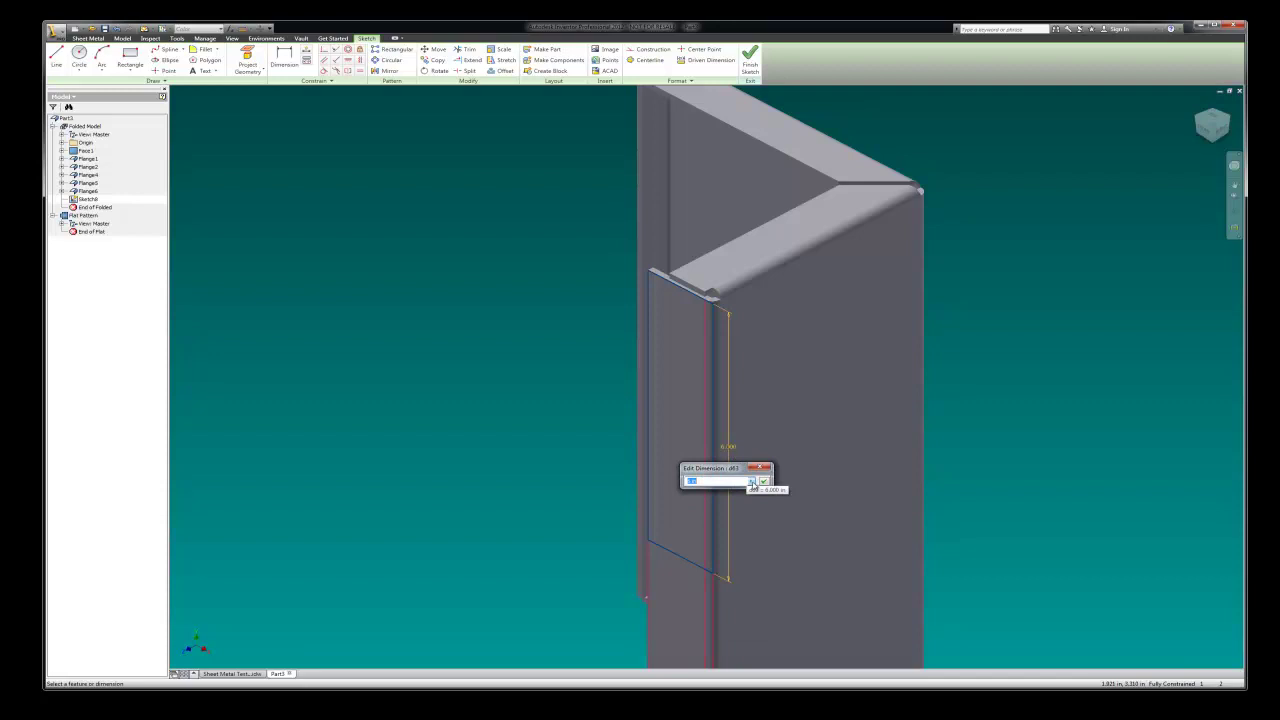
pyautogui.click(752, 482)
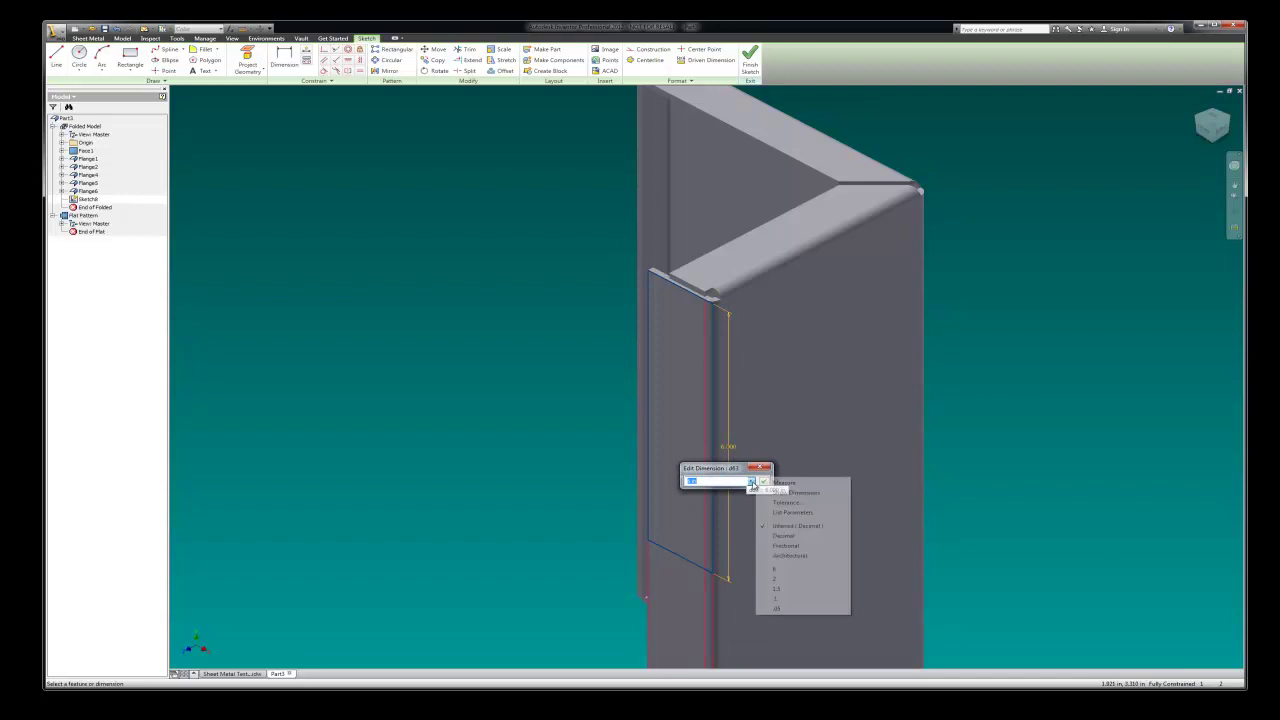
pyautogui.click(778, 590)
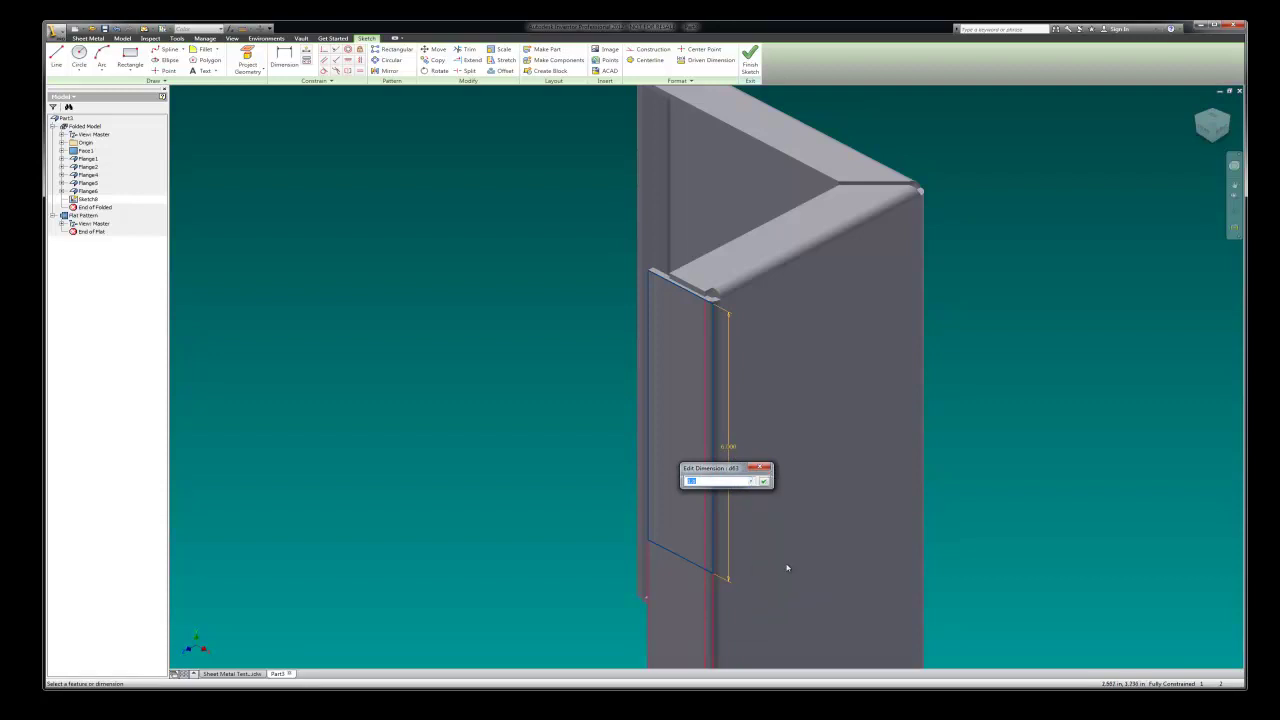
pyautogui.click(764, 482)
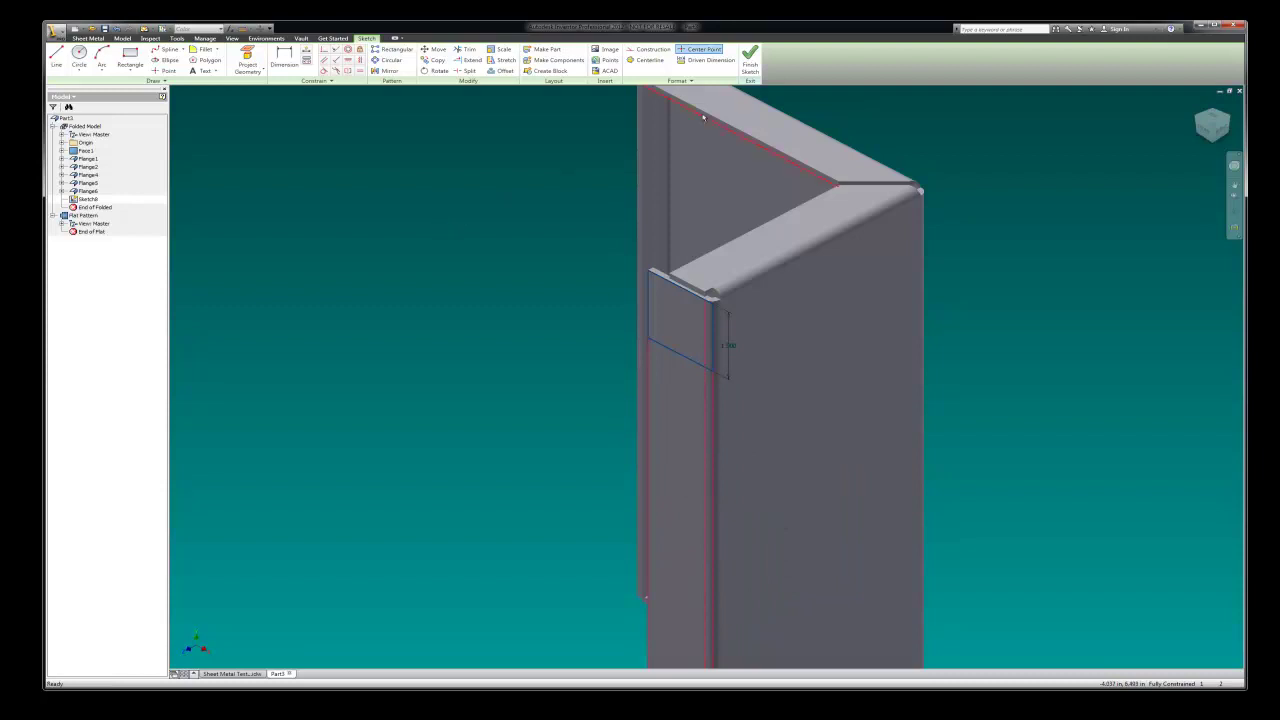
pyautogui.click(752, 58)
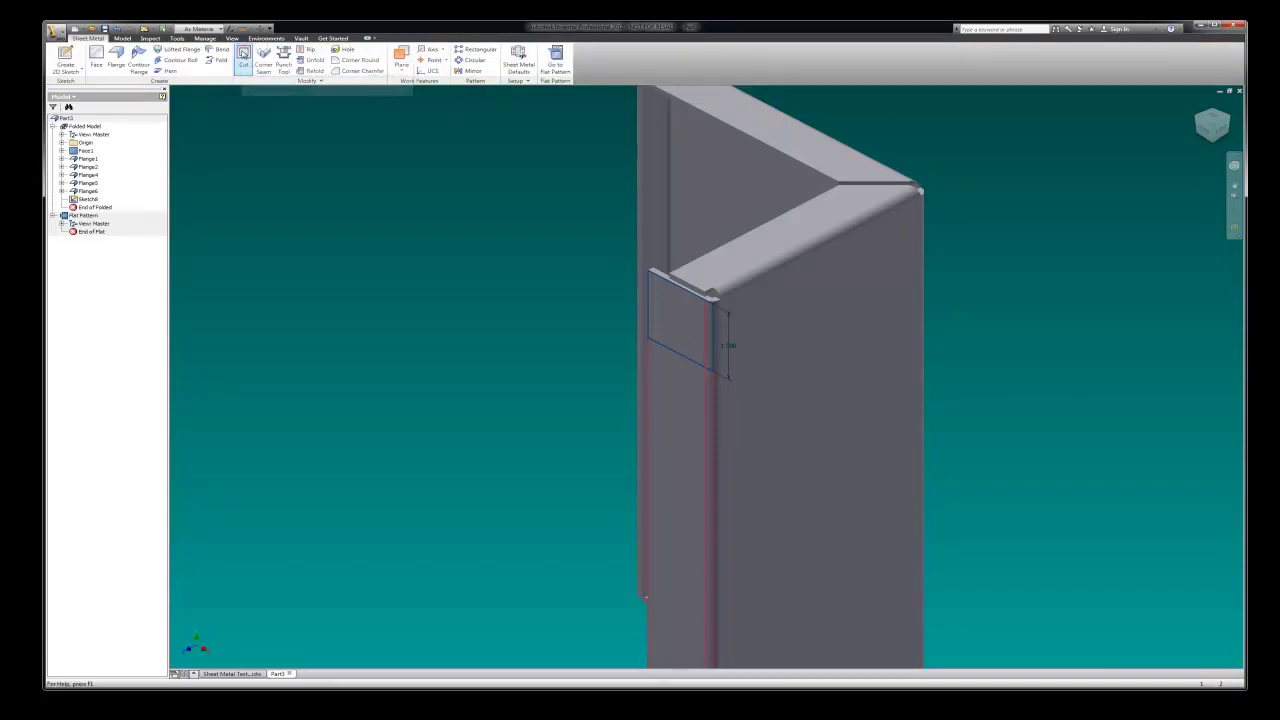
# Step: Cut the rectangular profile from the flange's upper end by a distance of Thickness, without cutting across the bend
pyautogui.click(243, 53)
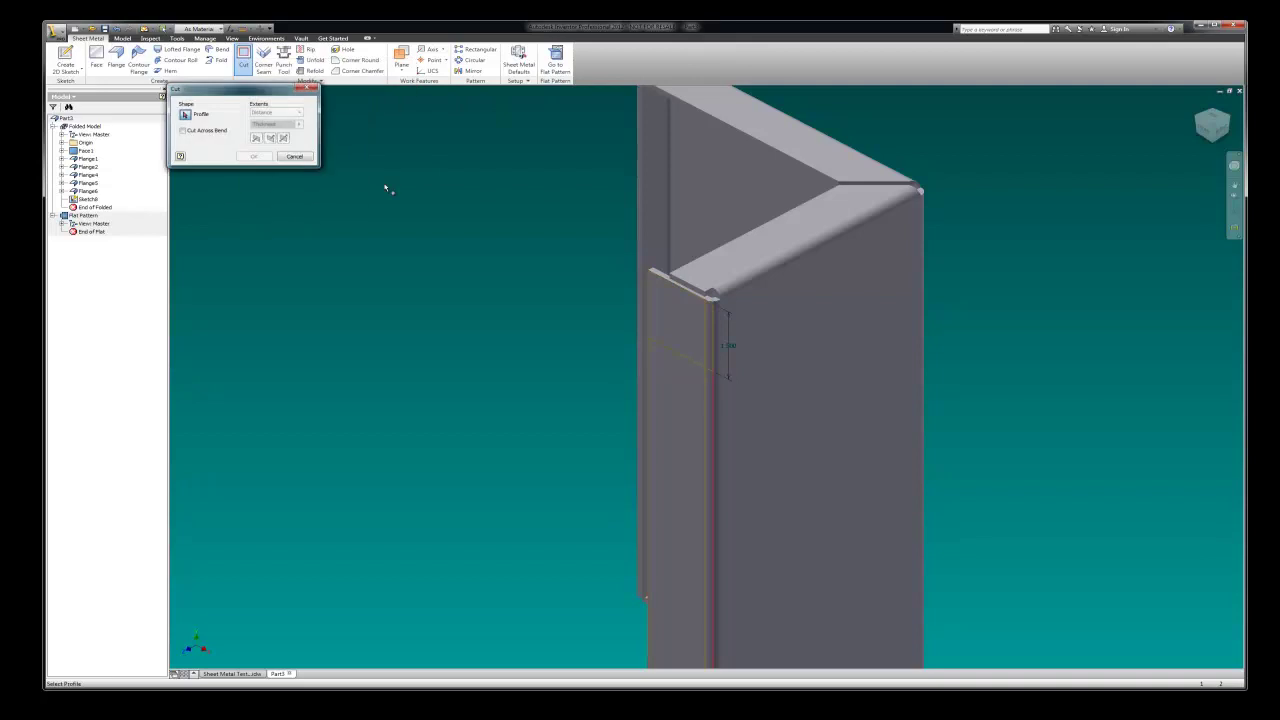
pyautogui.click(708, 336)
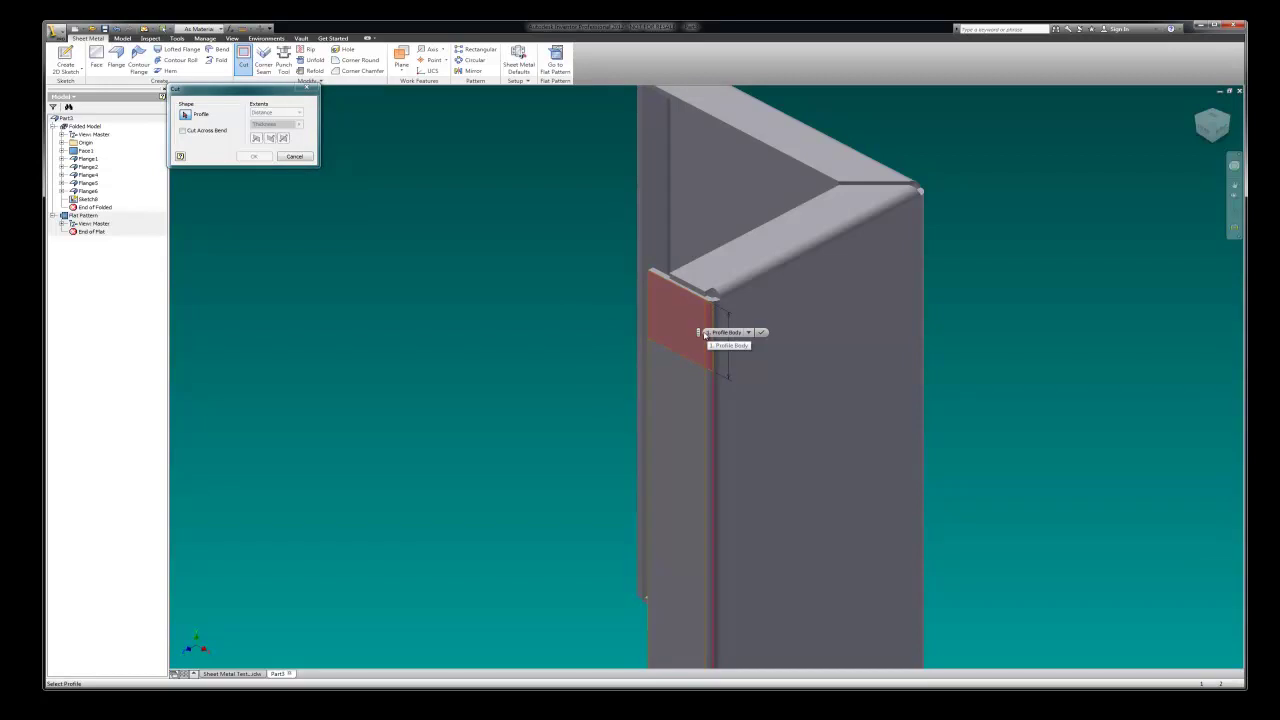
pyautogui.click(706, 333)
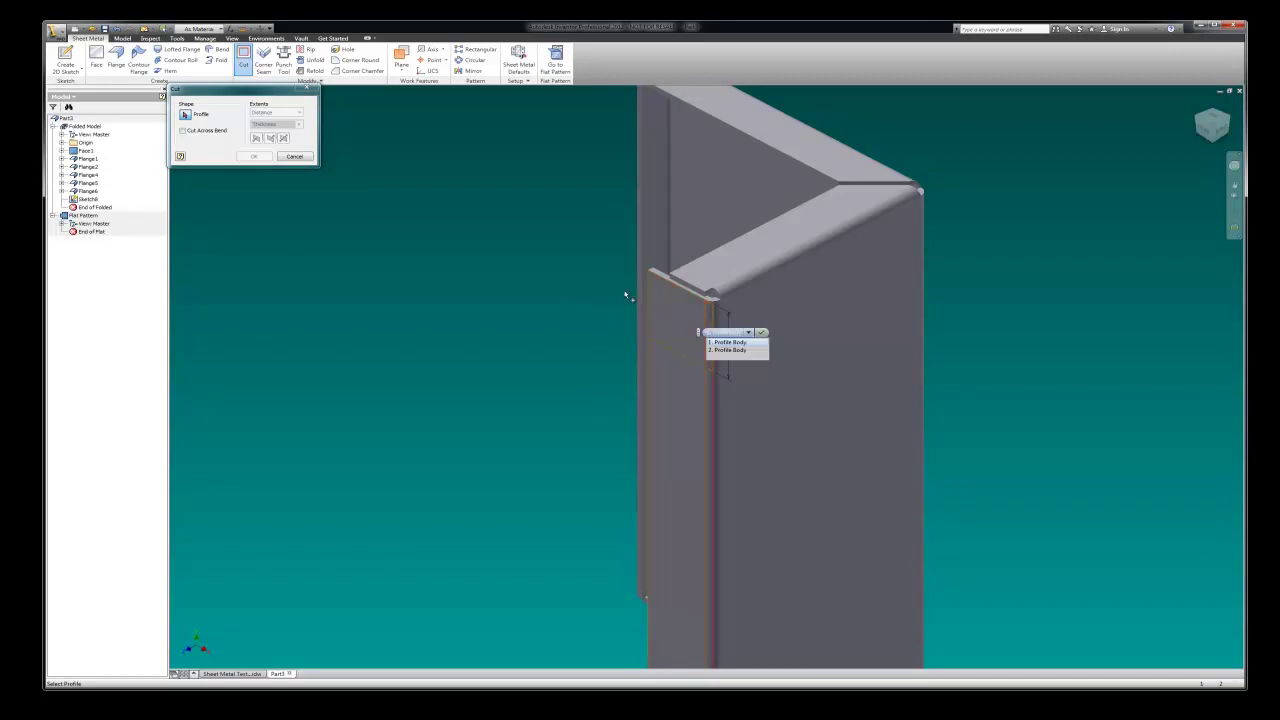
pyautogui.click(727, 342)
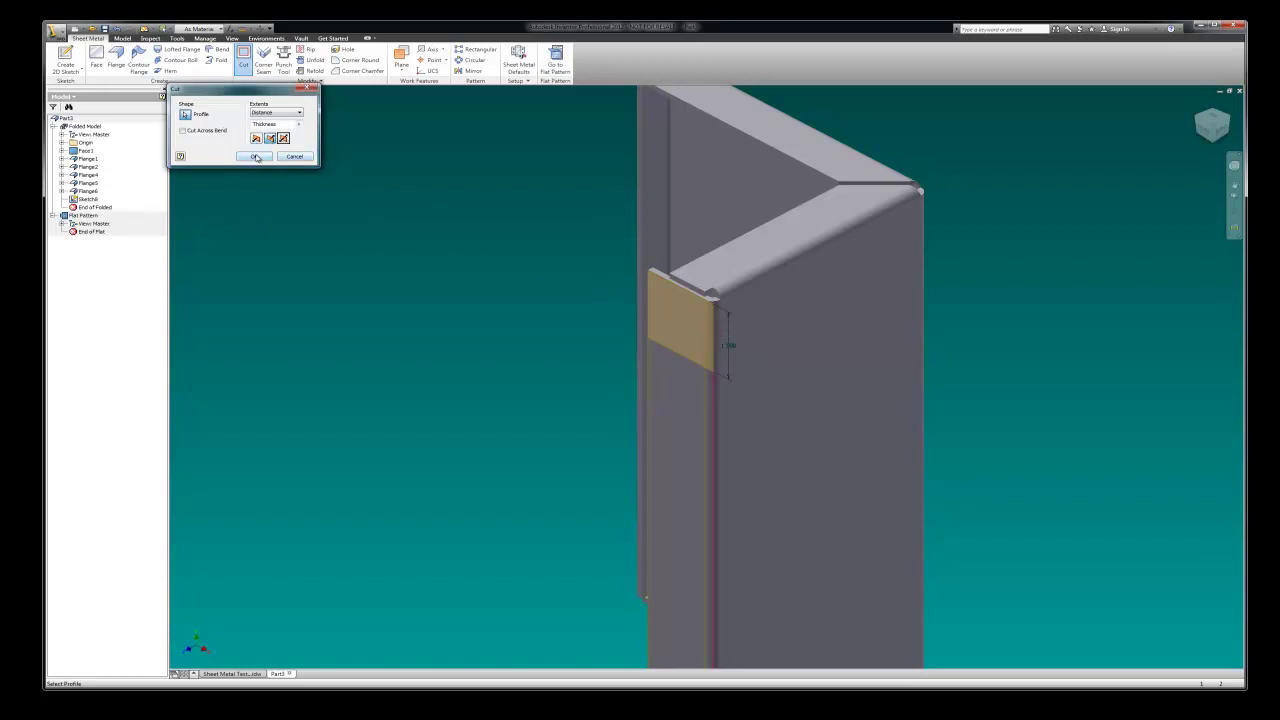
pyautogui.moveTo(222, 90); pyautogui.dragTo(429, 205)
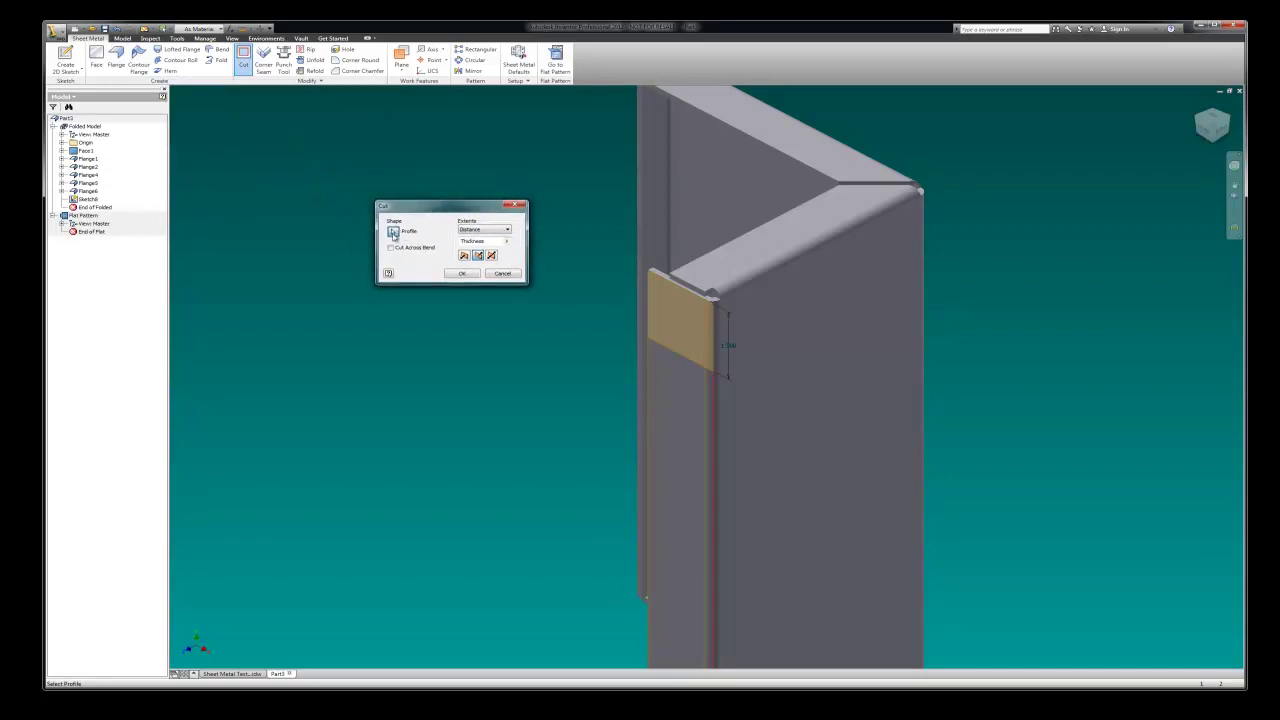
pyautogui.click(507, 230)
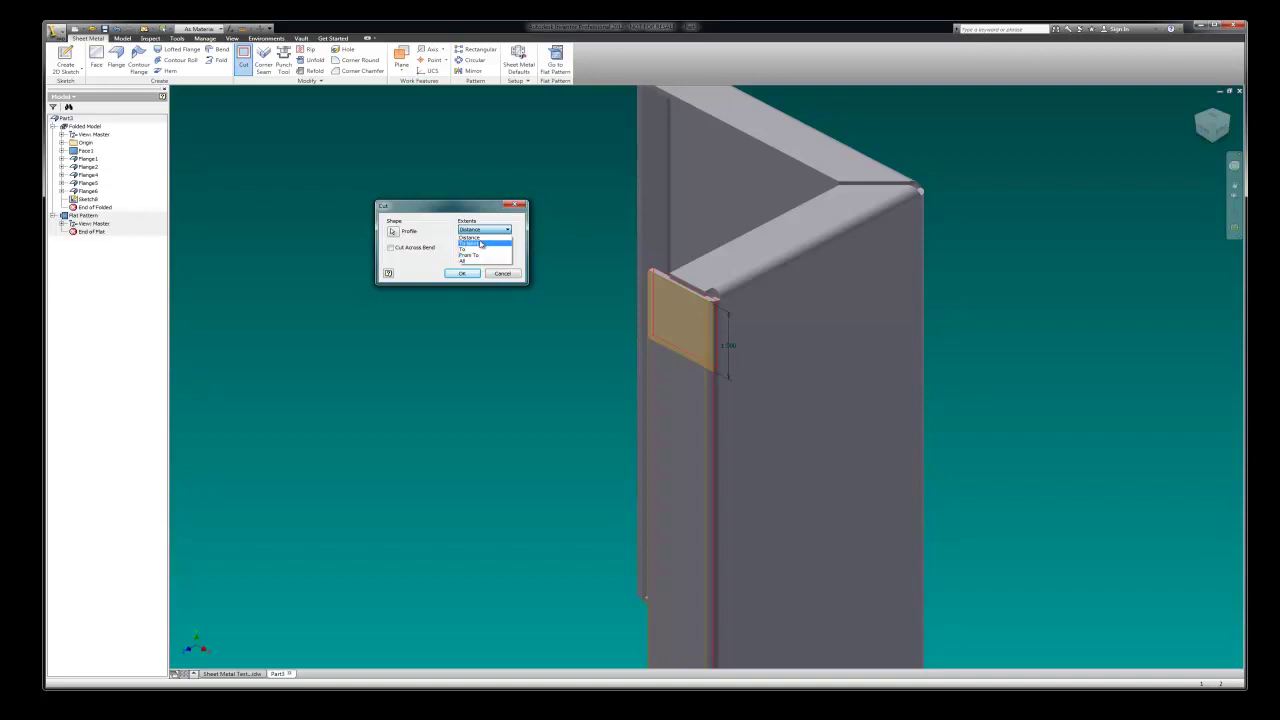
pyautogui.click(485, 237)
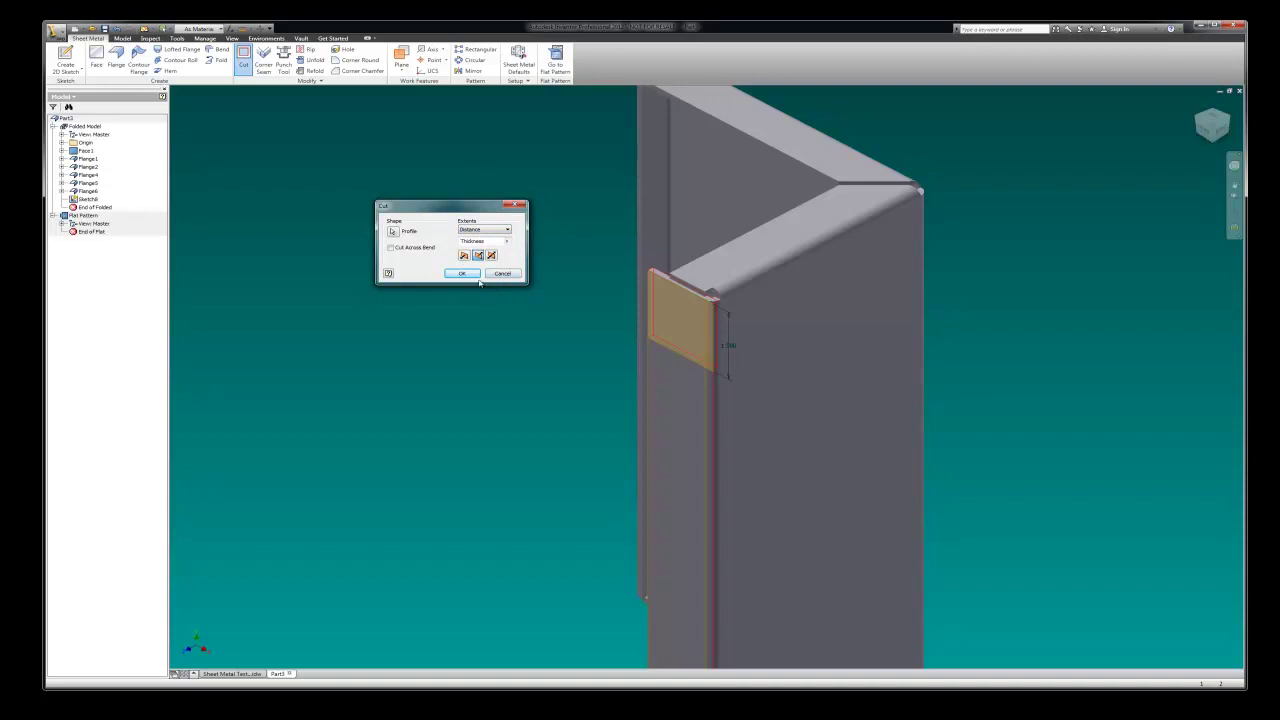
pyautogui.click(462, 274)
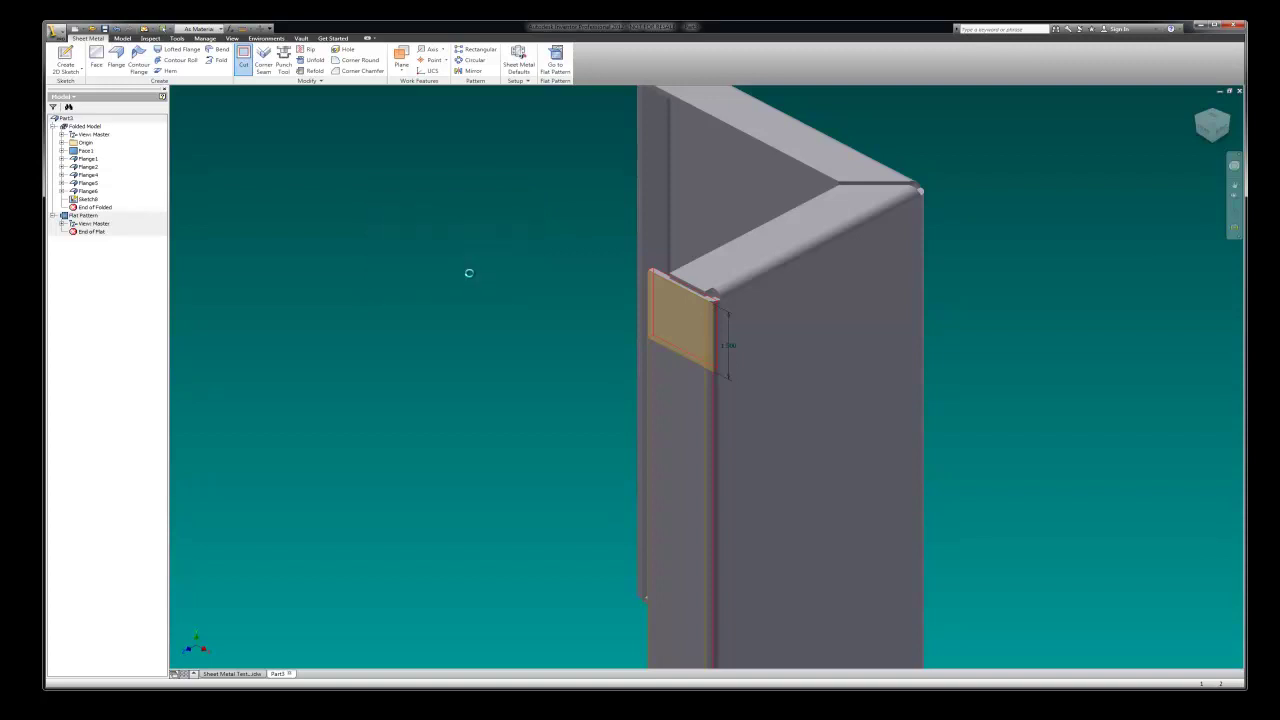
# Step: Edit the cut at the flange's upper end, replacing its Thickness depth with a distance large enough to clear the whole bend
pyautogui.scroll(6, 713, 294)
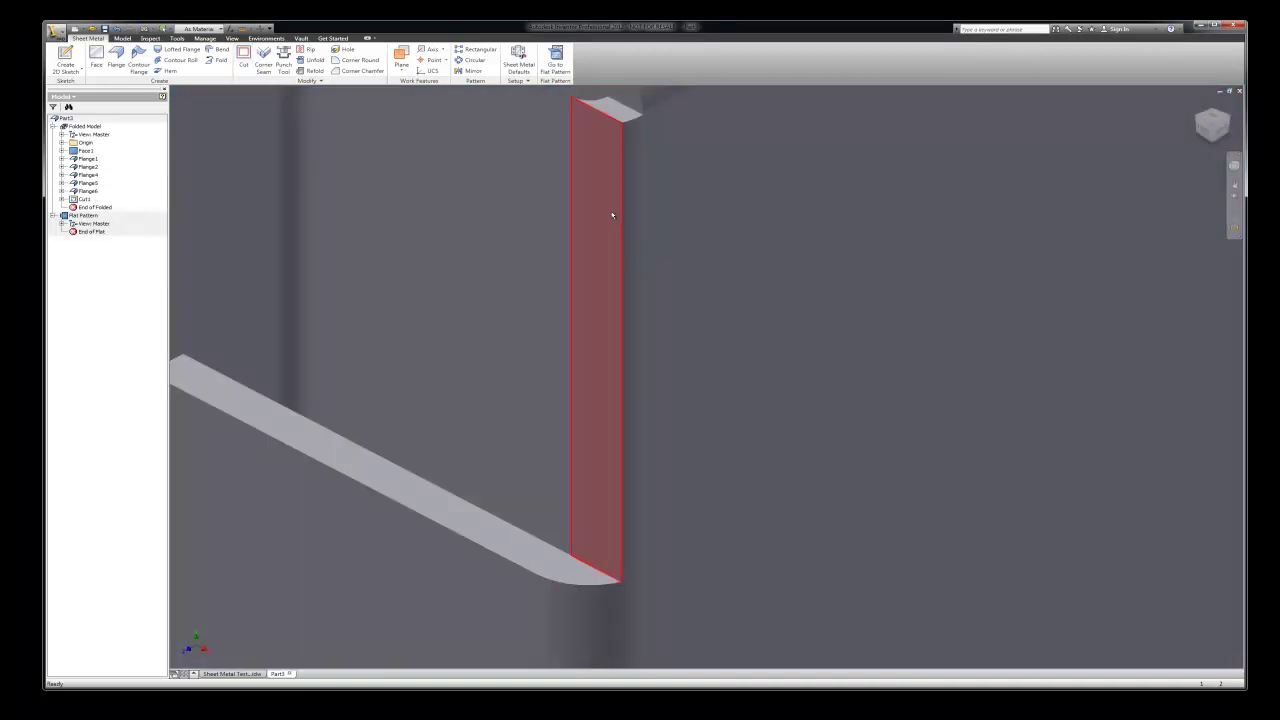
pyautogui.scroll(-1, 630, 225)
pyautogui.scroll(-2, 621, 165)
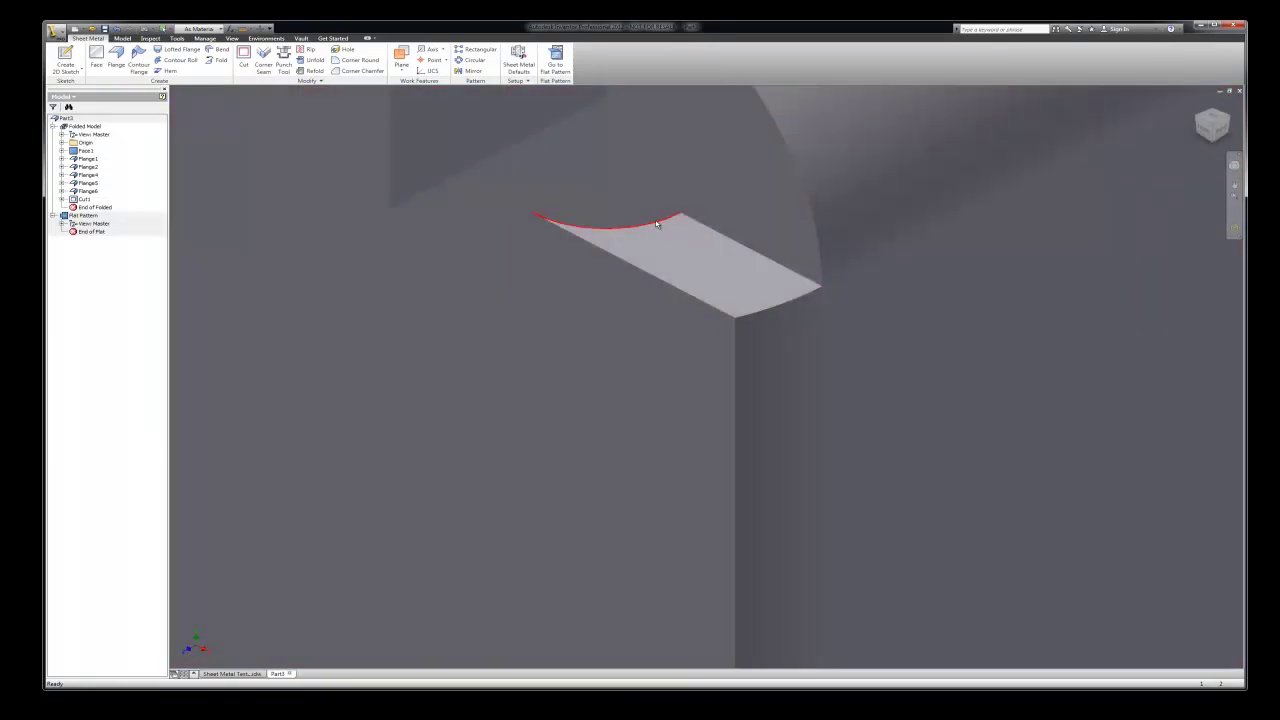
pyautogui.keyDown('shift'); pyautogui.moveTo(677, 263); pyautogui.dragTo(711, 336, button='middle'); pyautogui.keyUp('shift')
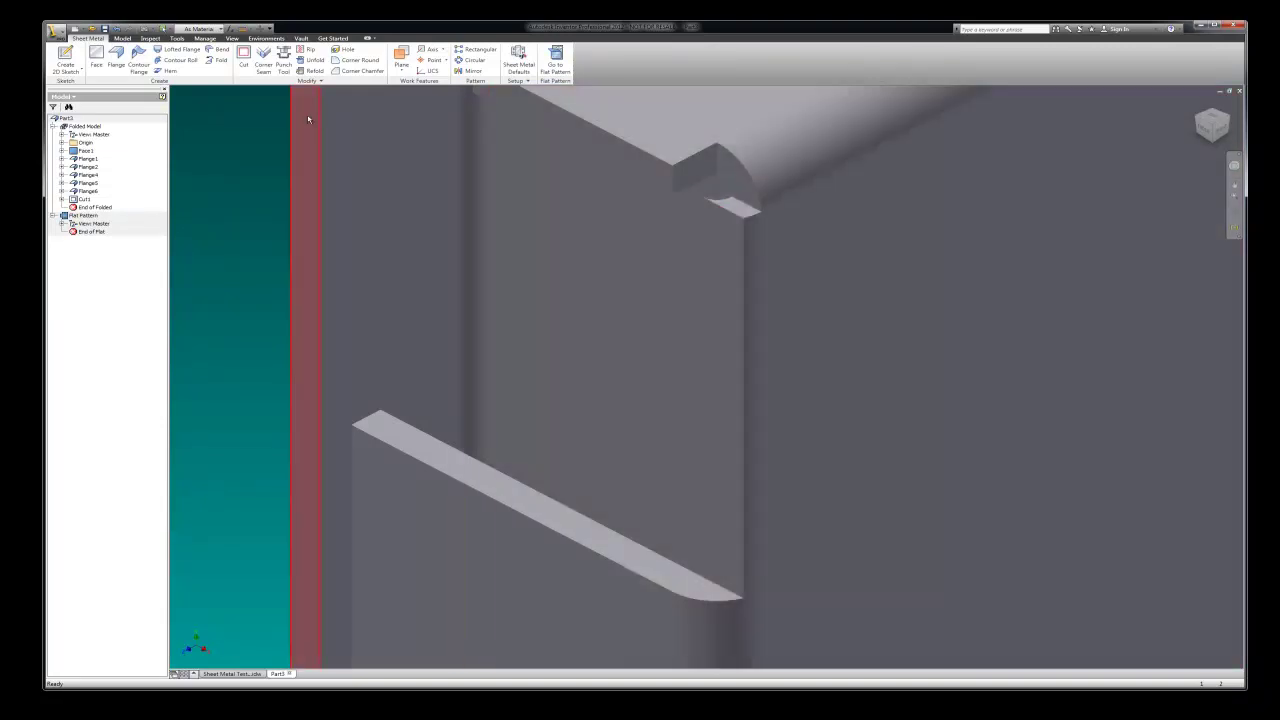
pyautogui.rightClick(85, 200)
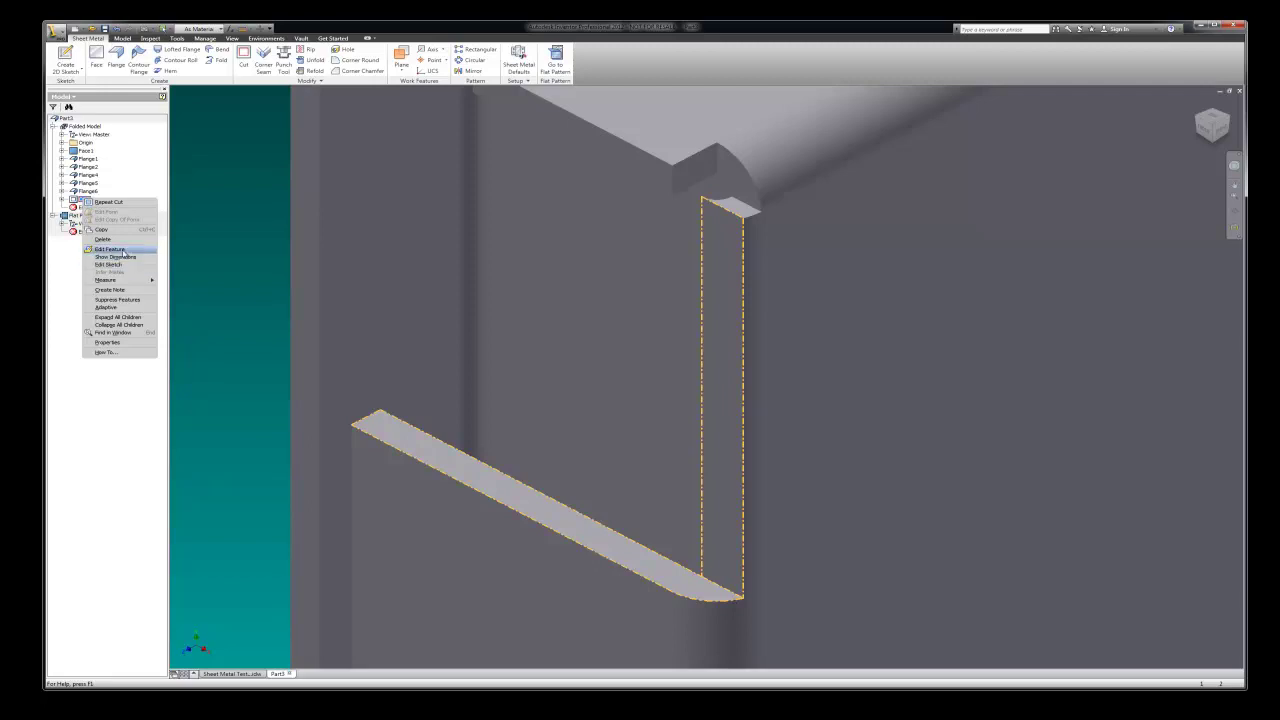
pyautogui.click(115, 249)
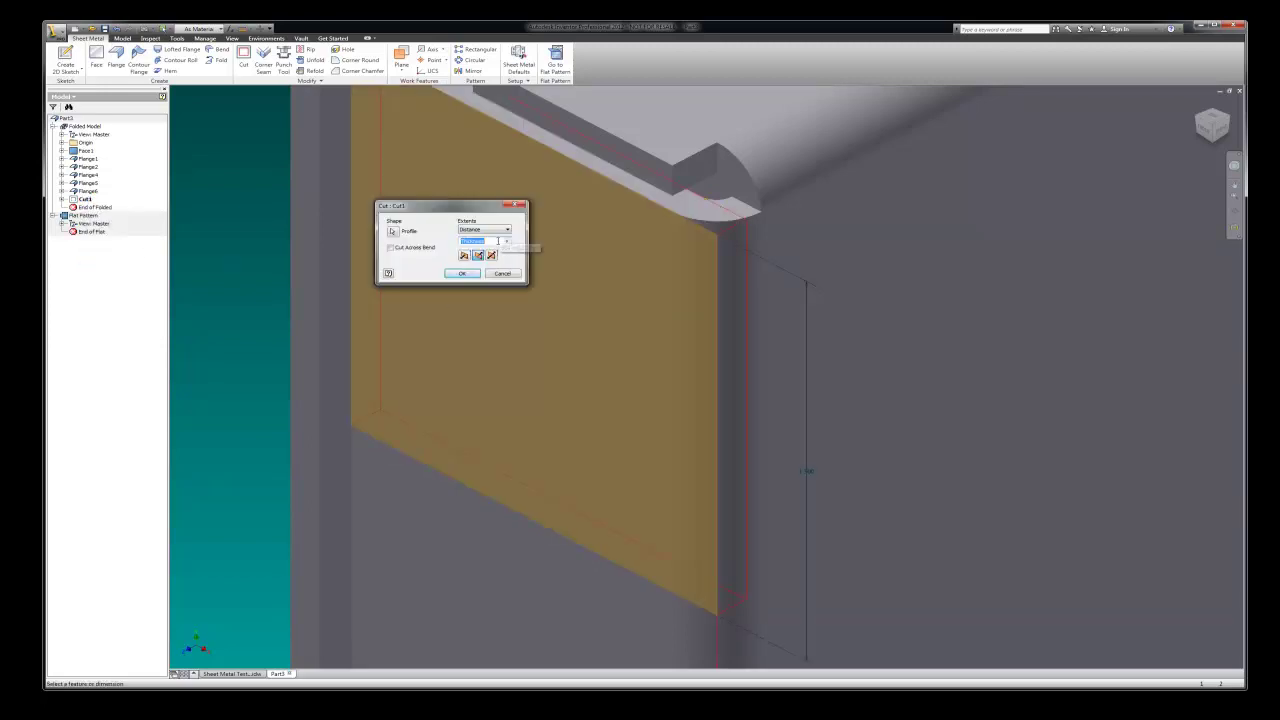
pyautogui.write('.1')
pyautogui.click(462, 273)
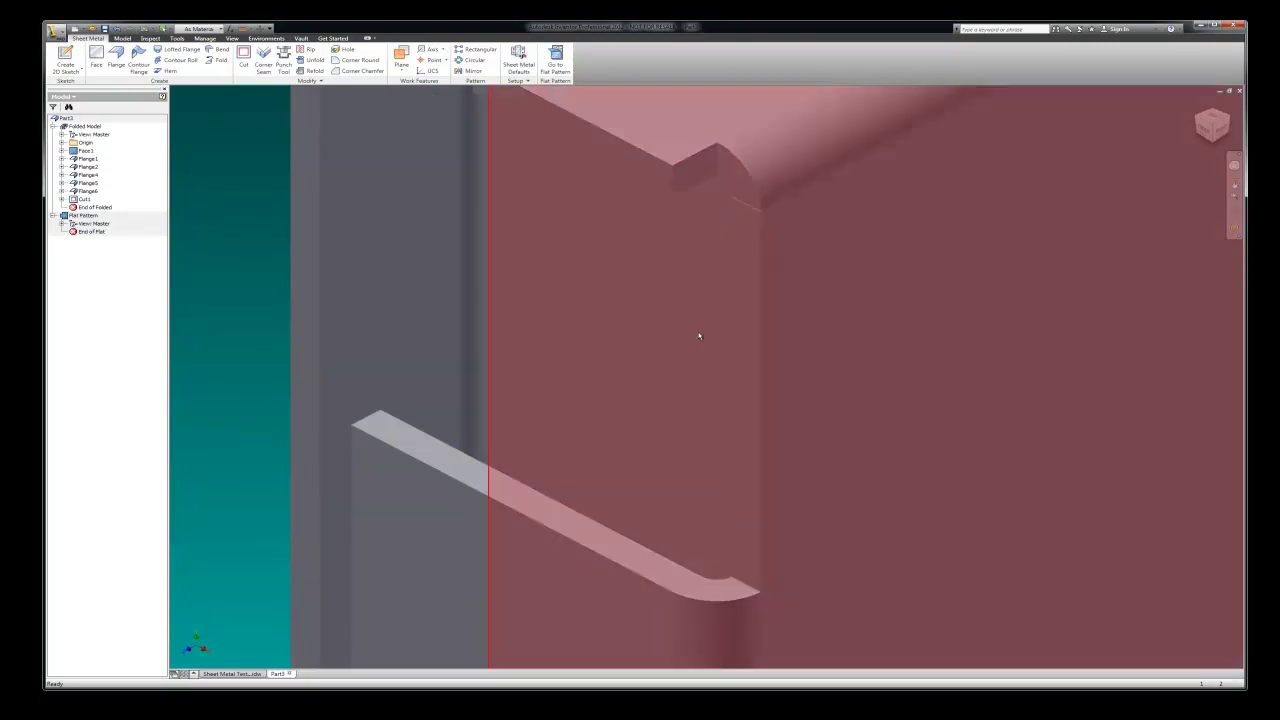
# Step: Add 90-degree return flanges .75 in high along the inner edges of both upper flanges
pyautogui.scroll(-5, 705, 323)
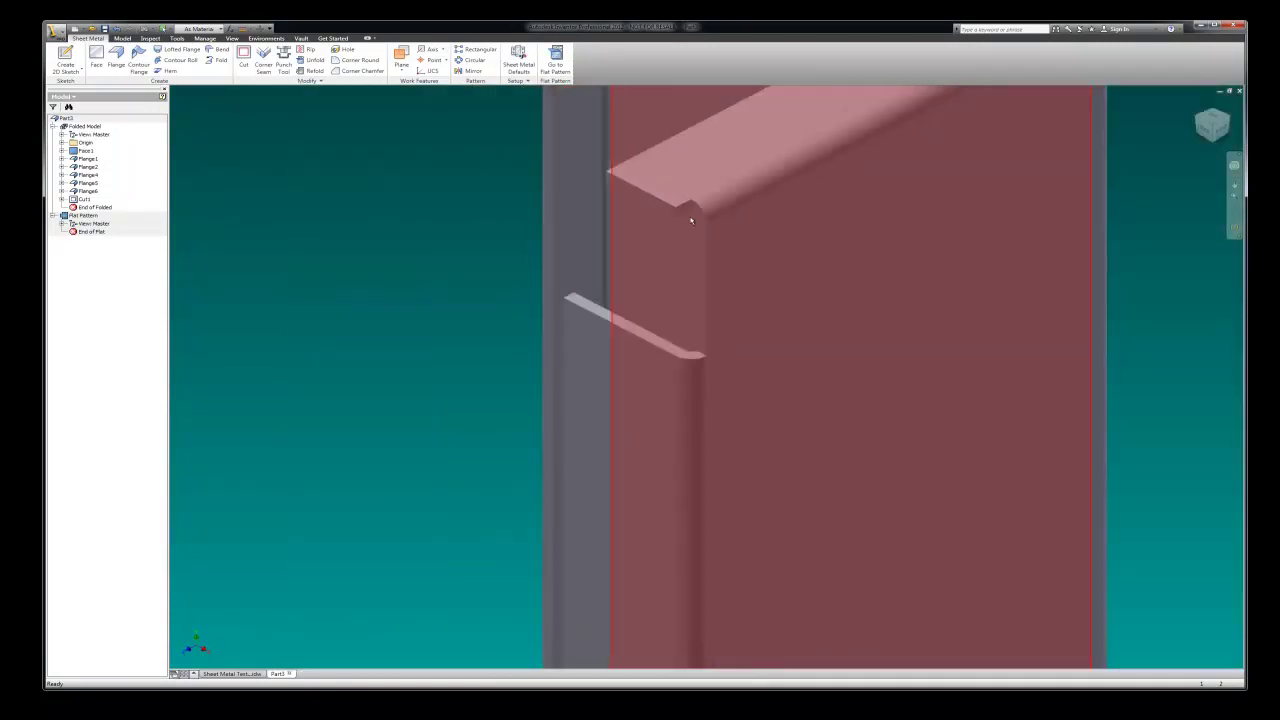
pyautogui.click(1197, 103)
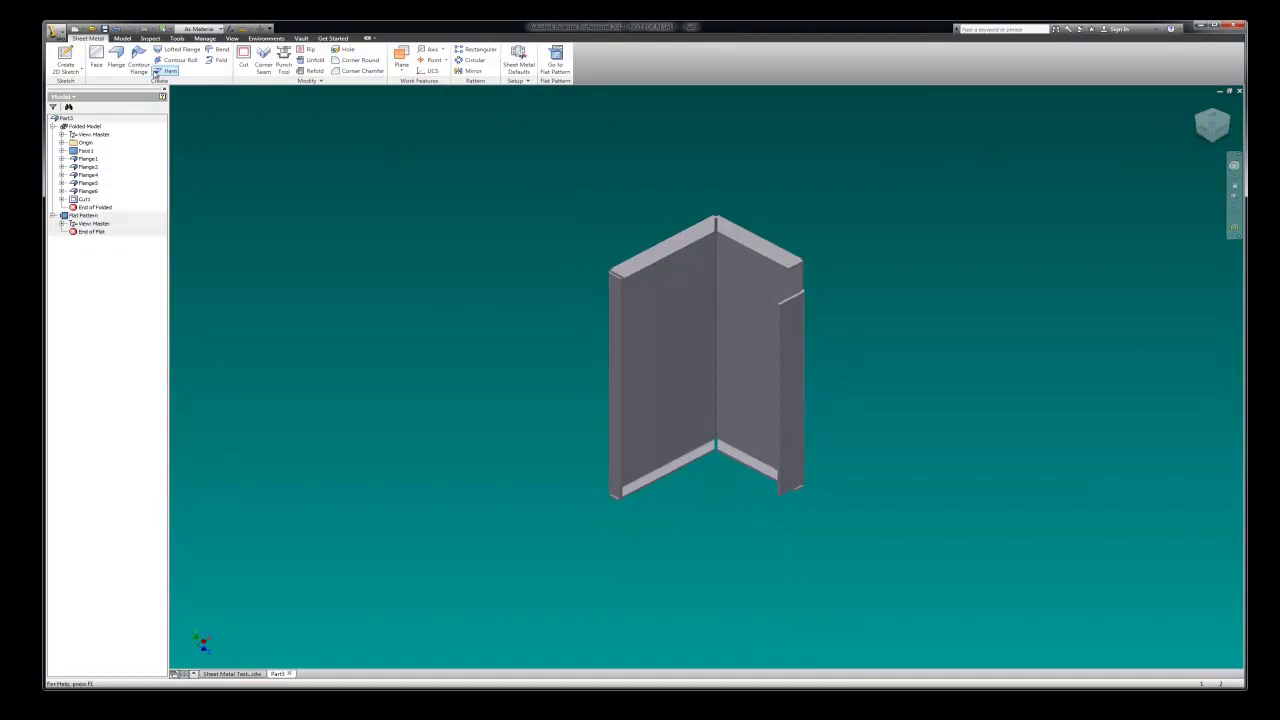
pyautogui.click(116, 58)
pyautogui.scroll(5, 680, 257)
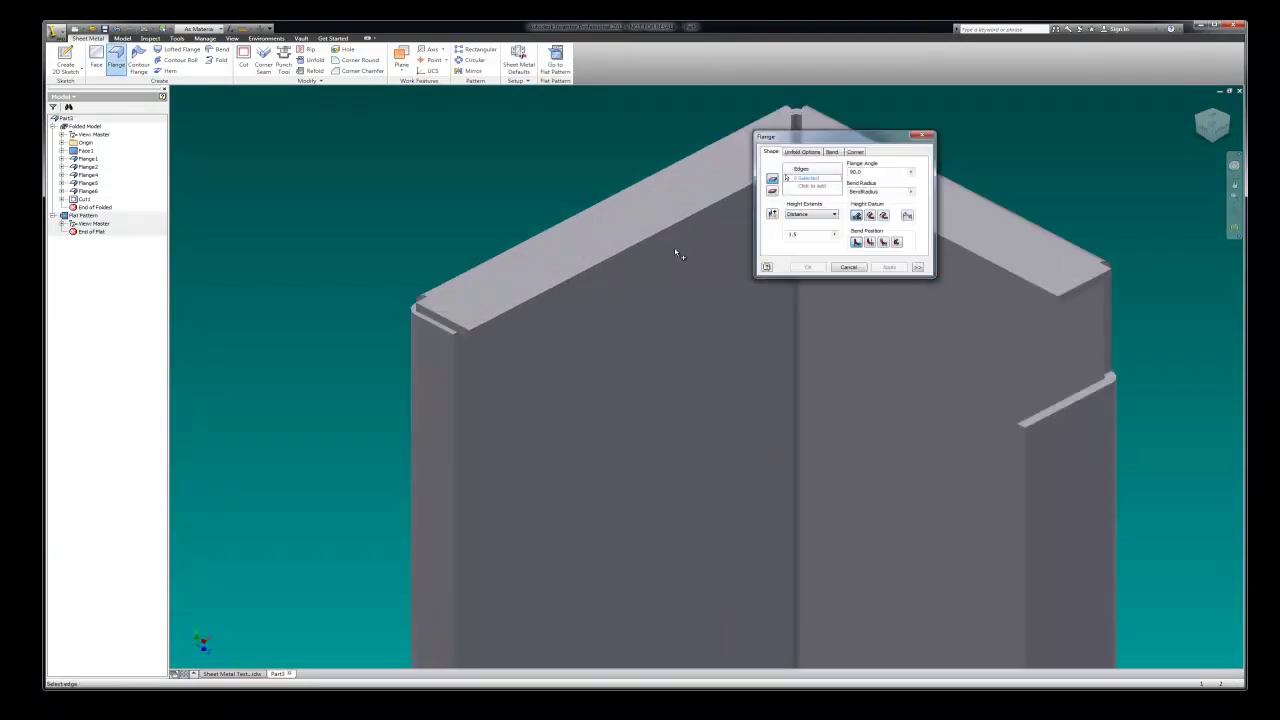
pyautogui.click(657, 245)
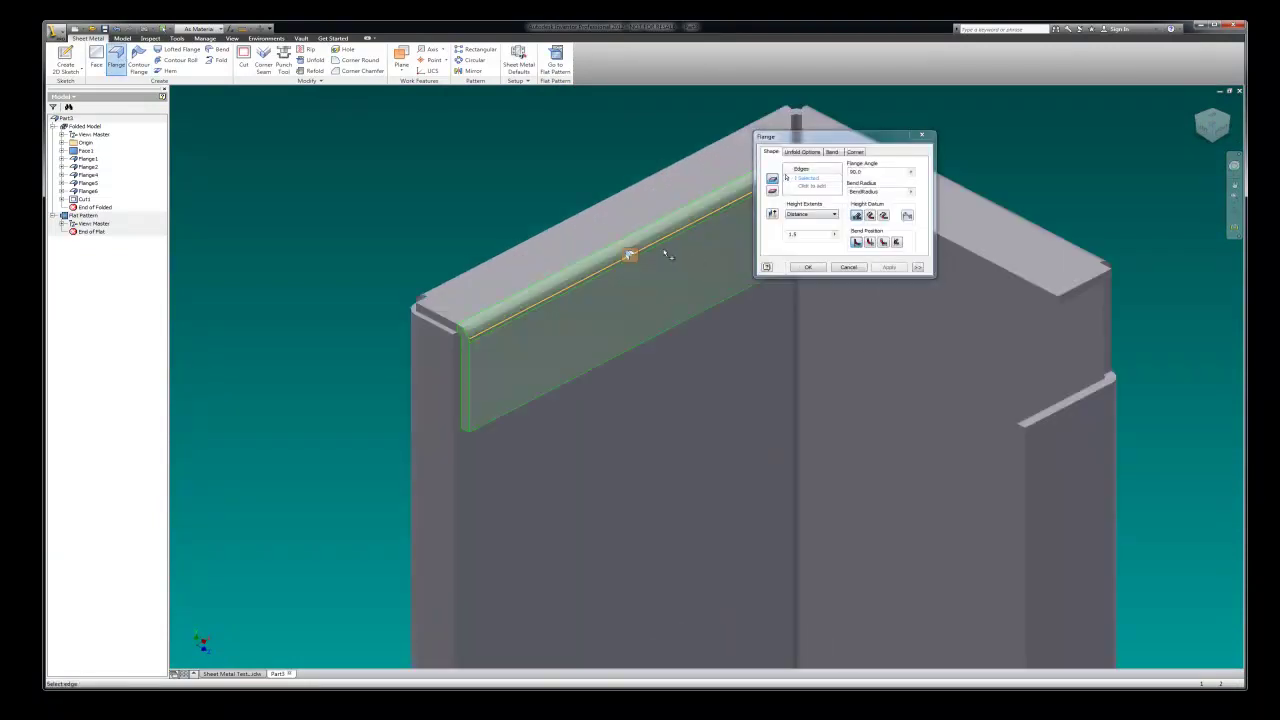
pyautogui.click(970, 262)
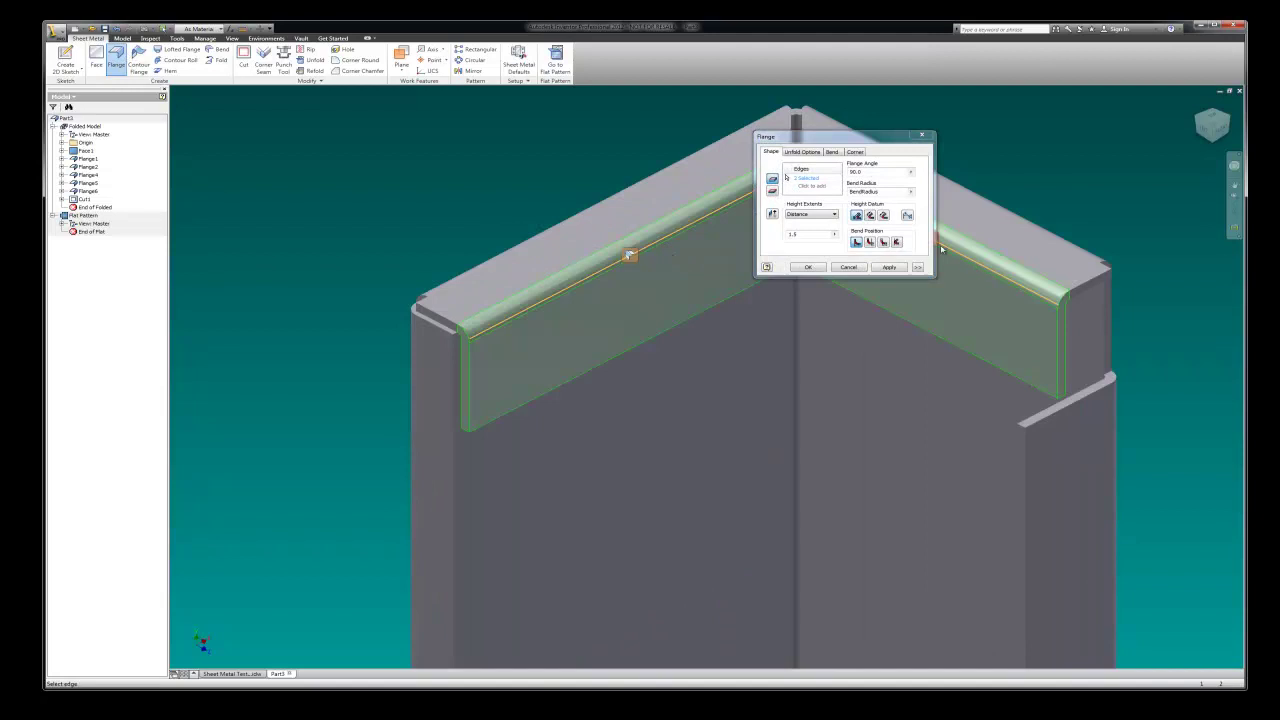
pyautogui.click(835, 235)
pyautogui.click(870, 279)
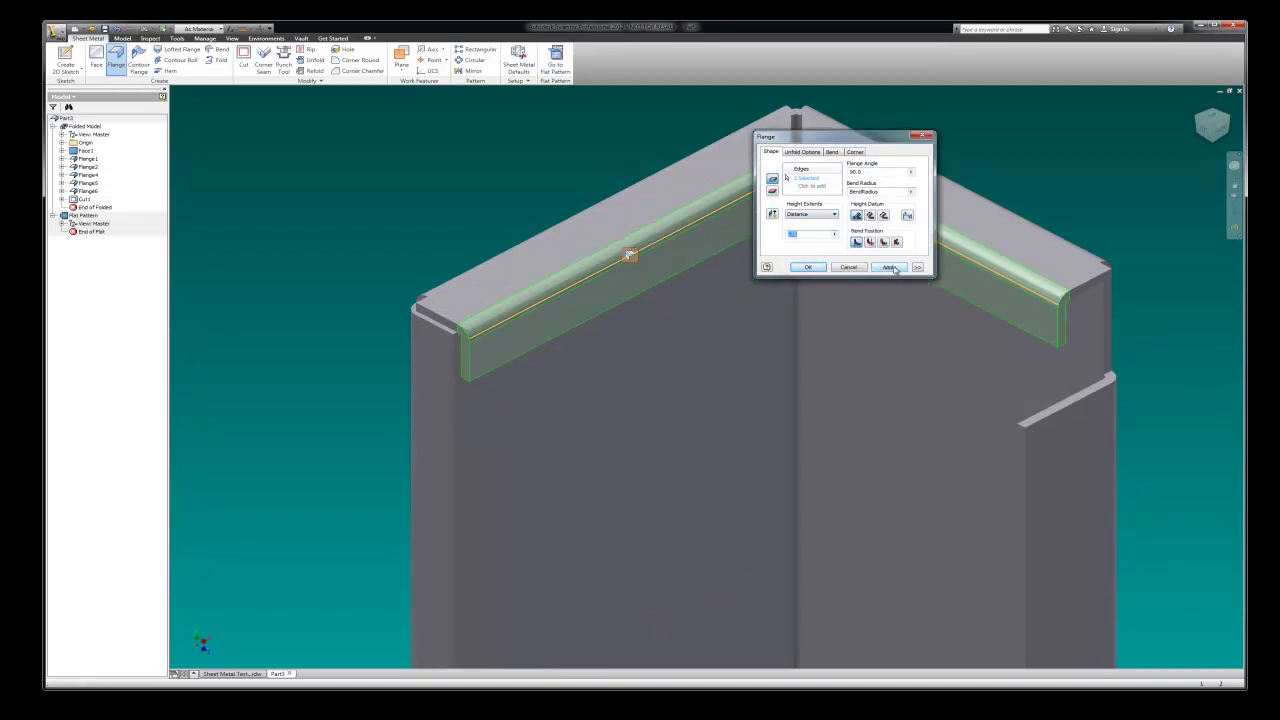
pyautogui.click(890, 267)
pyautogui.click(889, 267)
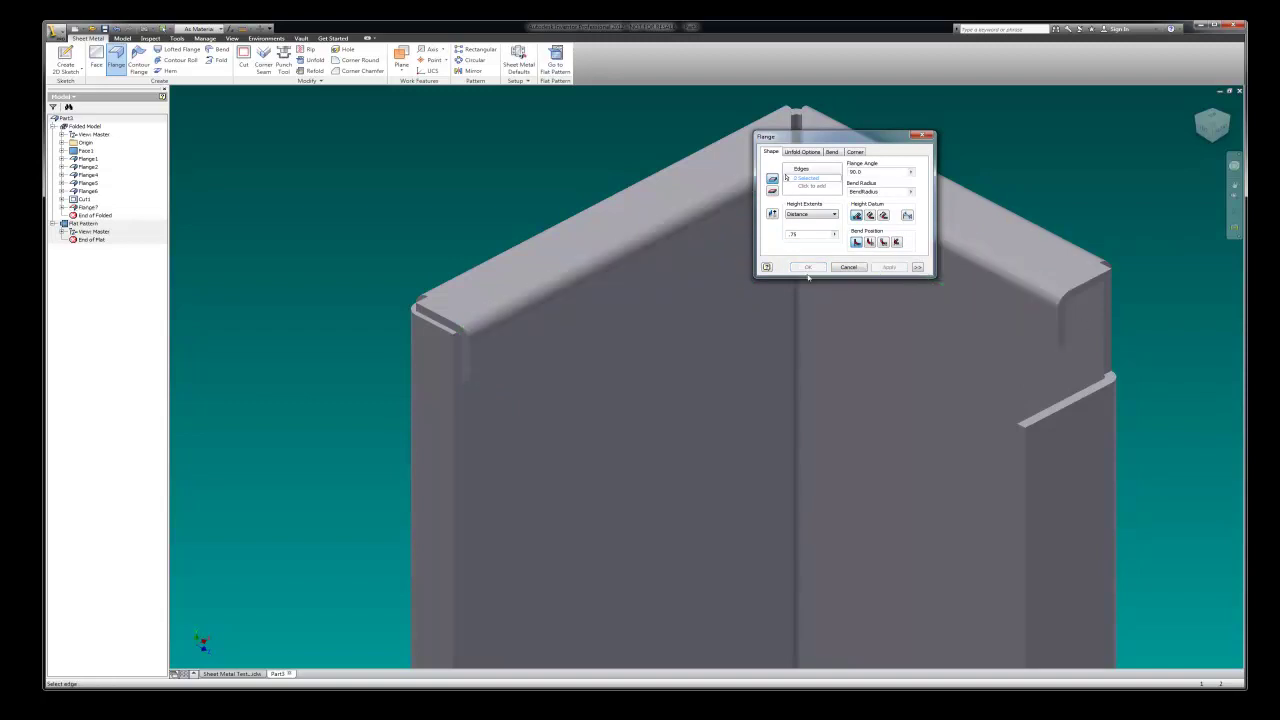
pyautogui.click(927, 135)
# Step: Open the part's flat pattern and examine the unfolded flanges, corner reliefs and side-flange cutout
pyautogui.scroll(5, 845, 150)
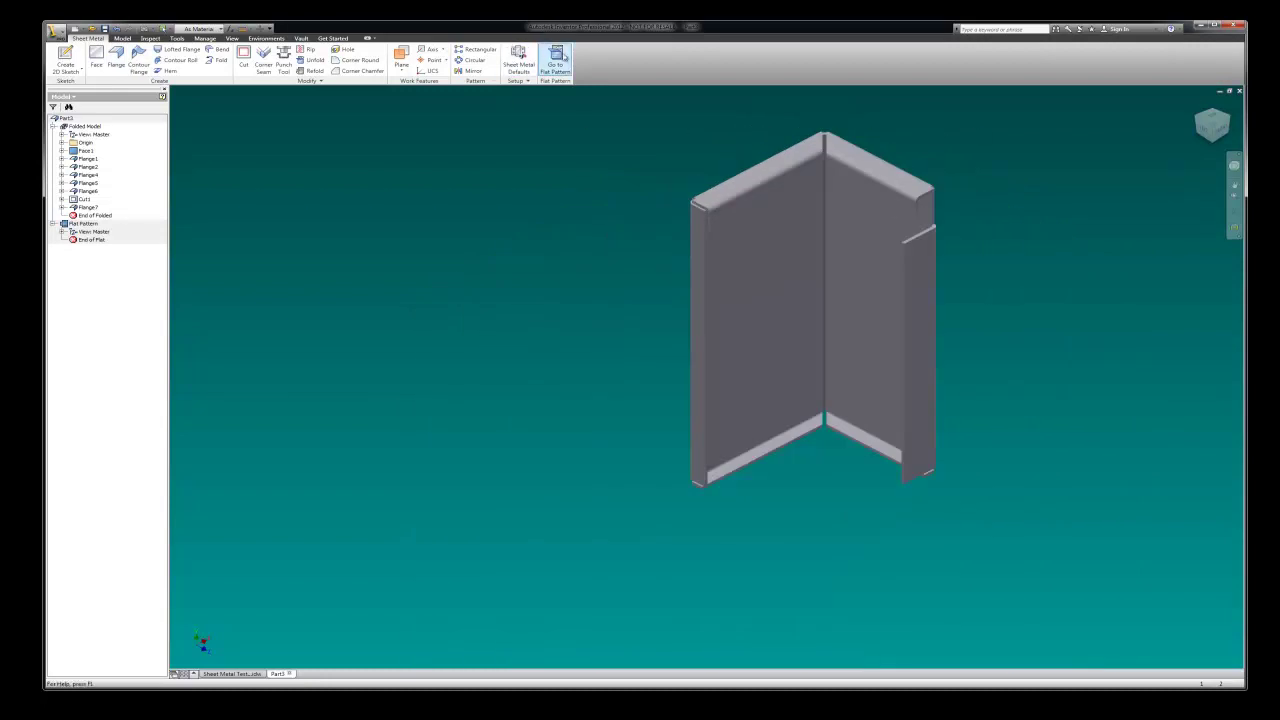
pyautogui.click(556, 58)
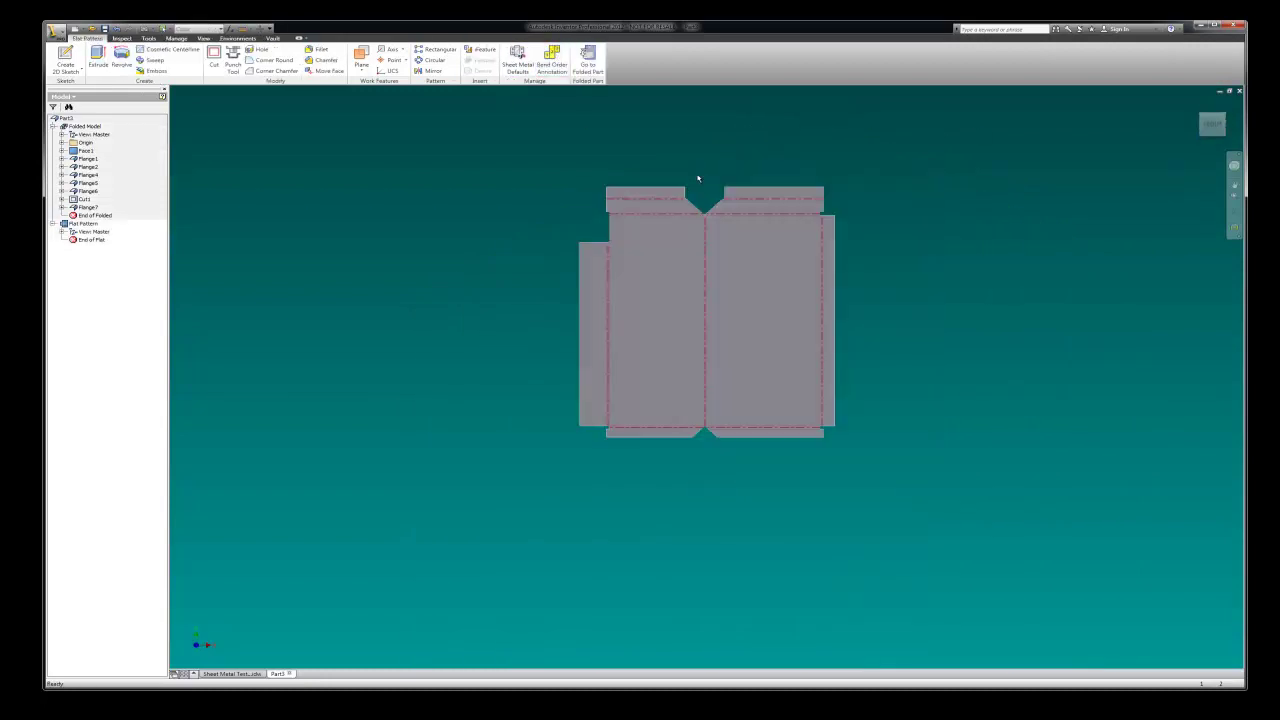
pyautogui.scroll(3, 697, 178)
pyautogui.scroll(-5, 694, 180)
pyautogui.scroll(2, 700, 186)
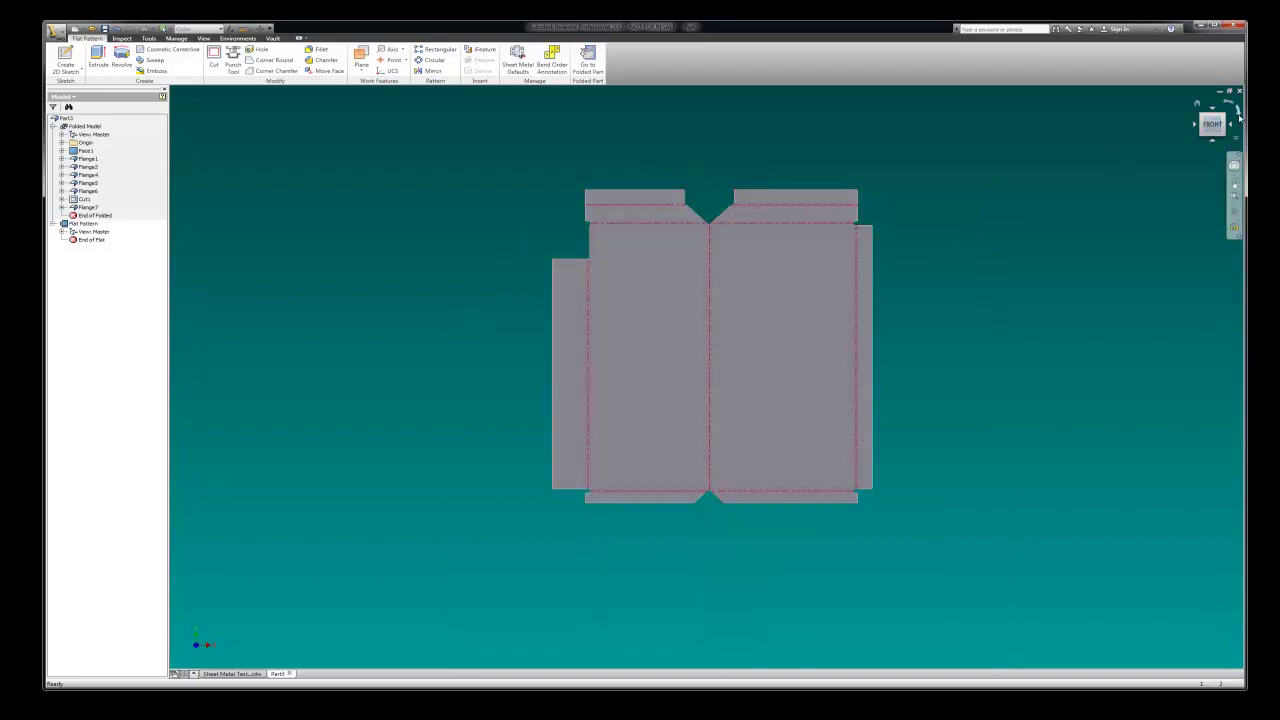
# Step: Return to the folded model and create a new drawing from the English ANSI (in).idw template
pyautogui.click(1240, 119)
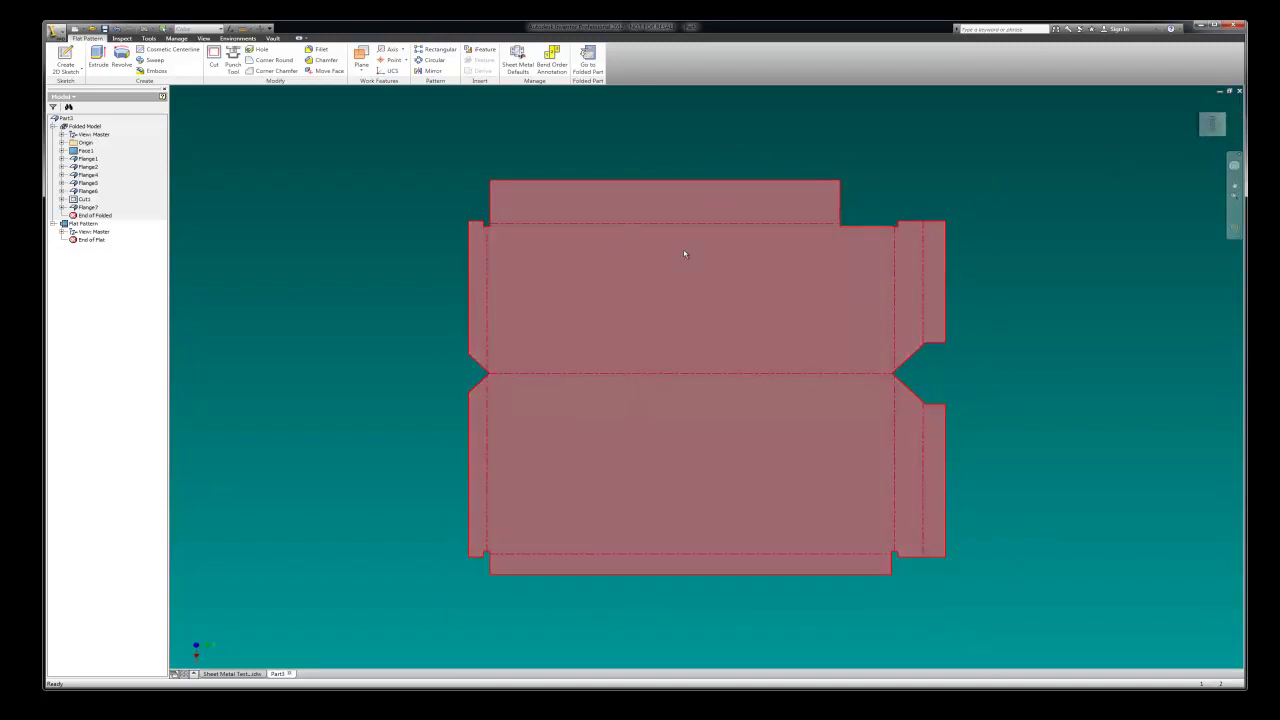
pyautogui.click(592, 63)
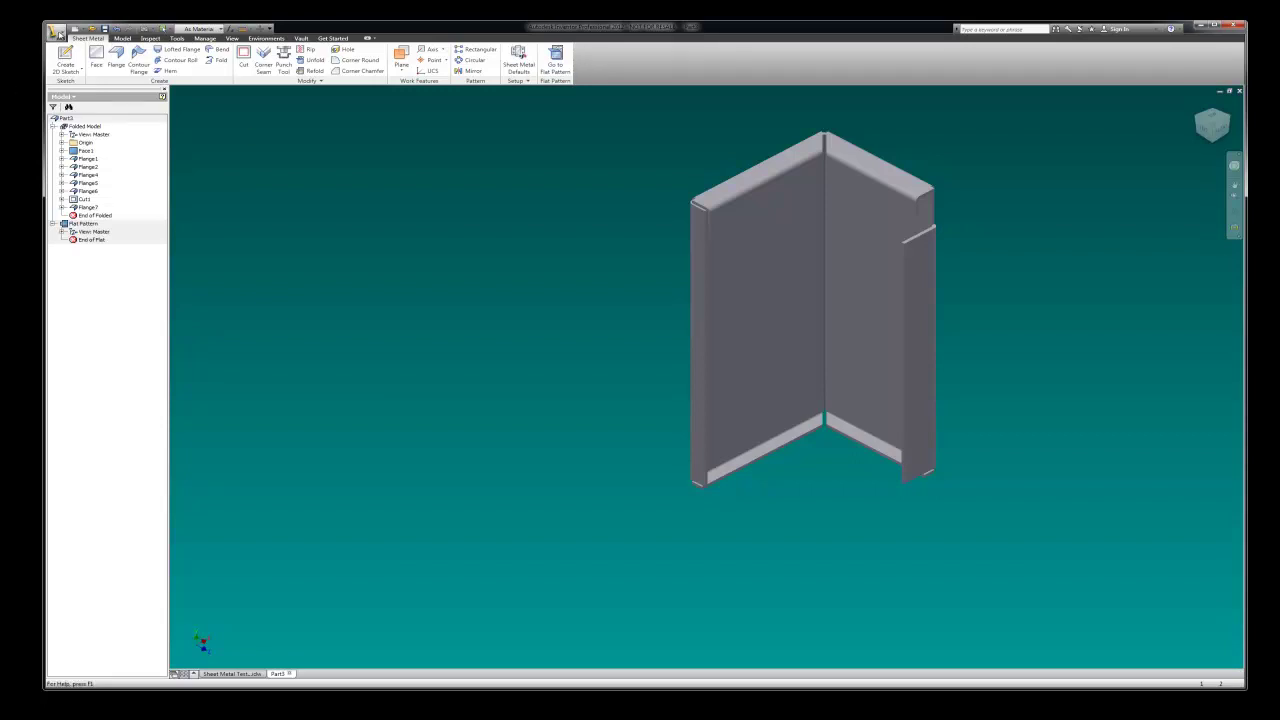
pyautogui.click(57, 32)
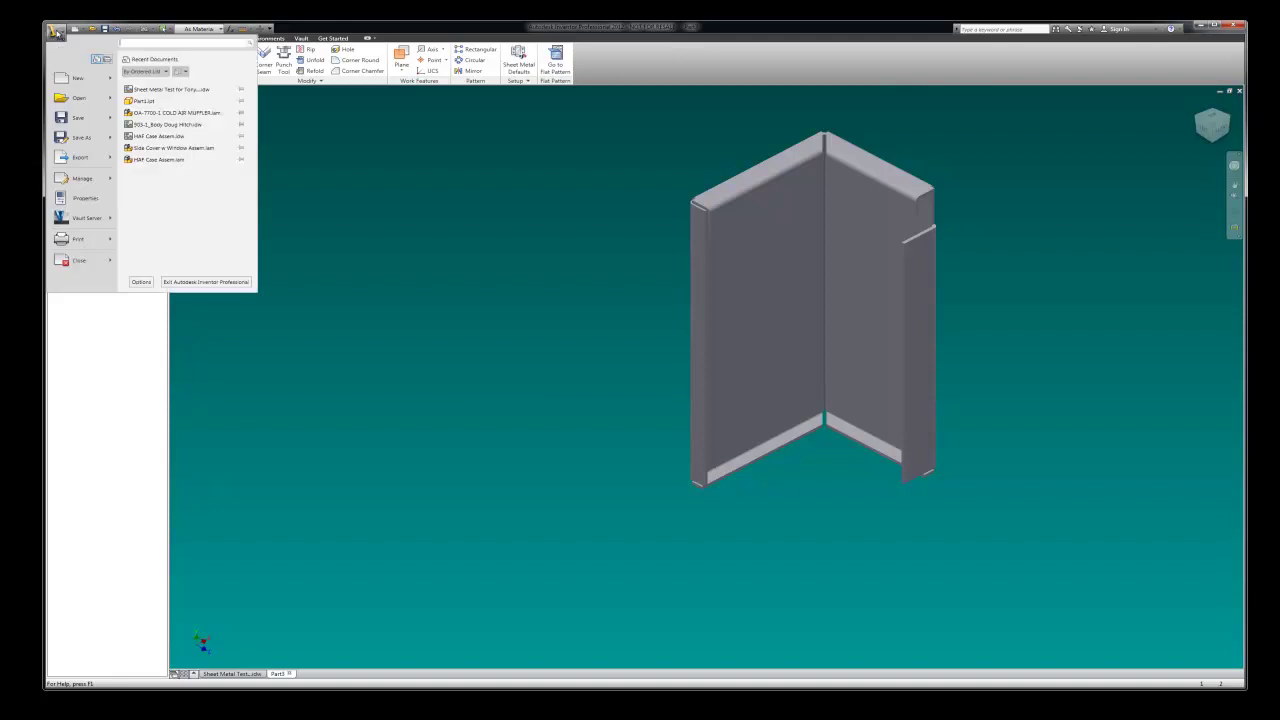
pyautogui.click(85, 83)
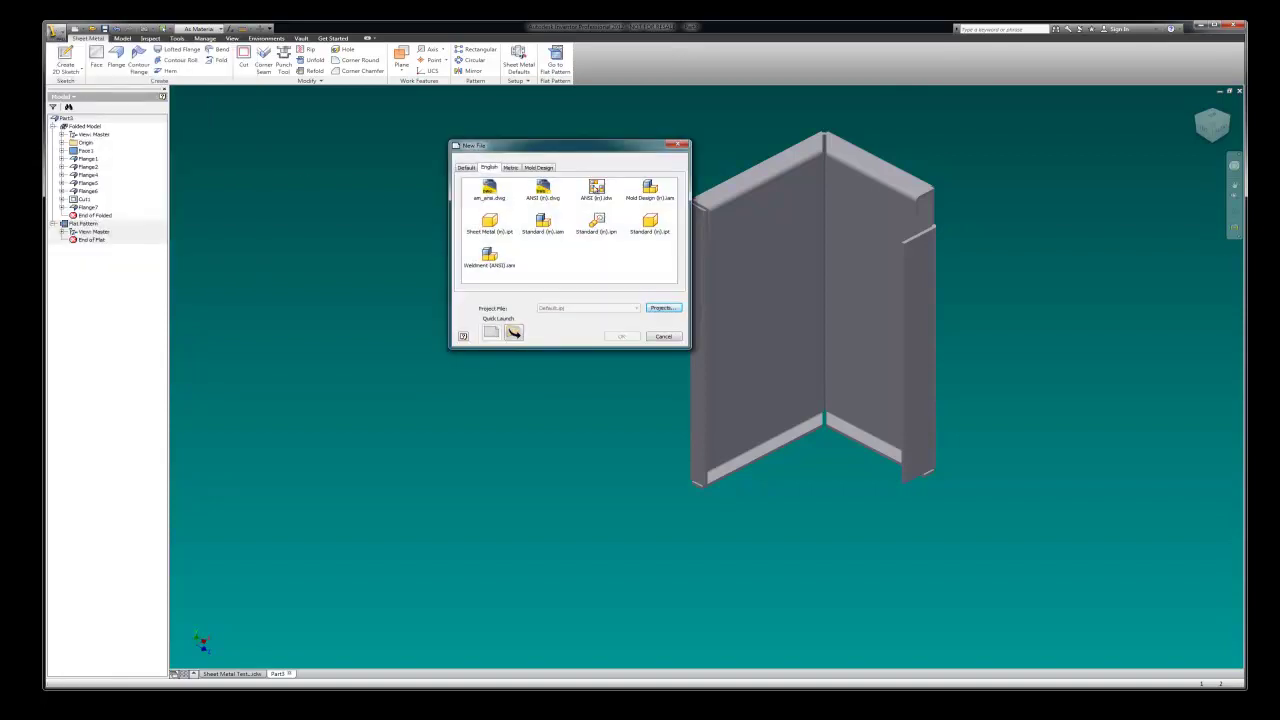
pyautogui.click(596, 190)
pyautogui.click(622, 336)
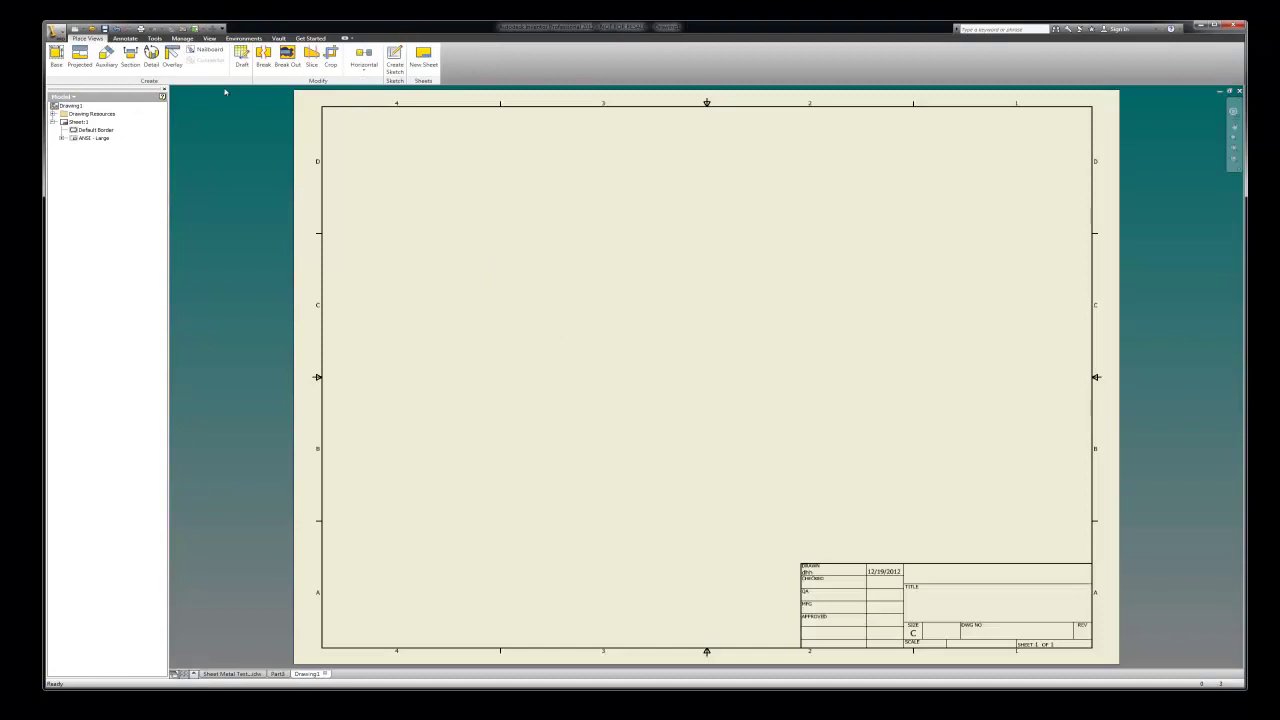
# Step: Try to place a base view of the folded part in its Current orientation at 1/2 scale
pyautogui.click(57, 60)
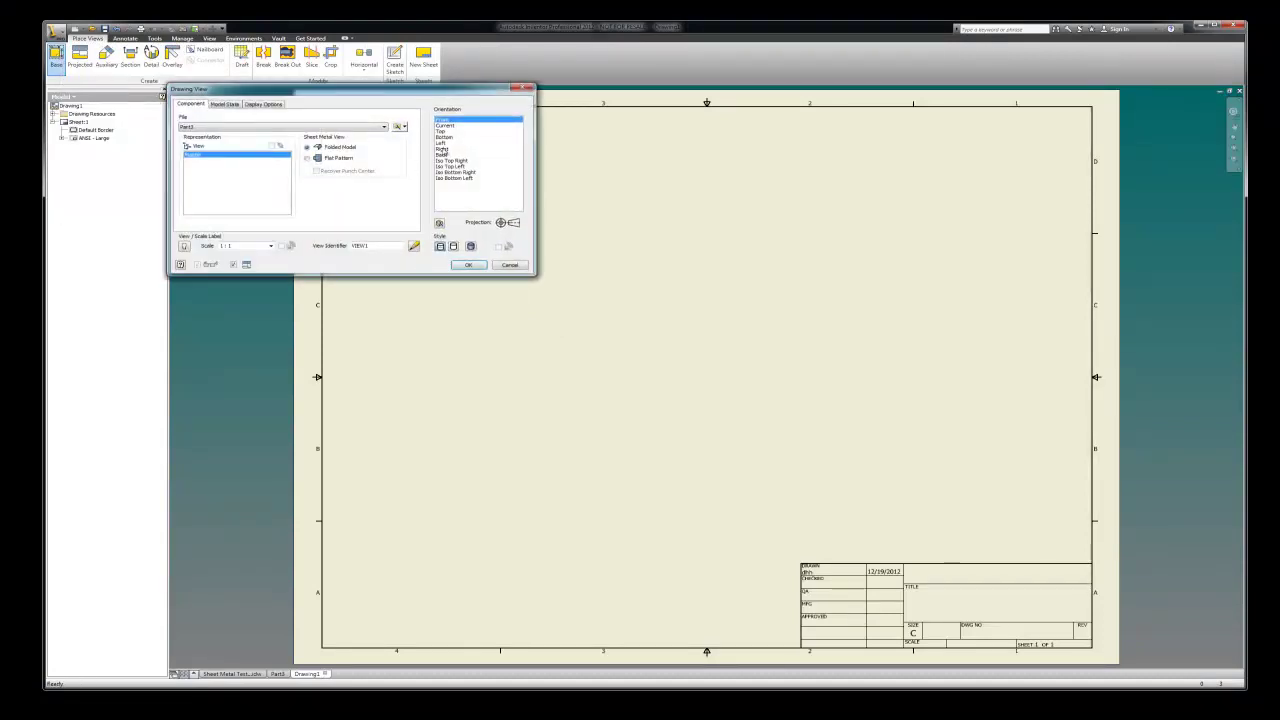
pyautogui.click(451, 126)
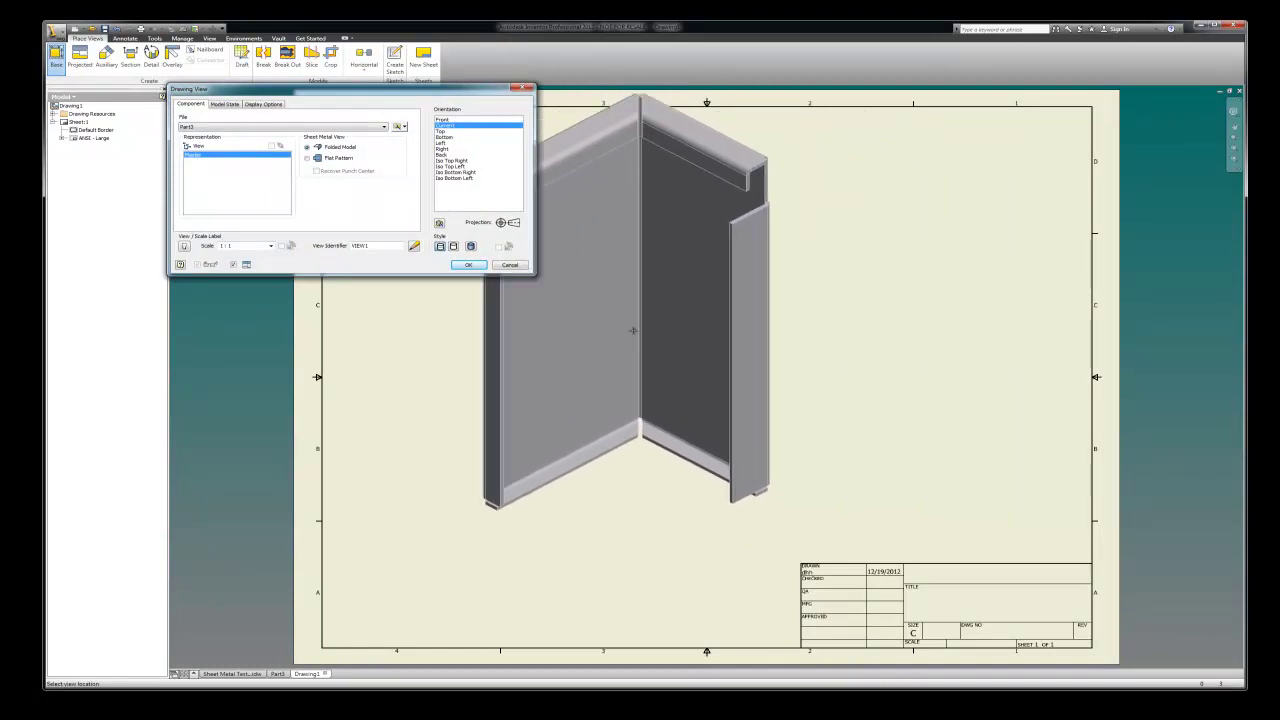
pyautogui.click(270, 245)
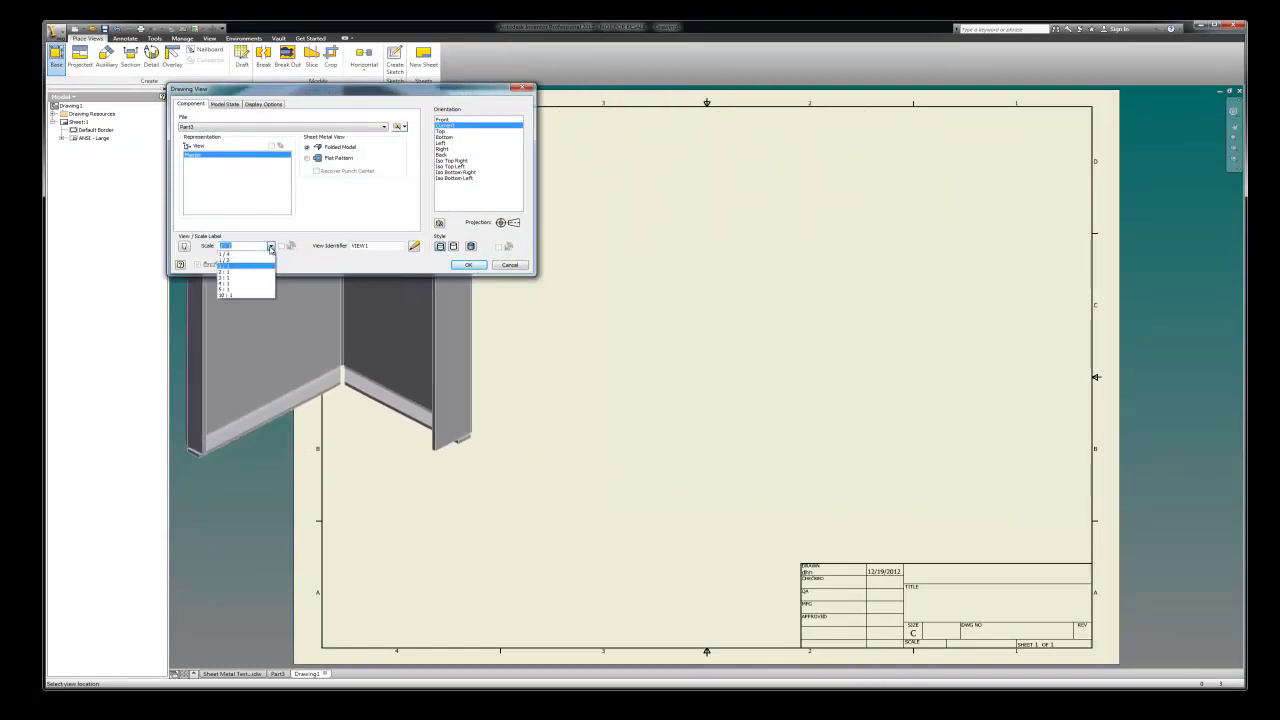
pyautogui.click(245, 260)
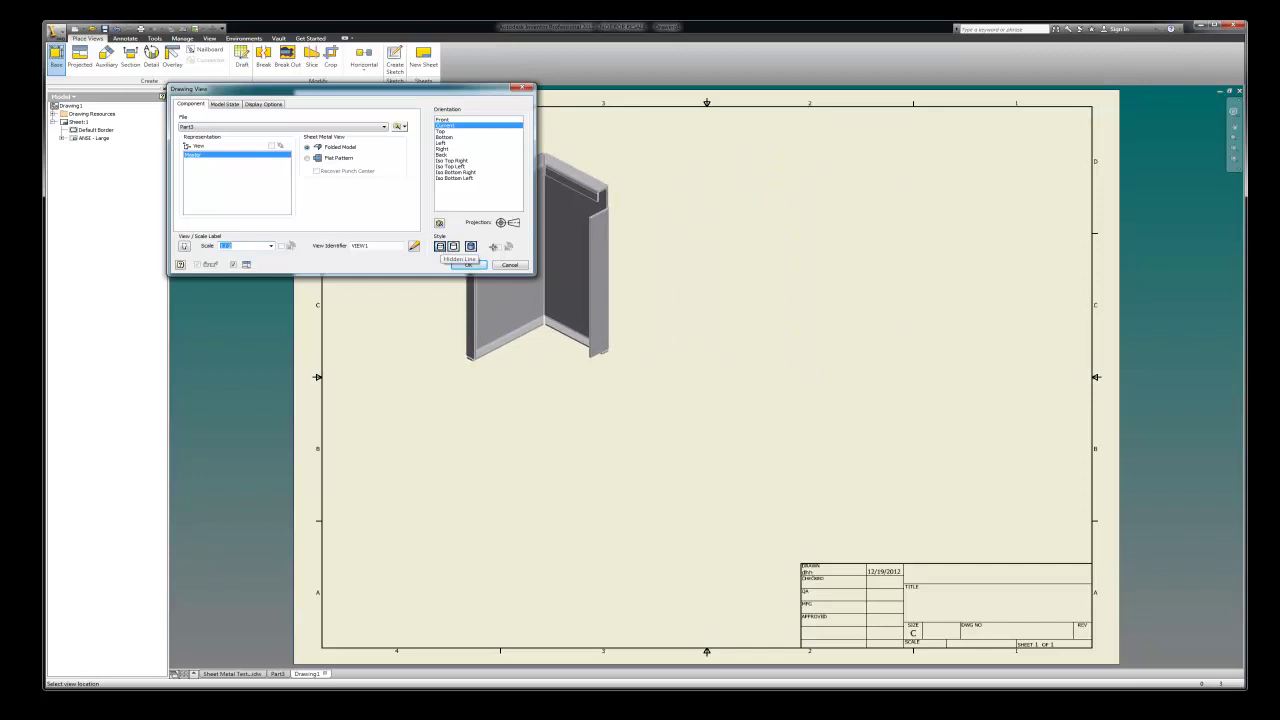
pyautogui.click(903, 291)
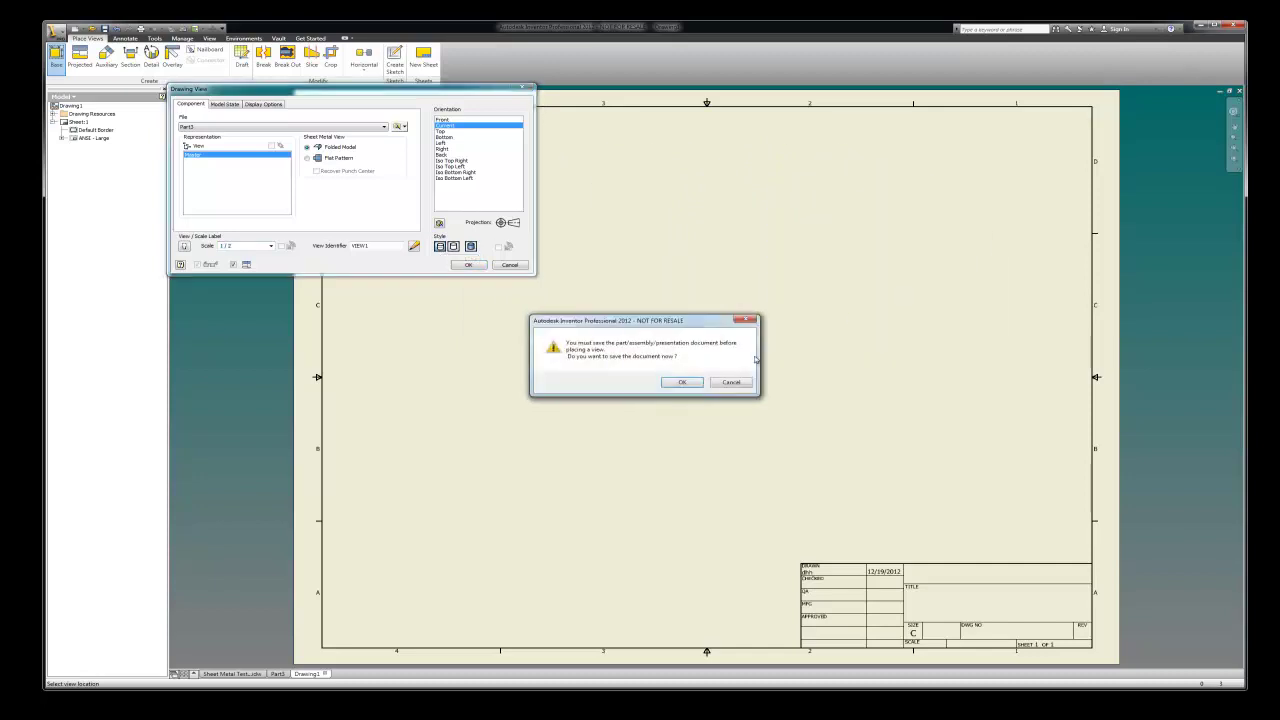
pyautogui.click(688, 387)
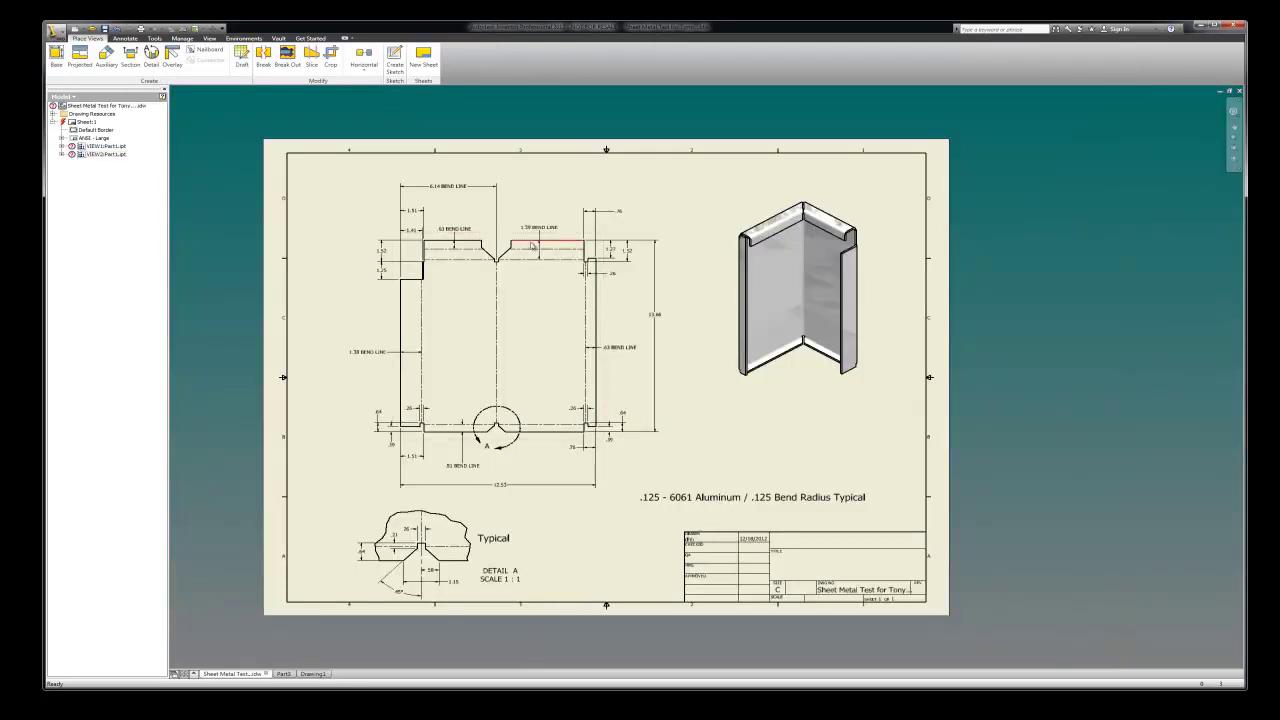
# Step: Close the earlier sheet metal test drawing and save the part to the desktop under a file name combining the person's first name and "box"
pyautogui.click(1239, 90)
pyautogui.hotkey('ctrl', 'Tab')
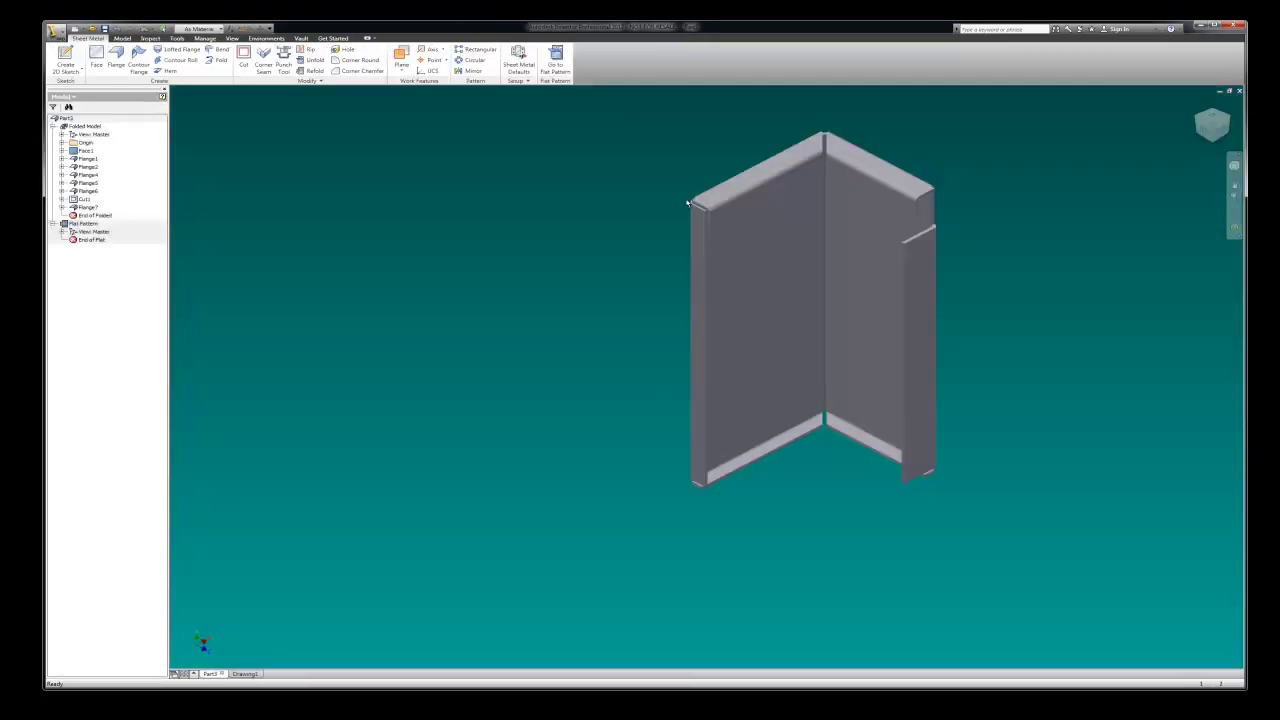
pyautogui.hotkey('ctrl', 'Tab')
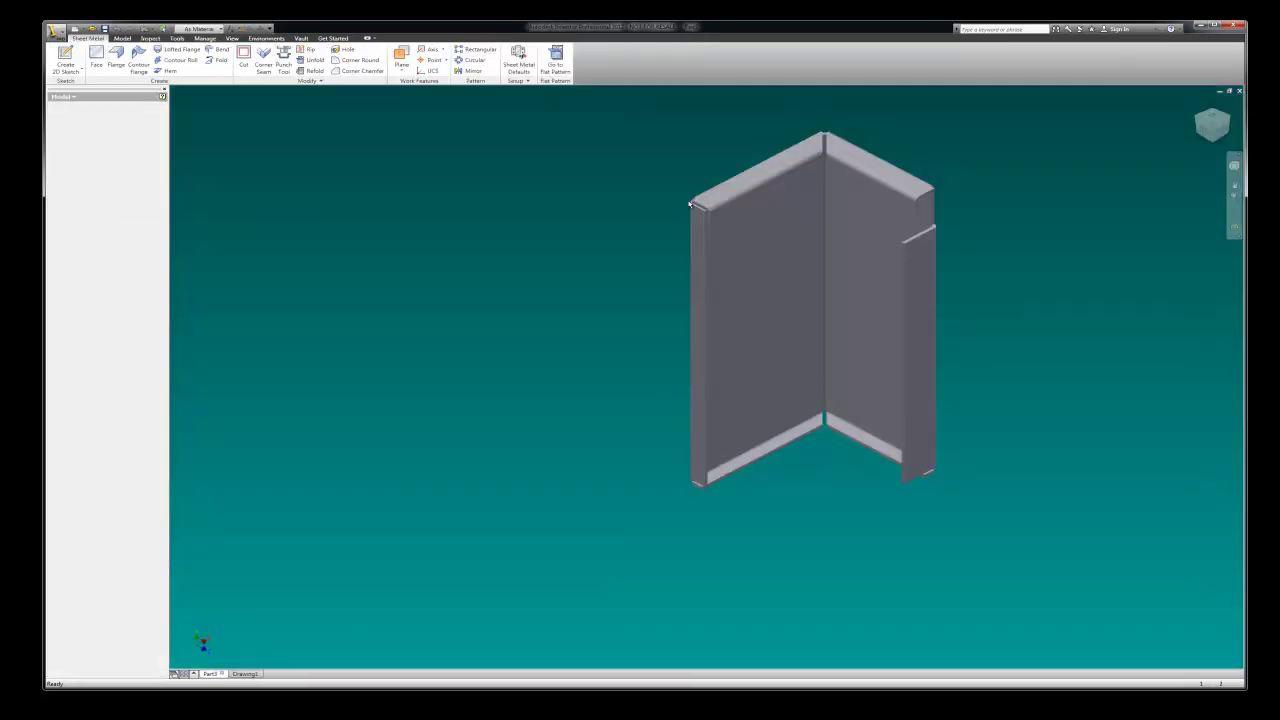
pyautogui.hotkey('ctrl', 'Tab')
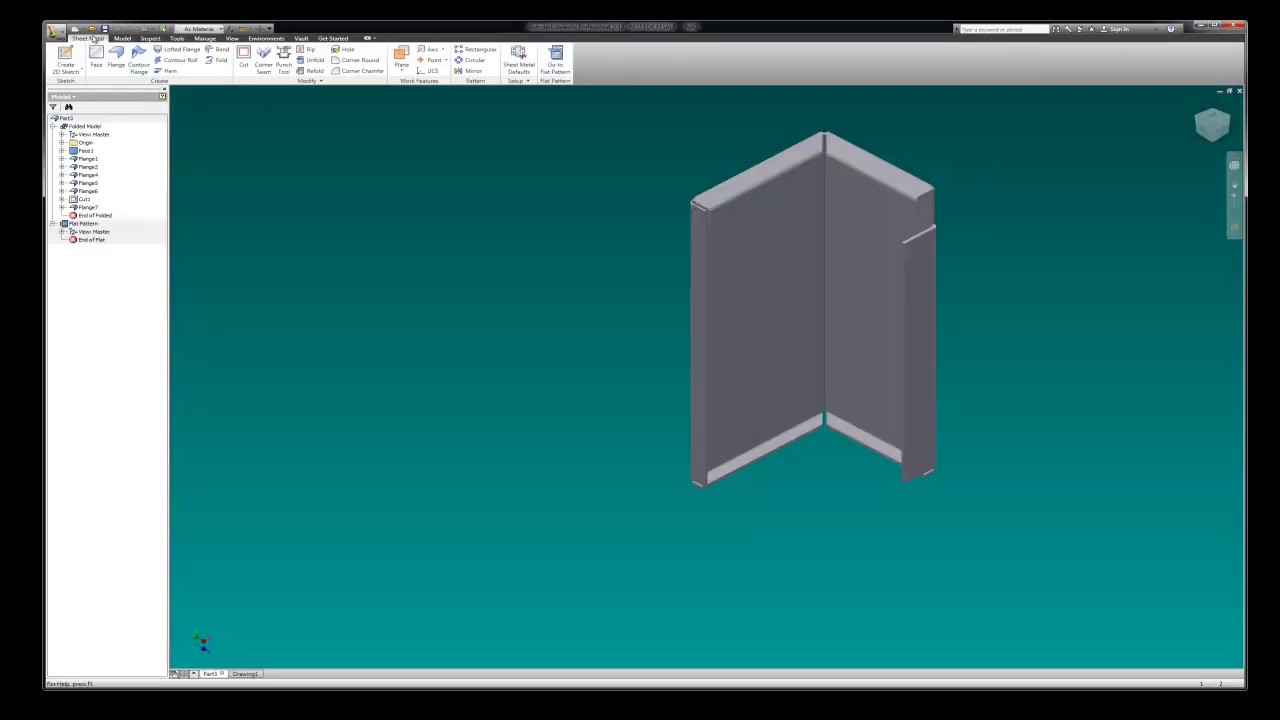
pyautogui.click(55, 32)
pyautogui.click(78, 117)
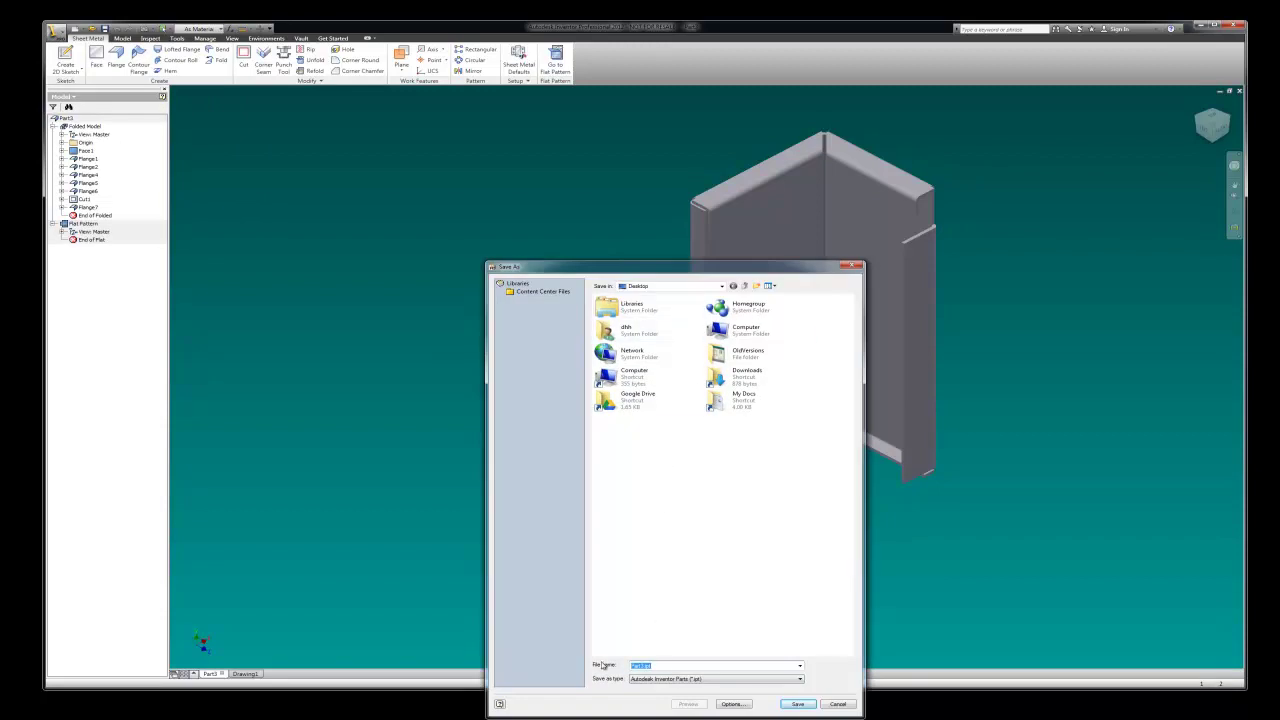
pyautogui.write("Tony's box")
pyautogui.click(798, 703)
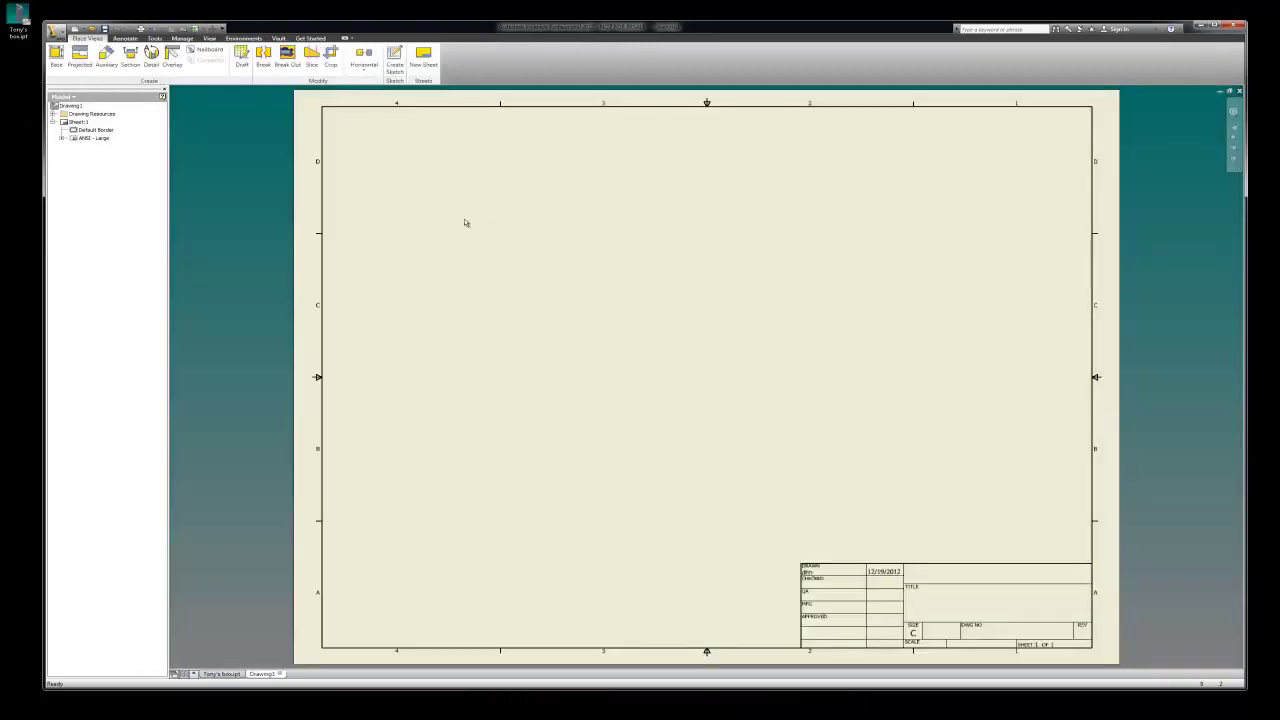
# Step: Place a base view of the saved folded part in its Current orientation at 1/2 scale in the sheet's upper right area
pyautogui.click(56, 56)
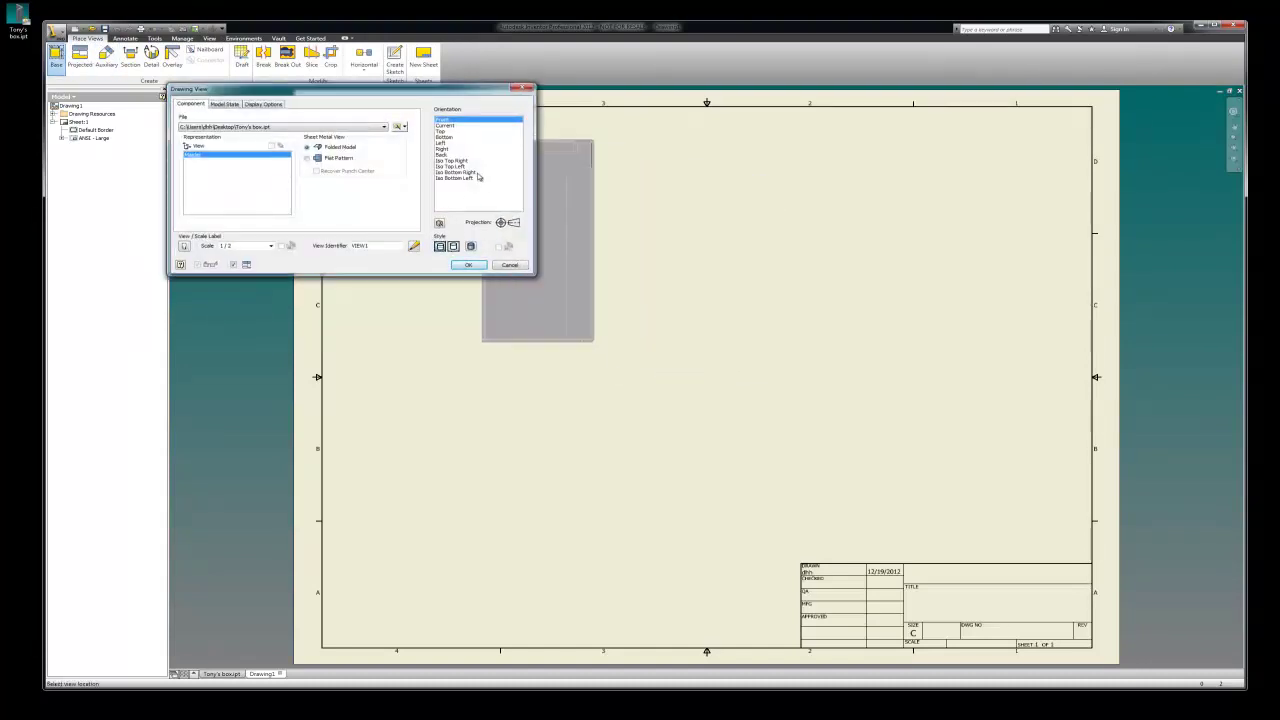
pyautogui.click(450, 126)
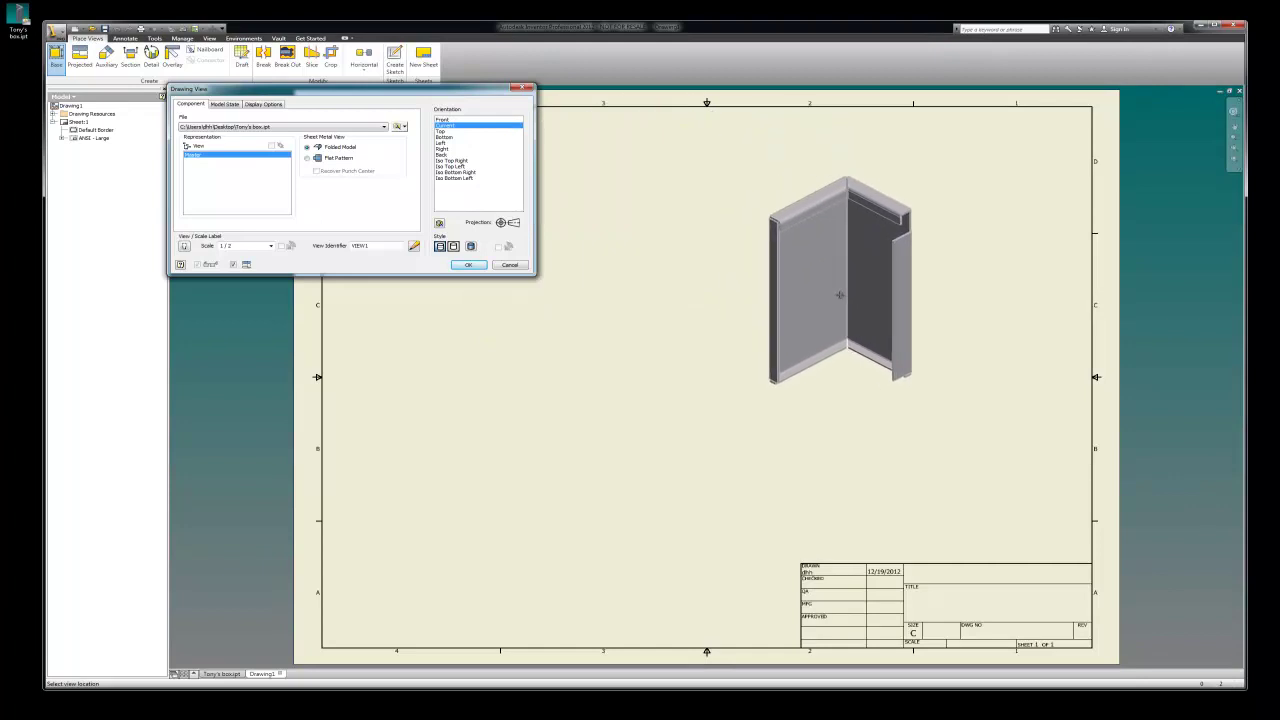
pyautogui.click(915, 275)
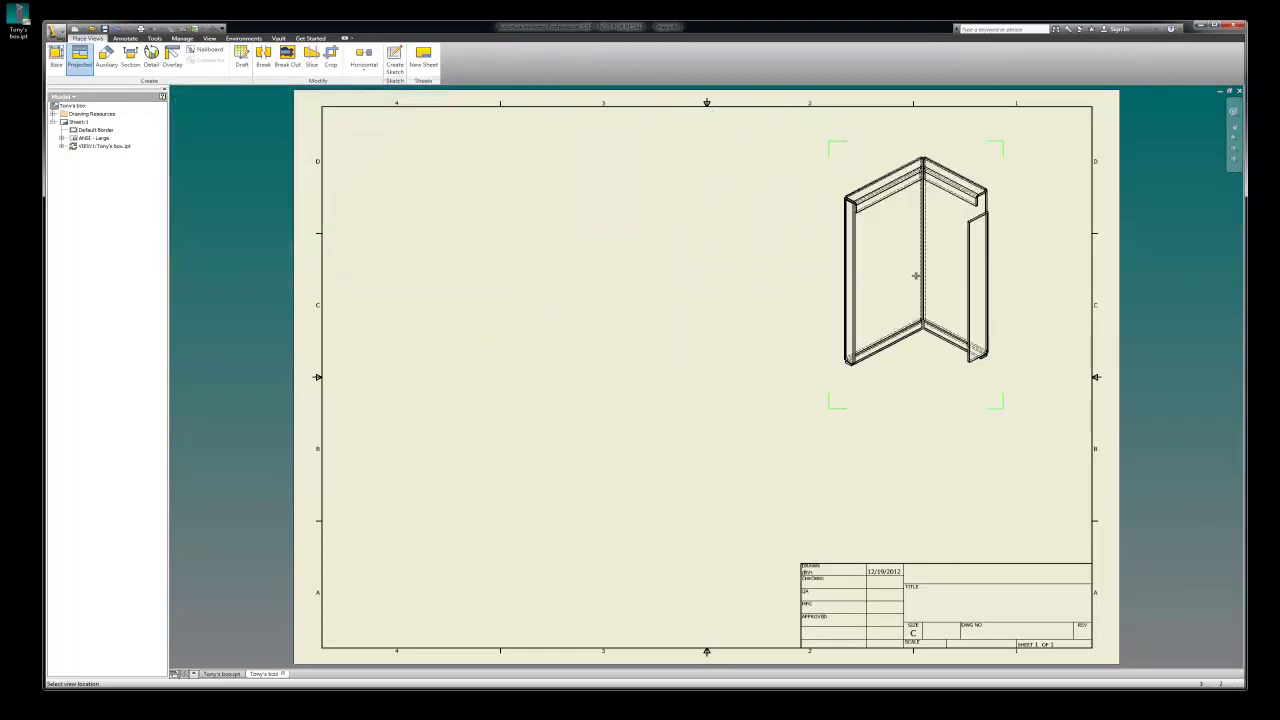
pyautogui.press('Escape')
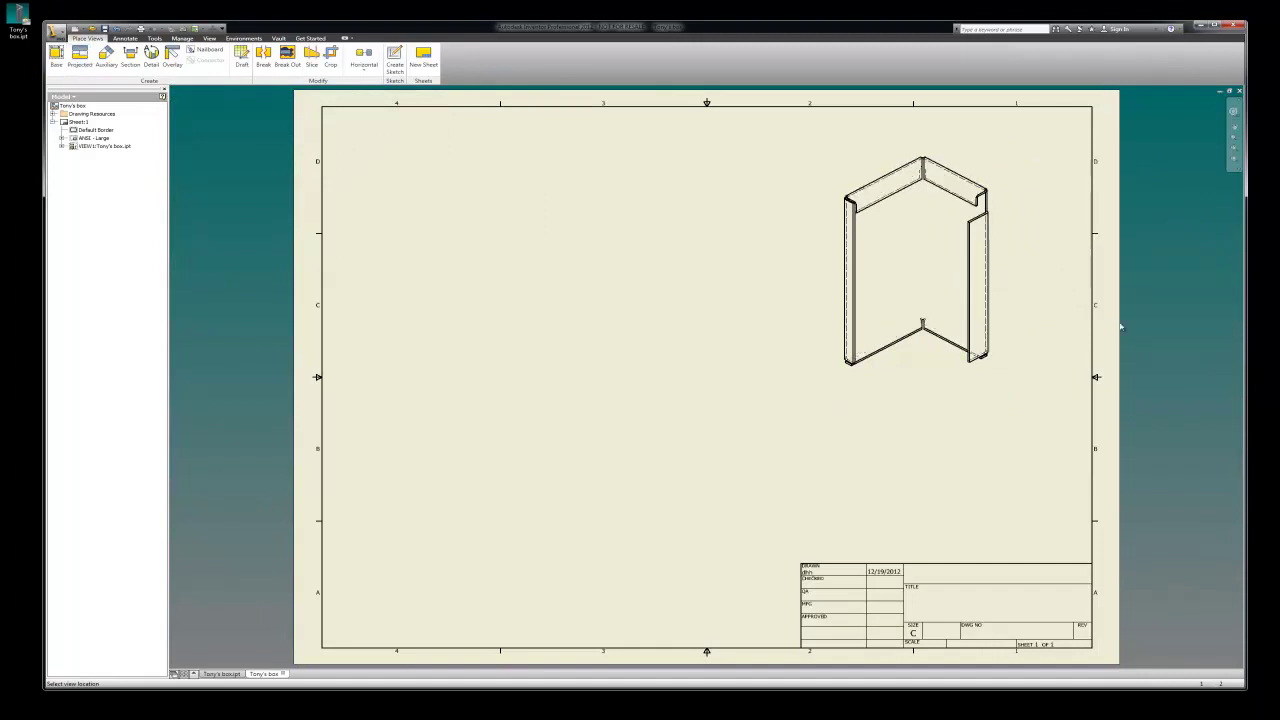
# Step: Edit the pictorial view of the folded part to use the shaded style without hidden lines
pyautogui.scroll(3, 1027, 345)
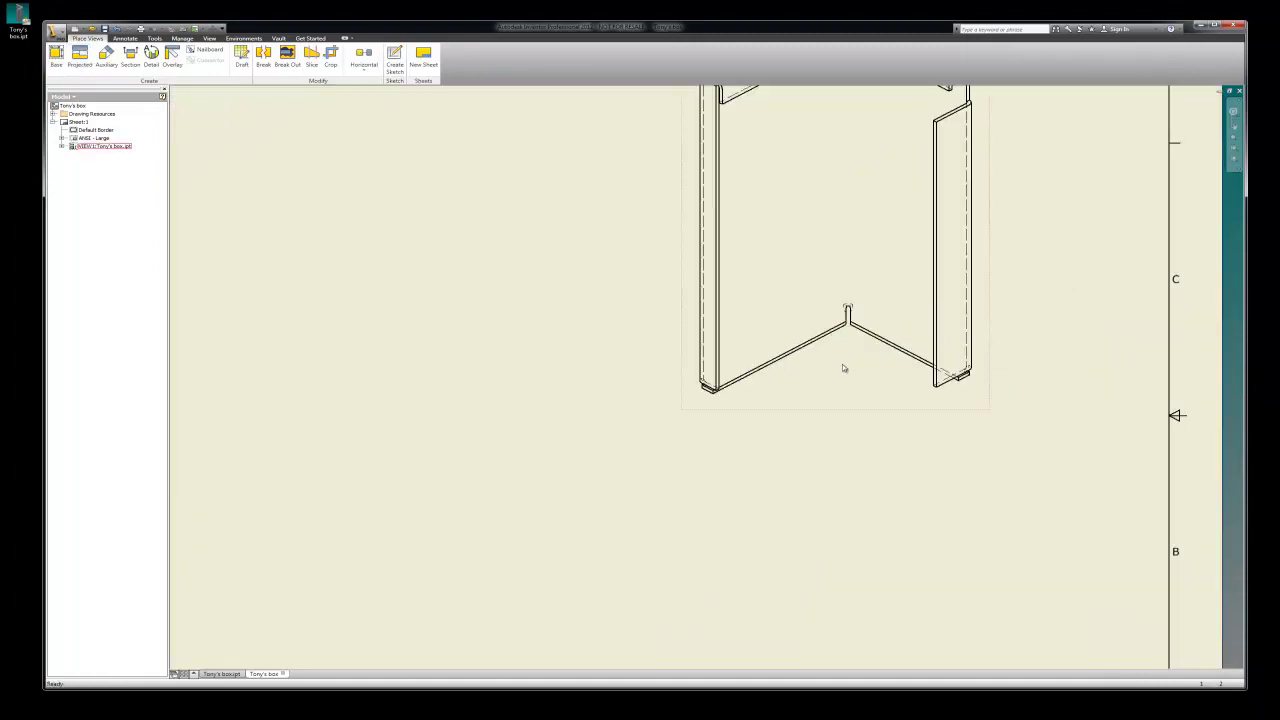
pyautogui.scroll(-2, 843, 369)
pyautogui.click(800, 355)
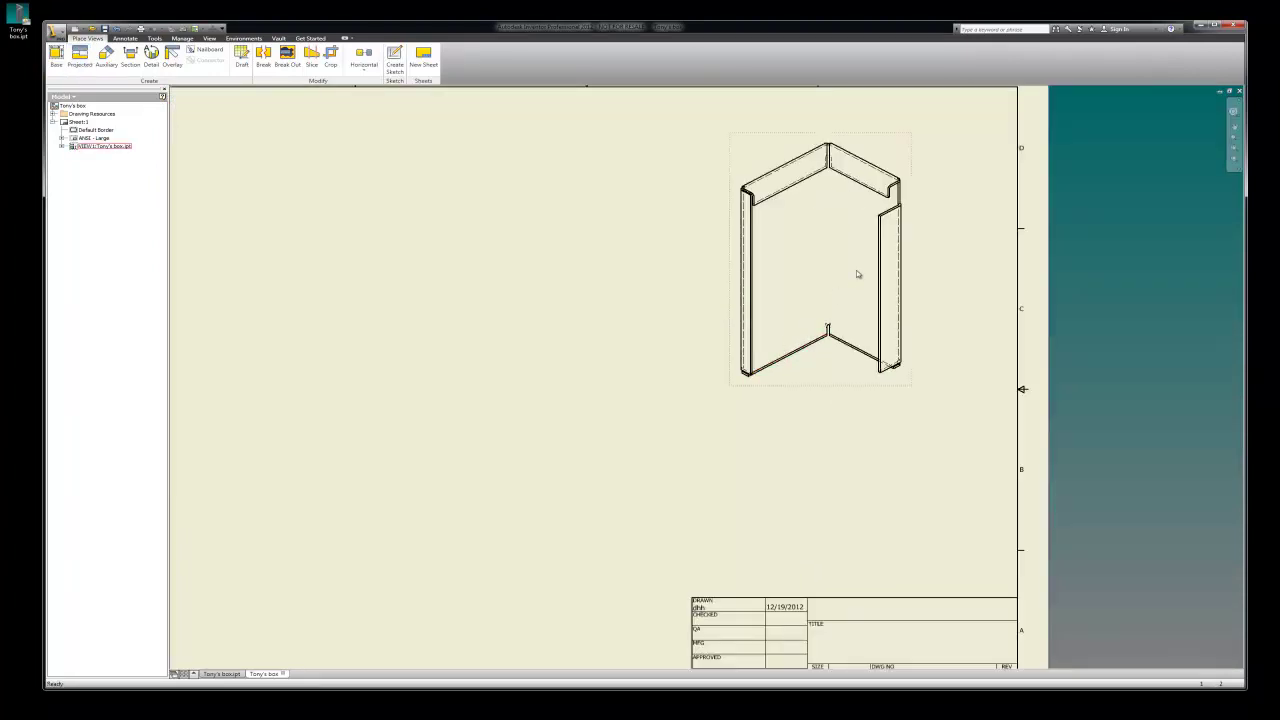
pyautogui.click(826, 393)
pyautogui.click(866, 380)
pyautogui.rightClick(866, 384)
pyautogui.click(864, 407)
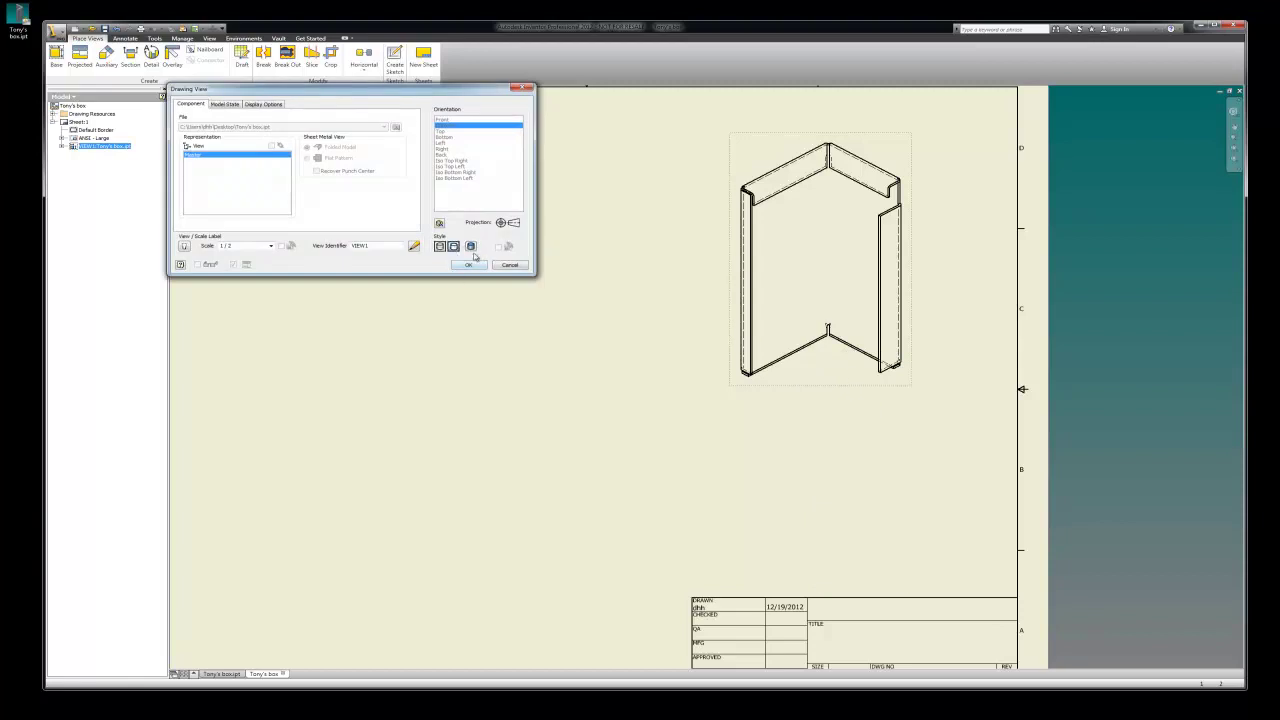
pyautogui.click(471, 246)
pyautogui.click(468, 264)
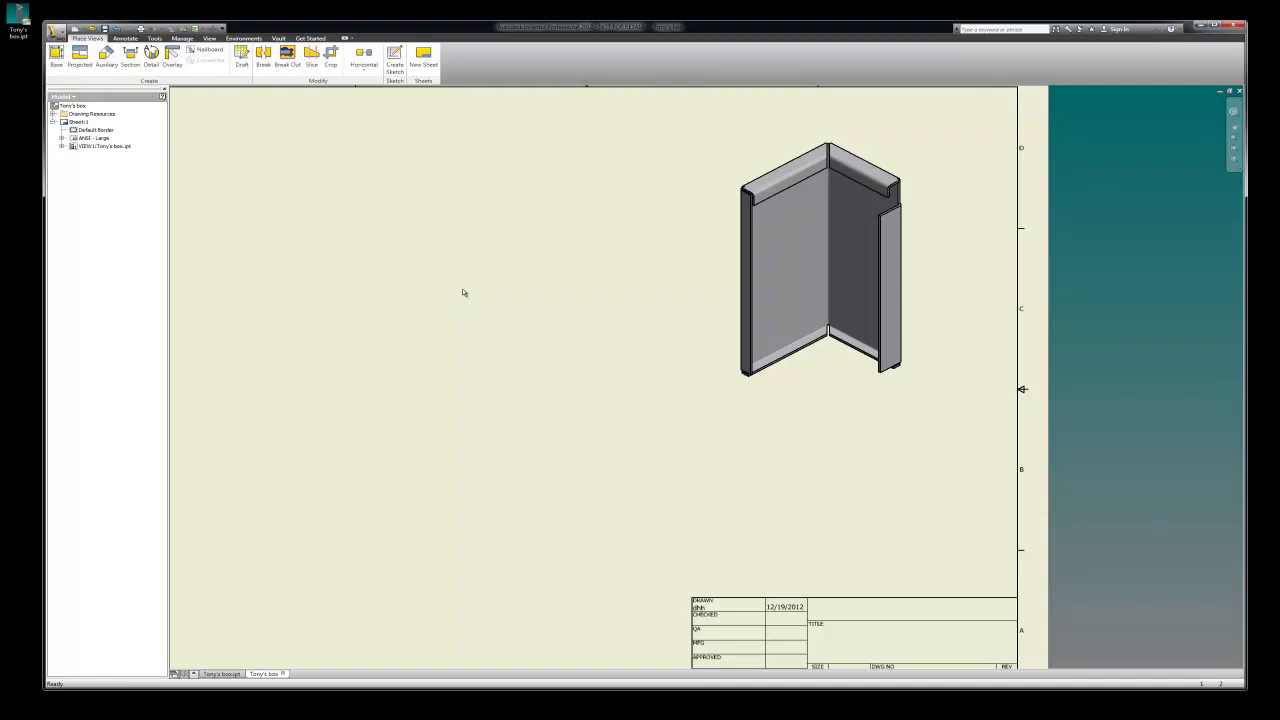
# Step: Switch to the part, open its flat pattern and return to the drawing
pyautogui.hotkey('ctrl', 'Tab')
pyautogui.click(518, 60)
pyautogui.press('Escape')
pyautogui.click(555, 62)
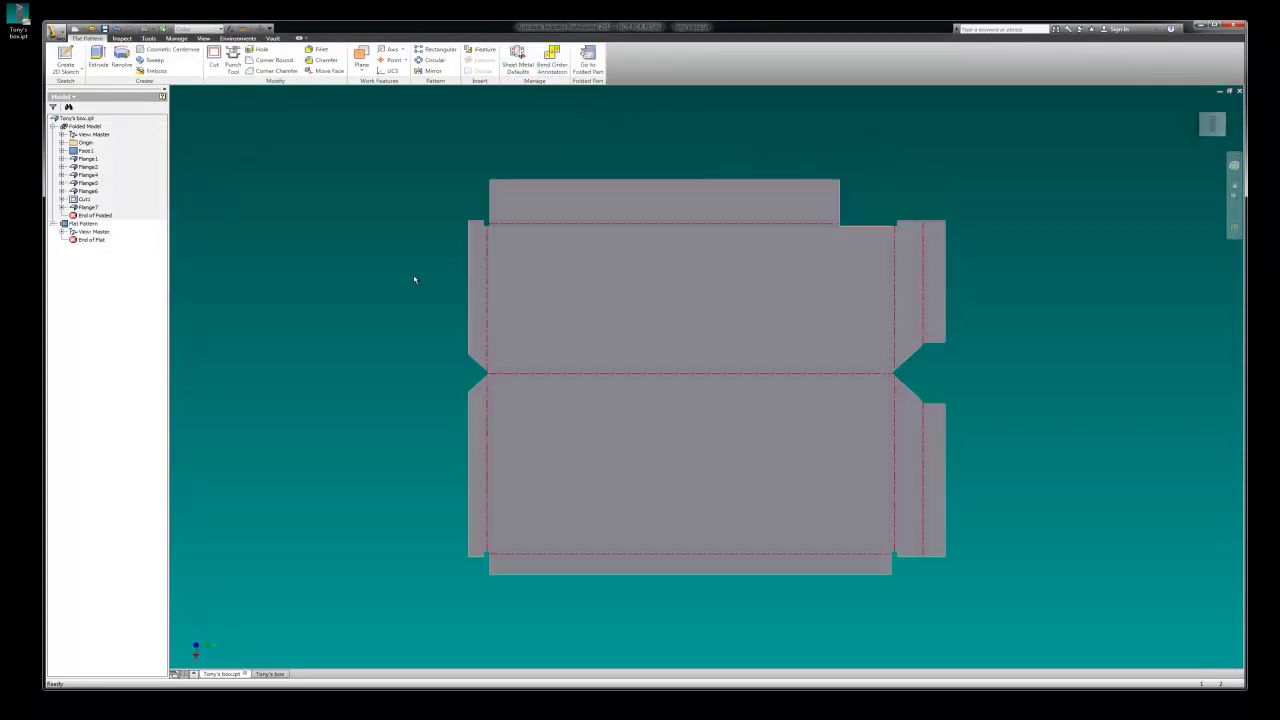
pyautogui.hotkey('ctrl', 'Tab')
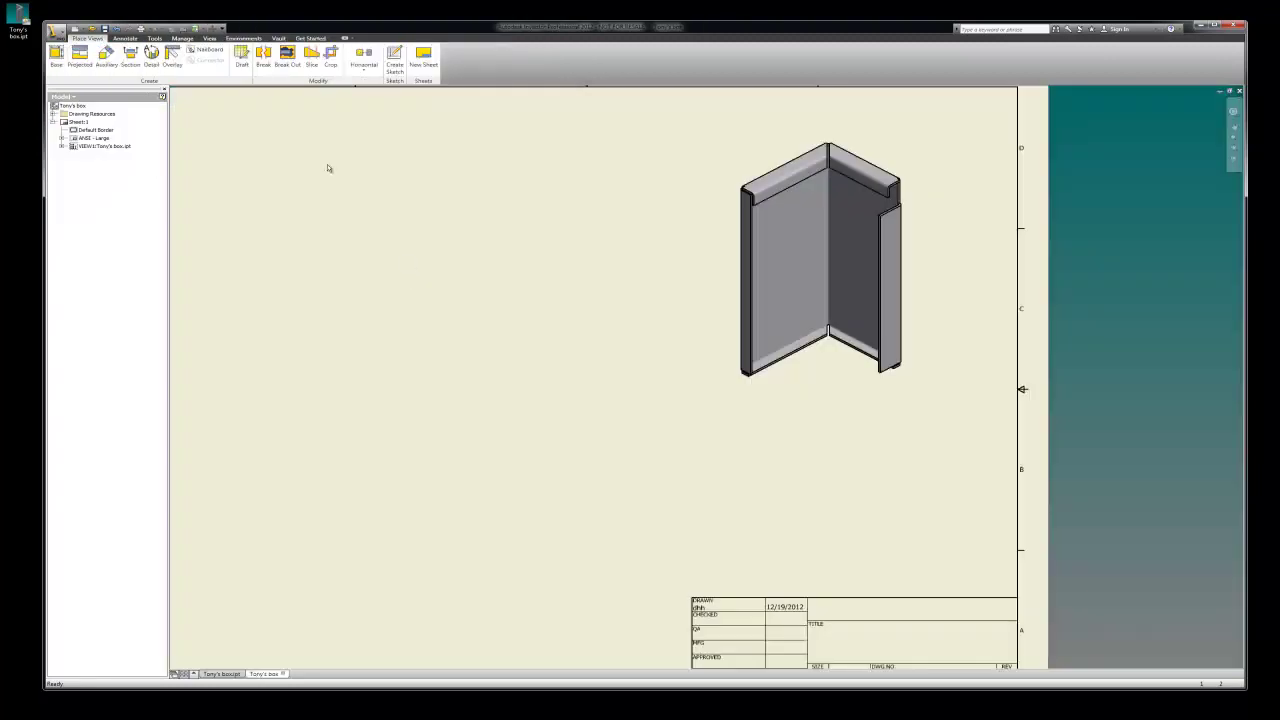
# Step: Try adding a second 1/2 scale base view using the Current orientation of the folded model, and delete that view
pyautogui.click(56, 56)
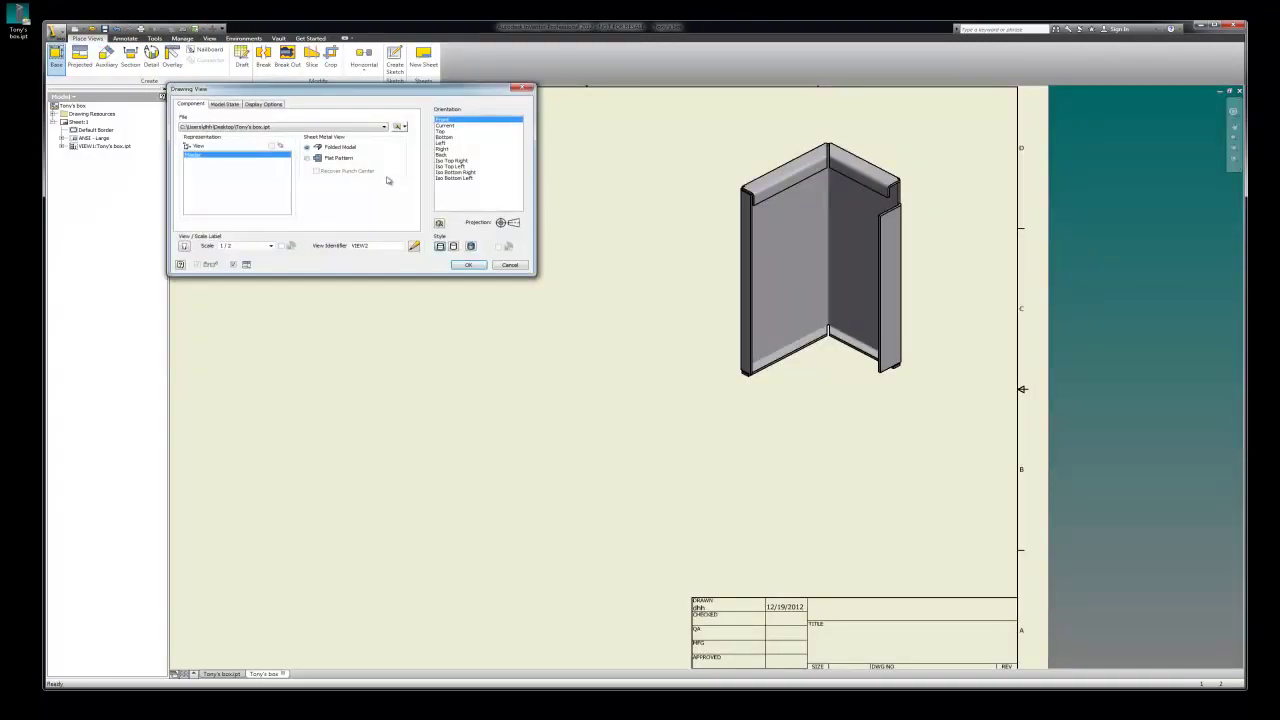
pyautogui.click(445, 127)
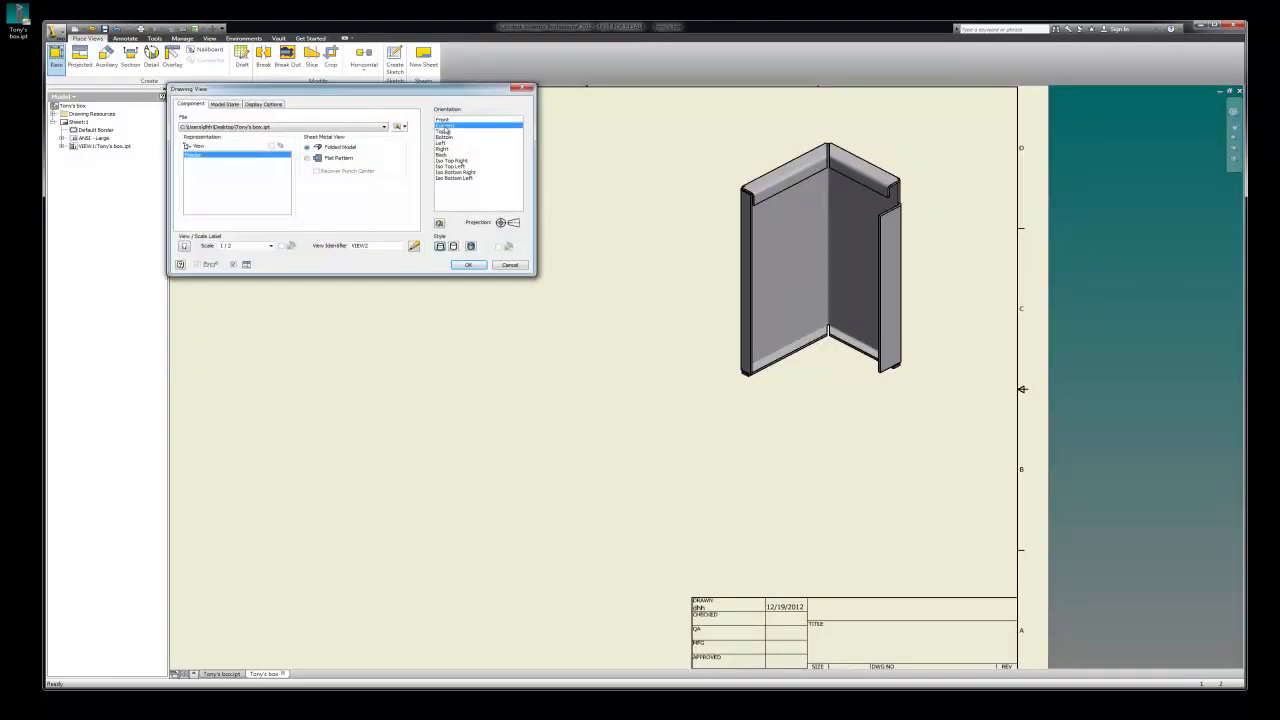
pyautogui.click(468, 264)
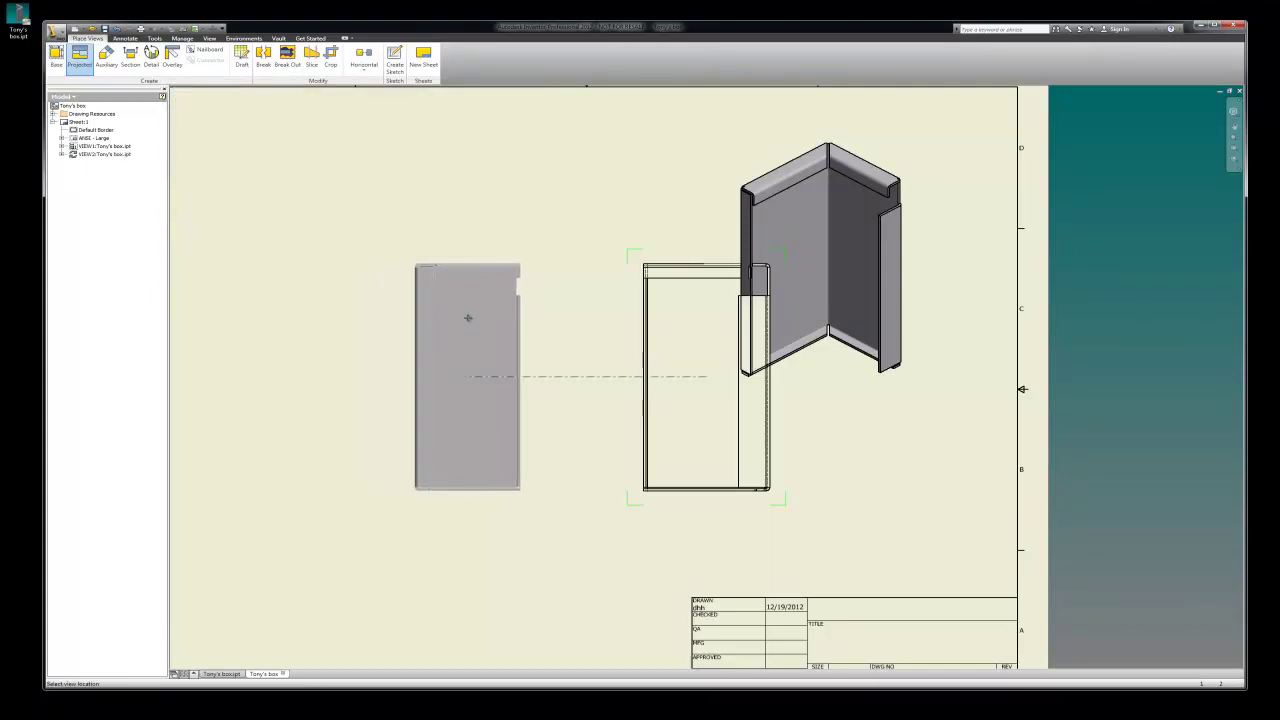
pyautogui.rightClick(633, 313)
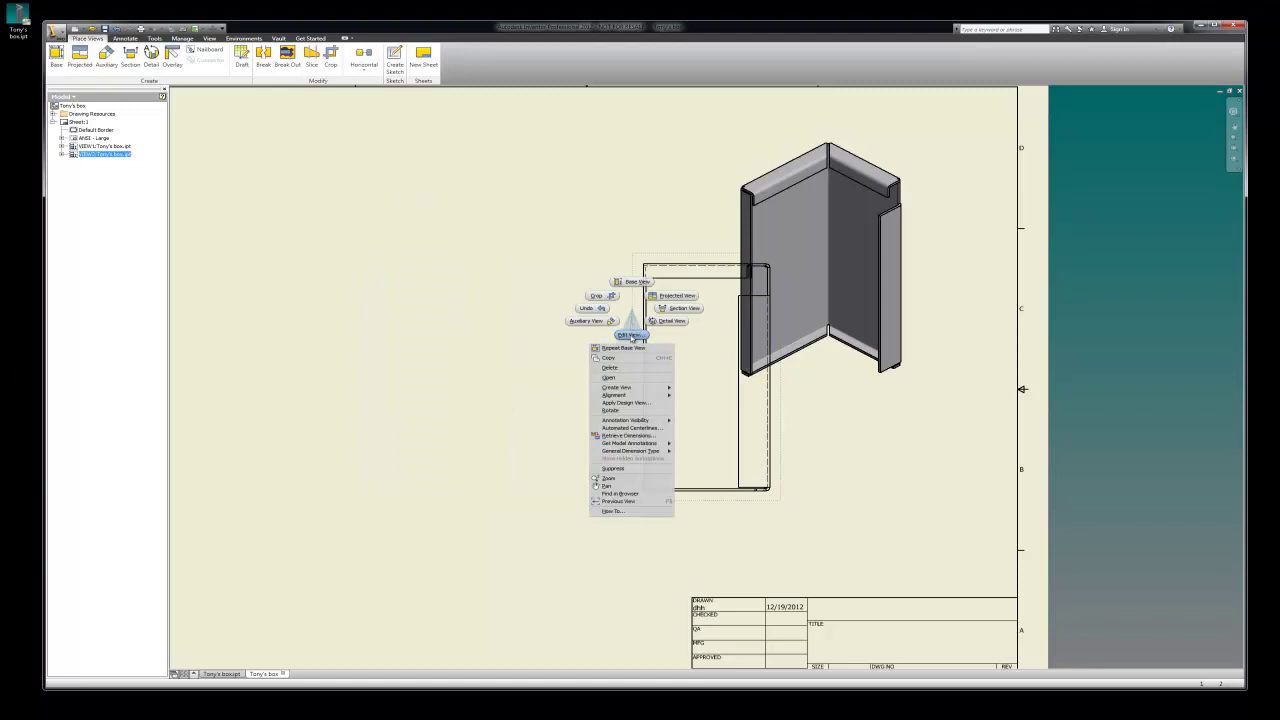
pyautogui.click(612, 368)
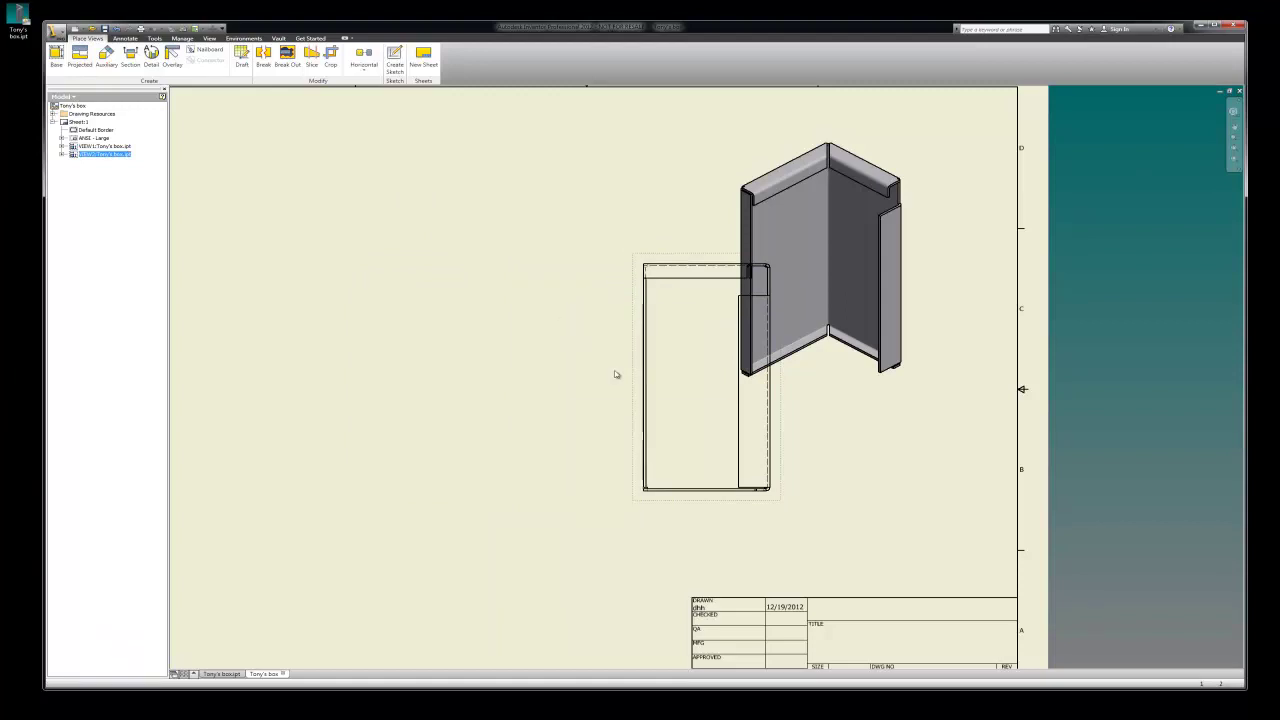
pyautogui.click(649, 381)
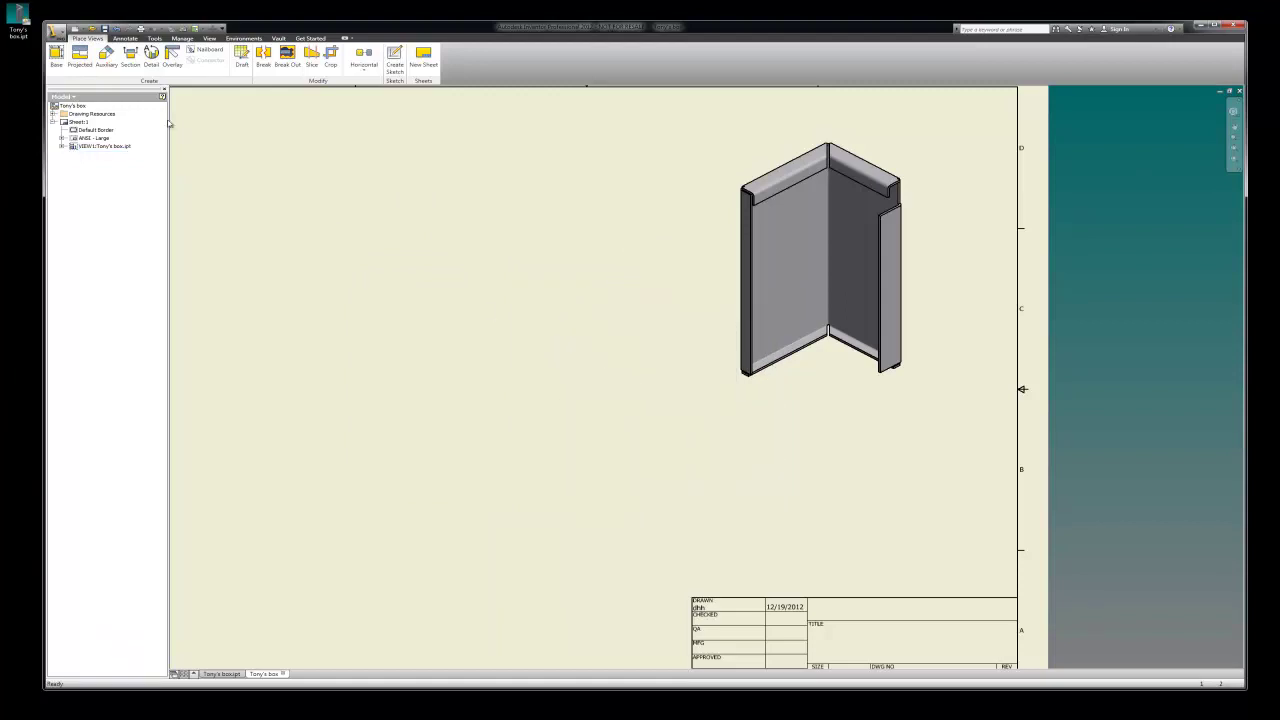
pyautogui.click(56, 57)
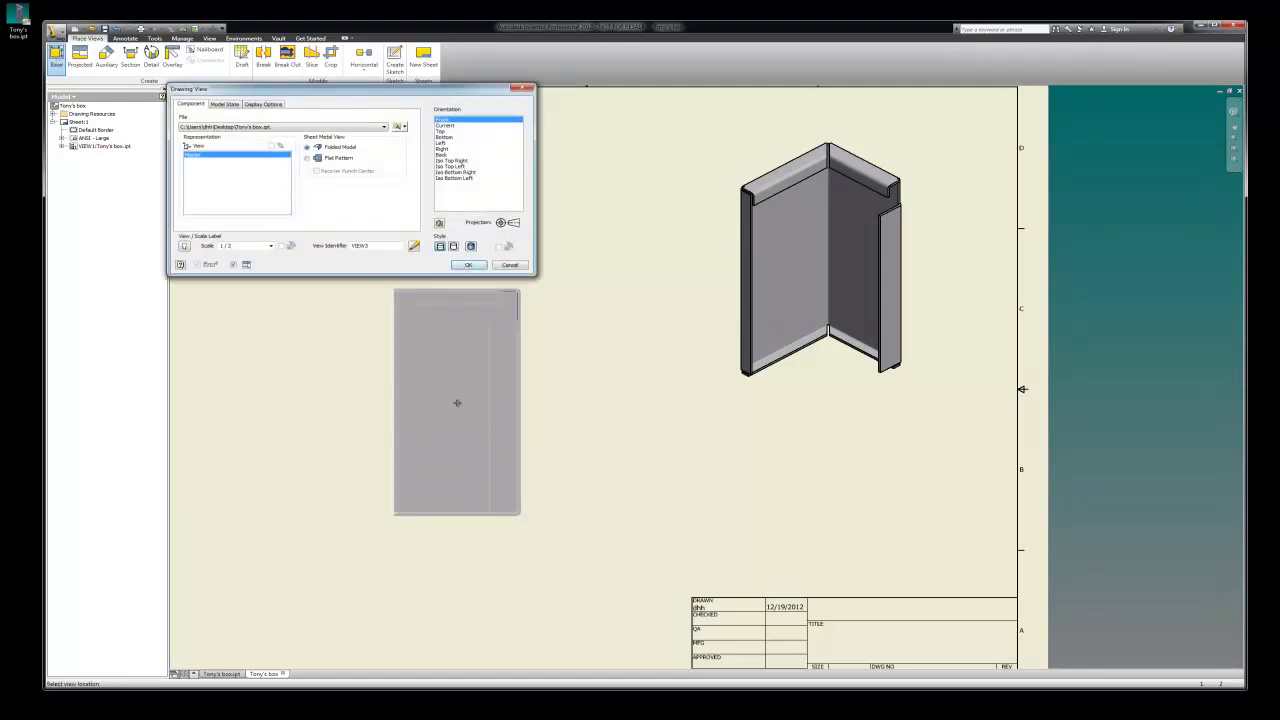
pyautogui.click(463, 402)
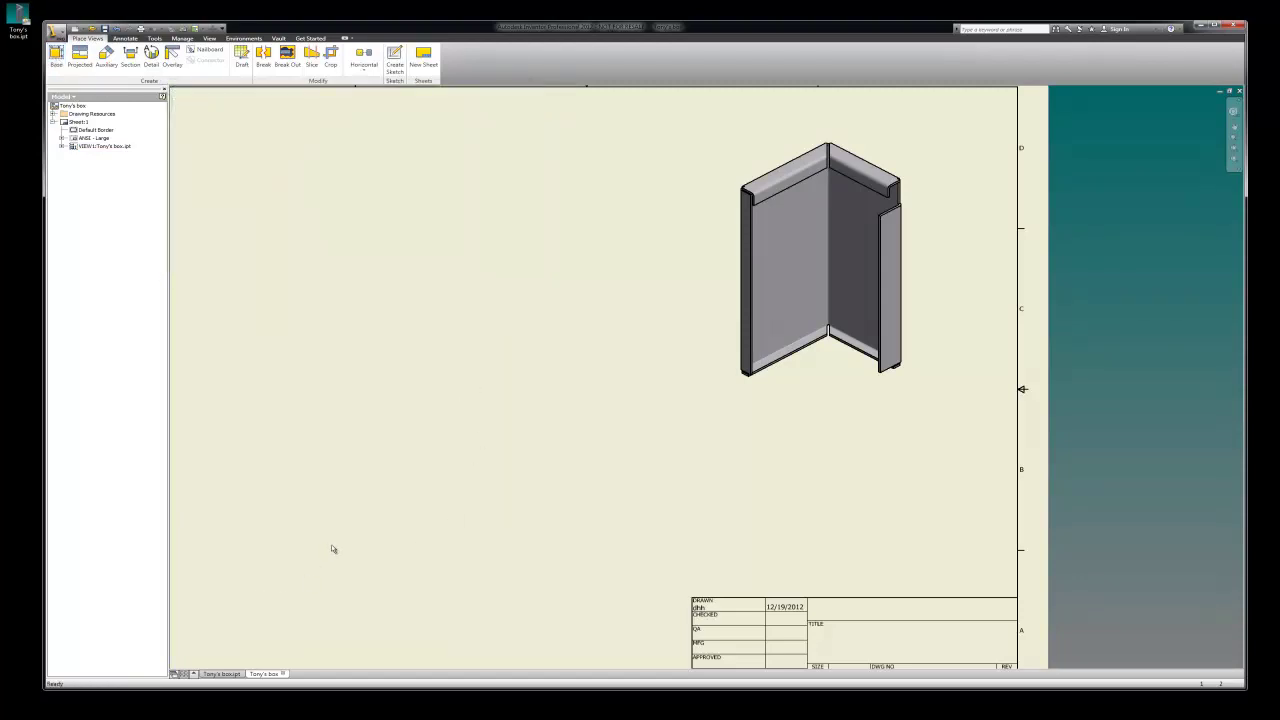
pyautogui.hotkey('ctrl', 'Tab')
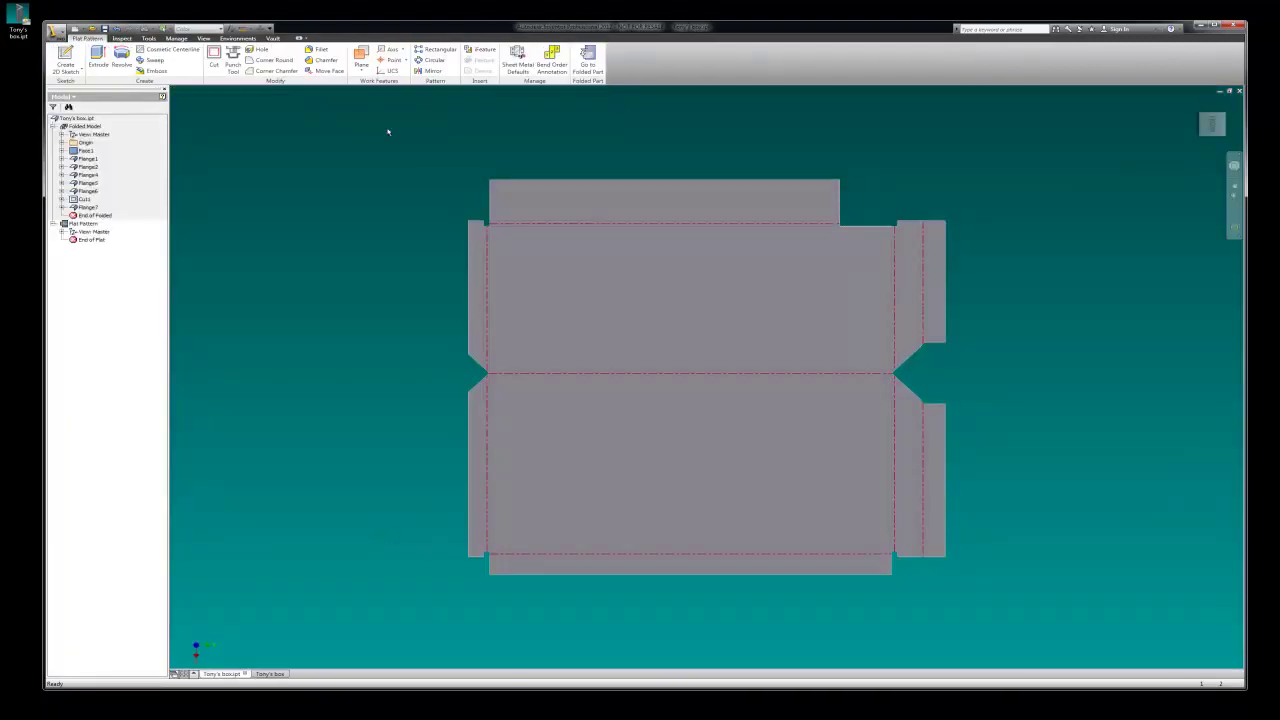
# Step: Save the part, accepting to exit flat pattern edit mode, and return to the drawing
pyautogui.click(104, 29)
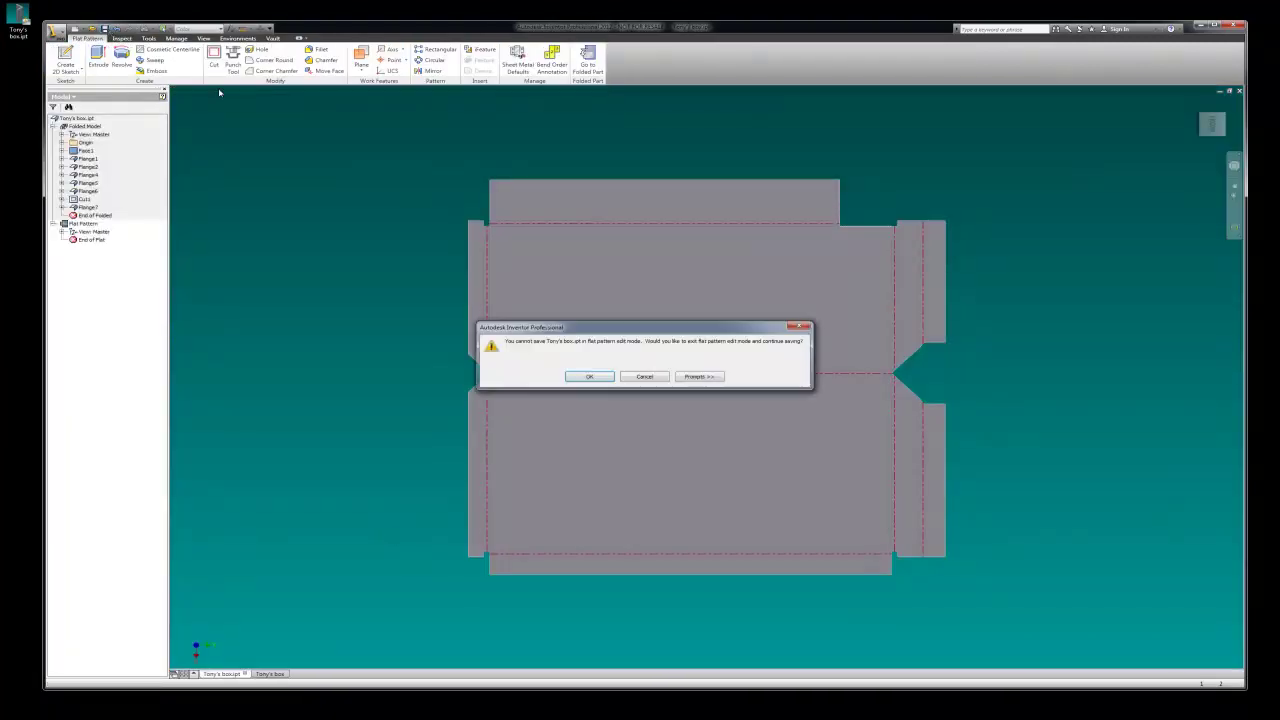
pyautogui.click(589, 377)
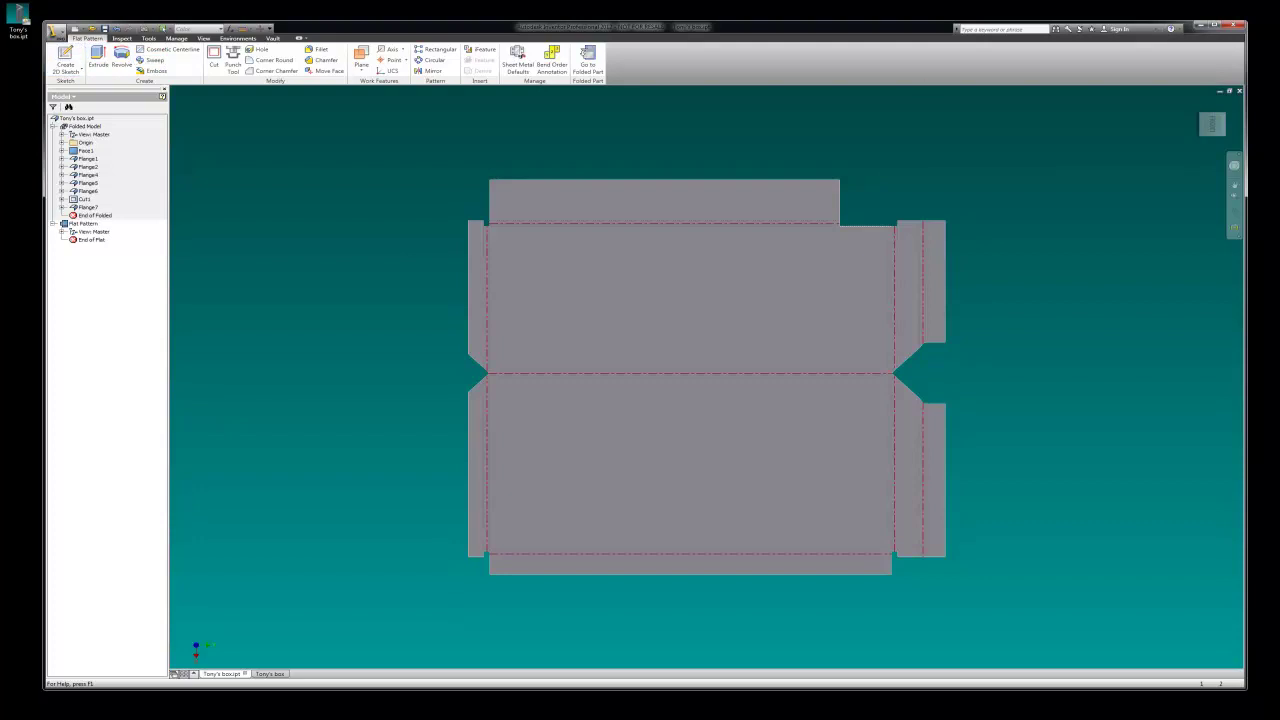
pyautogui.hotkey('ctrl', 'Tab')
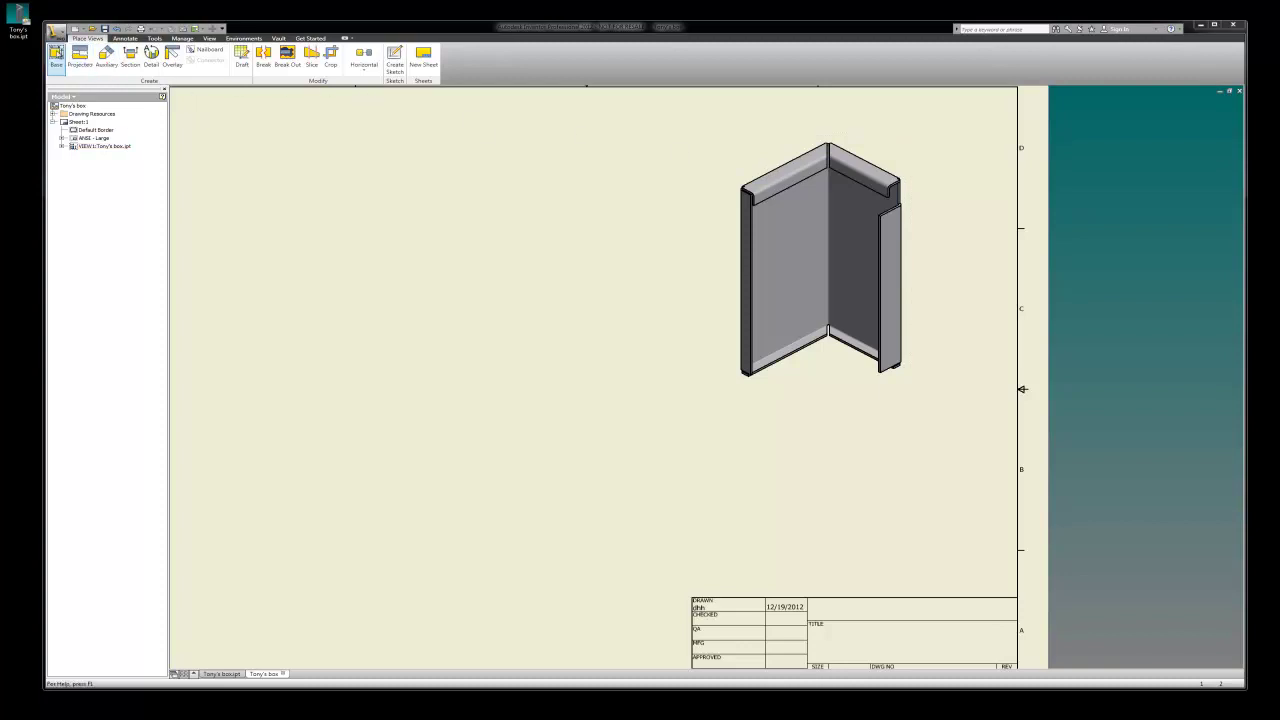
# Step: Place a 1/2 scale base view of the flat pattern in its Default orientation and move it to the open area beside the folded view
pyautogui.click(56, 56)
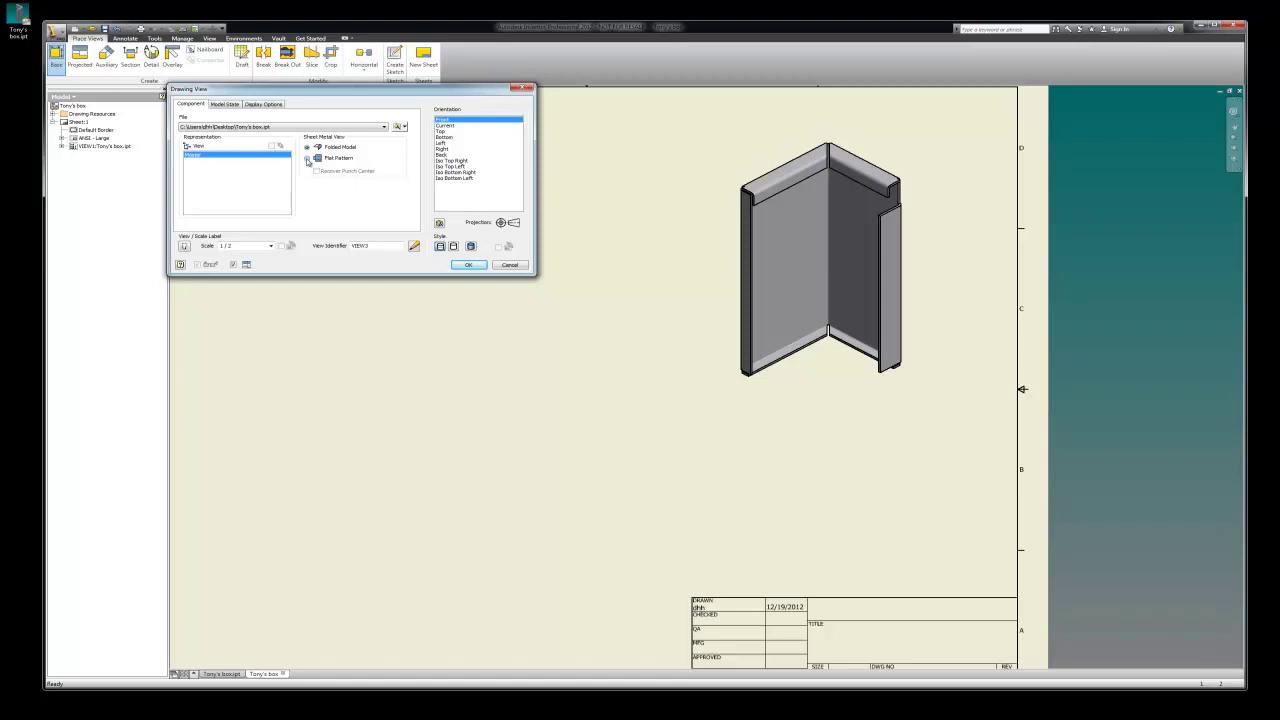
pyautogui.click(307, 158)
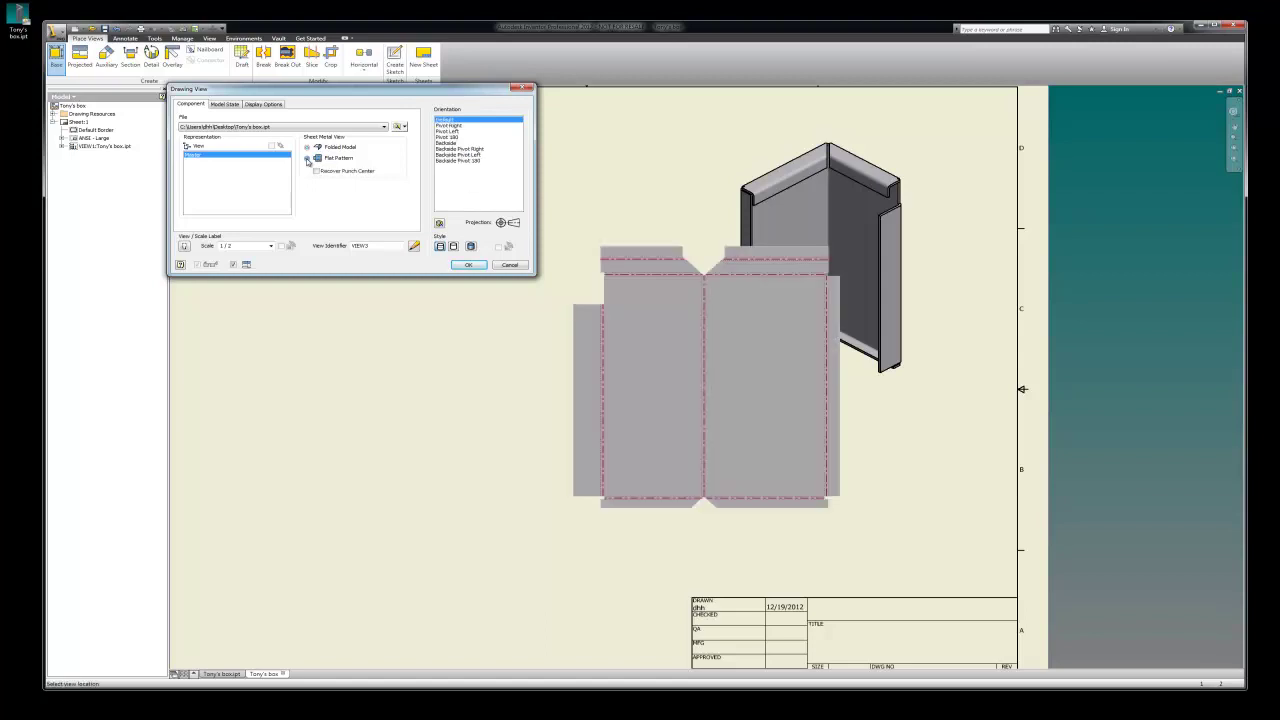
pyautogui.click(470, 265)
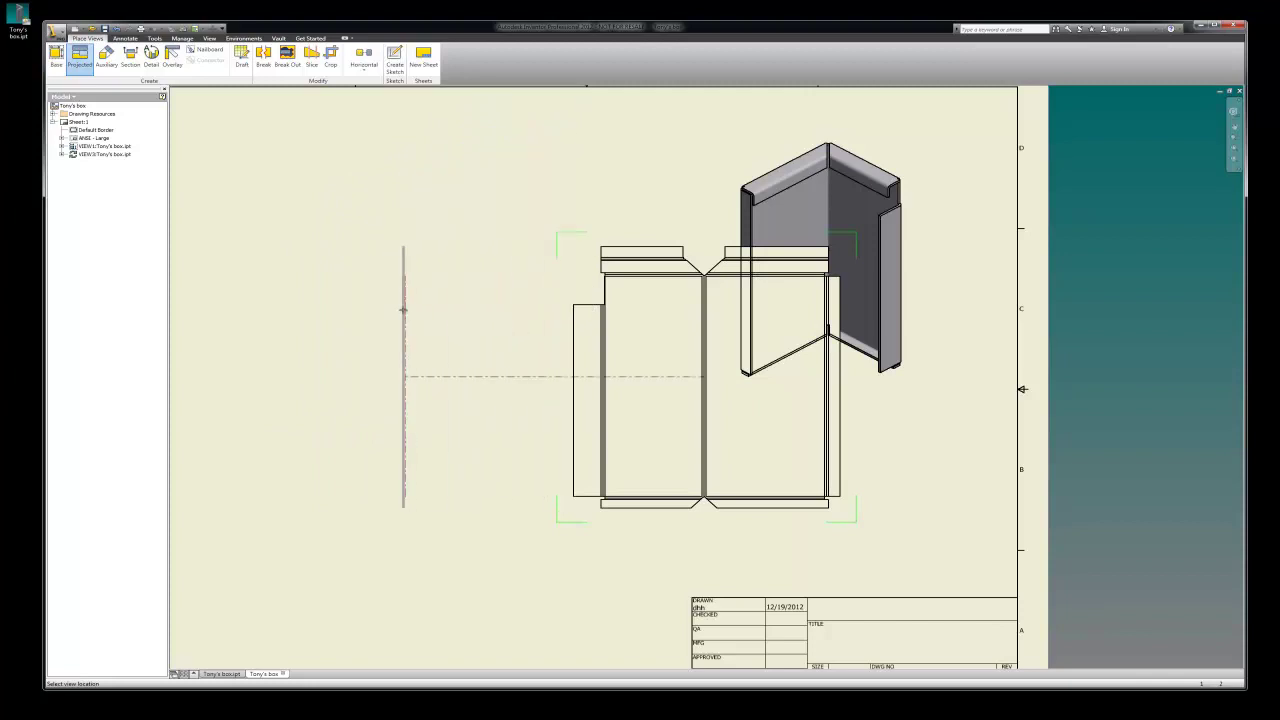
pyautogui.press('Escape')
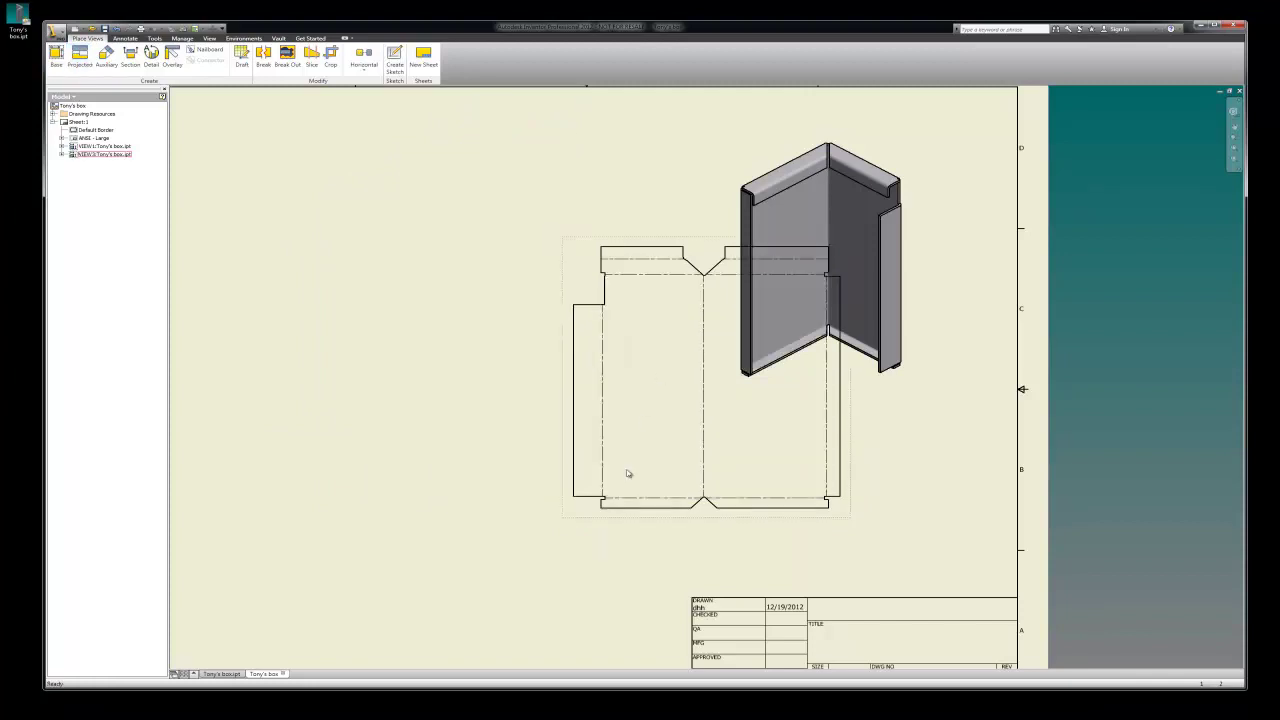
pyautogui.moveTo(611, 520); pyautogui.dragTo(350, 486)
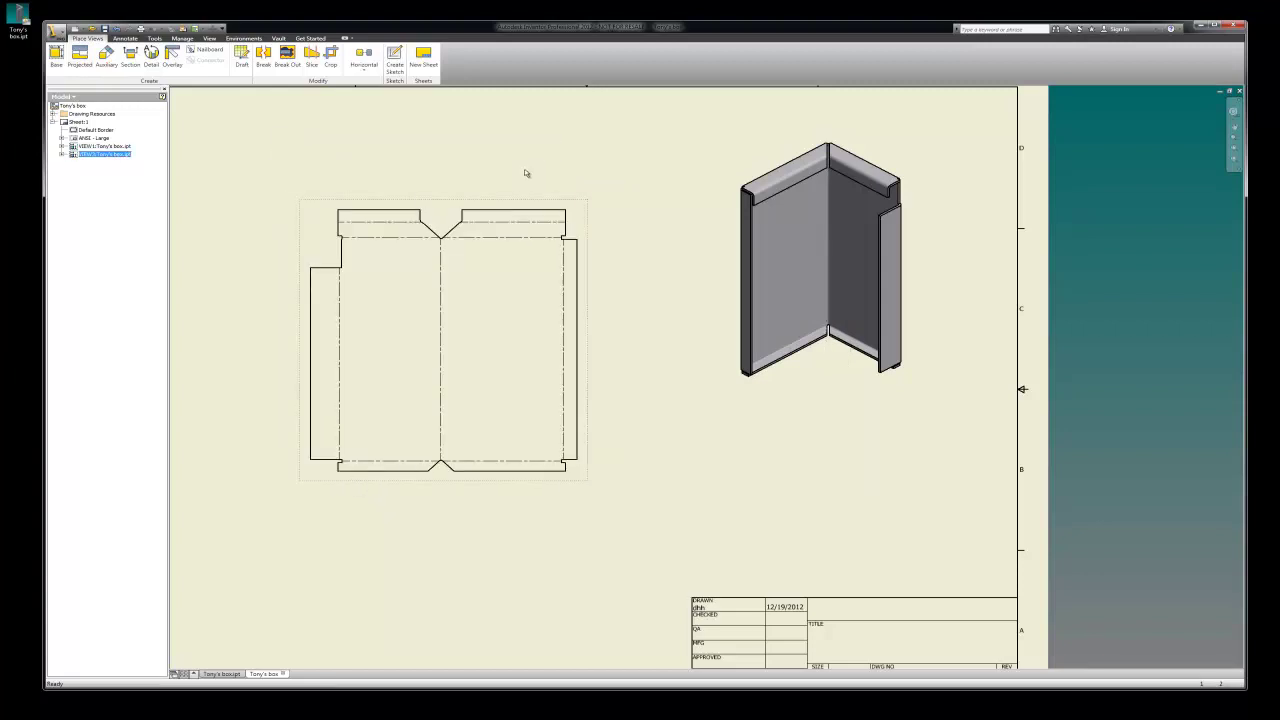
# Step: Edit the flat pattern view to use the shaded style and shift the view slightly lower on the sheet
pyautogui.rightClick(453, 487)
pyautogui.click(451, 506)
pyautogui.click(471, 246)
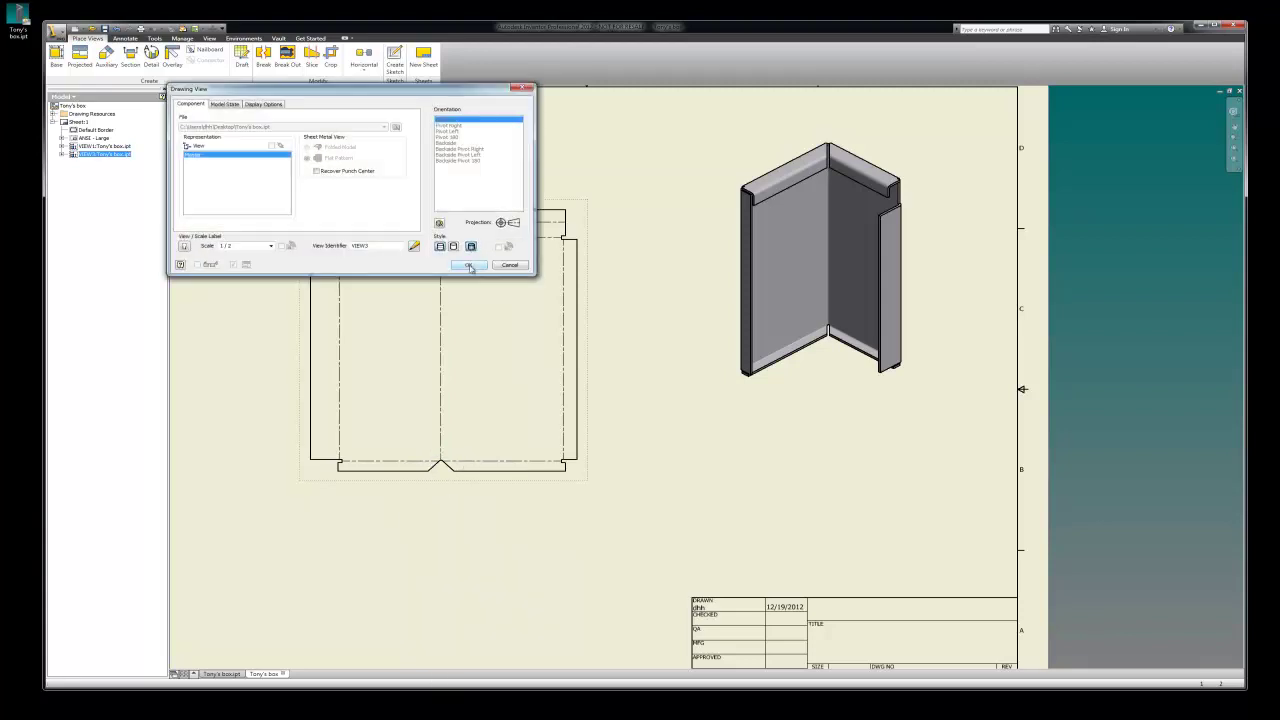
pyautogui.click(469, 266)
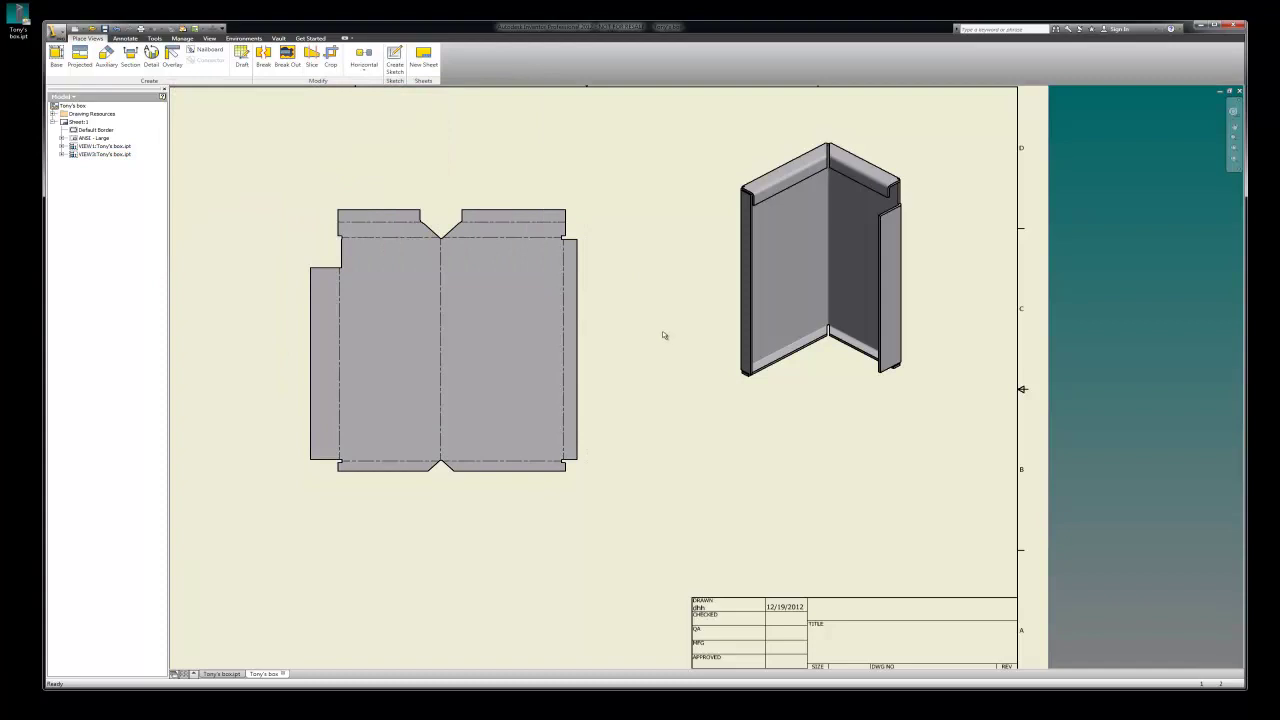
pyautogui.scroll(-3, 735, 335)
pyautogui.scroll(4, 730, 330)
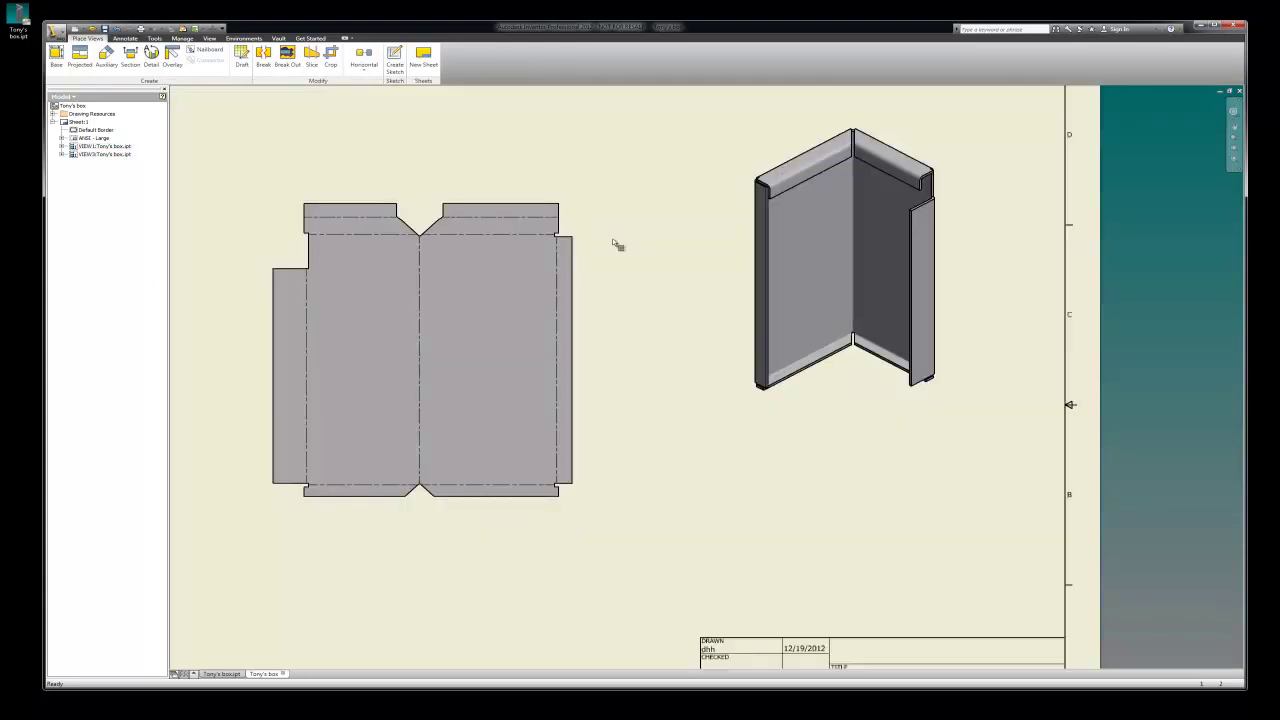
pyautogui.scroll(-2, 623, 229)
pyautogui.moveTo(508, 396); pyautogui.dragTo(508, 416)
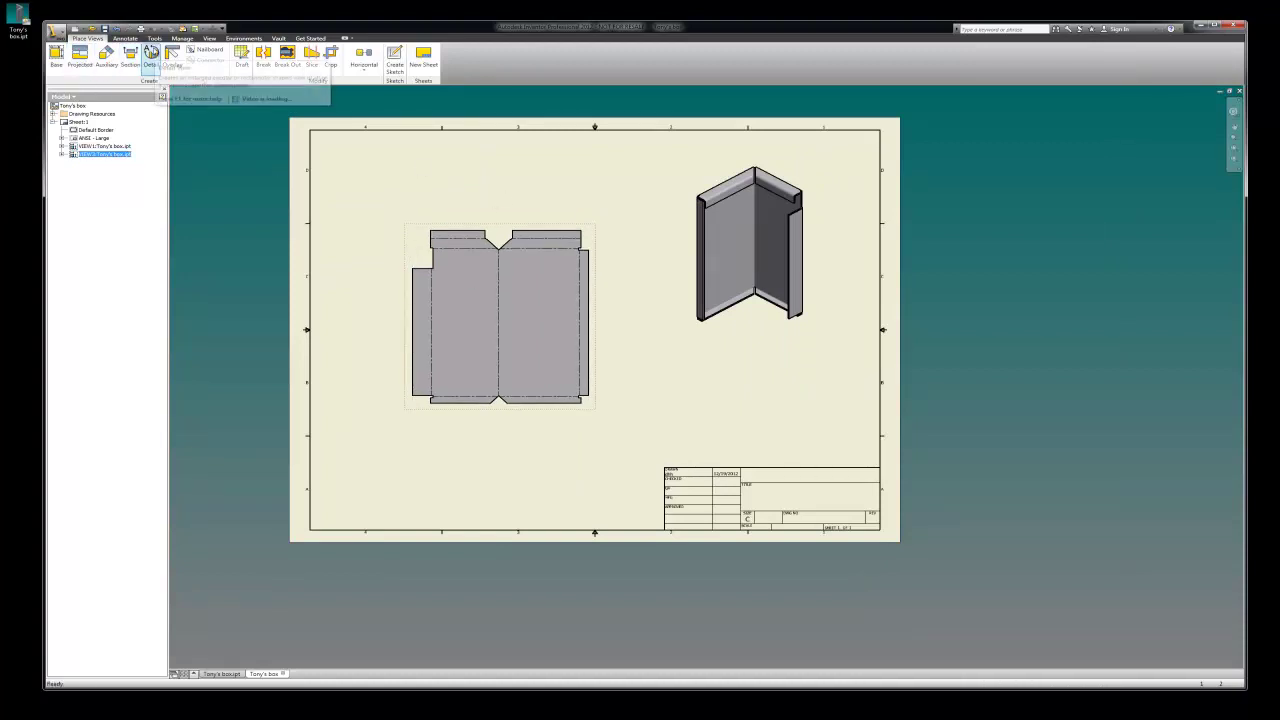
# Step: Create a 1:1 circular detail view A of the flat pattern's lower right corner and place it above the title block
pyautogui.click(151, 55)
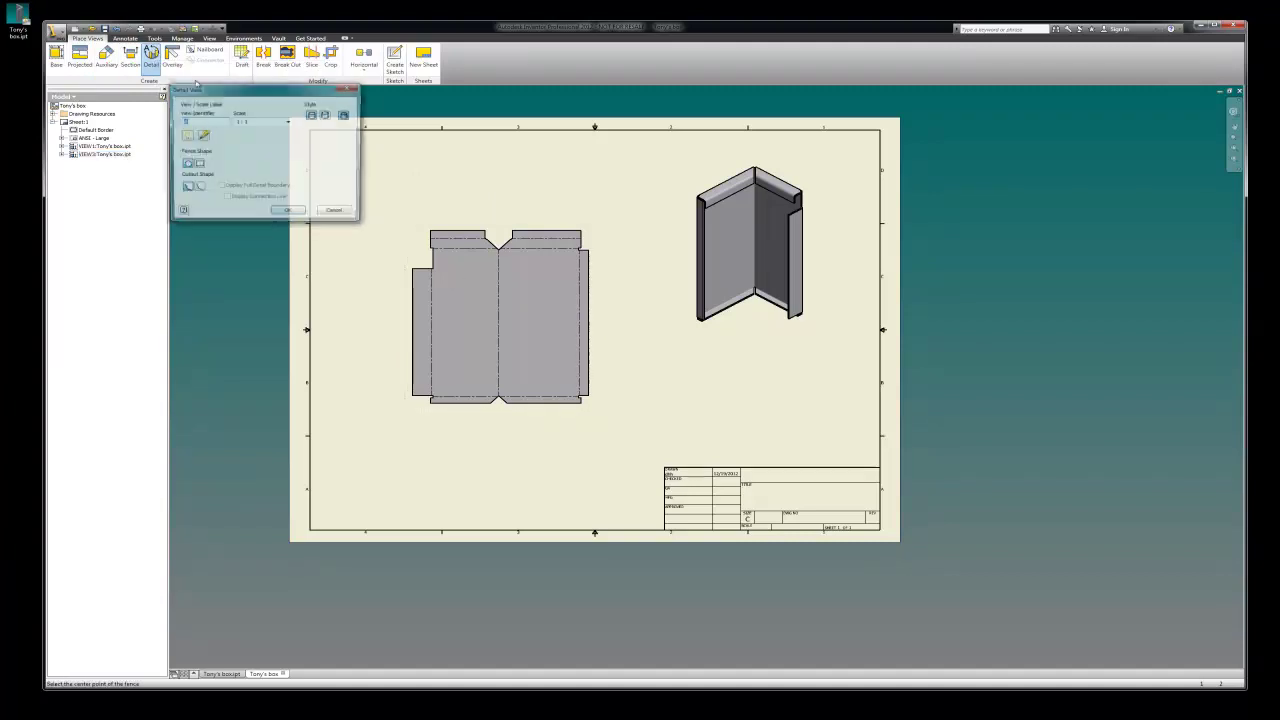
pyautogui.click(588, 401)
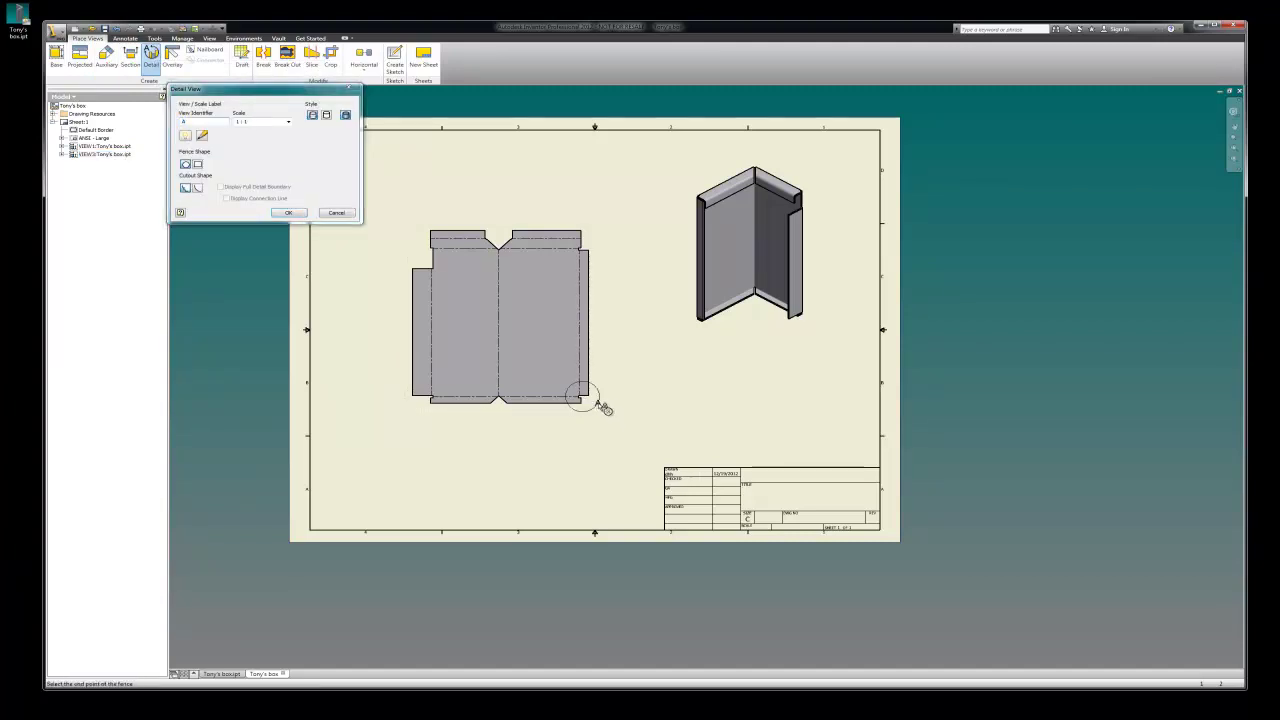
pyautogui.click(604, 406)
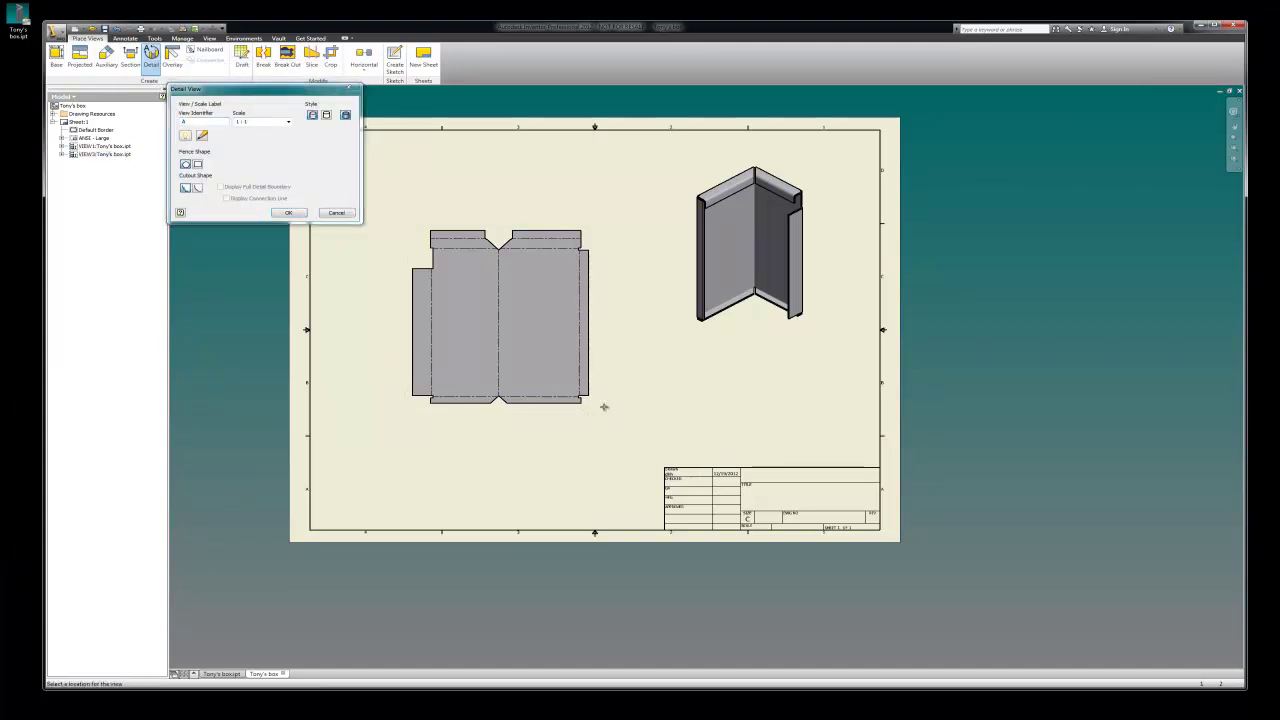
pyautogui.click(672, 410)
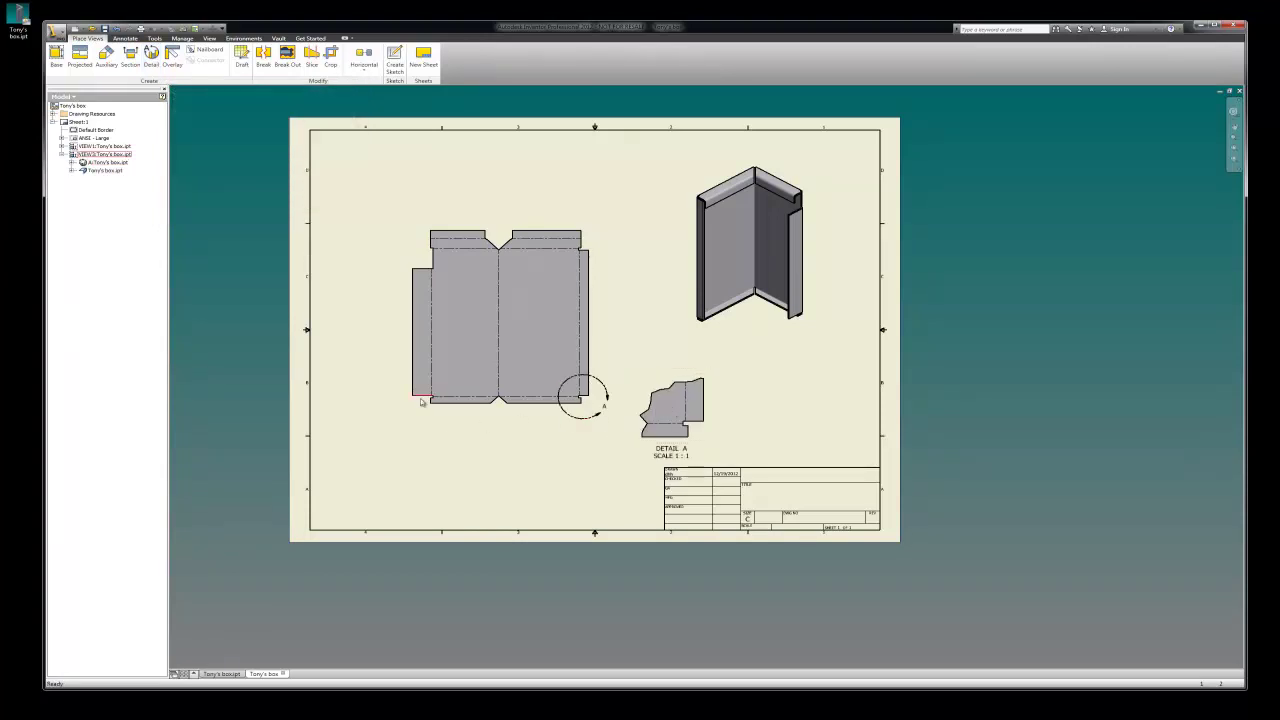
# Step: Create a 1:1 circular detail view B of the flat pattern's upper V-notch and place it above the flat pattern
pyautogui.click(499, 243)
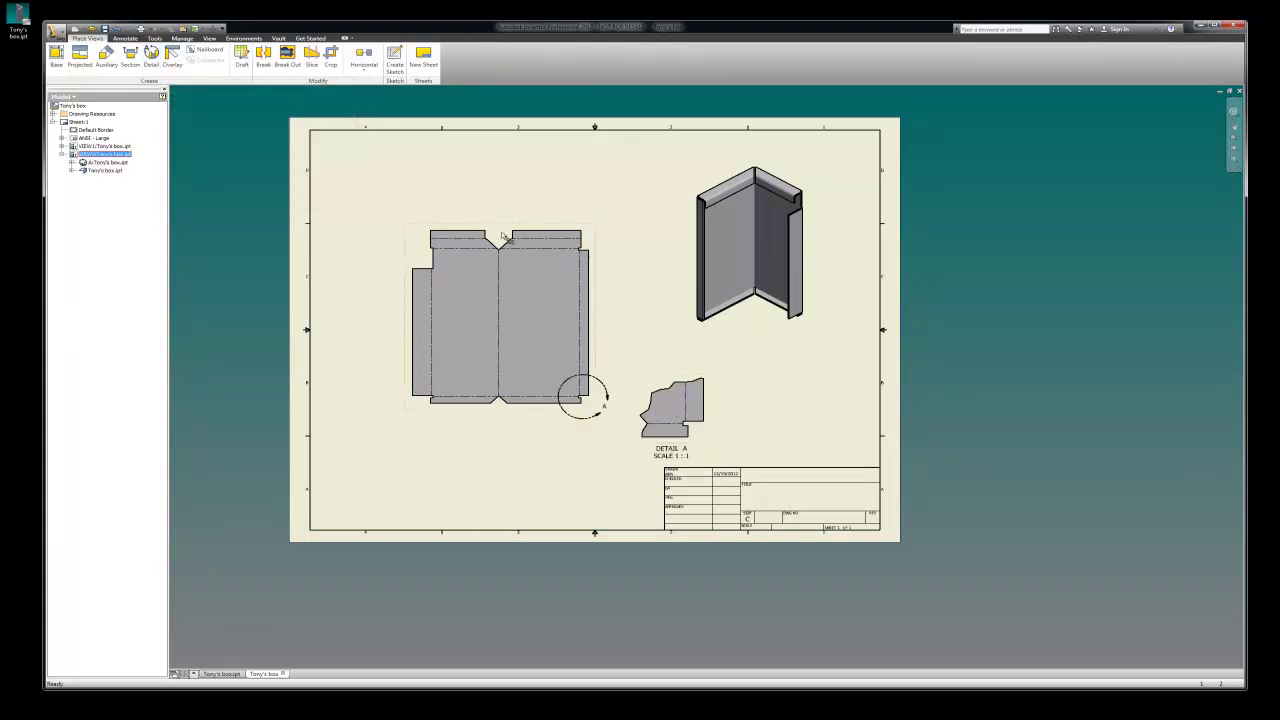
pyautogui.click(151, 57)
pyautogui.click(496, 242)
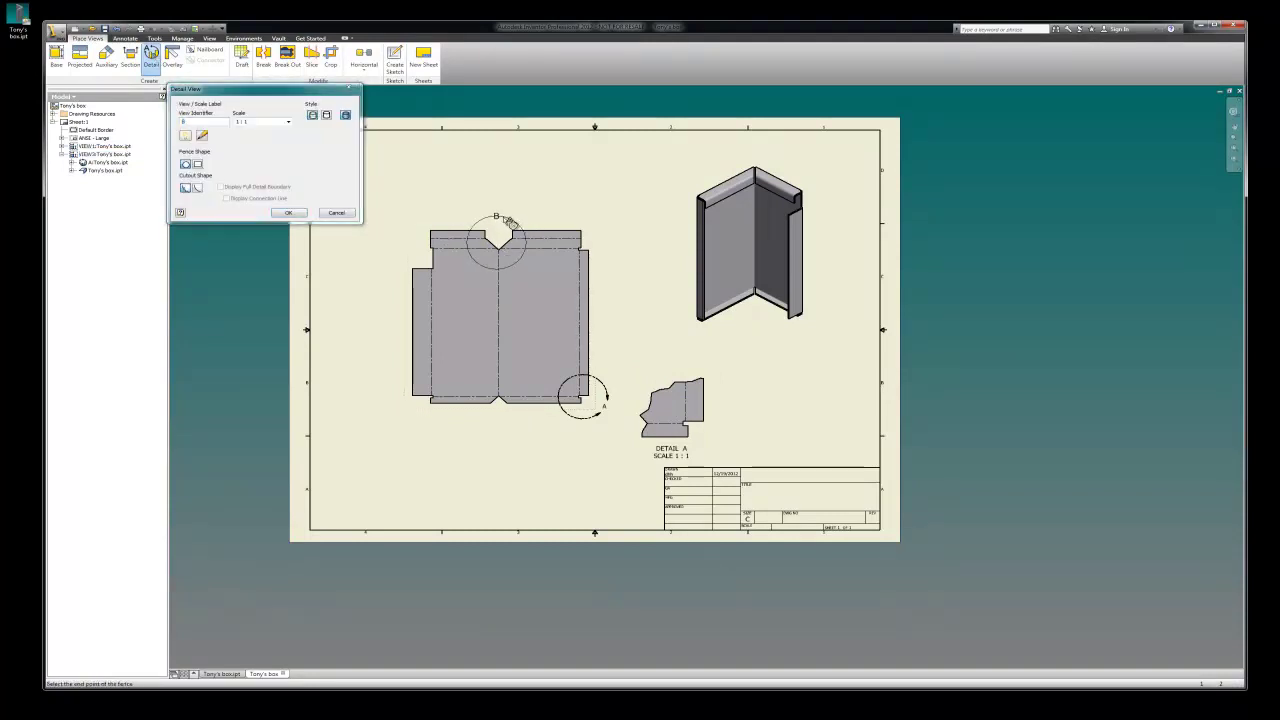
pyautogui.click(507, 221)
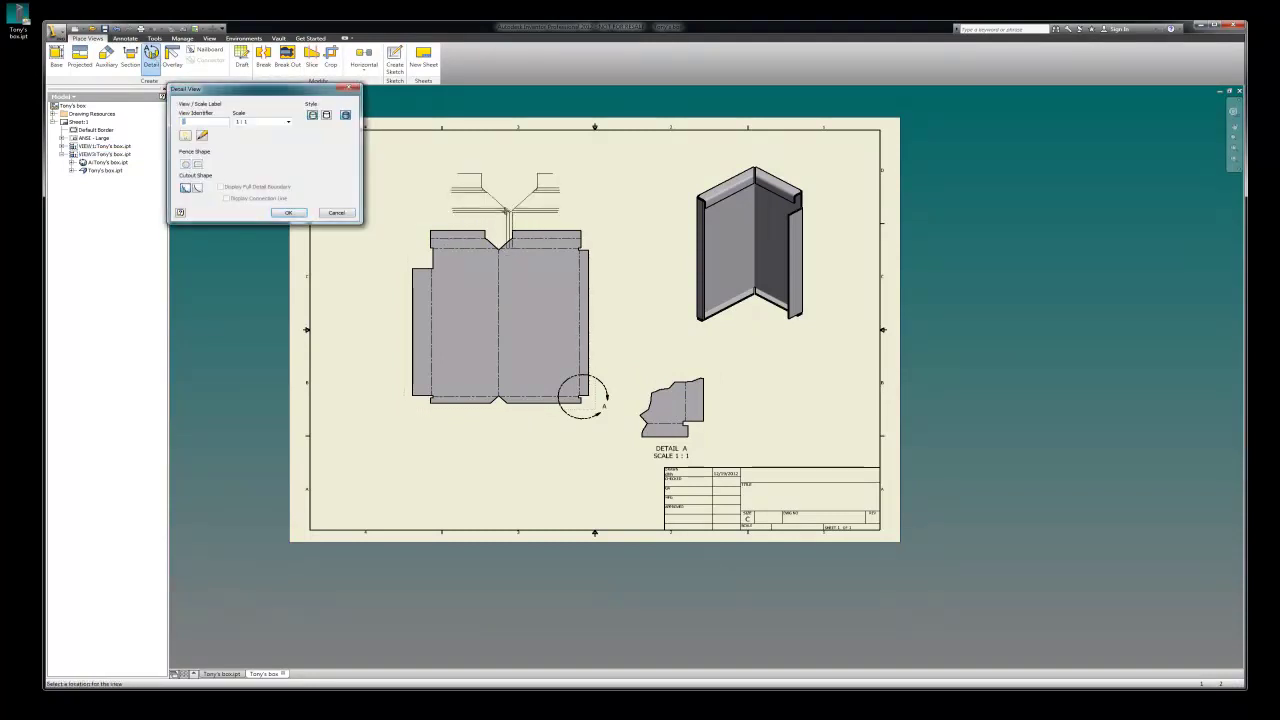
pyautogui.click(495, 183)
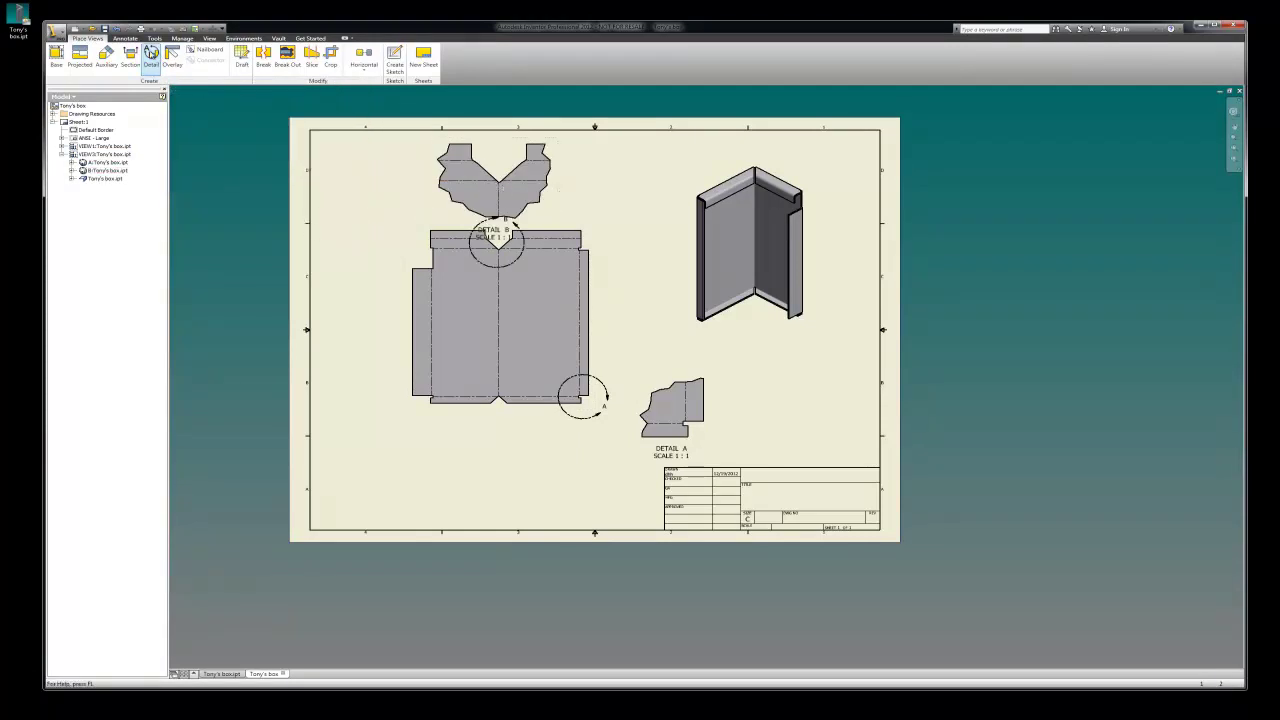
# Step: Create a 1:1 circular detail view C of the lower V-notch below the flat pattern, and shift the flat pattern and detail C slightly lower
pyautogui.click(151, 55)
pyautogui.click(503, 406)
pyautogui.click(499, 400)
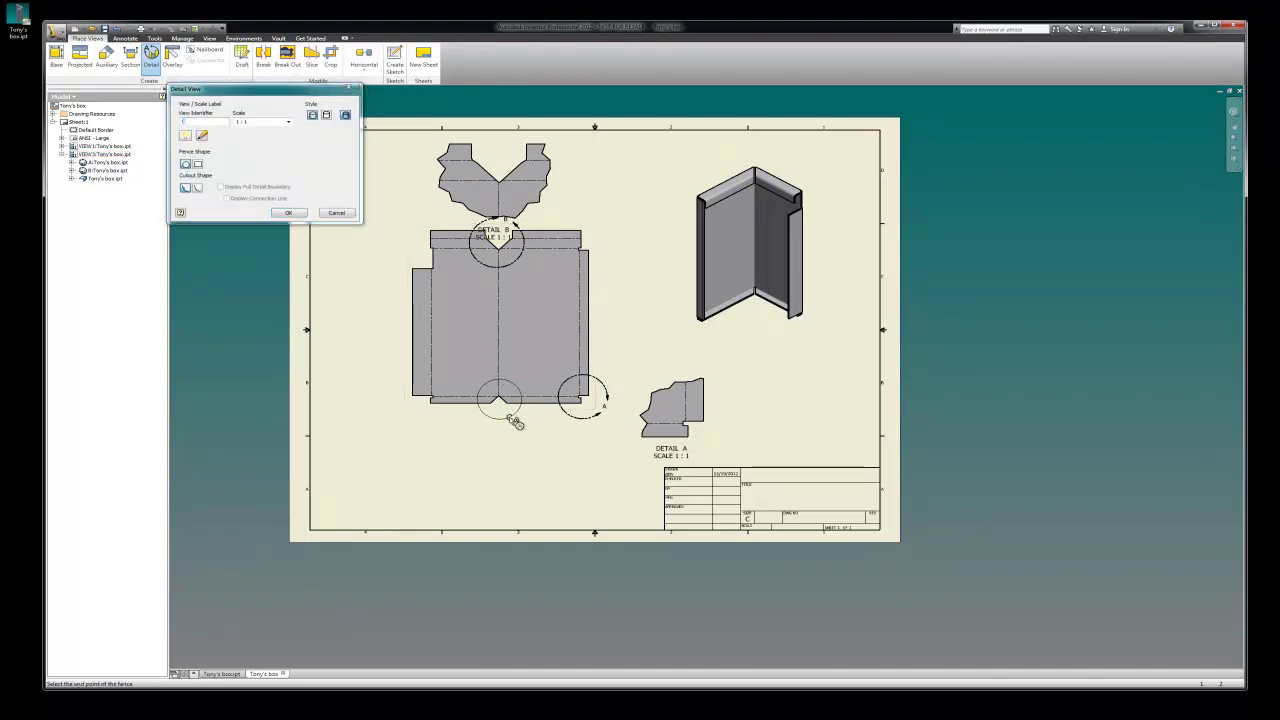
pyautogui.click(513, 422)
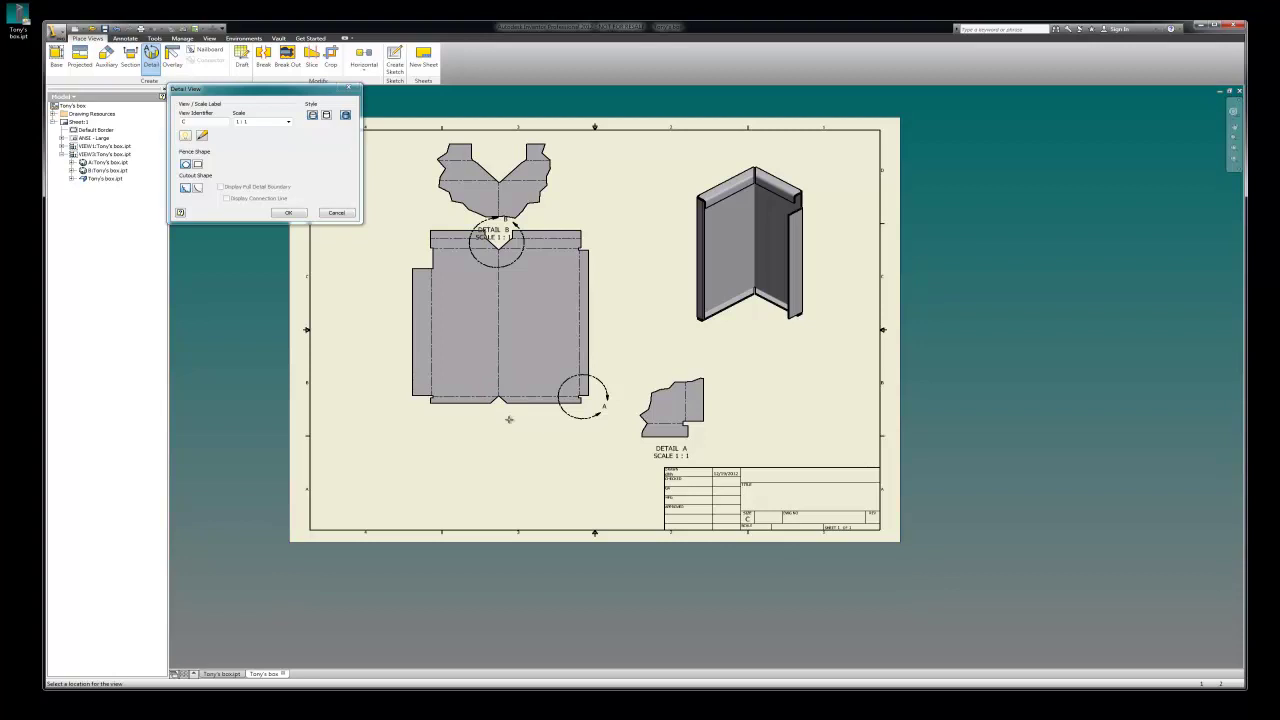
pyautogui.click(501, 472)
pyautogui.moveTo(430, 415); pyautogui.dragTo(430, 427)
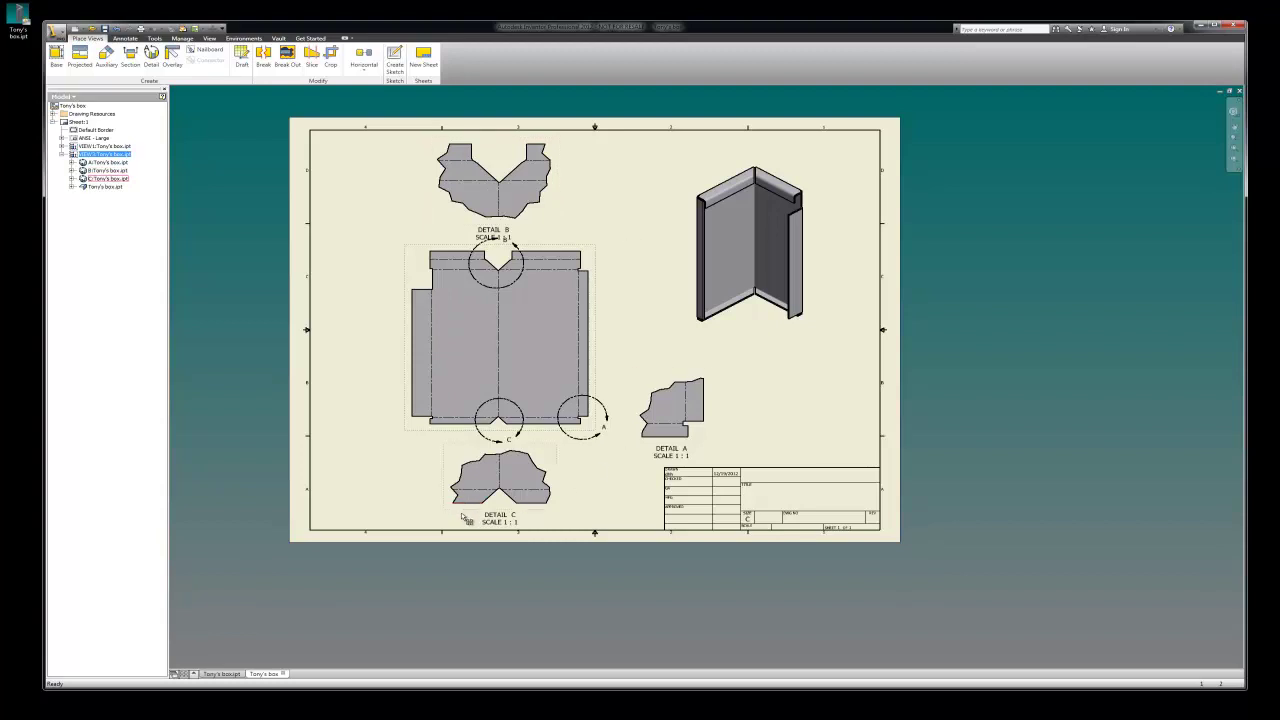
pyautogui.moveTo(462, 512); pyautogui.dragTo(462, 516)
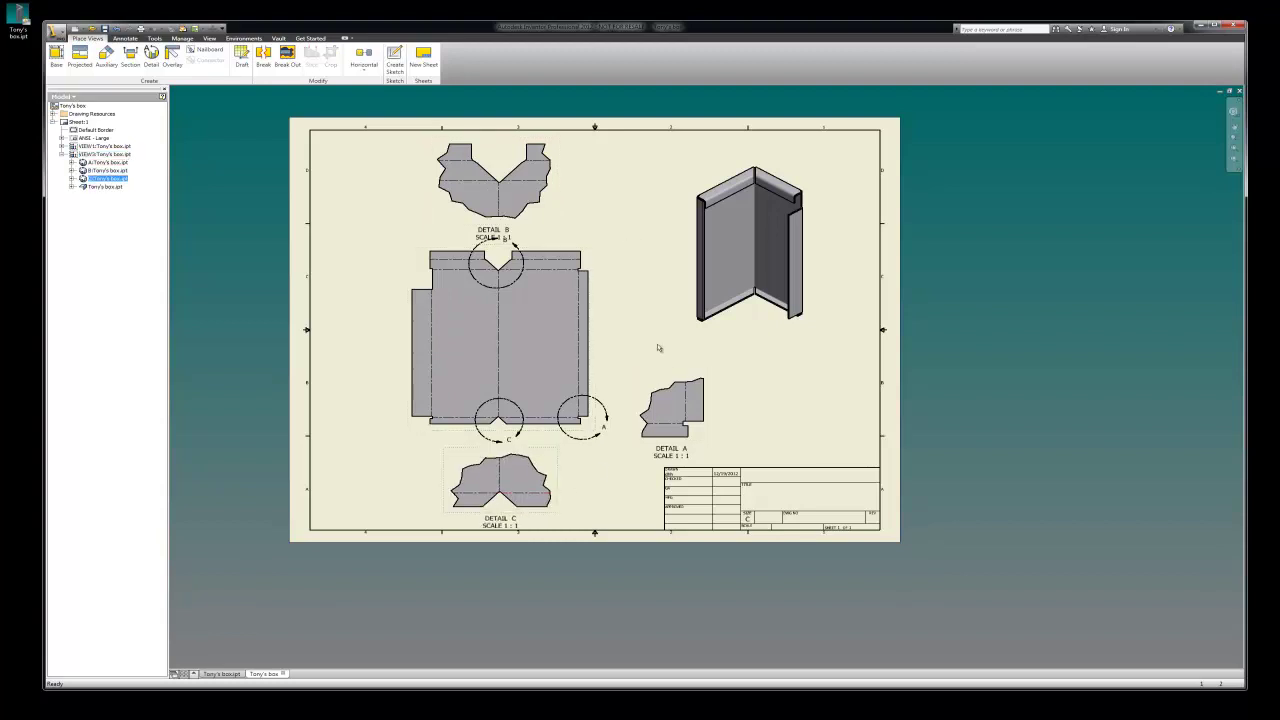
# Step: Adjust the detail circles so letter A sits centred at its circle's right, C at its bottom and B at its top
pyautogui.click(607, 418)
pyautogui.scroll(5, 604, 430)
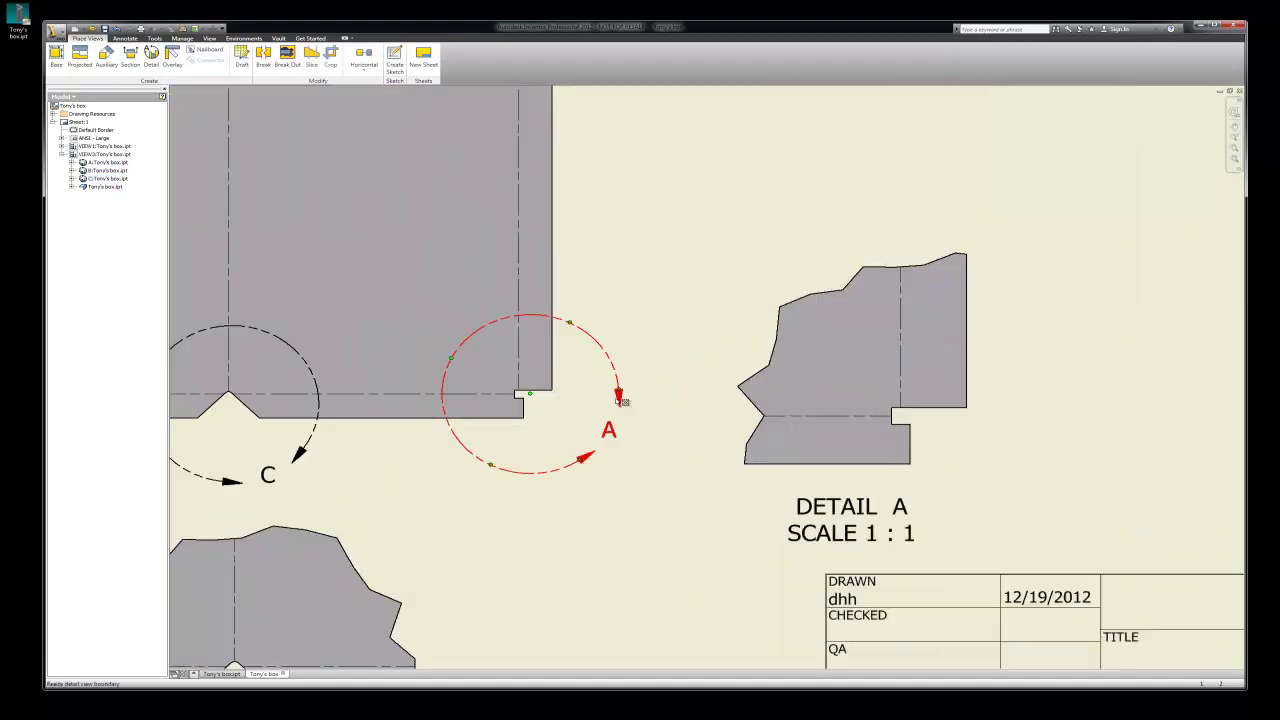
pyautogui.moveTo(619, 381); pyautogui.dragTo(627, 384)
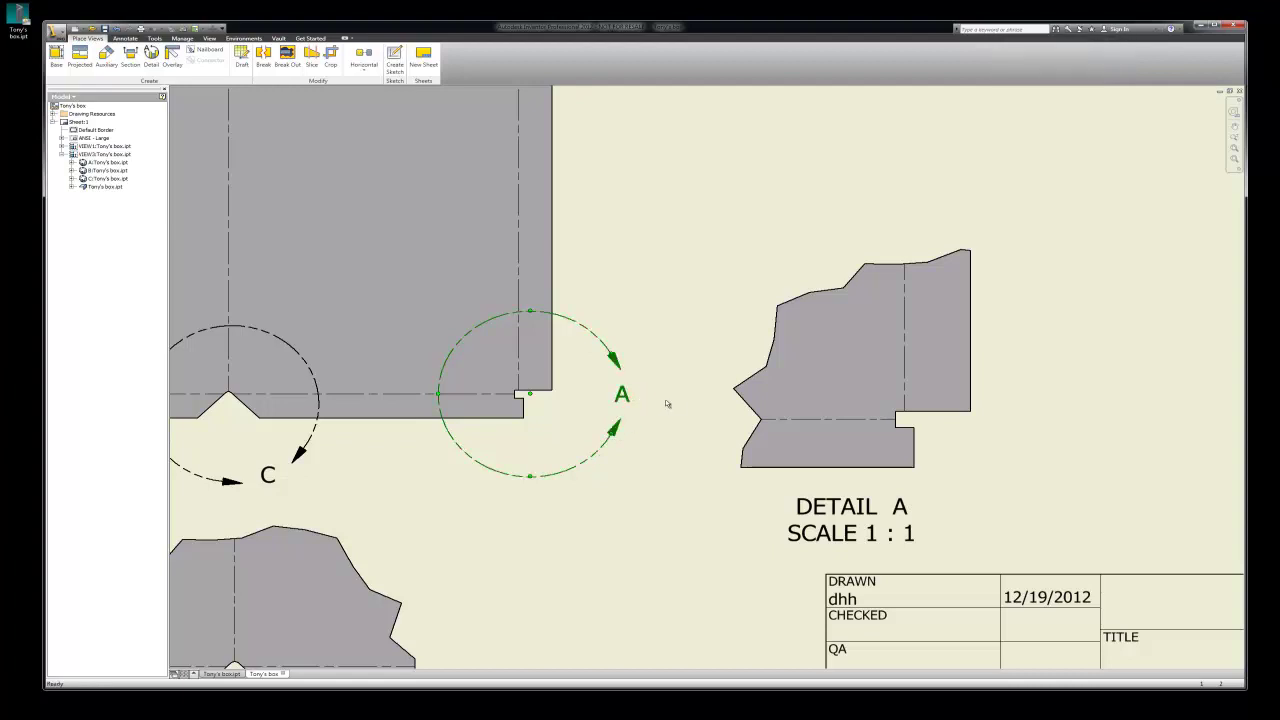
pyautogui.scroll(-3, 853, 352)
pyautogui.click(500, 428)
pyautogui.scroll(-2, 563, 463)
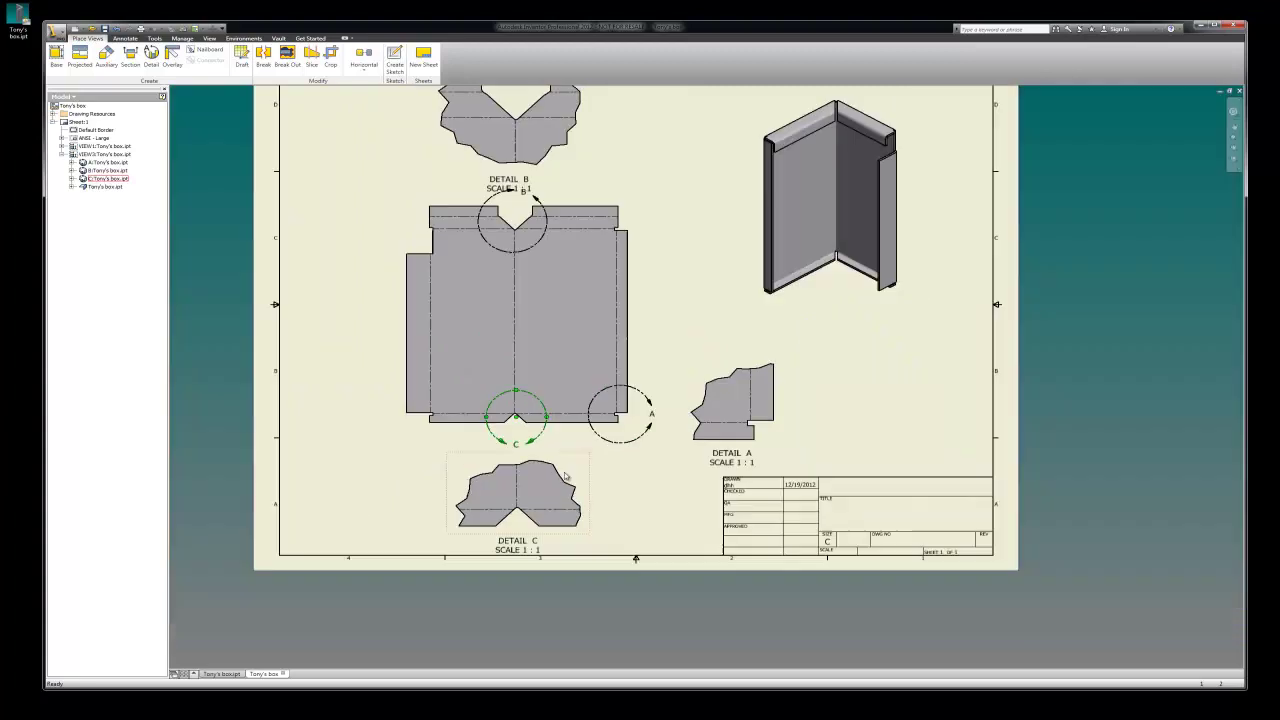
pyautogui.scroll(3, 512, 162)
pyautogui.click(536, 220)
# Step: Set the Detail B label text to 0.100 in and move the label up, just beneath its detail view
pyautogui.click(522, 199)
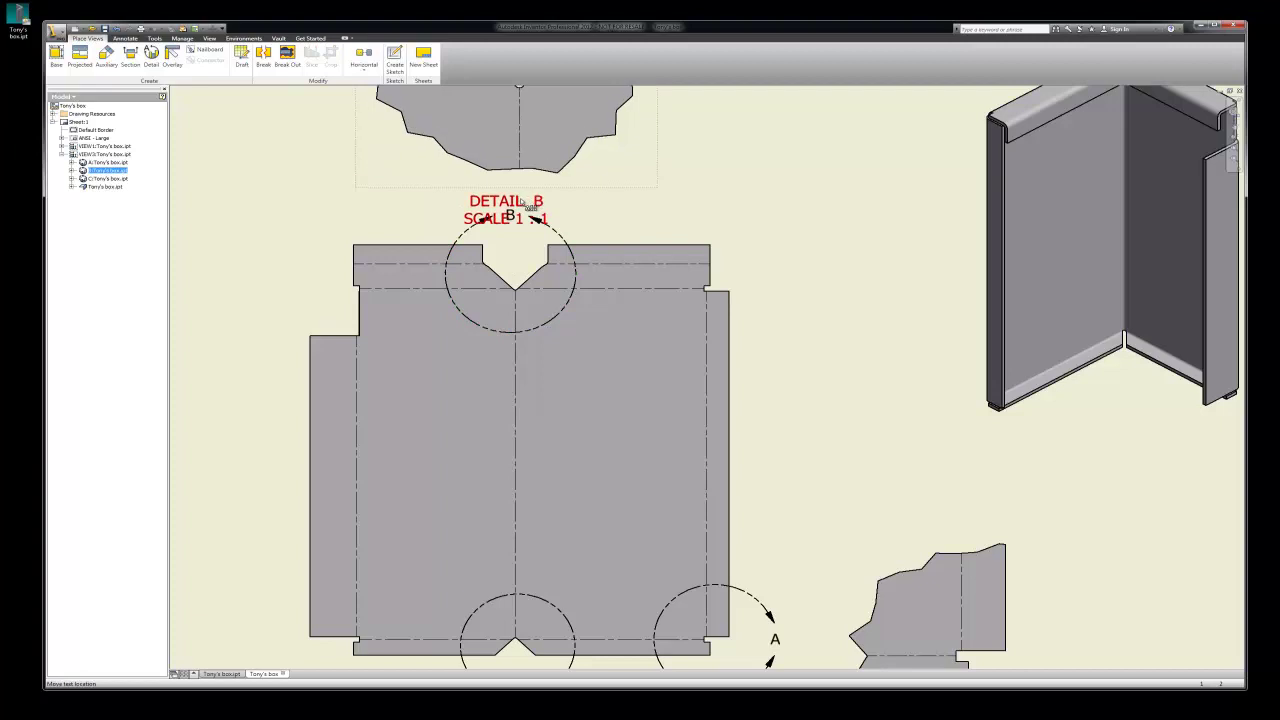
pyautogui.scroll(-4, 552, 279)
pyautogui.scroll(4, 552, 279)
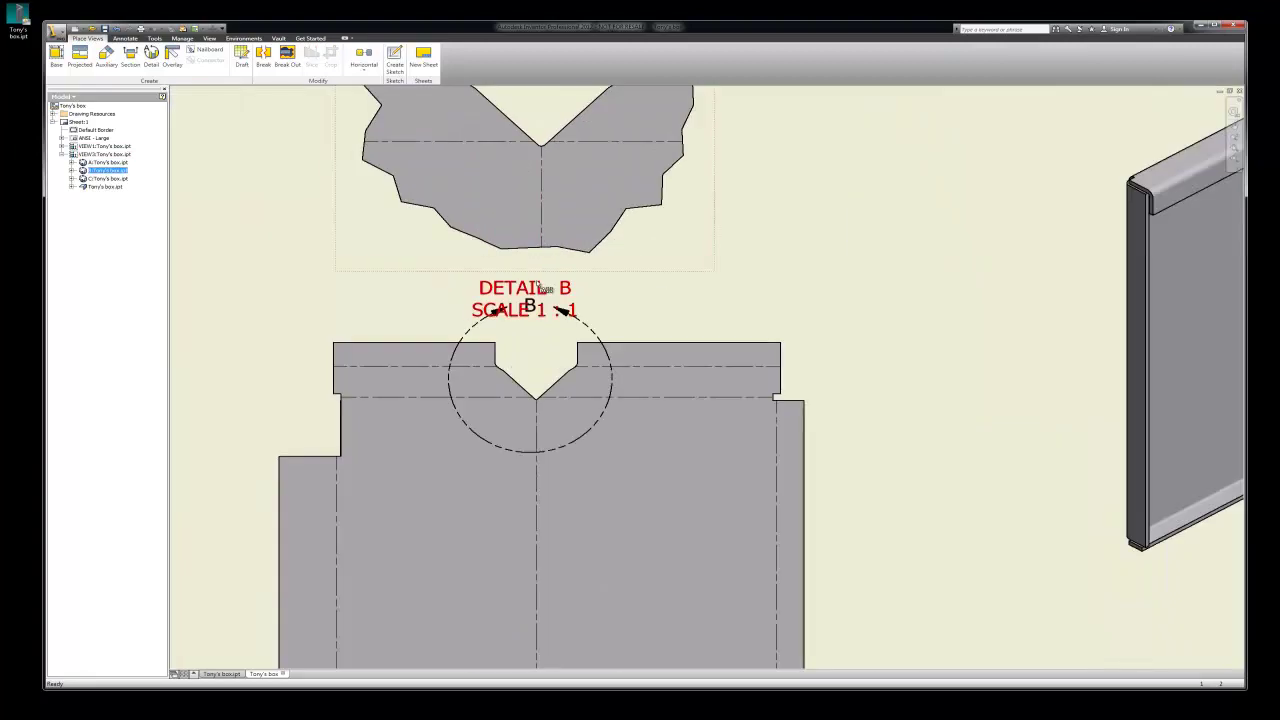
pyautogui.press('Escape')
pyautogui.doubleClick(541, 289)
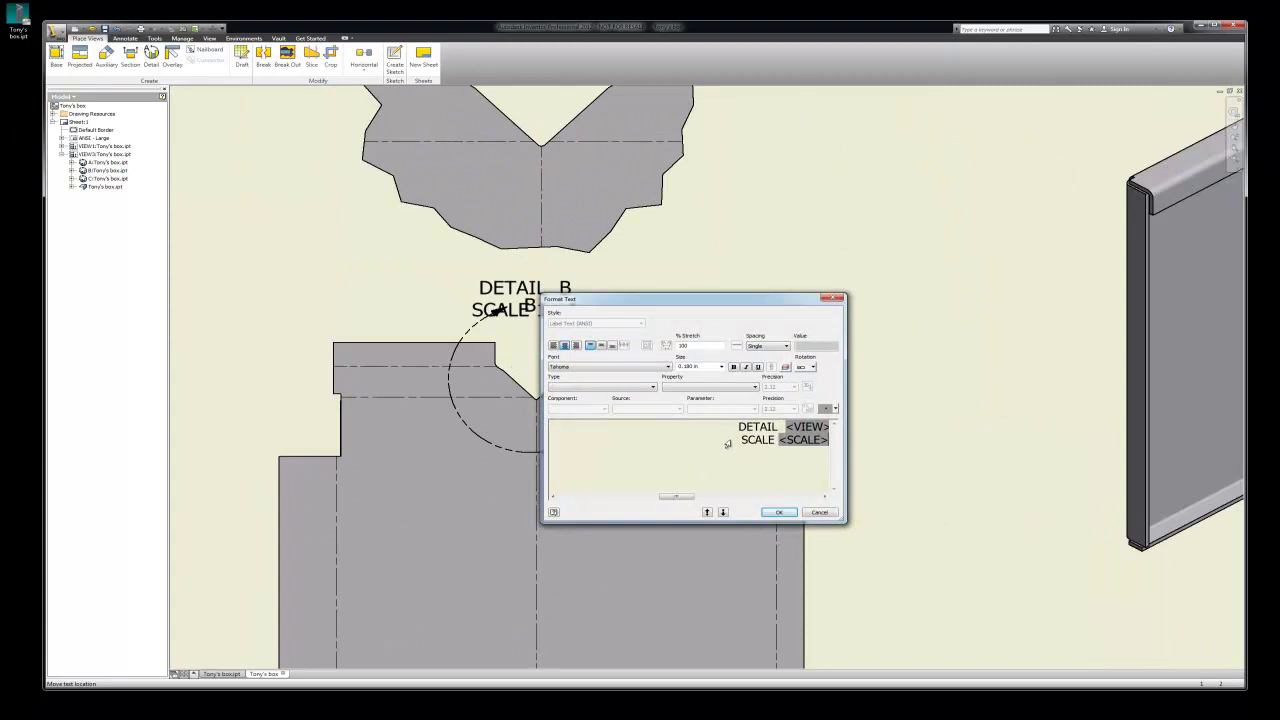
pyautogui.hotkey('ctrl', 'a')
pyautogui.click(721, 366)
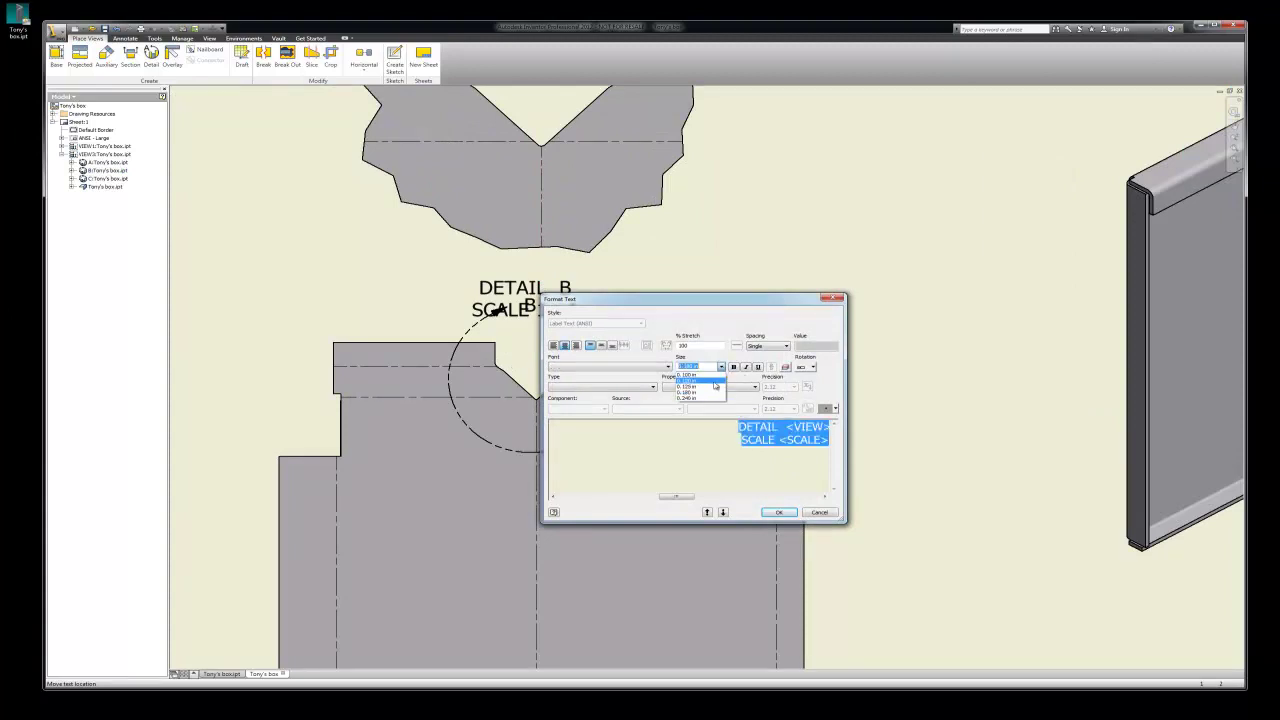
pyautogui.click(700, 378)
pyautogui.click(781, 512)
pyautogui.moveTo(560, 294); pyautogui.dragTo(557, 268)
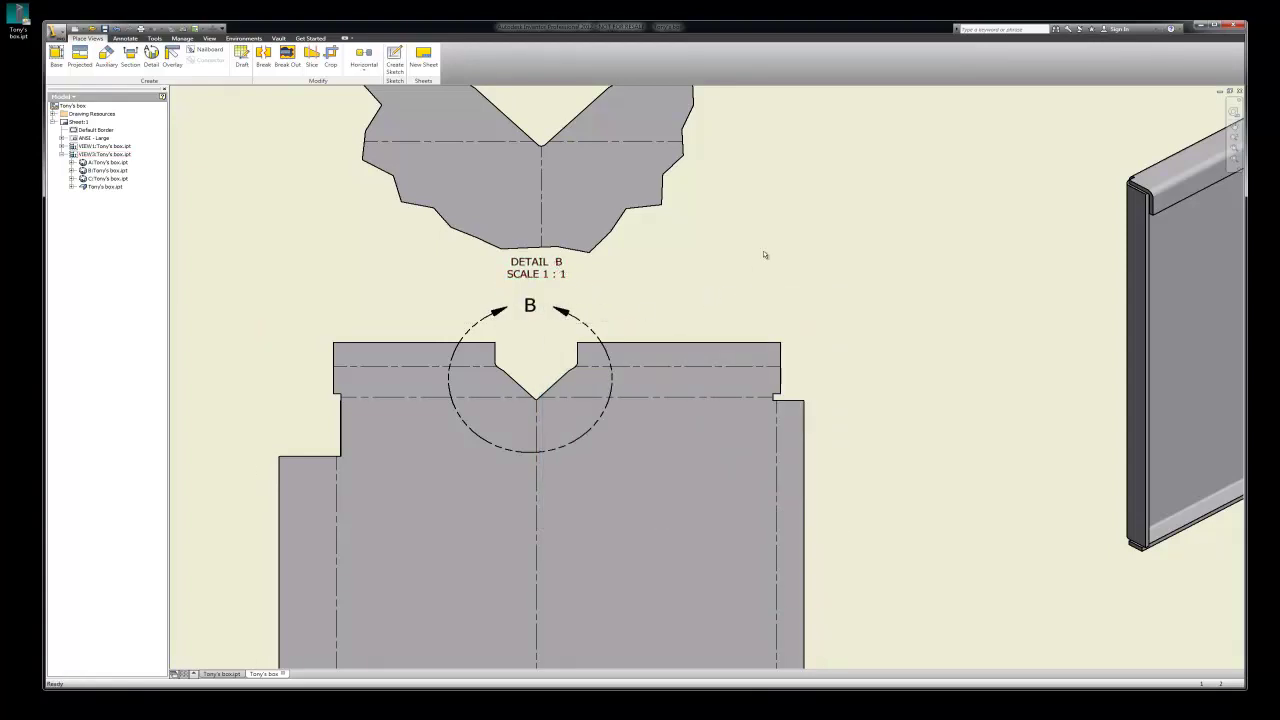
# Step: Set the whole Detail C label text to a size of 0.100 in
pyautogui.press('Home')
pyautogui.scroll(3, 645, 560)
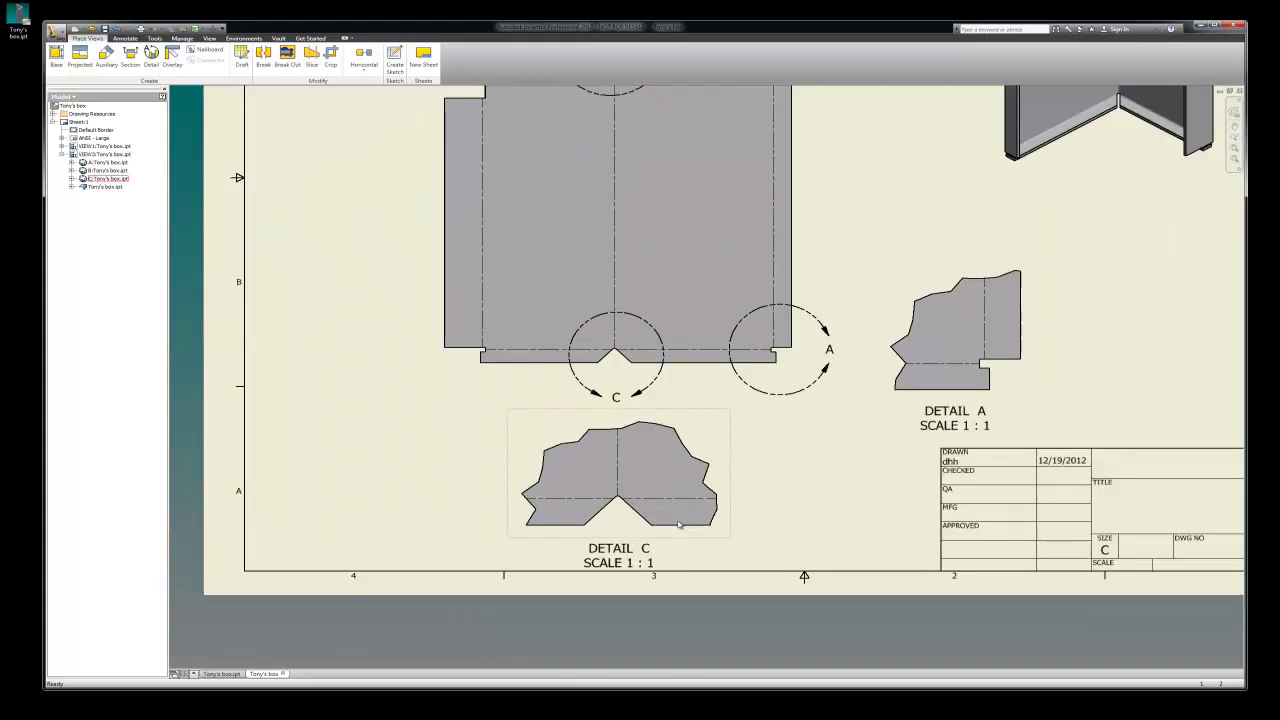
pyautogui.doubleClick(622, 557)
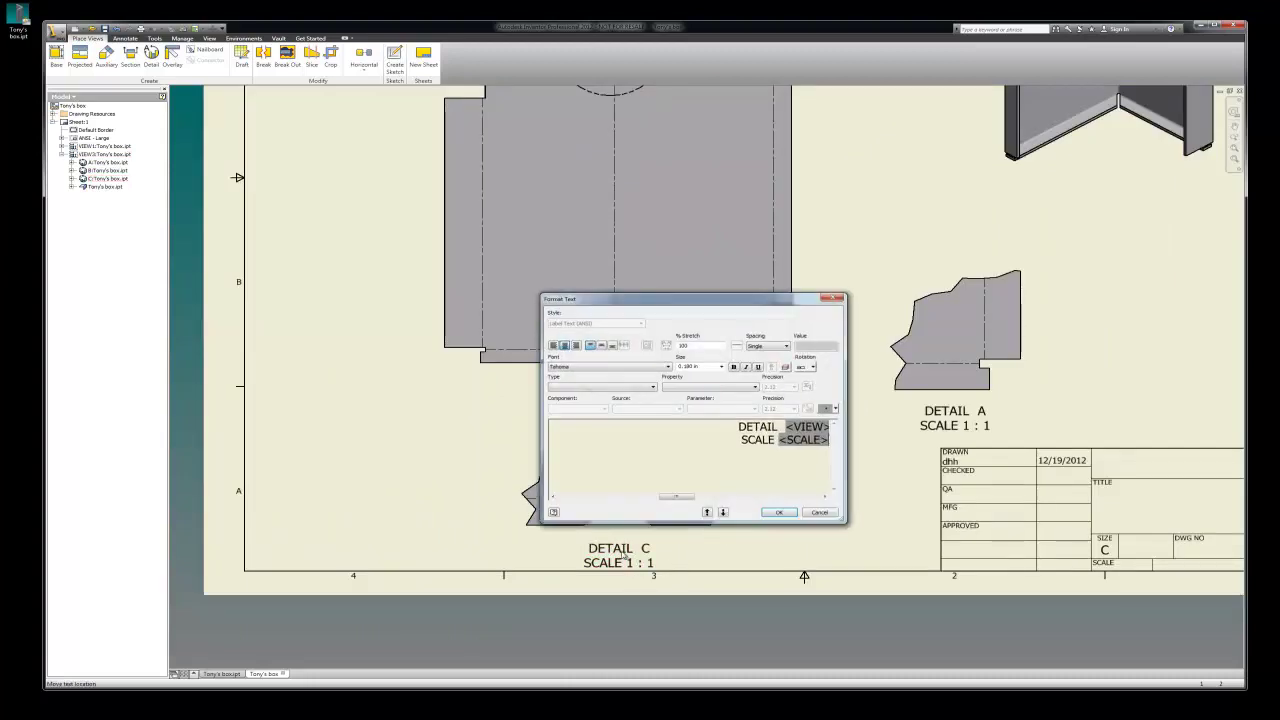
pyautogui.hotkey('ctrl', 'a')
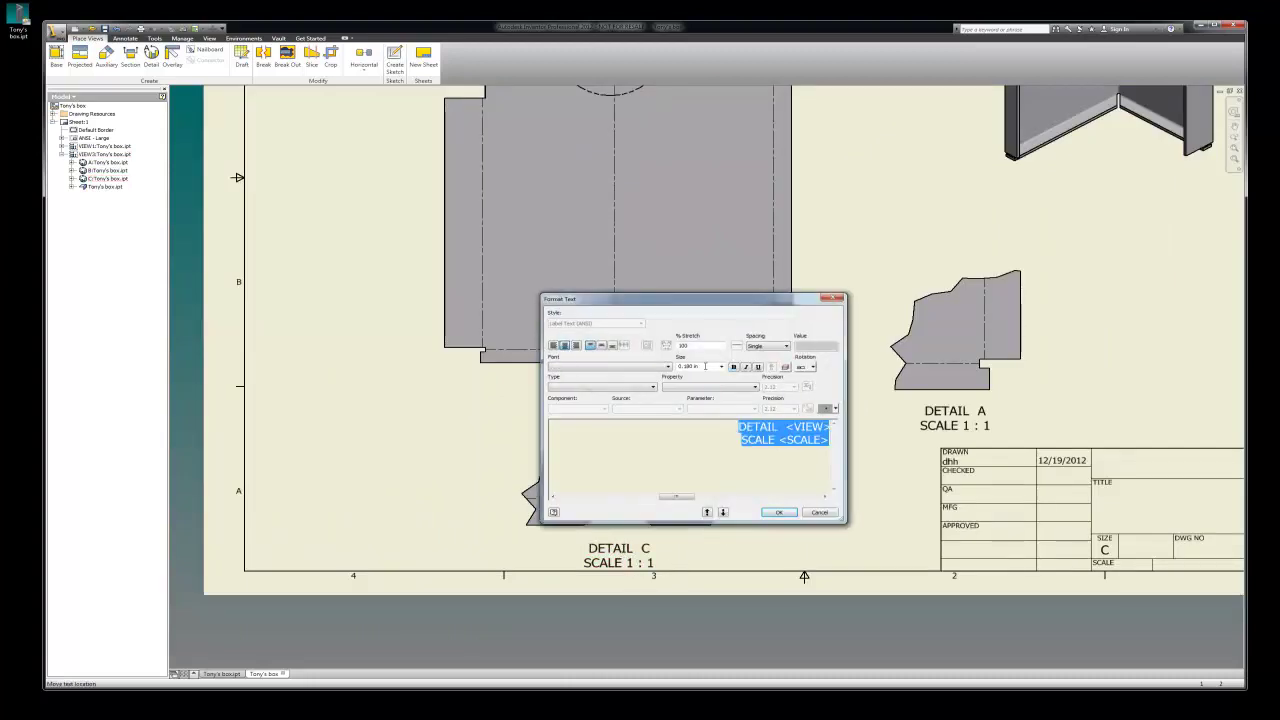
pyautogui.click(721, 366)
pyautogui.click(700, 377)
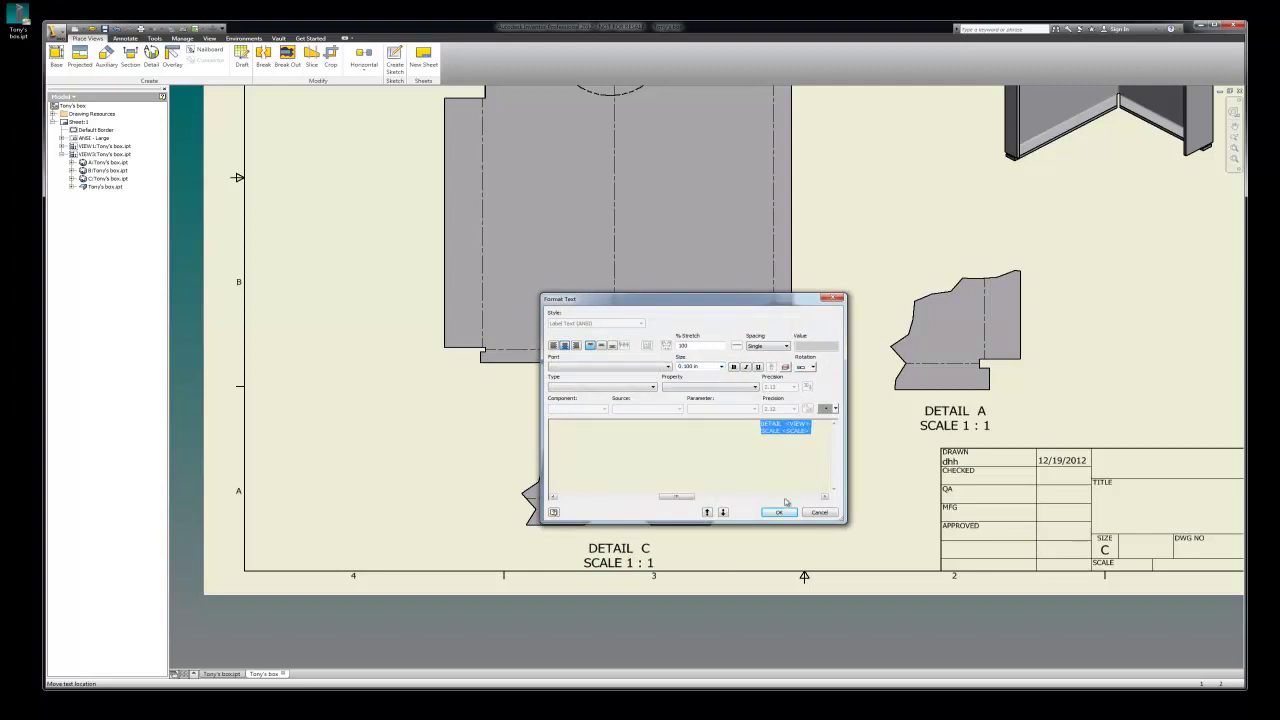
pyautogui.click(779, 512)
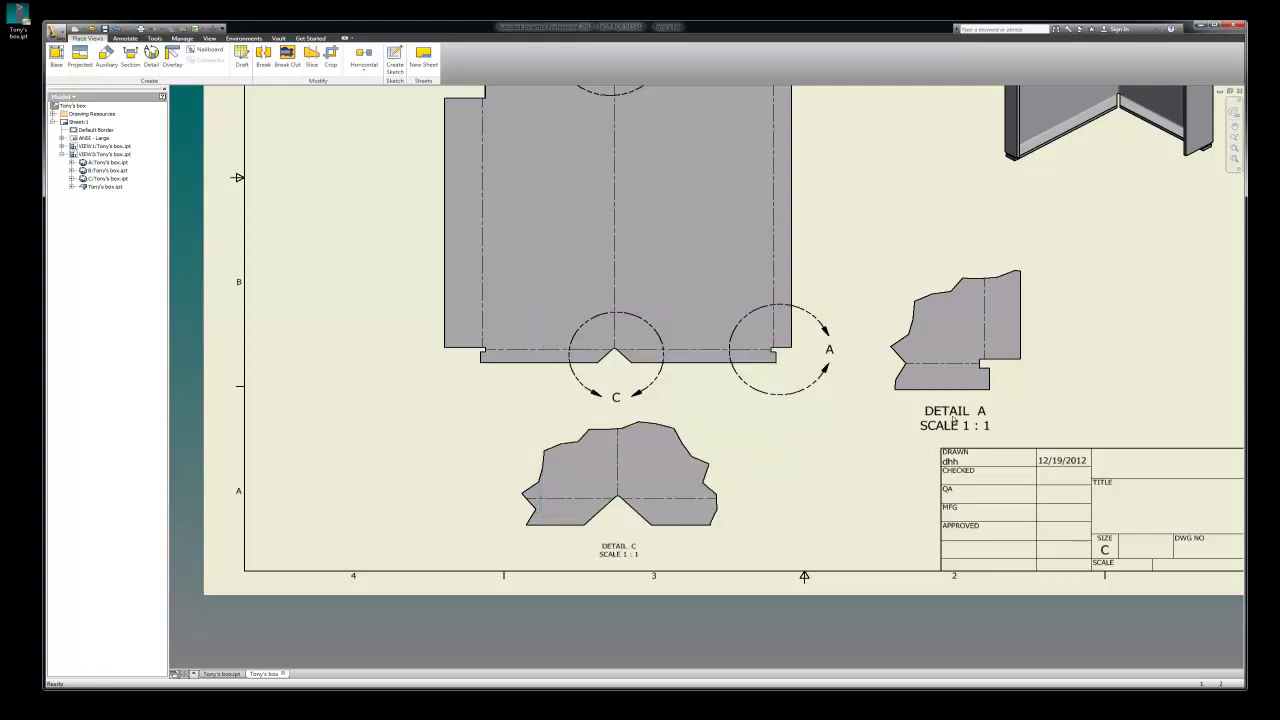
# Step: Set the whole Detail A label text to a size of 0.100 in
pyautogui.doubleClick(945, 427)
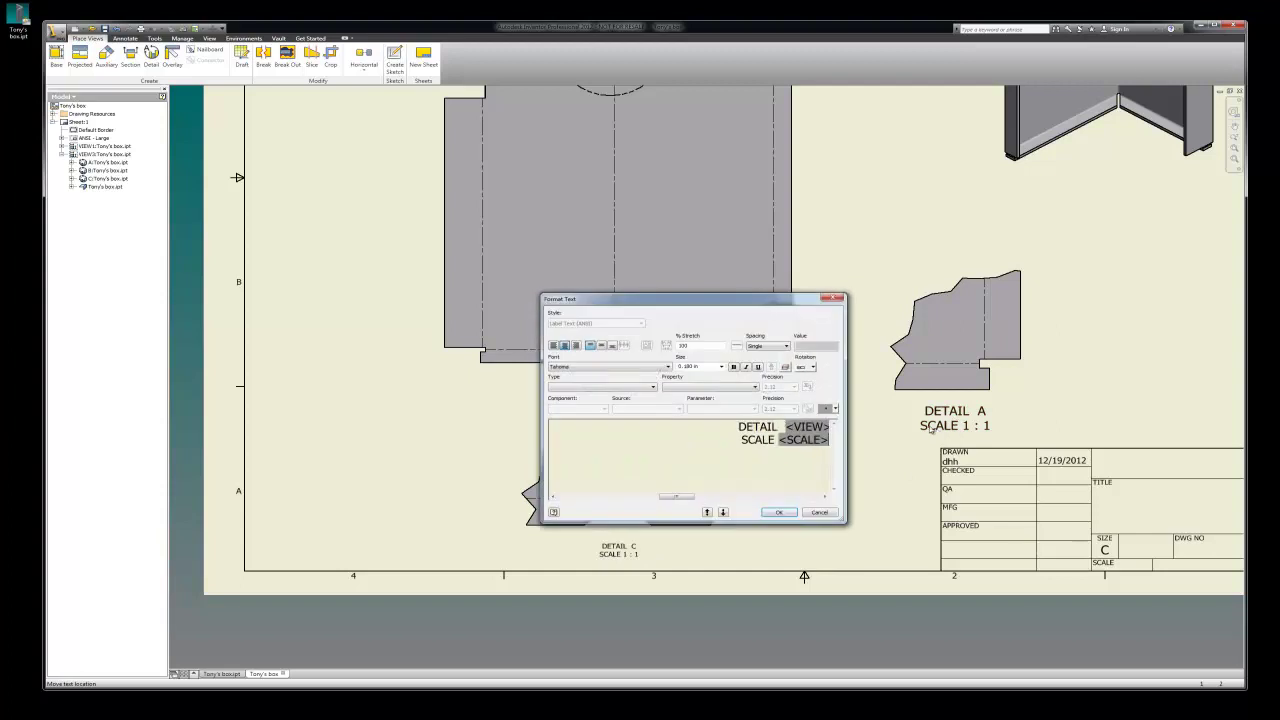
pyautogui.hotkey('ctrl', 'a')
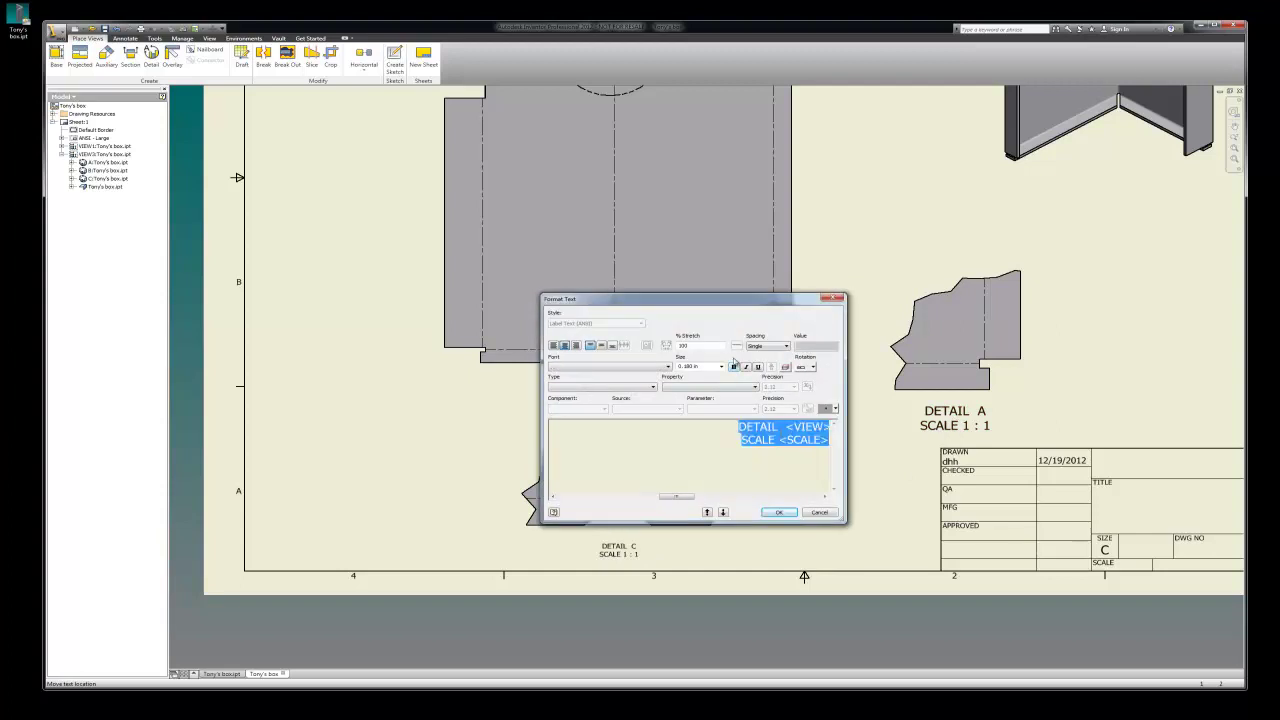
pyautogui.click(721, 366)
pyautogui.click(705, 379)
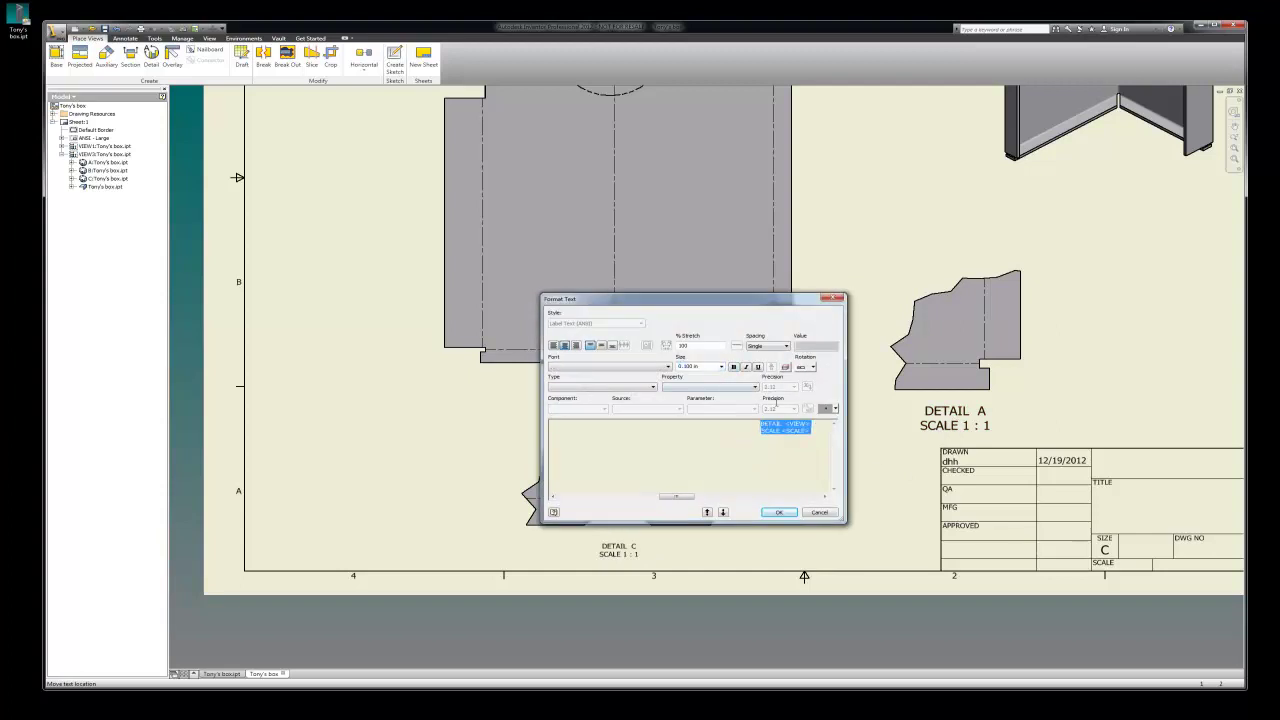
pyautogui.click(779, 512)
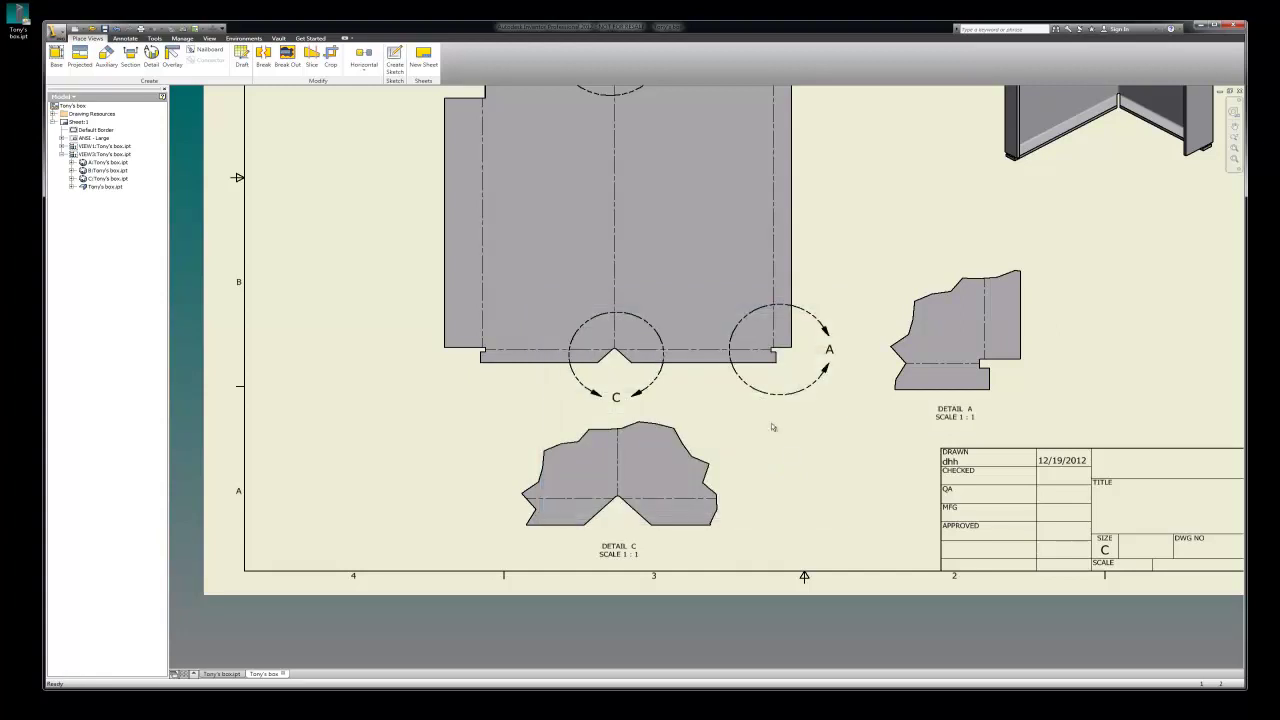
pyautogui.scroll(-3, 596, 570)
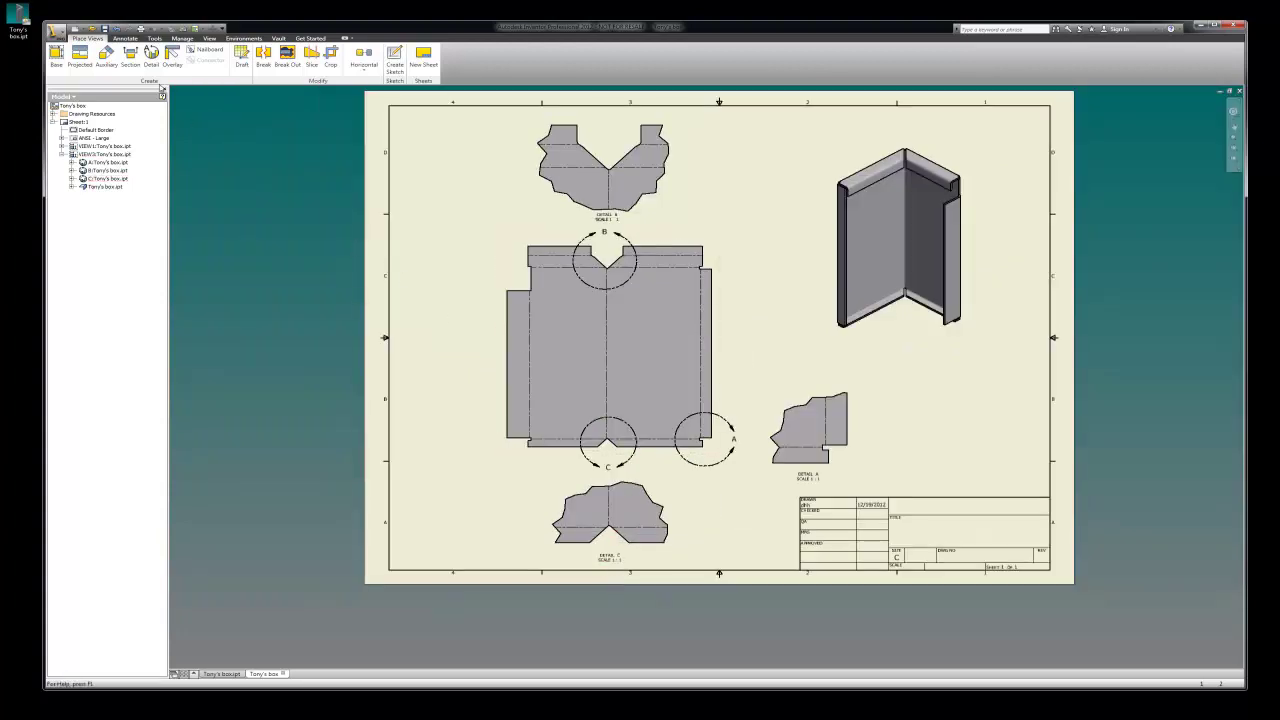
pyautogui.click(125, 38)
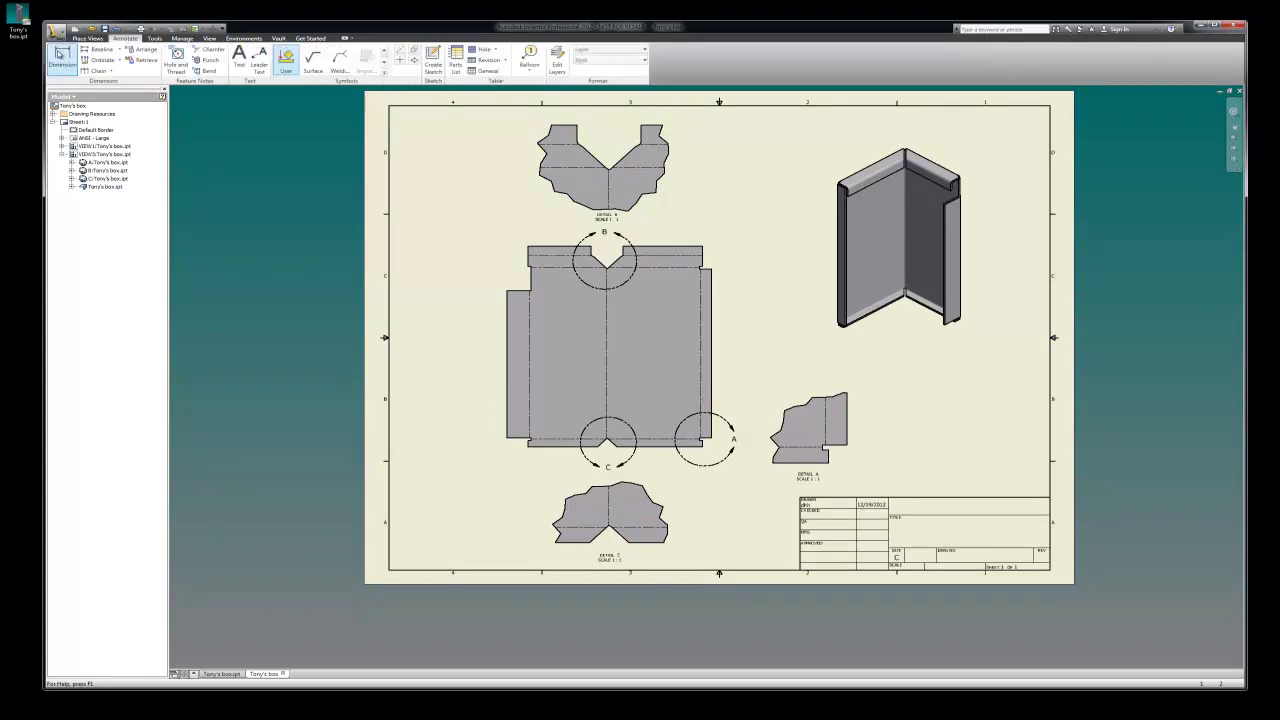
pyautogui.click(62, 58)
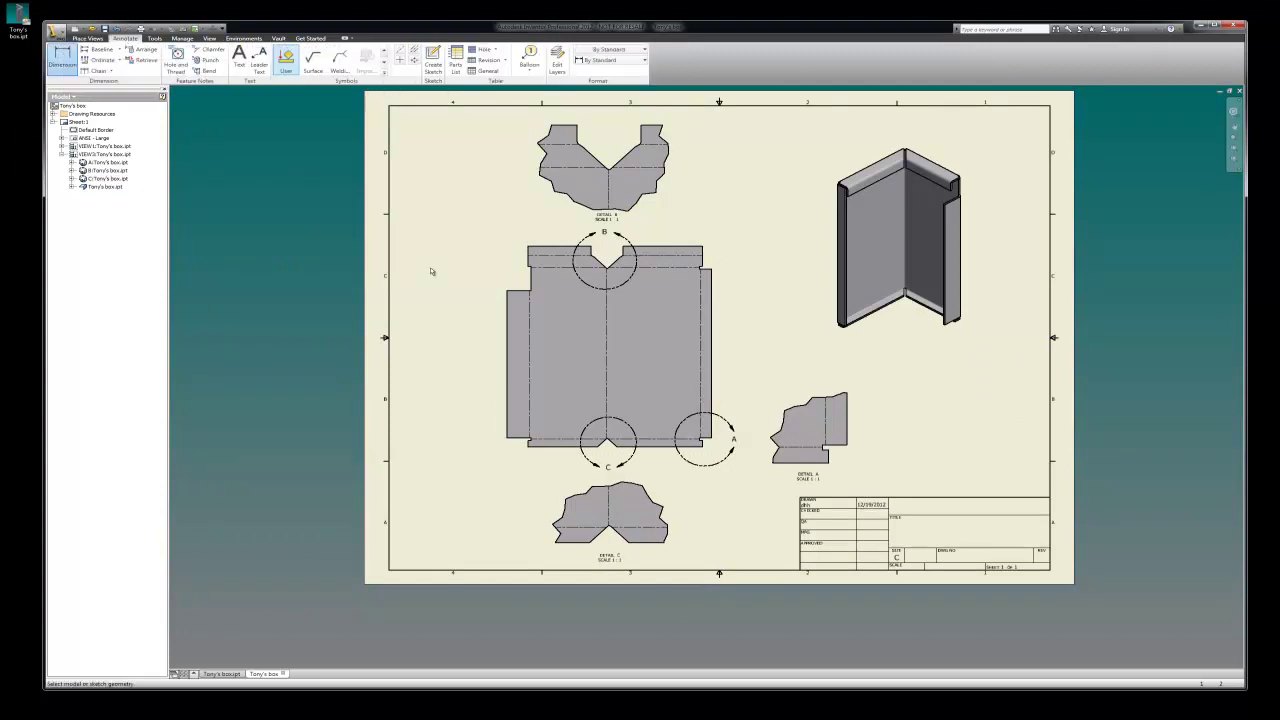
pyautogui.click(547, 271)
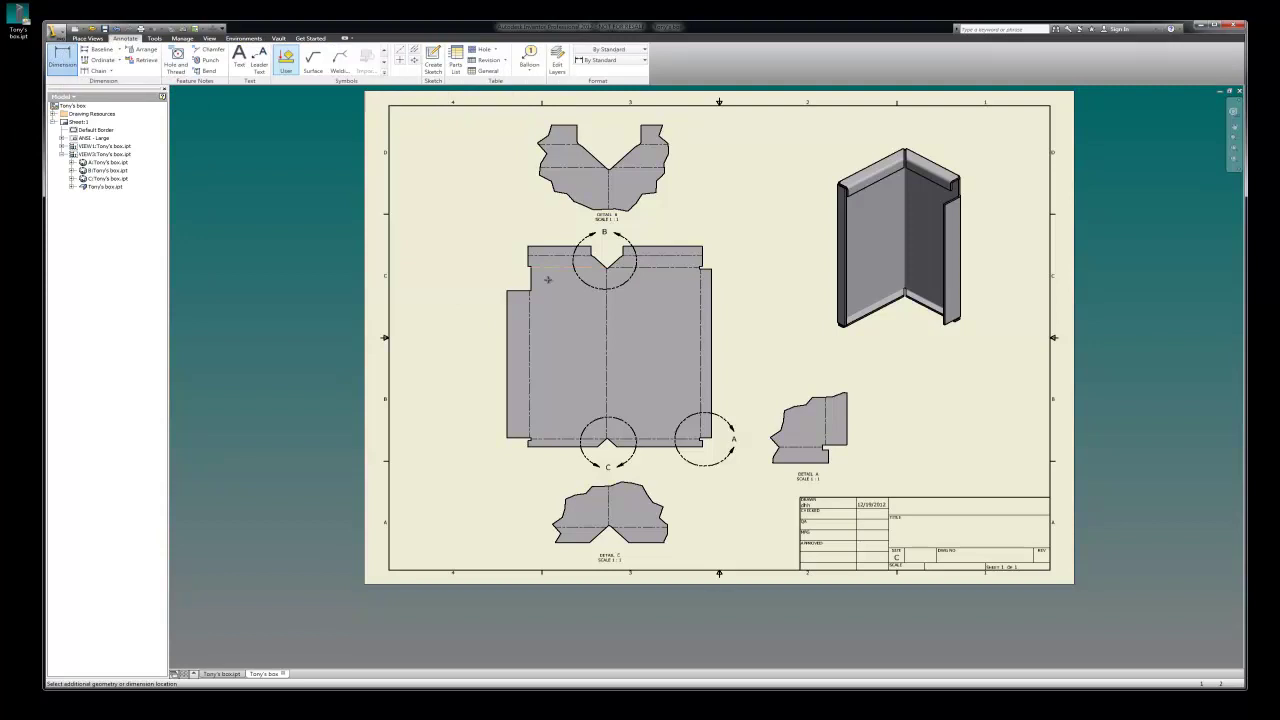
pyautogui.click(555, 439)
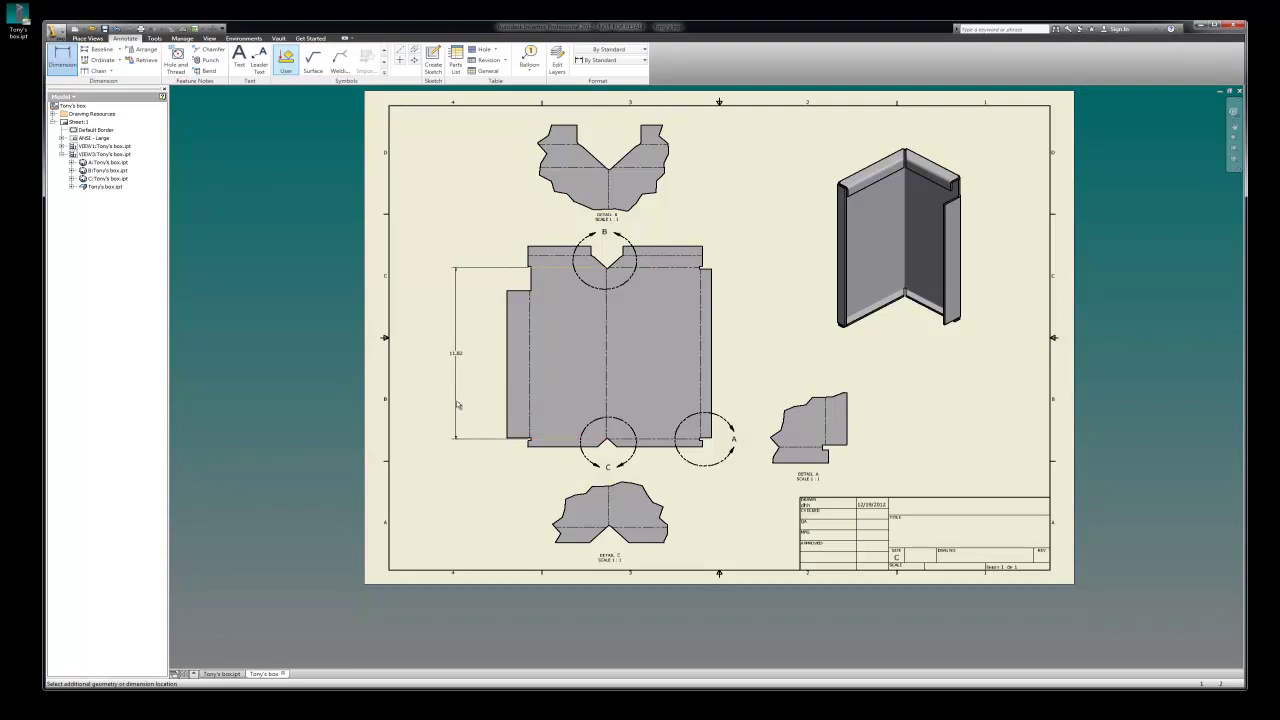
pyautogui.press('Escape')
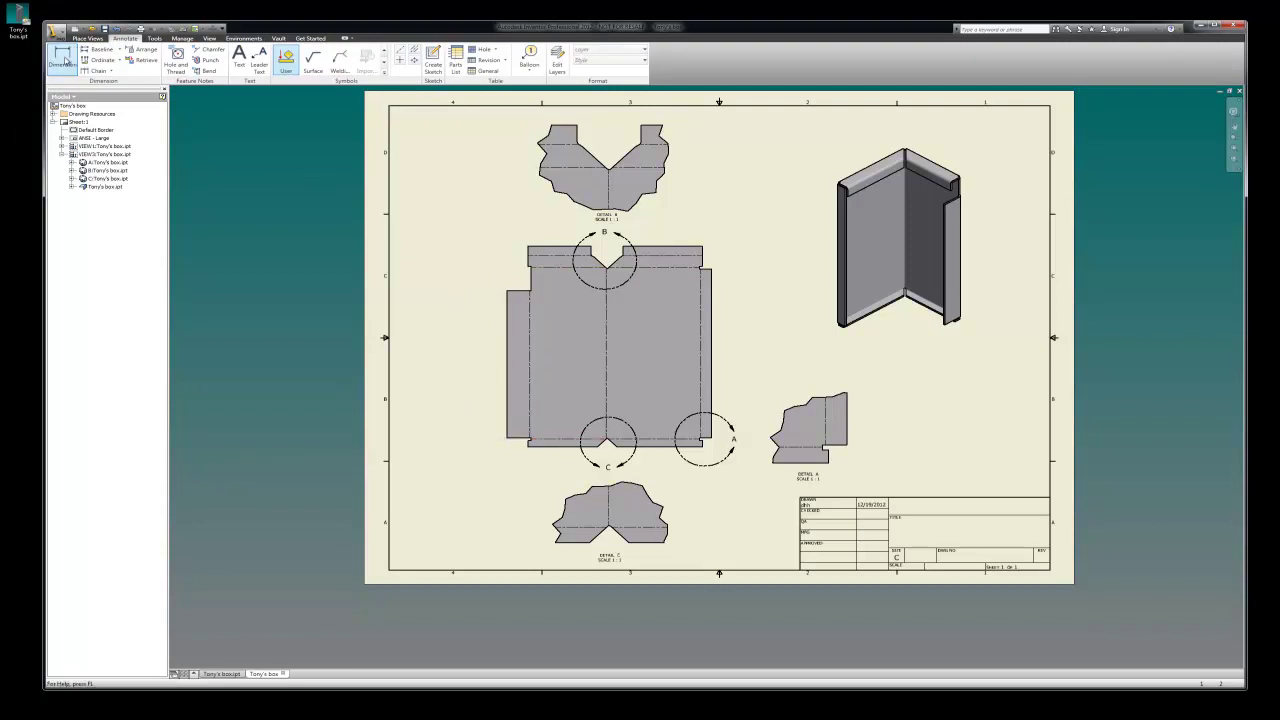
# Step: Dimension the flat pattern's overall height between its top and bottom edges, placing the dimension to the left of the view
pyautogui.click(540, 248)
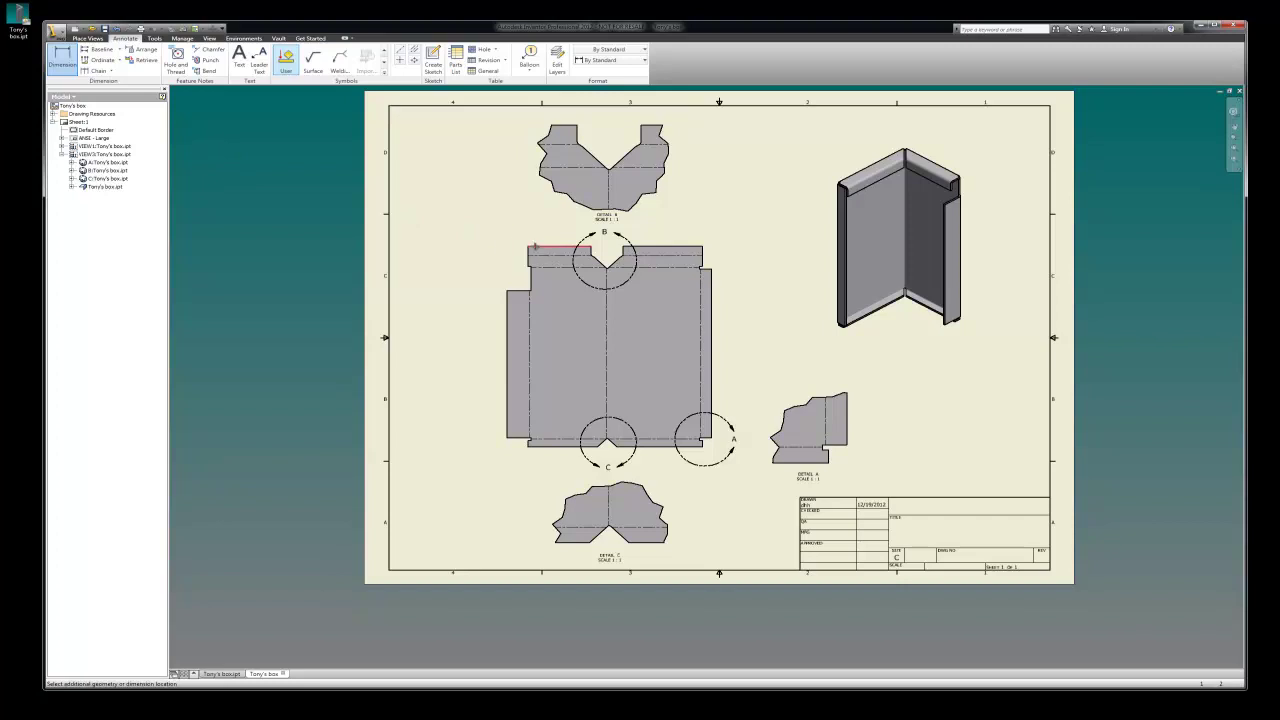
pyautogui.click(532, 446)
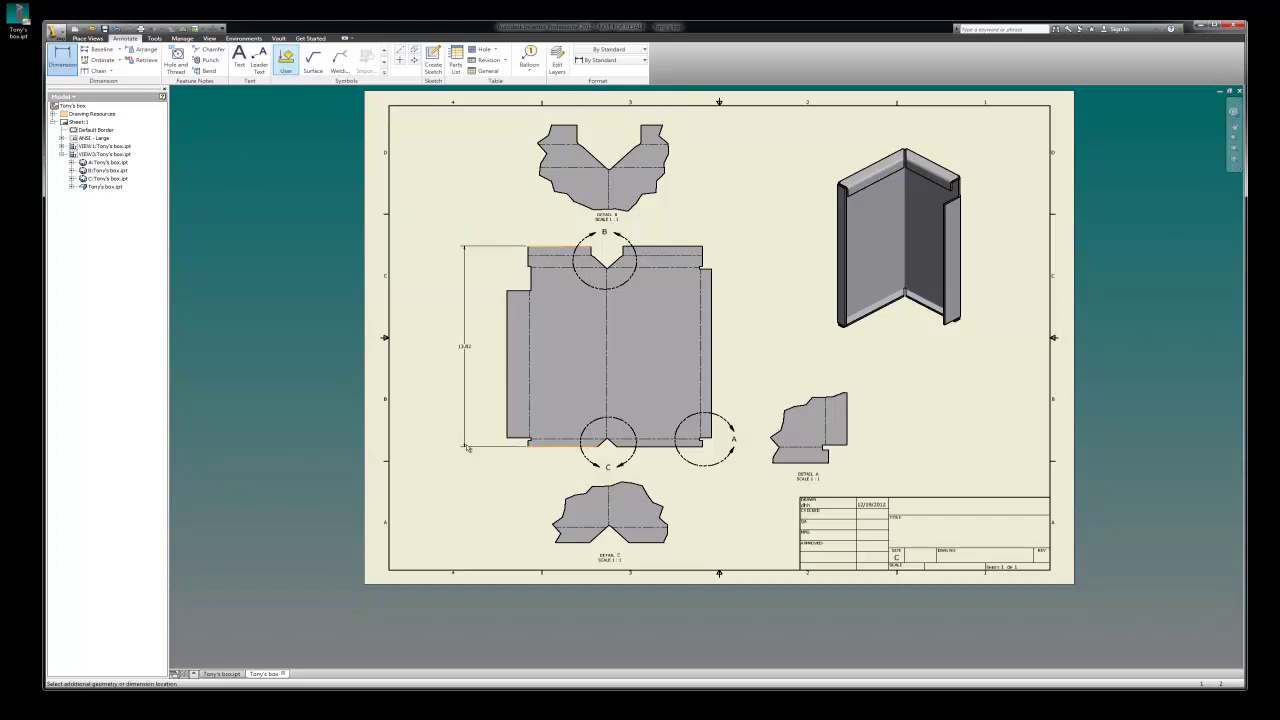
pyautogui.click(452, 444)
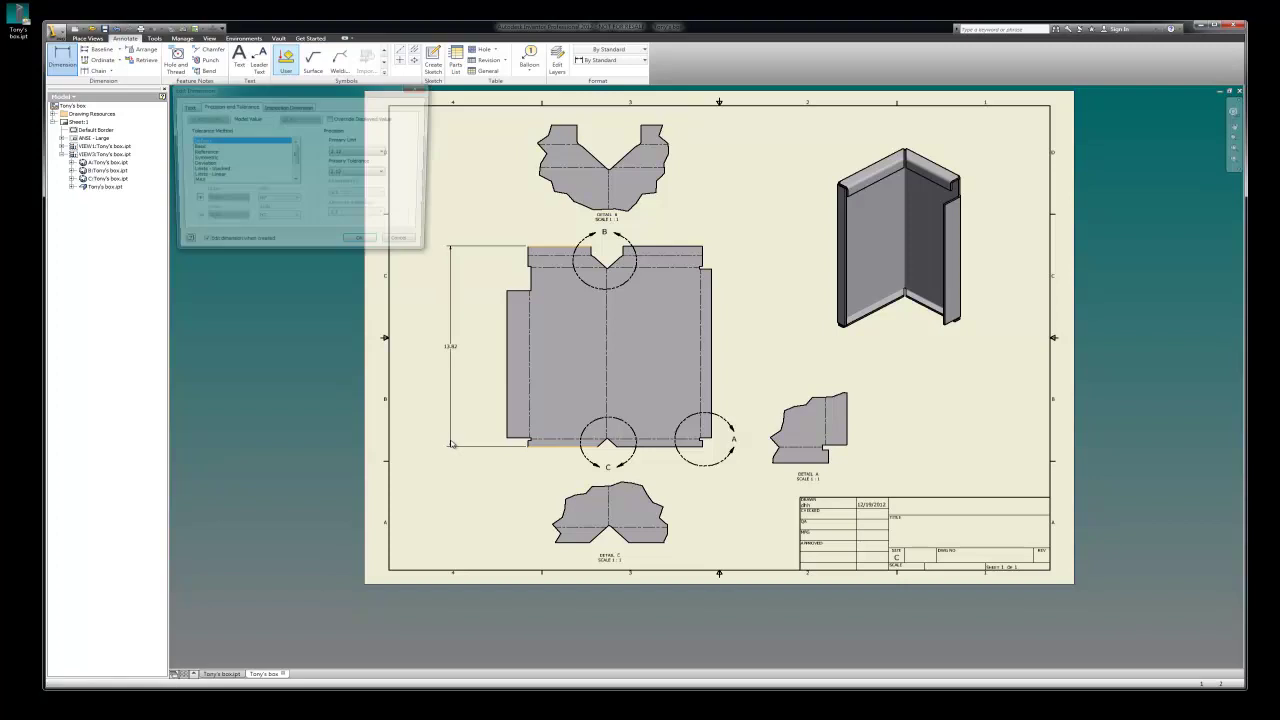
pyautogui.click(362, 245)
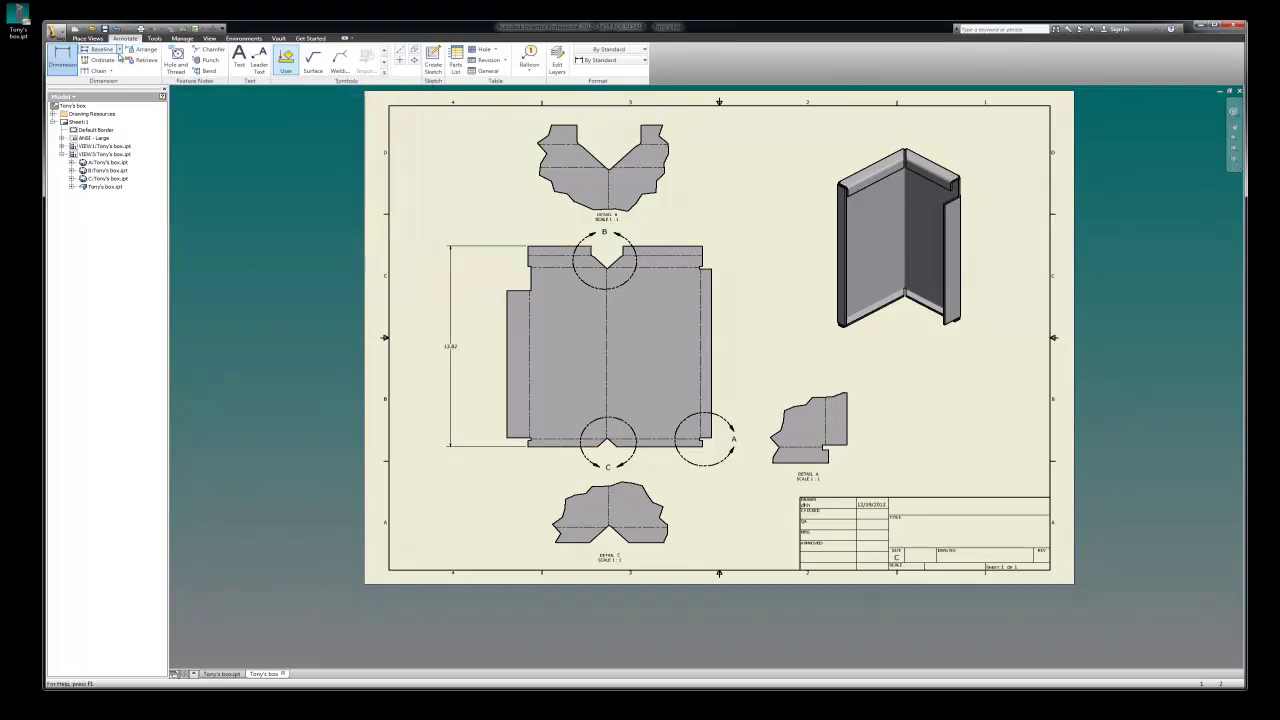
# Step: Dimension the flat pattern's overall width between the outer edges of its side flanges, placing the dimension below the view
pyautogui.click(63, 58)
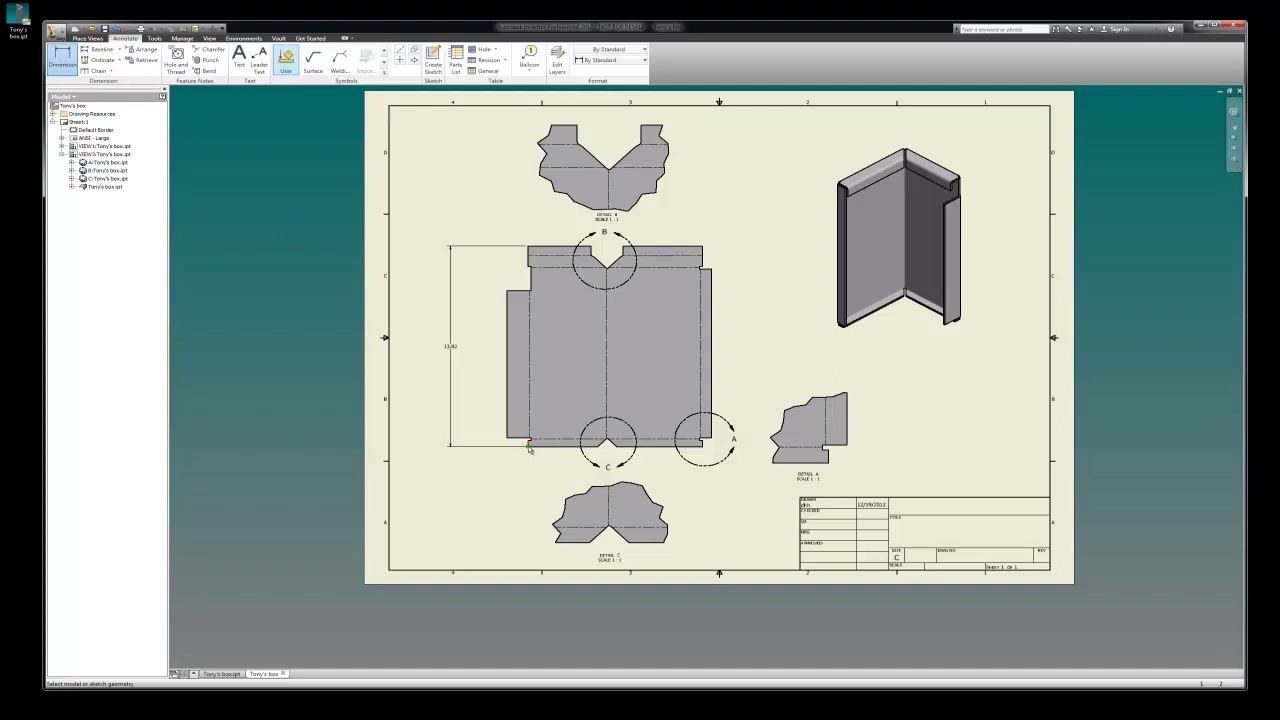
pyautogui.click(660, 445)
pyautogui.press('Escape')
pyautogui.click(507, 438)
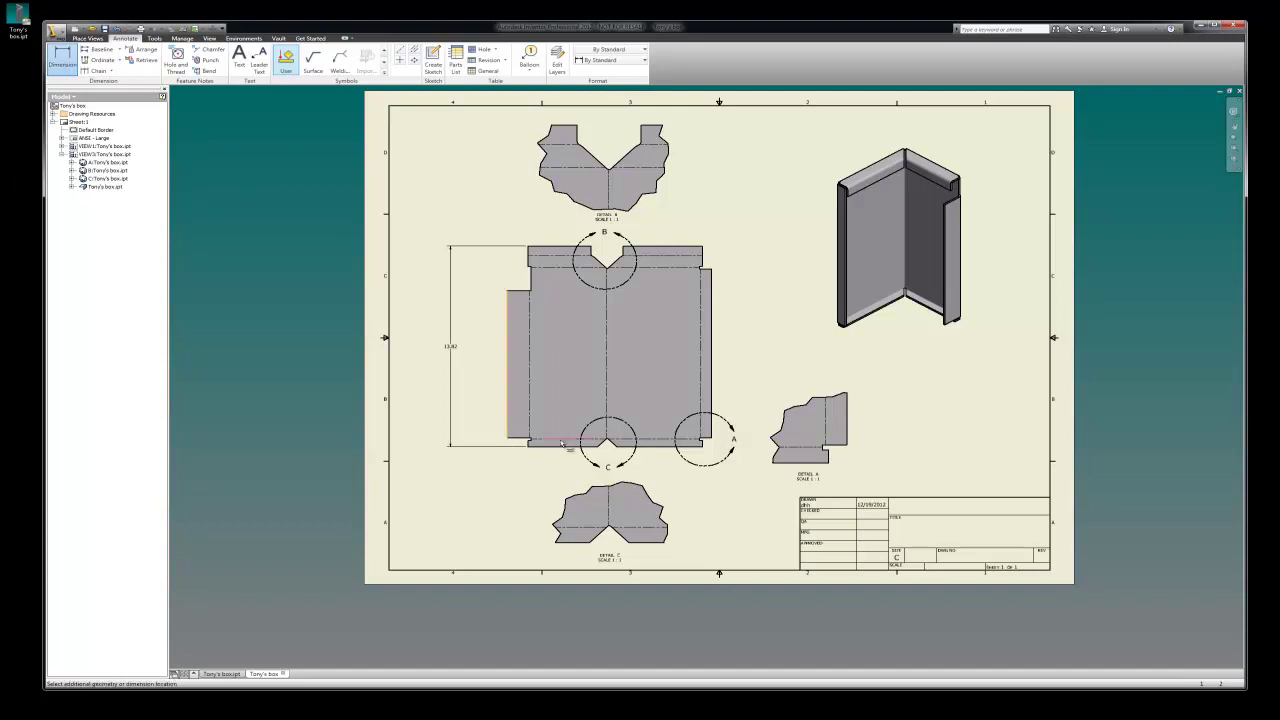
pyautogui.click(711, 438)
pyautogui.click(710, 479)
pyautogui.click(365, 245)
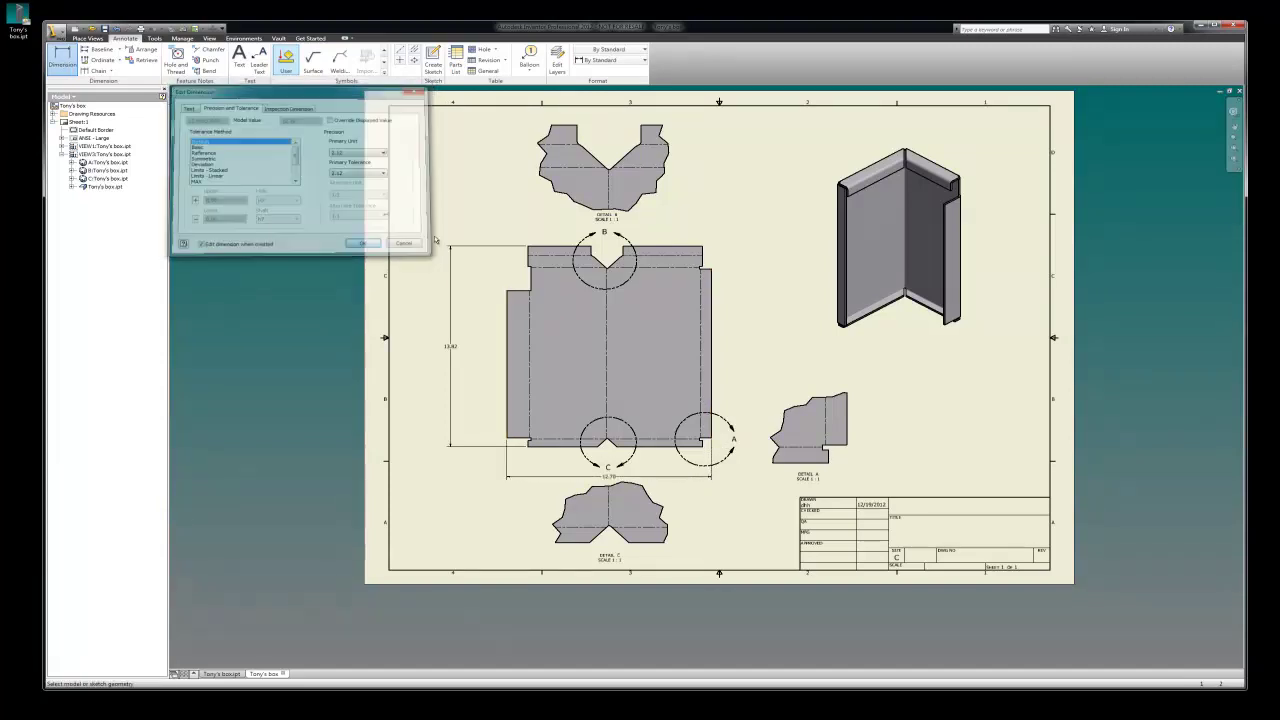
pyautogui.press('Escape')
# Step: Move detail view C to the sheet's lower-left area and shift letter C to the lower left of its circle, clear of the width dimension
pyautogui.click(612, 535)
pyautogui.moveTo(626, 553); pyautogui.dragTo(502, 556)
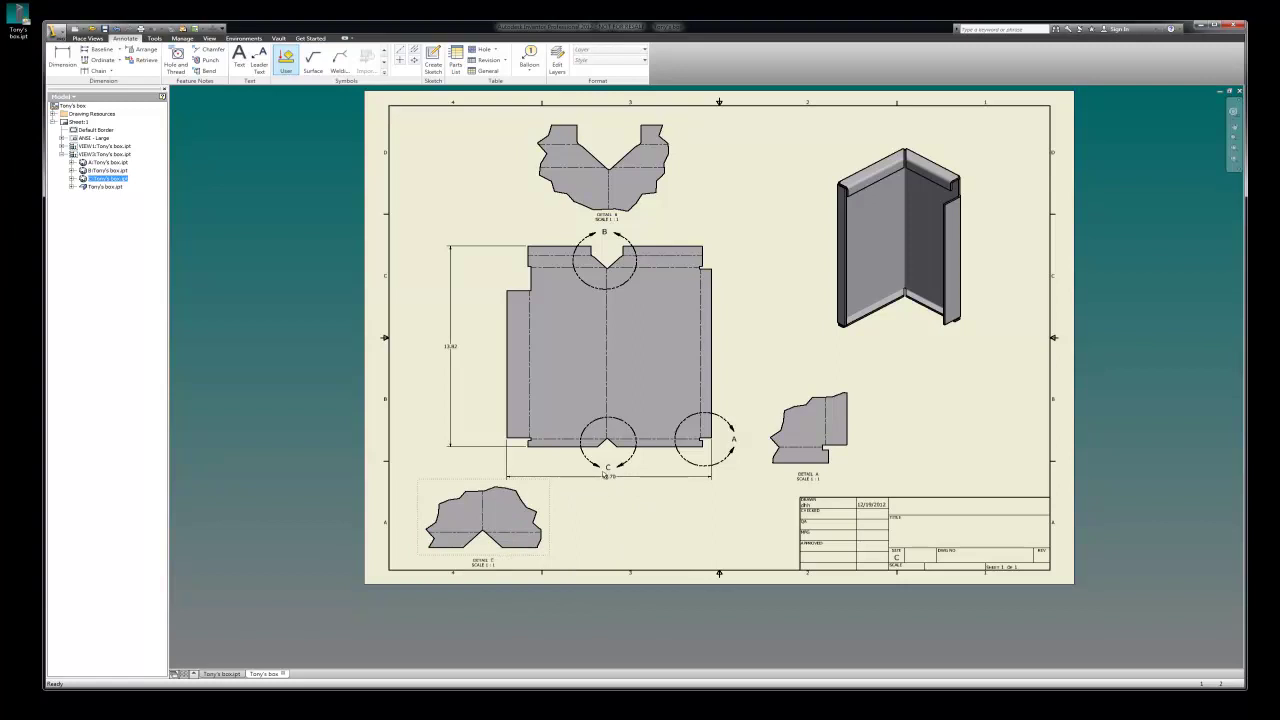
pyautogui.click(606, 467)
pyautogui.keyDown('ctrl'); pyautogui.click(604, 479); pyautogui.keyUp('ctrl')
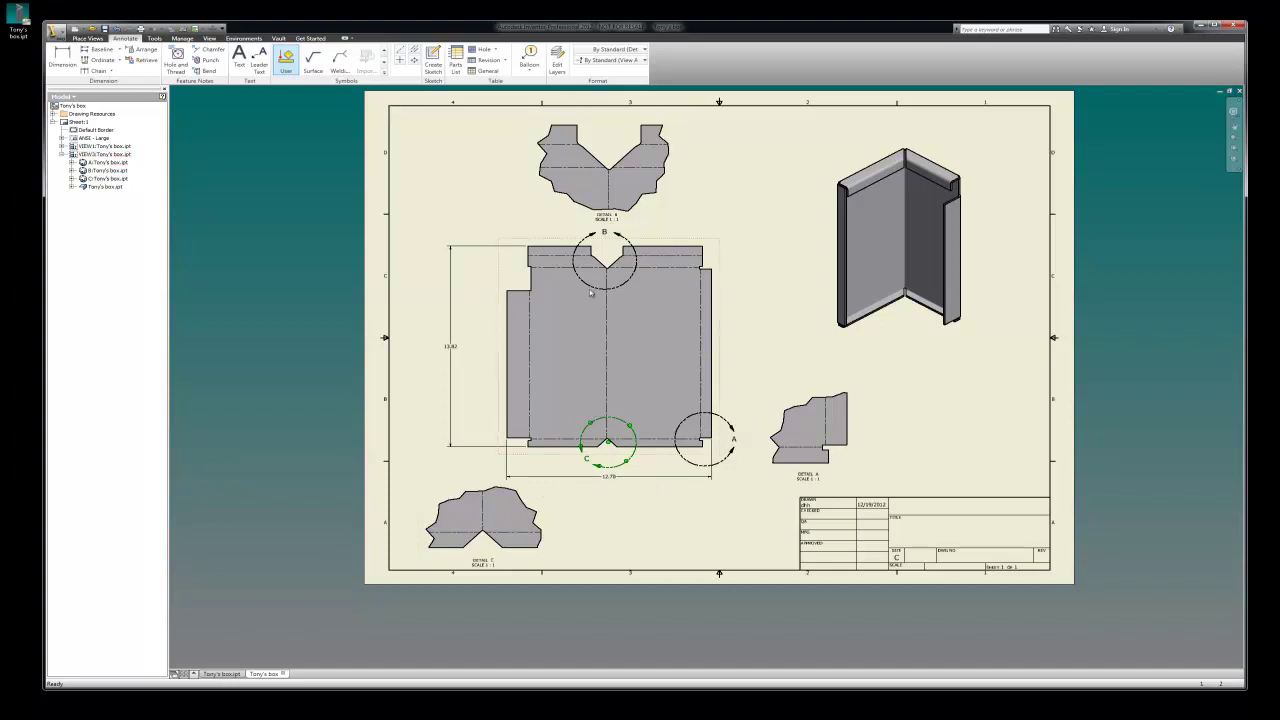
# Step: Try a smaller scale for the flat pattern view, and undo the scale change
pyautogui.scroll(3, 700, 405)
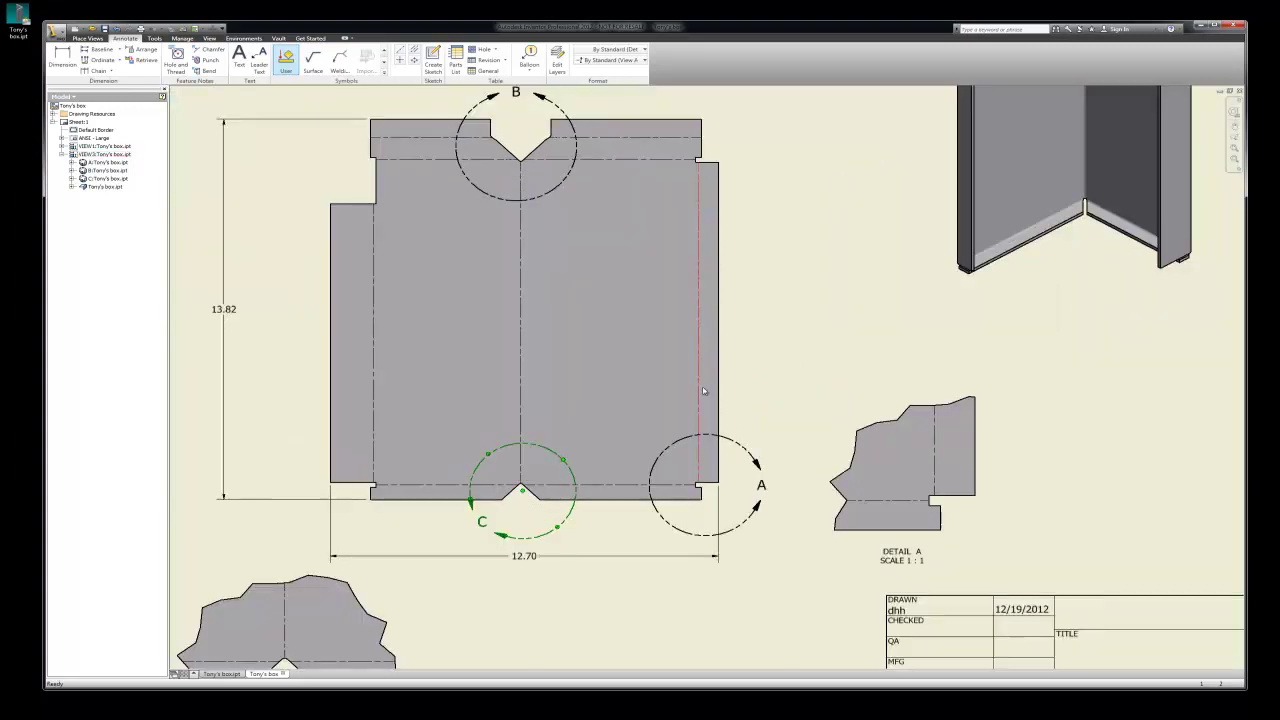
pyautogui.scroll(-3, 700, 405)
pyautogui.scroll(1, 706, 412)
pyautogui.scroll(3, 605, 236)
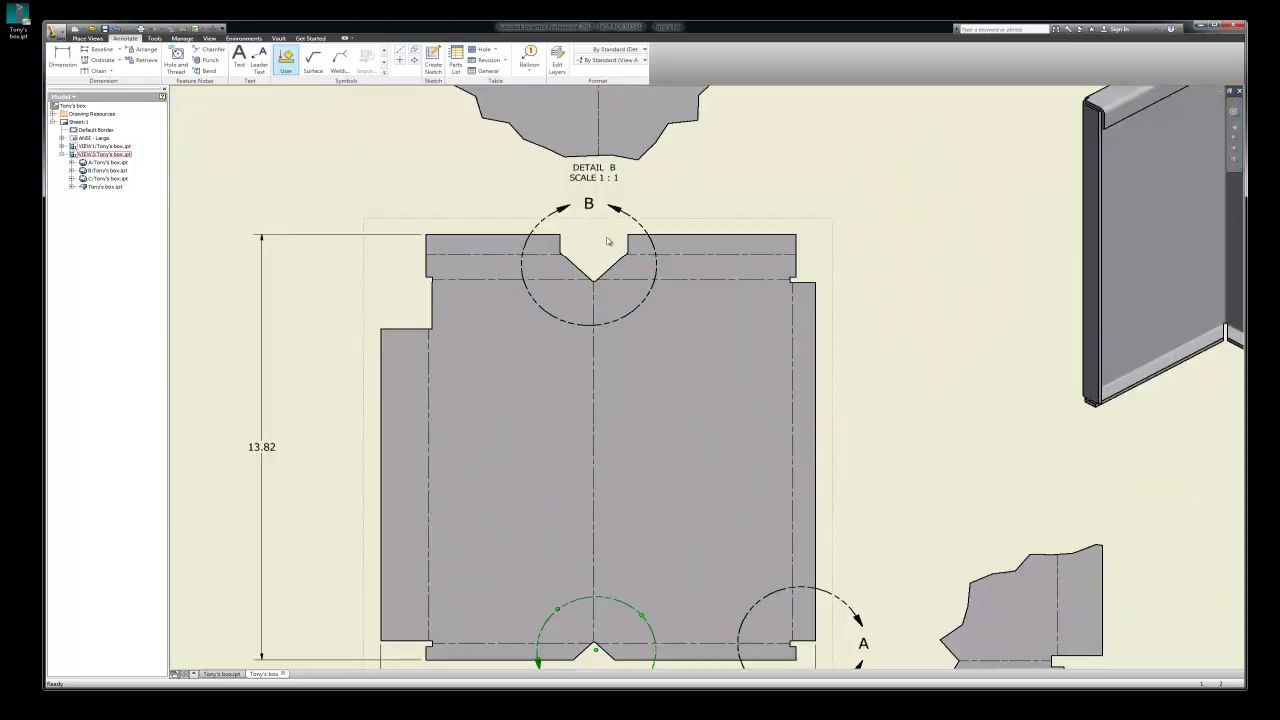
pyautogui.scroll(-3, 618, 258)
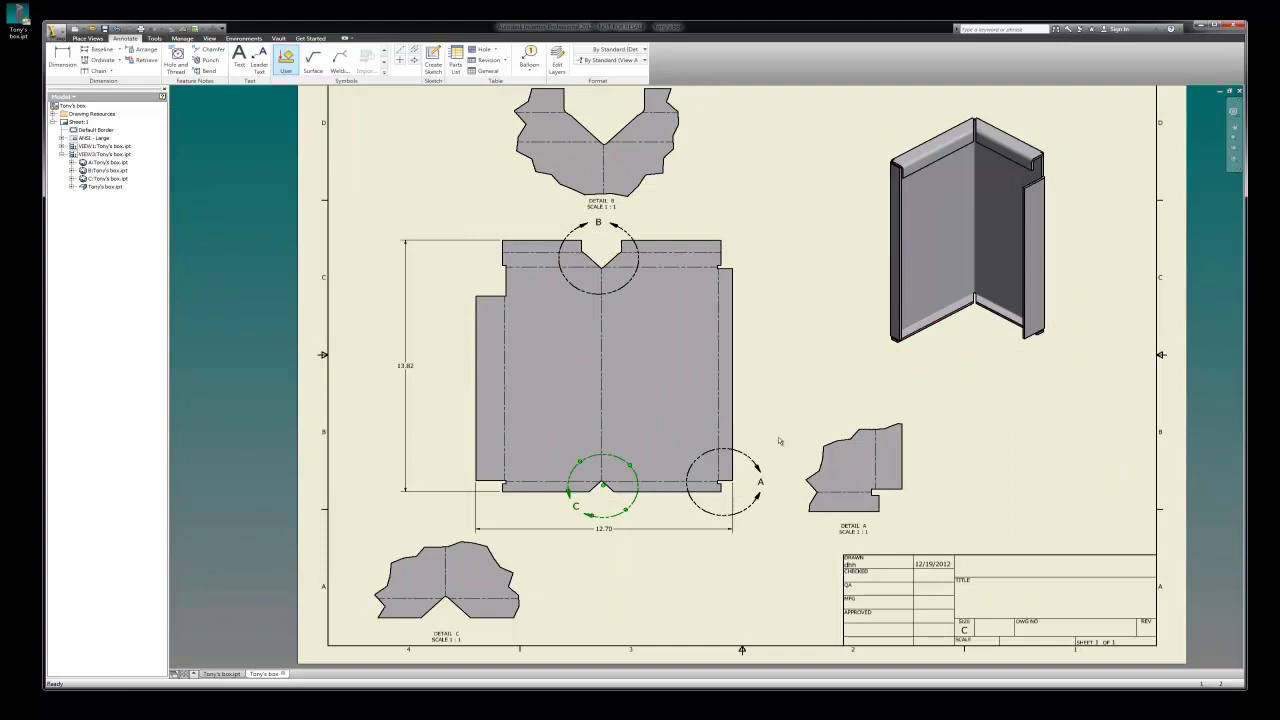
pyautogui.rightClick(661, 503)
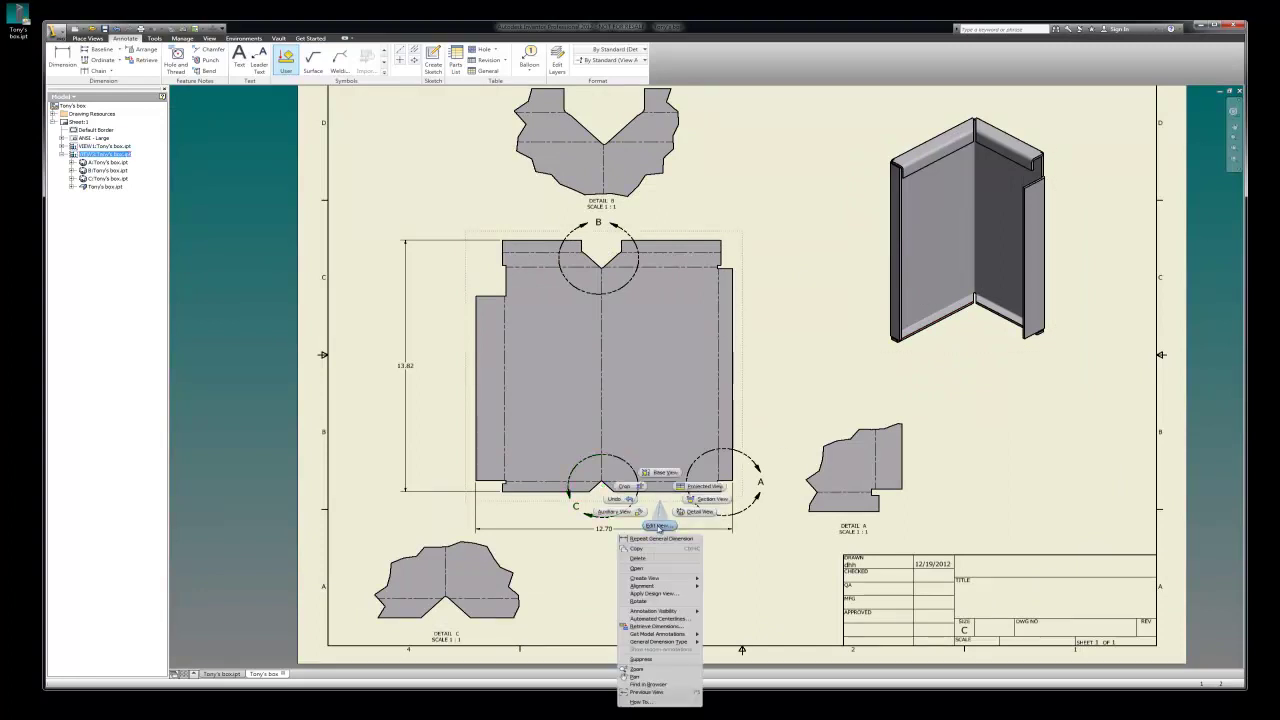
pyautogui.click(658, 527)
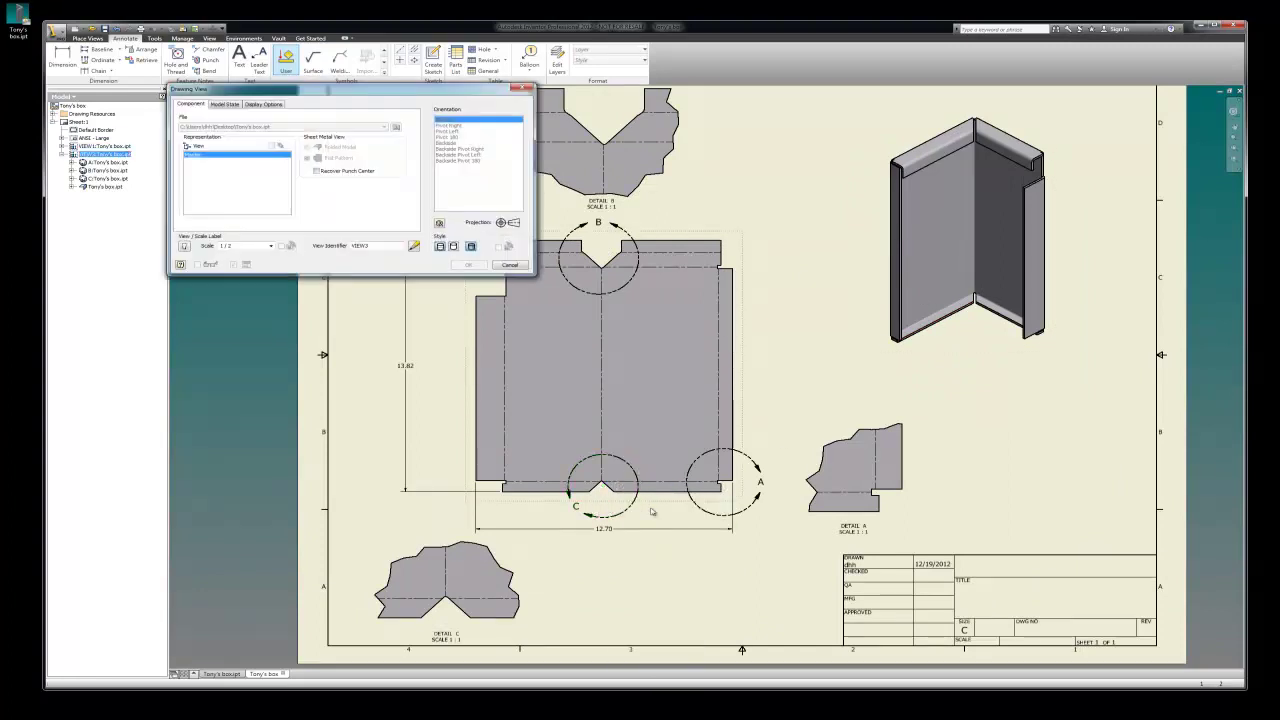
pyautogui.click(271, 246)
pyautogui.click(256, 256)
pyautogui.click(466, 265)
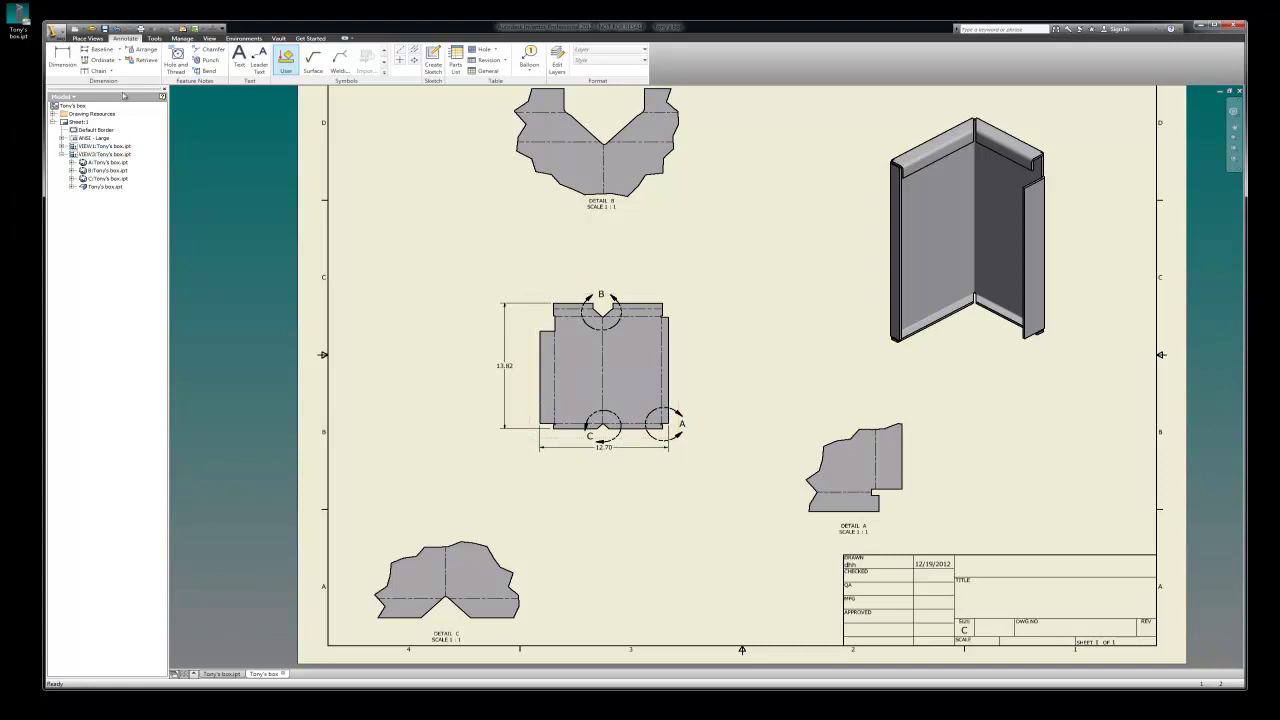
pyautogui.click(116, 30)
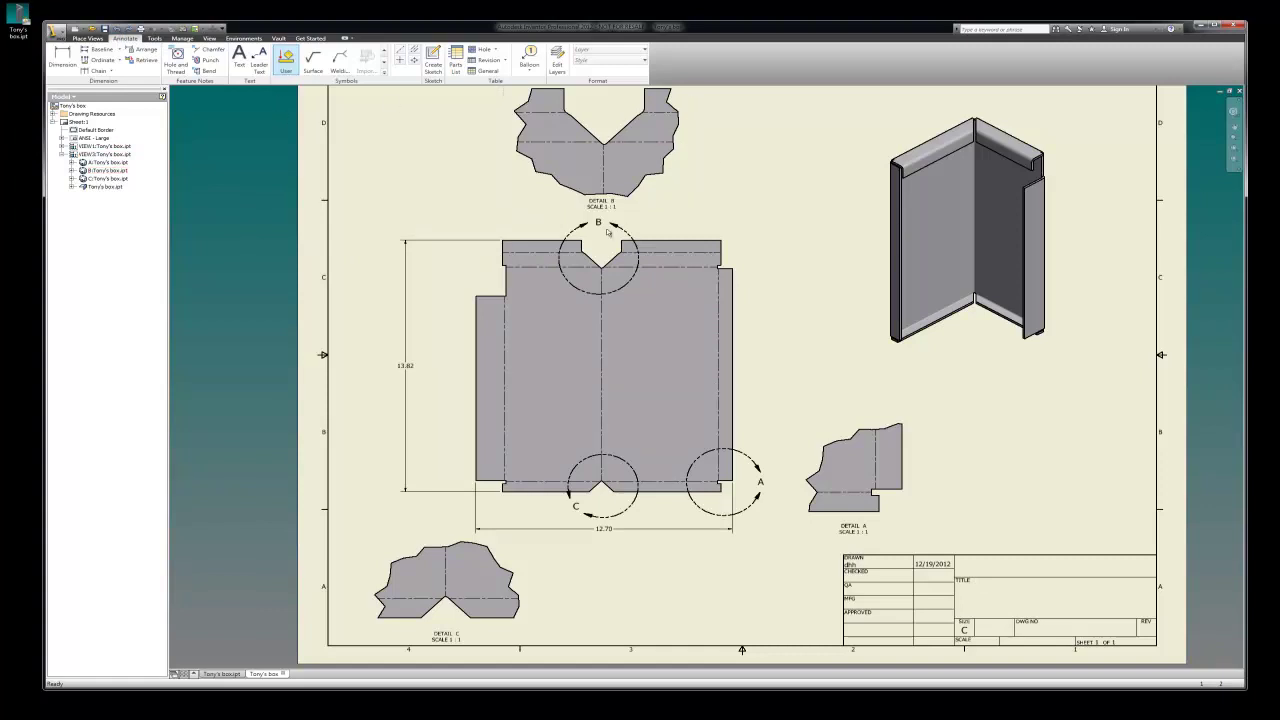
# Step: Dimension the notch opening's width between its vertical edges in detail view B, placing the dimension above the view
pyautogui.scroll(2, 595, 210)
pyautogui.scroll(-5, 600, 122)
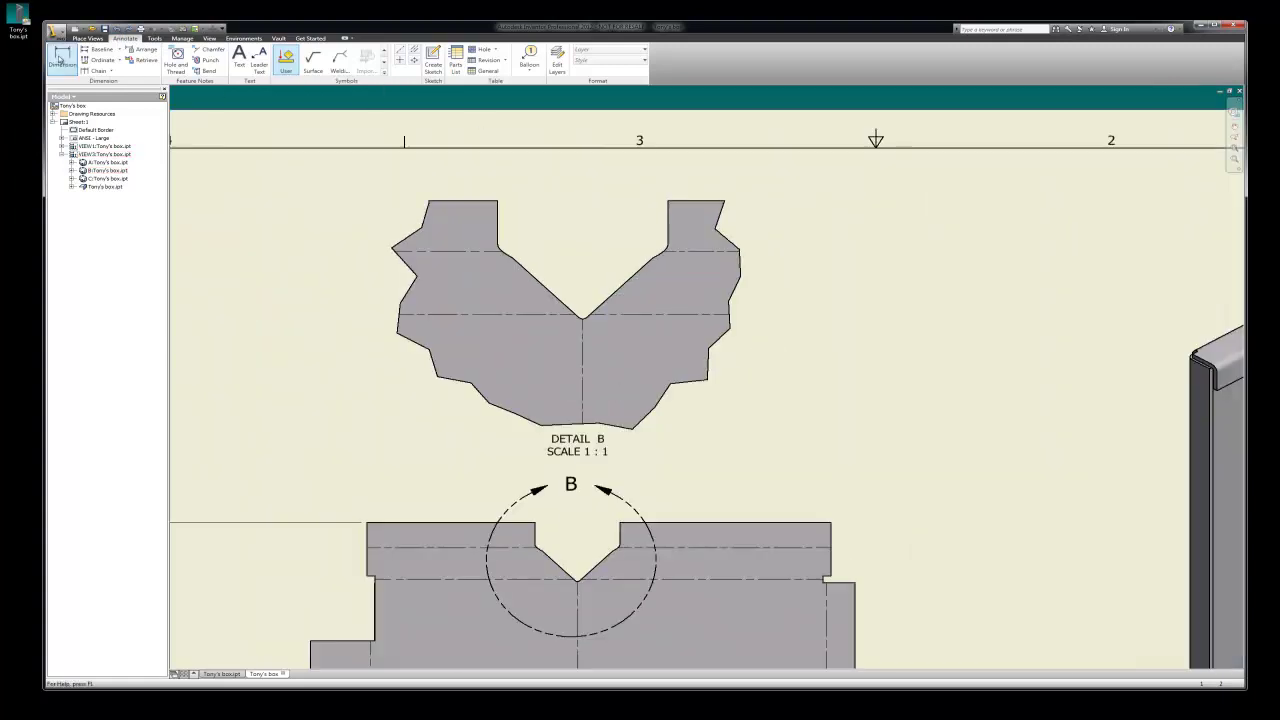
pyautogui.click(62, 58)
pyautogui.click(498, 215)
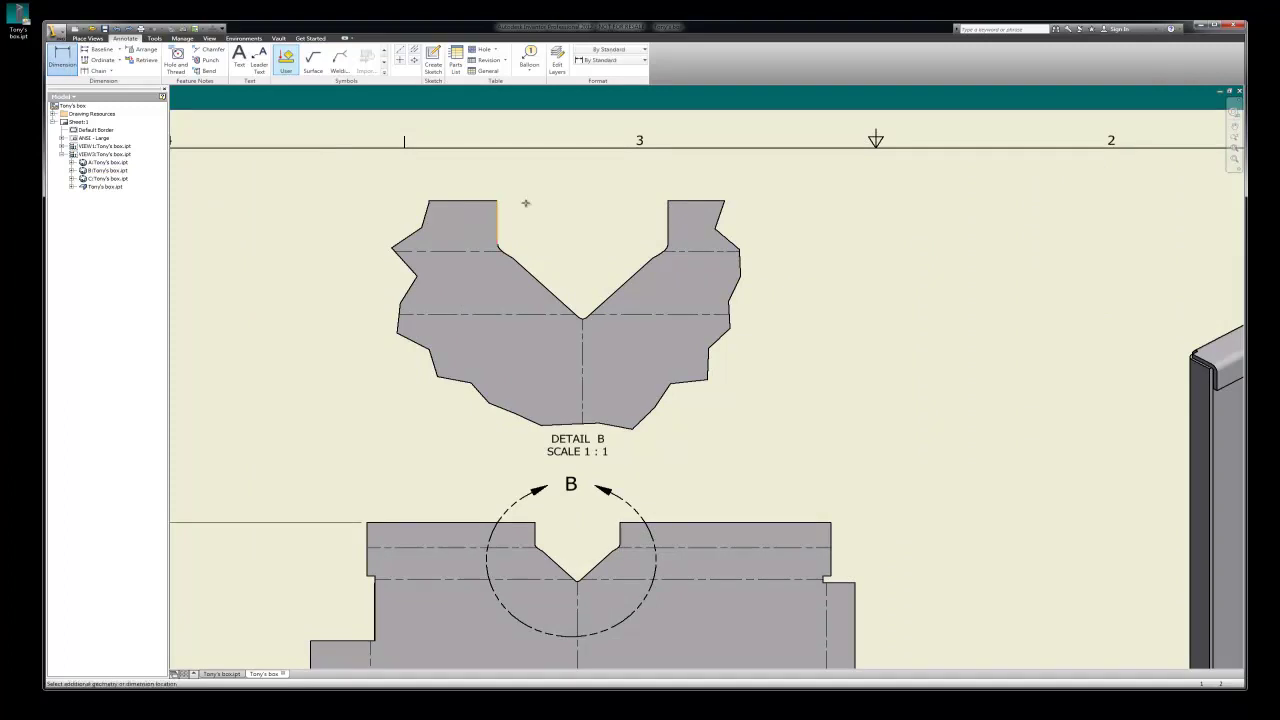
pyautogui.click(670, 207)
pyautogui.click(650, 182)
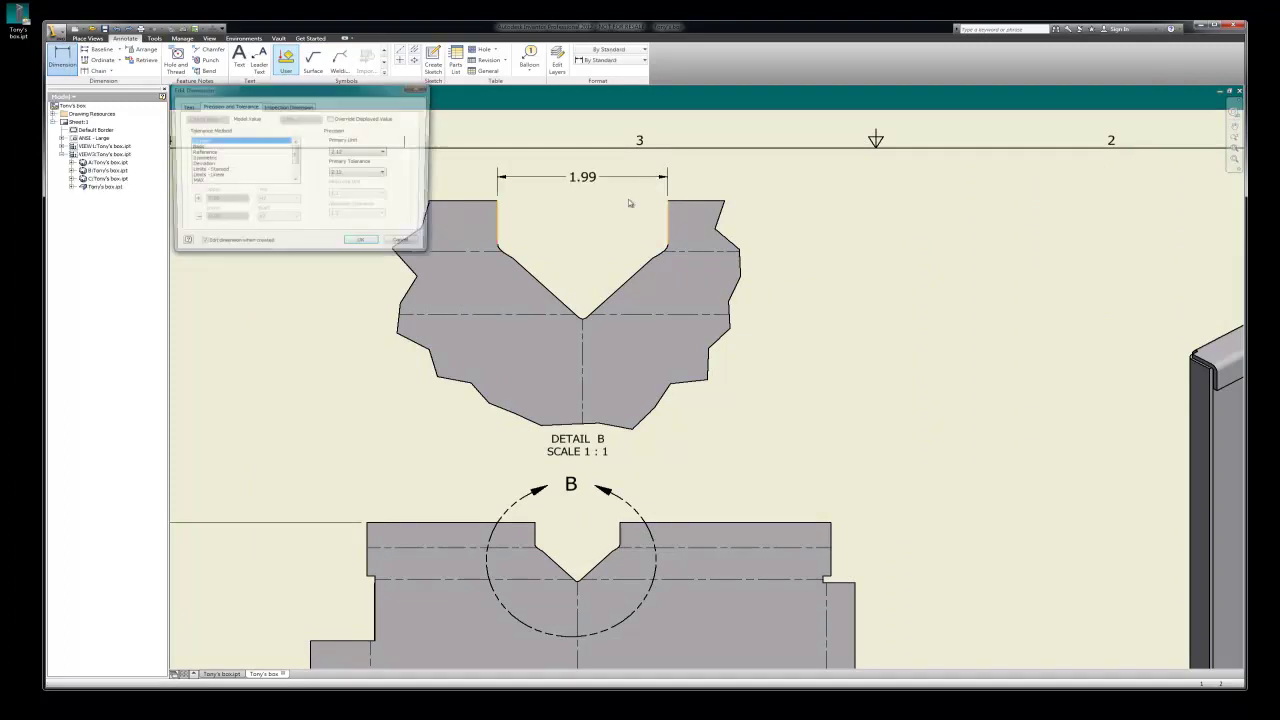
pyautogui.click(364, 245)
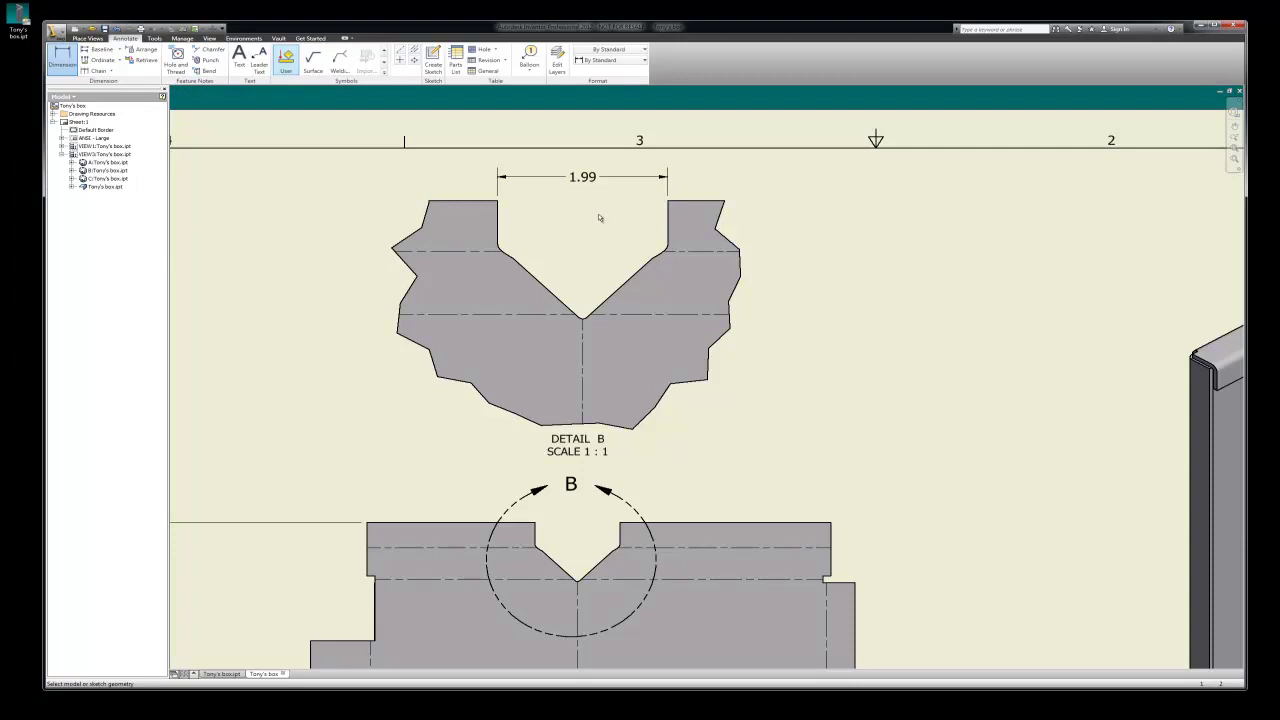
# Step: Dimension the height of the notch's right vertical edge in detail view B, placing the dimension to the right of the view
pyautogui.click(668, 218)
pyautogui.click(668, 250)
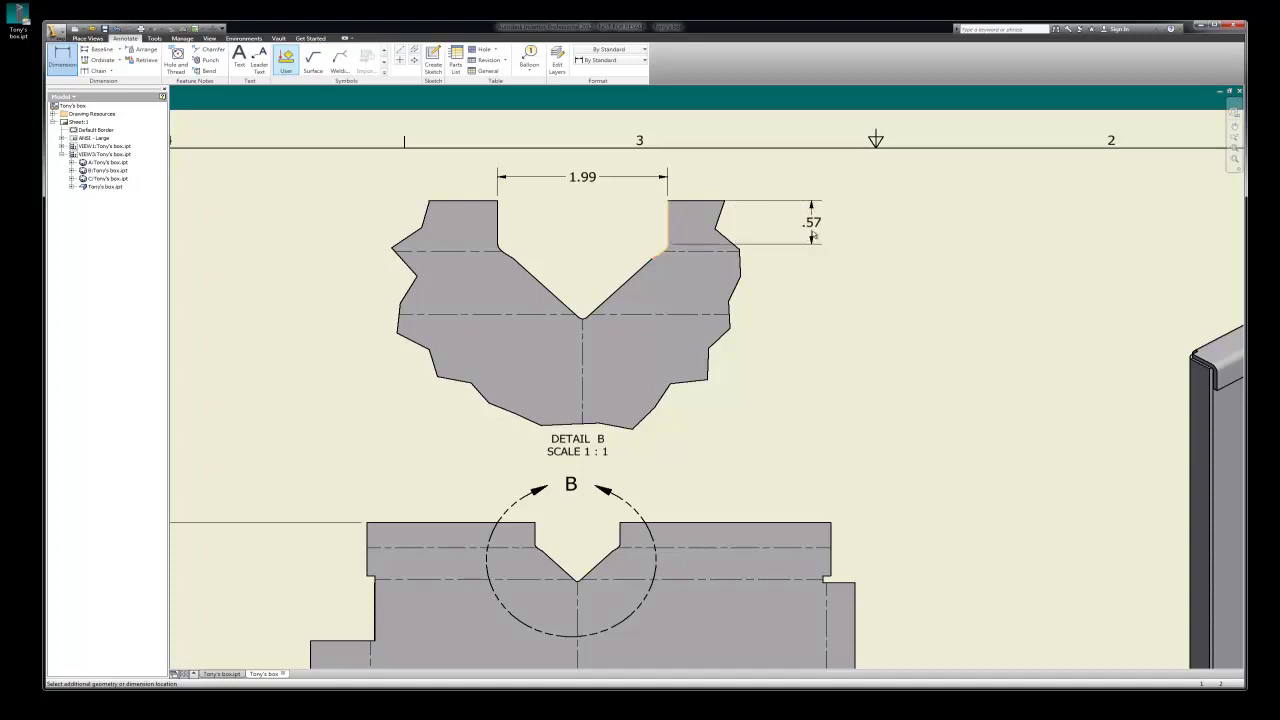
pyautogui.click(800, 236)
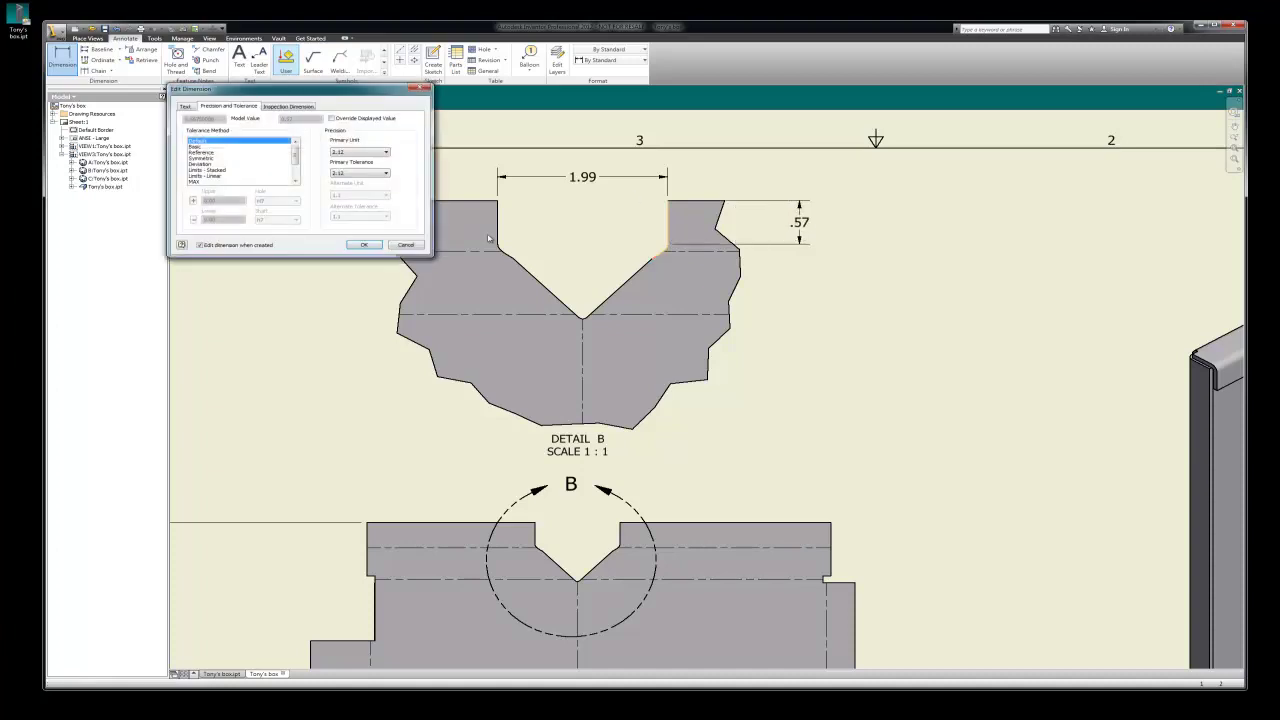
pyautogui.click(364, 245)
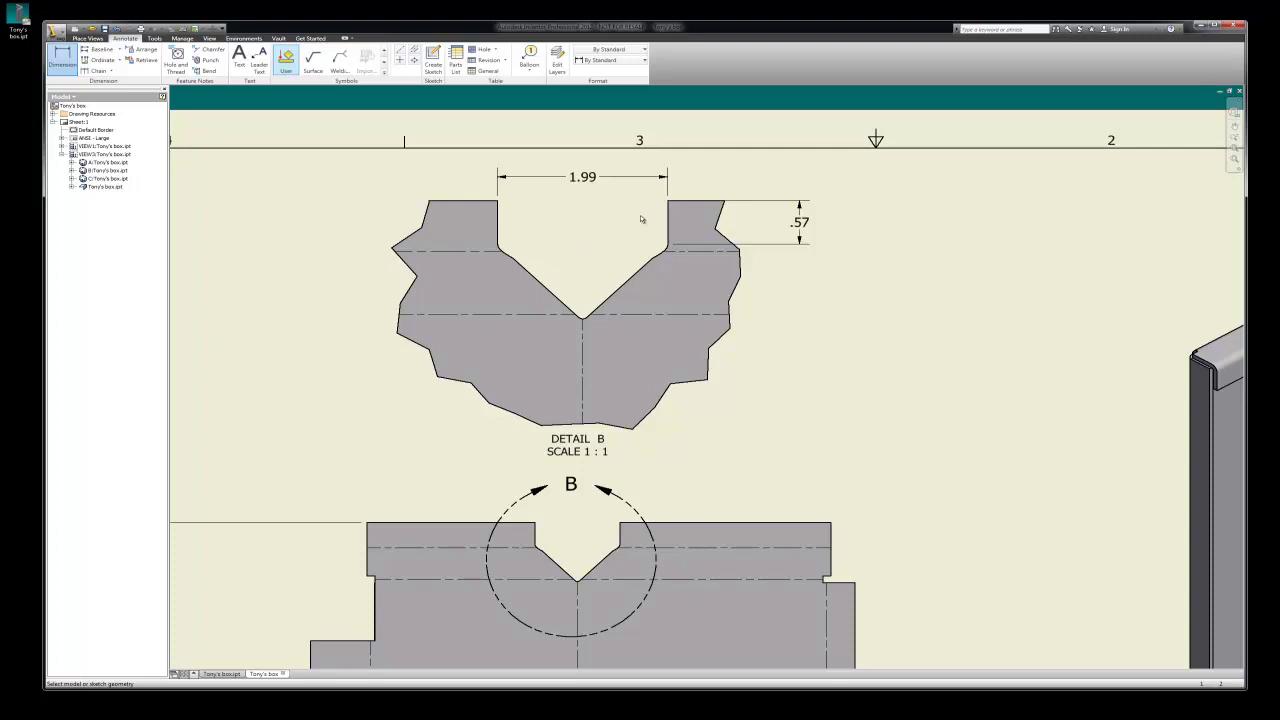
# Step: Dimension the flat pattern's top edge to the first horizontal fold line, placing the dimension to the right of the view
pyautogui.scroll(-3, 660, 226)
pyautogui.scroll(3, 709, 468)
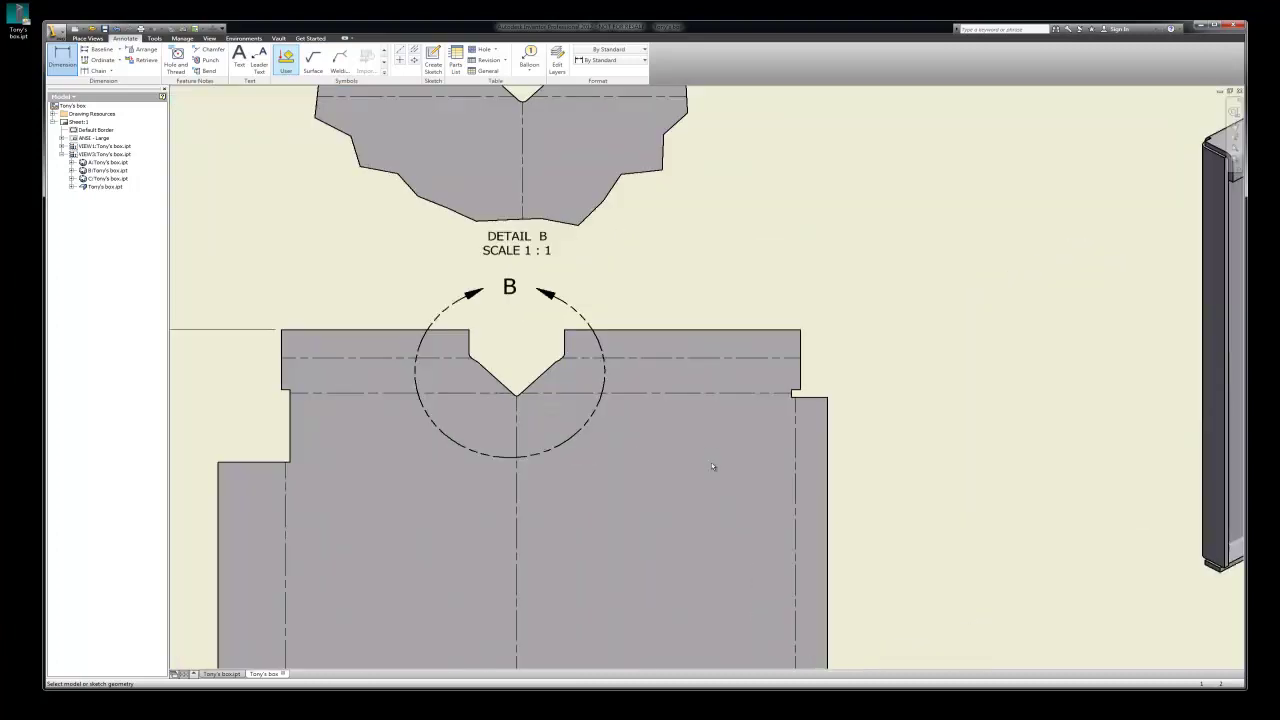
pyautogui.click(63, 55)
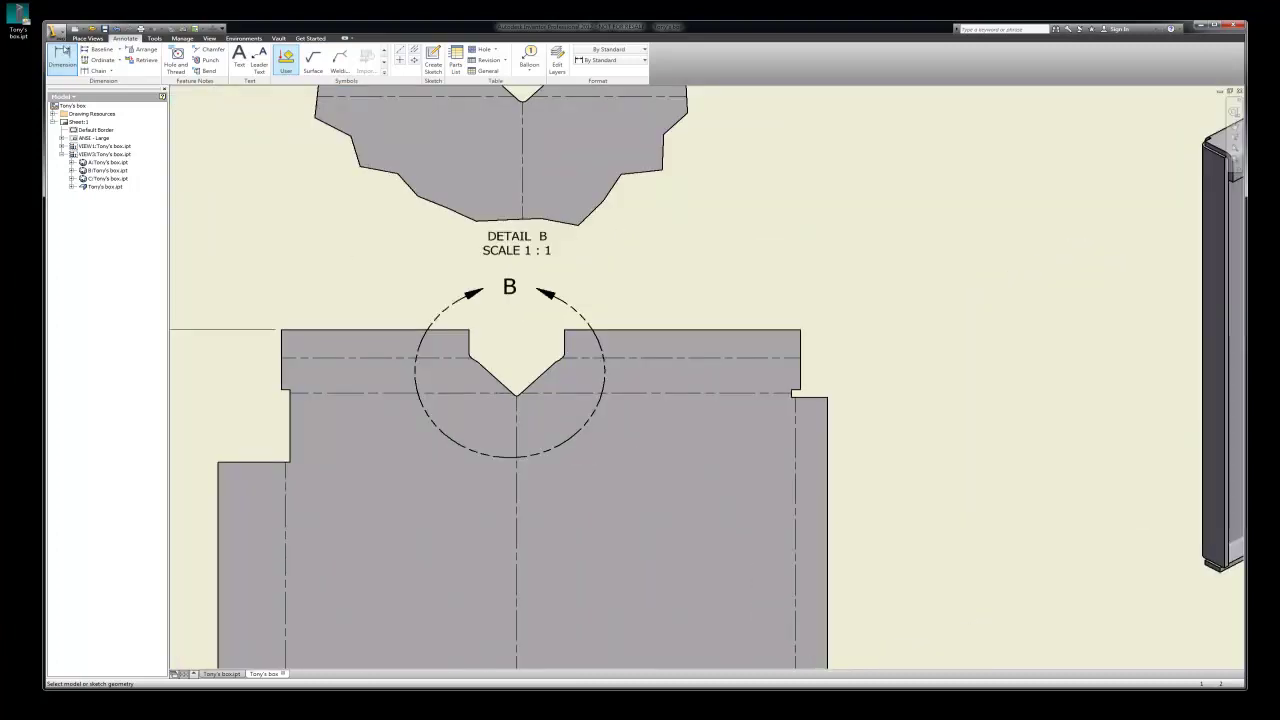
pyautogui.click(768, 330)
pyautogui.click(766, 358)
pyautogui.click(868, 350)
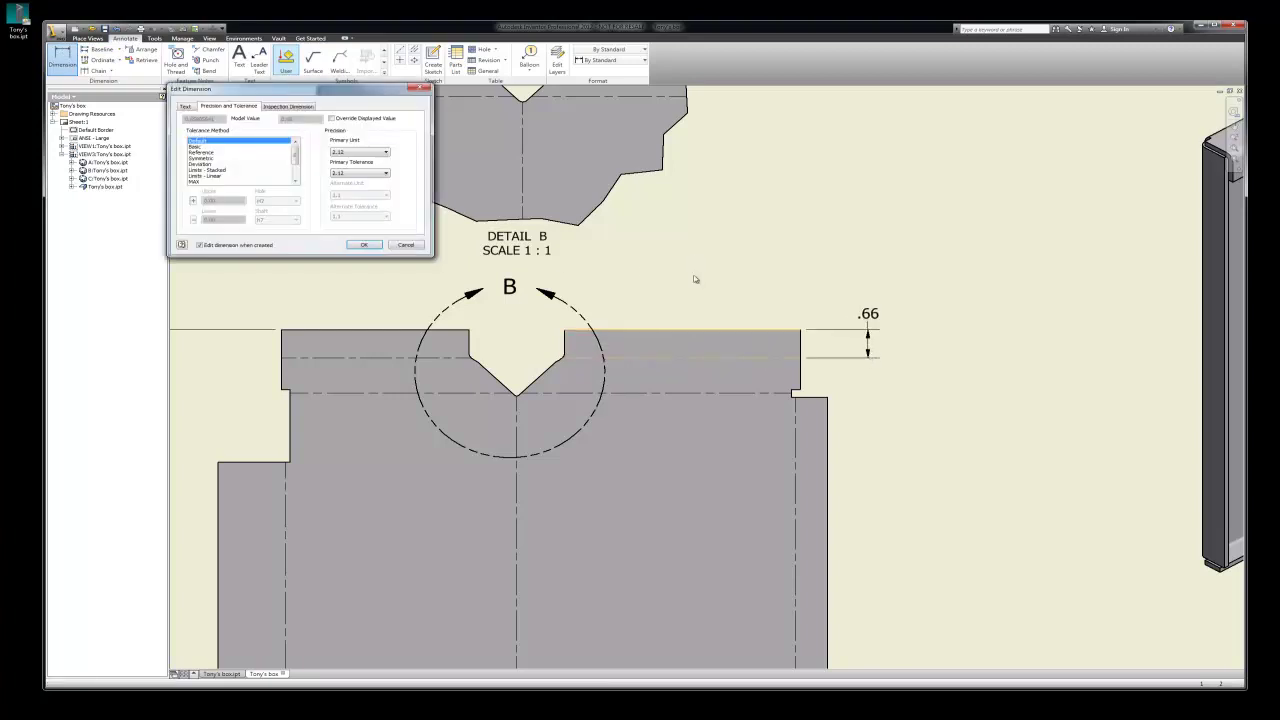
pyautogui.click(363, 245)
# Step: Append the text FOLD LINE to the dimension between the top edge and the first fold line
pyautogui.doubleClick(870, 314)
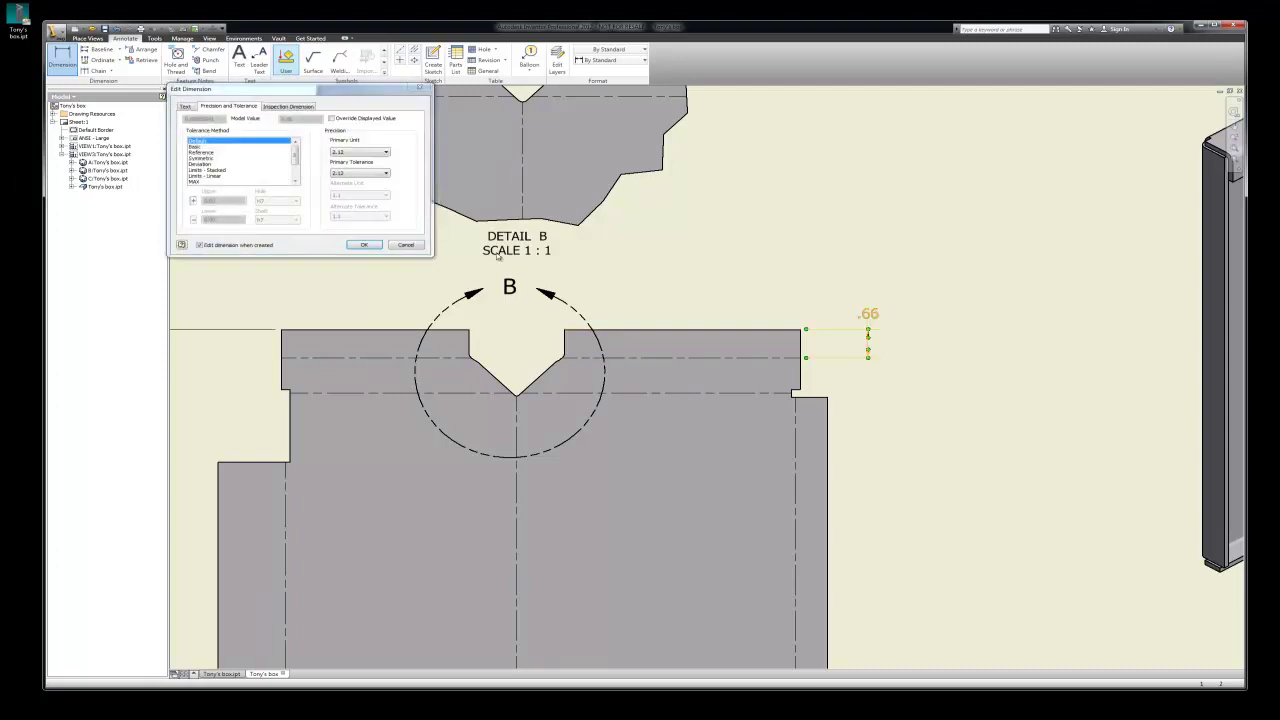
pyautogui.press('Escape')
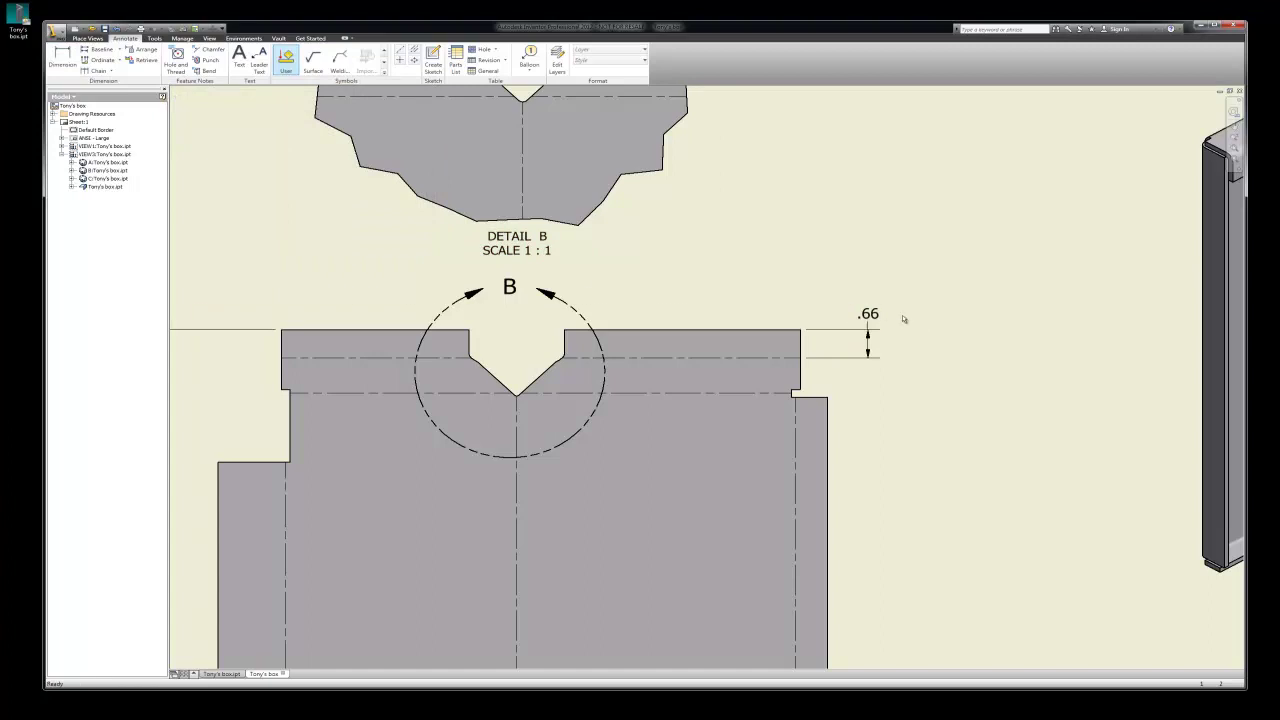
pyautogui.doubleClick(872, 318)
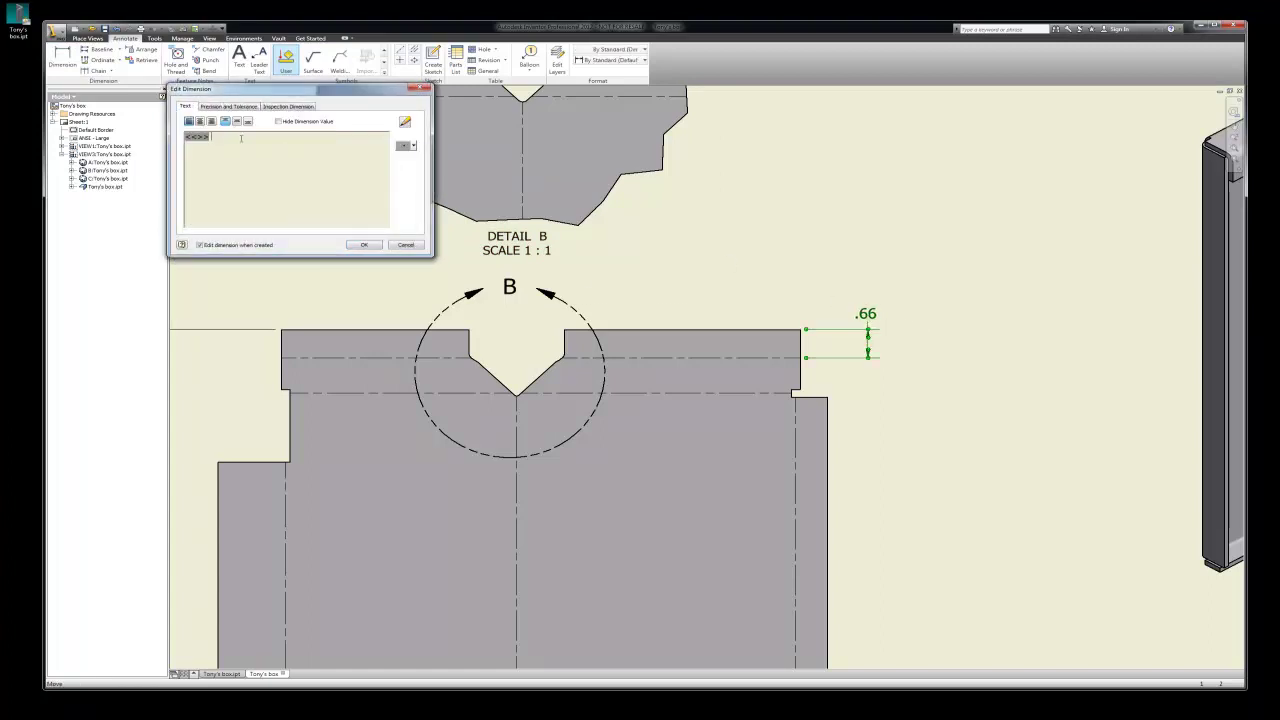
pyautogui.write('FOLD LINE')
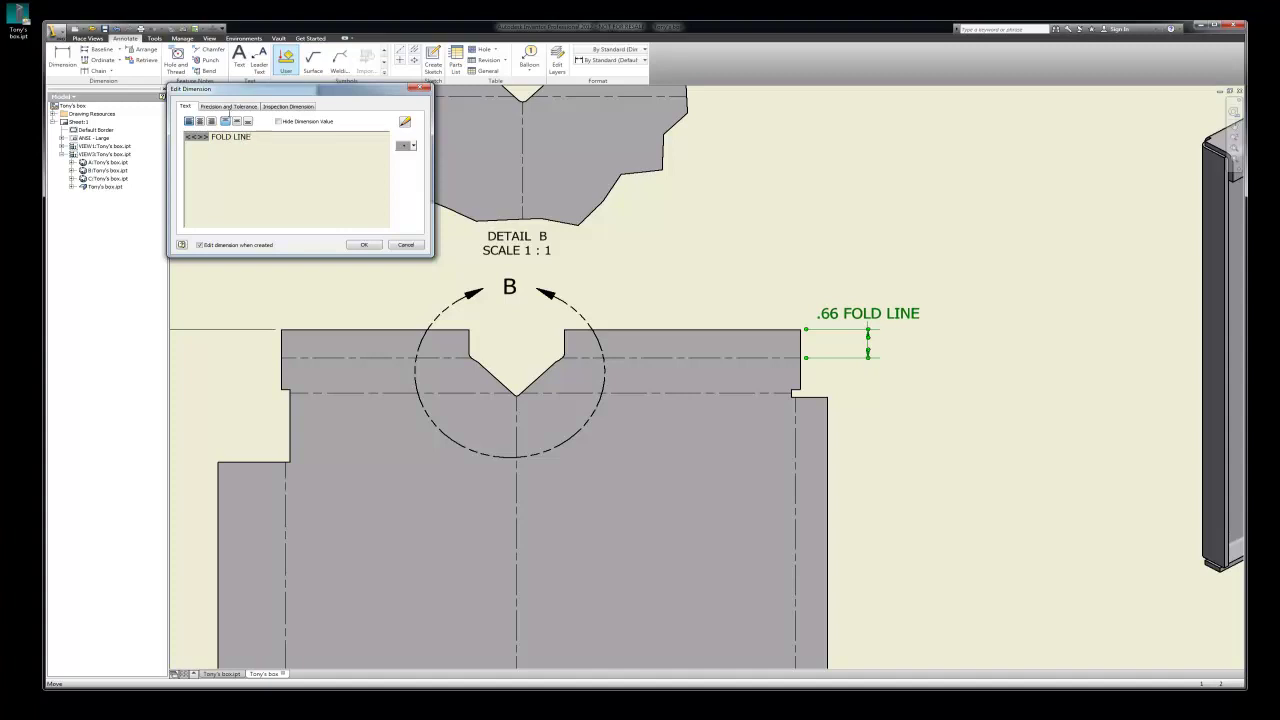
pyautogui.click(364, 244)
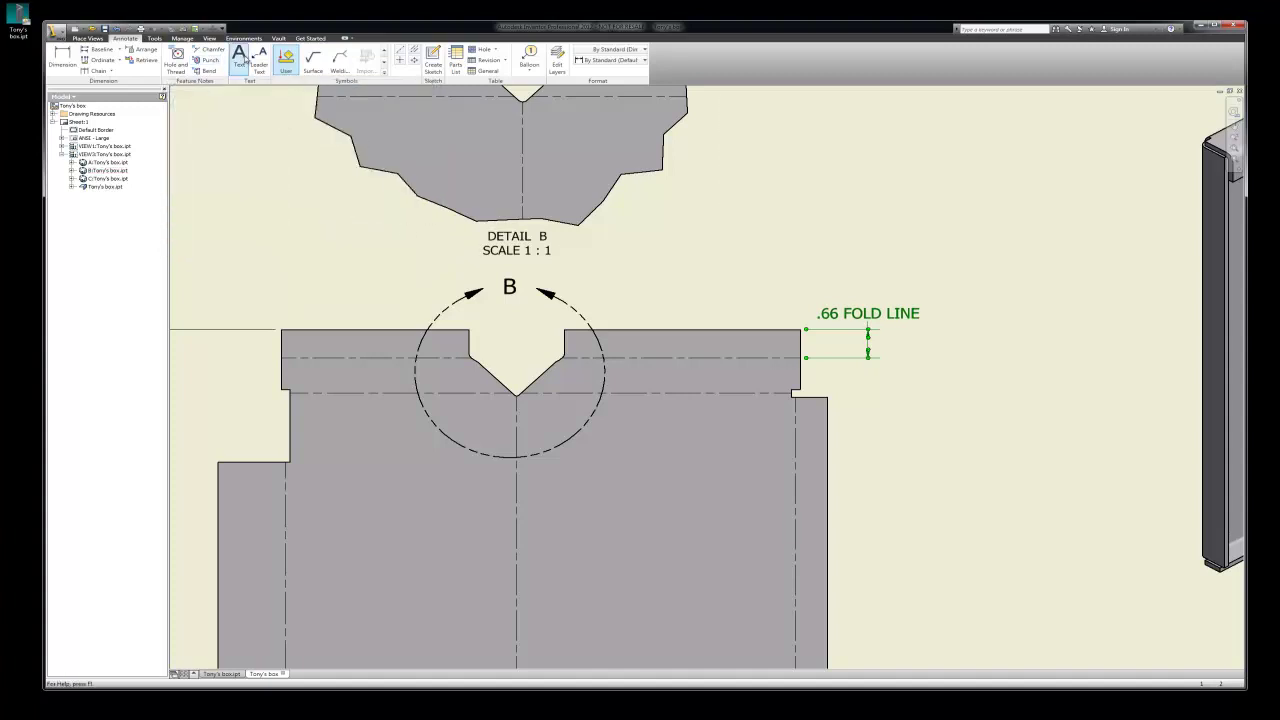
# Step: Dimension the flat pattern's top edge to the second horizontal fold line, outside the first fold dimension, and append the text FOLD LINE
pyautogui.click(76, 62)
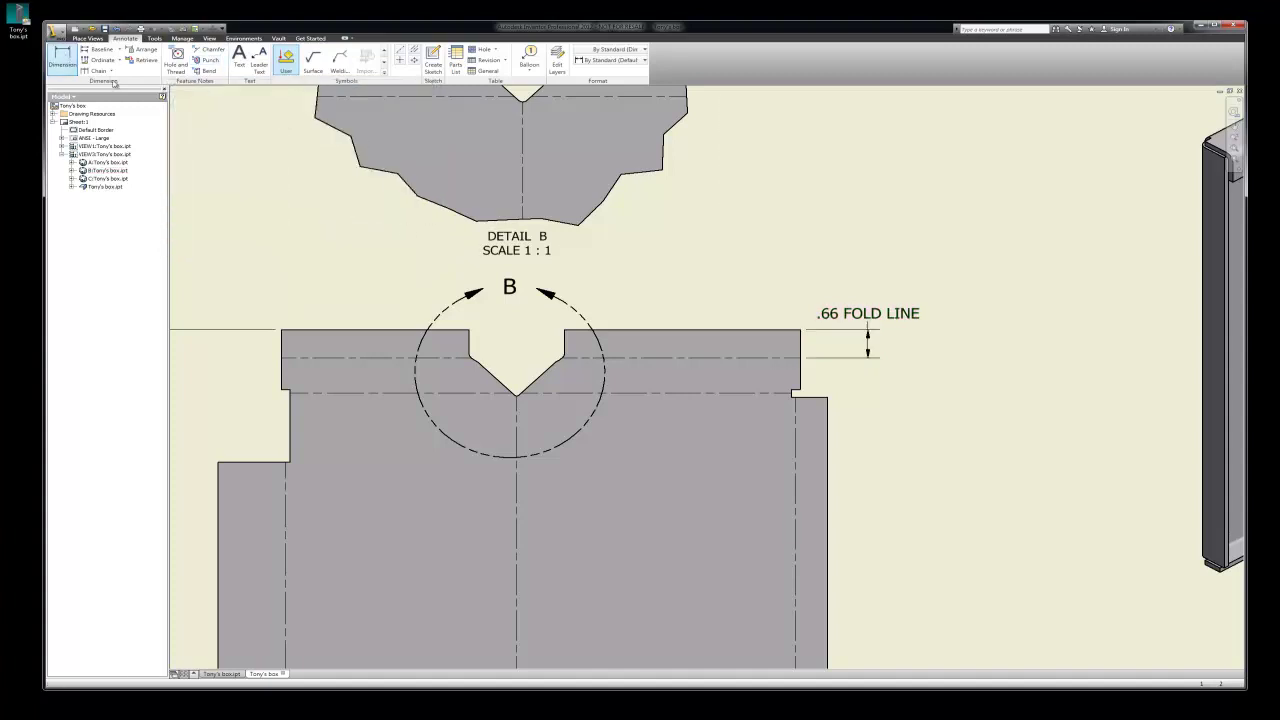
pyautogui.click(770, 330)
pyautogui.click(790, 393)
pyautogui.click(946, 395)
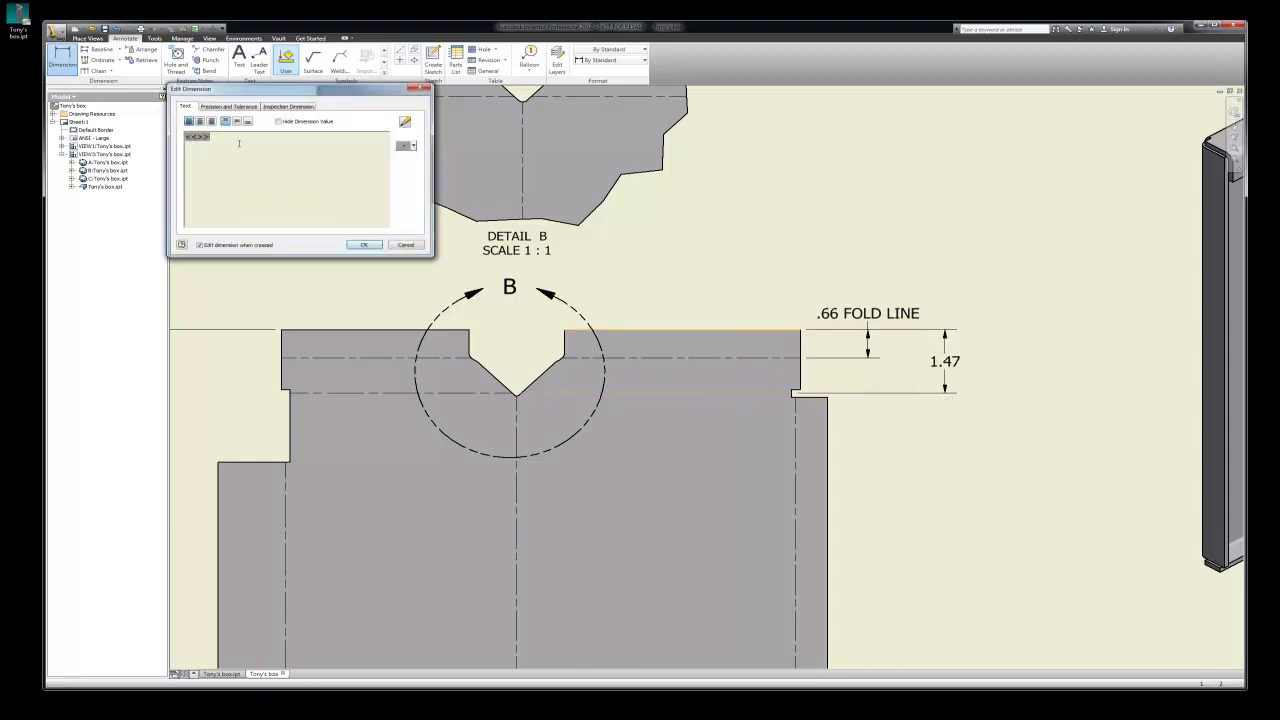
pyautogui.write('FOLD LINE')
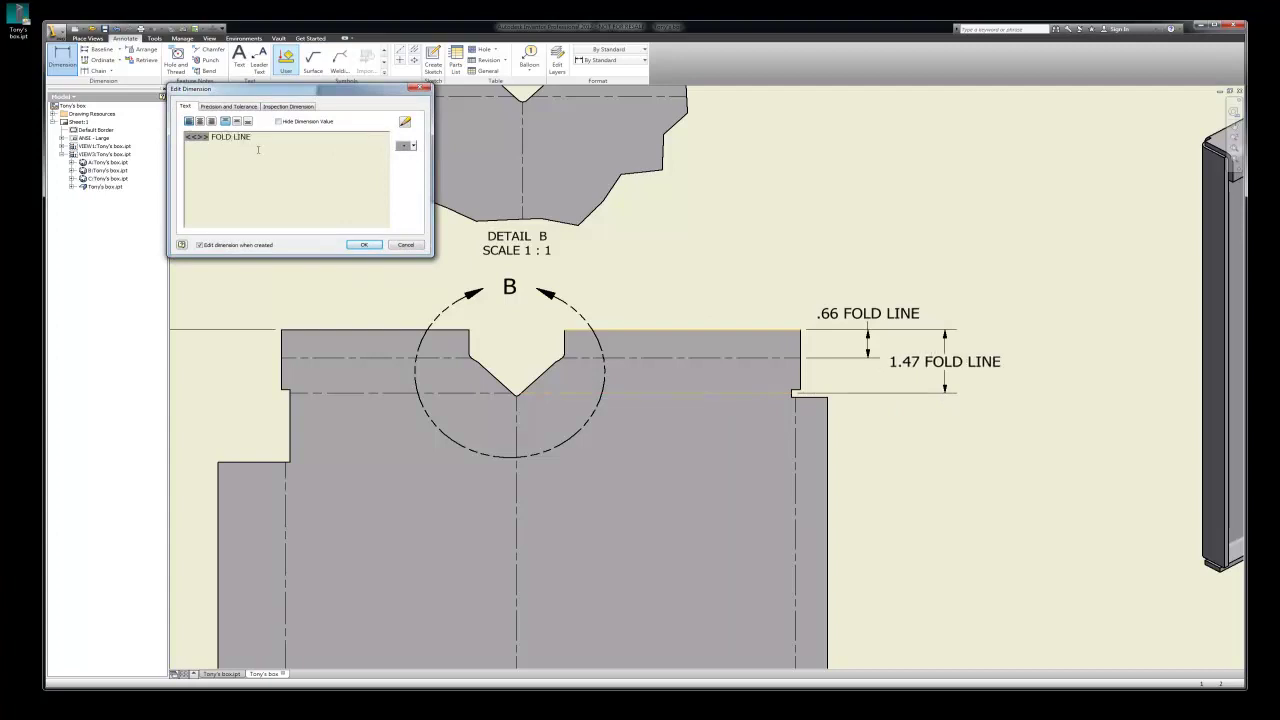
pyautogui.click(364, 245)
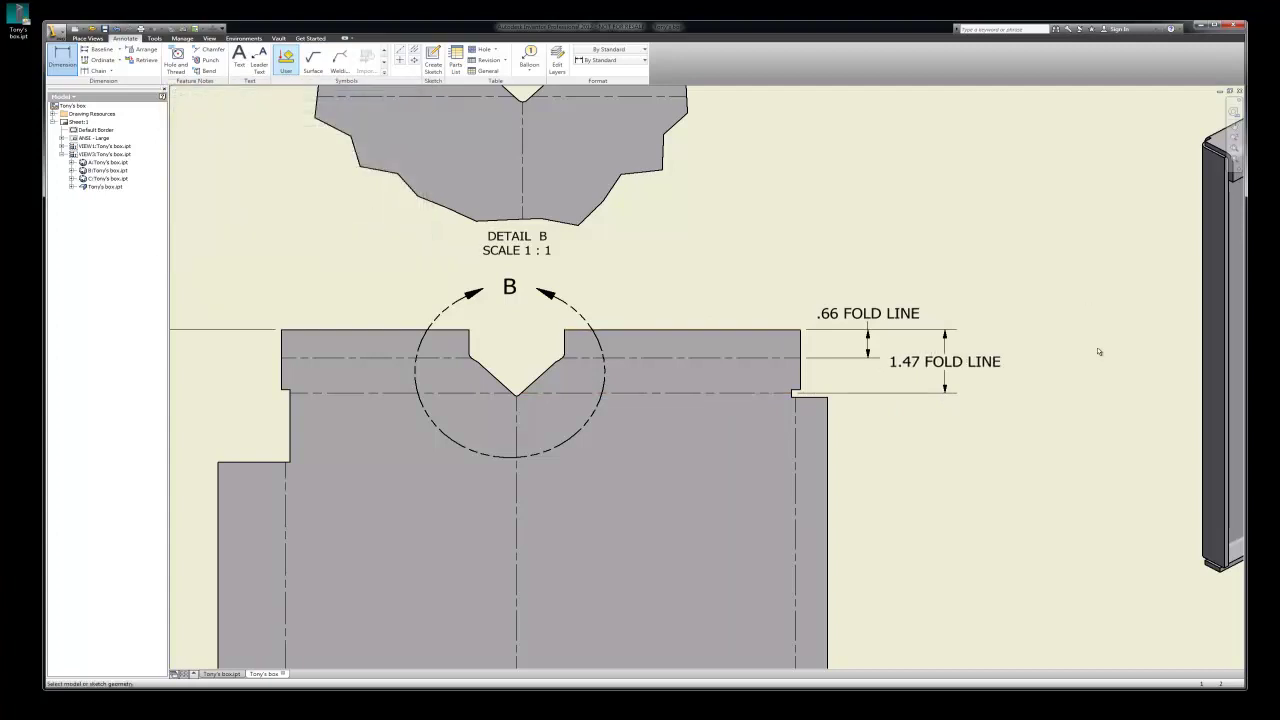
# Step: Dimension the height of the flat pattern's upper-left corner cutout, placing the dimension between the view and the overall height dimension
pyautogui.scroll(-3, 1072, 264)
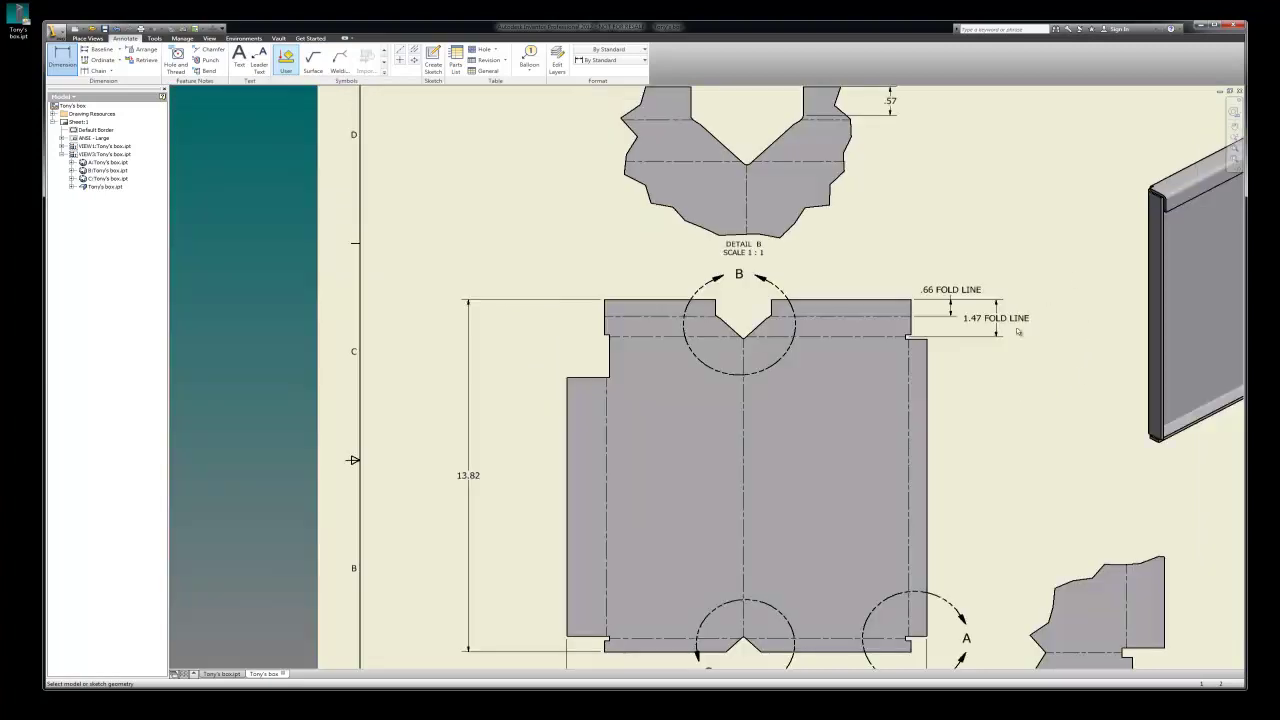
pyautogui.scroll(-3, 900, 300)
pyautogui.scroll(5, 682, 349)
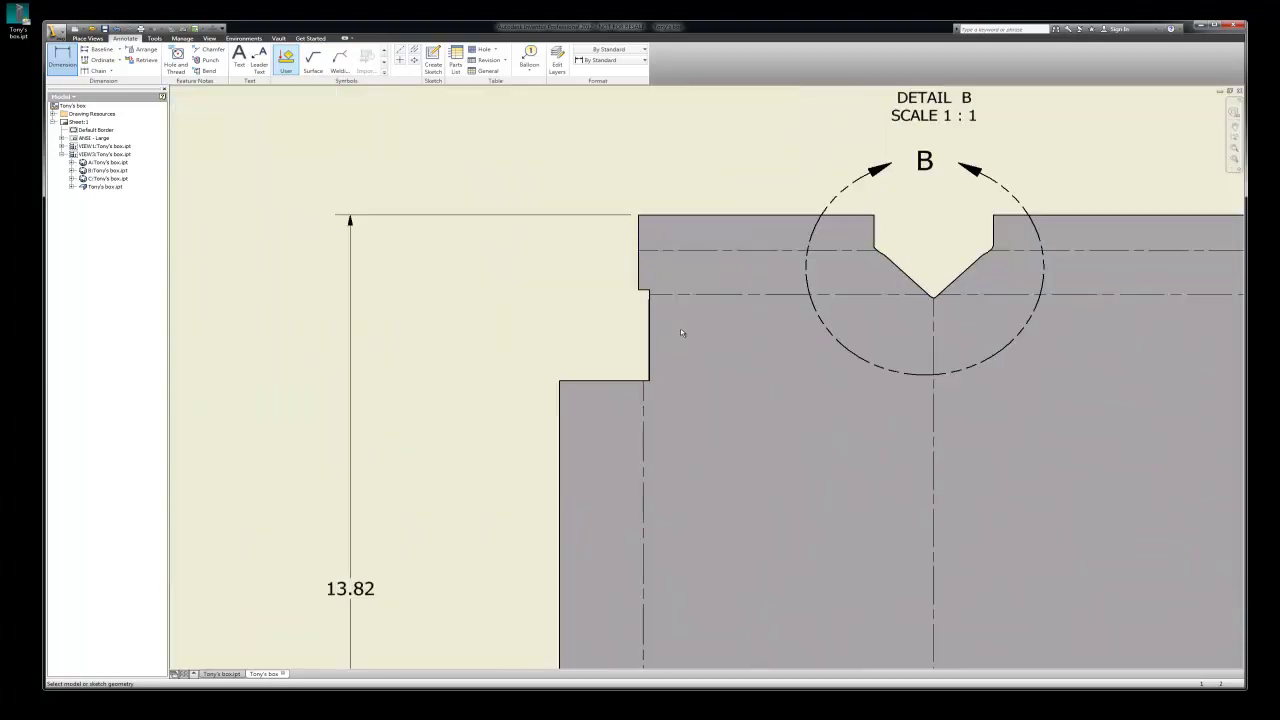
pyautogui.click(62, 58)
pyautogui.click(639, 270)
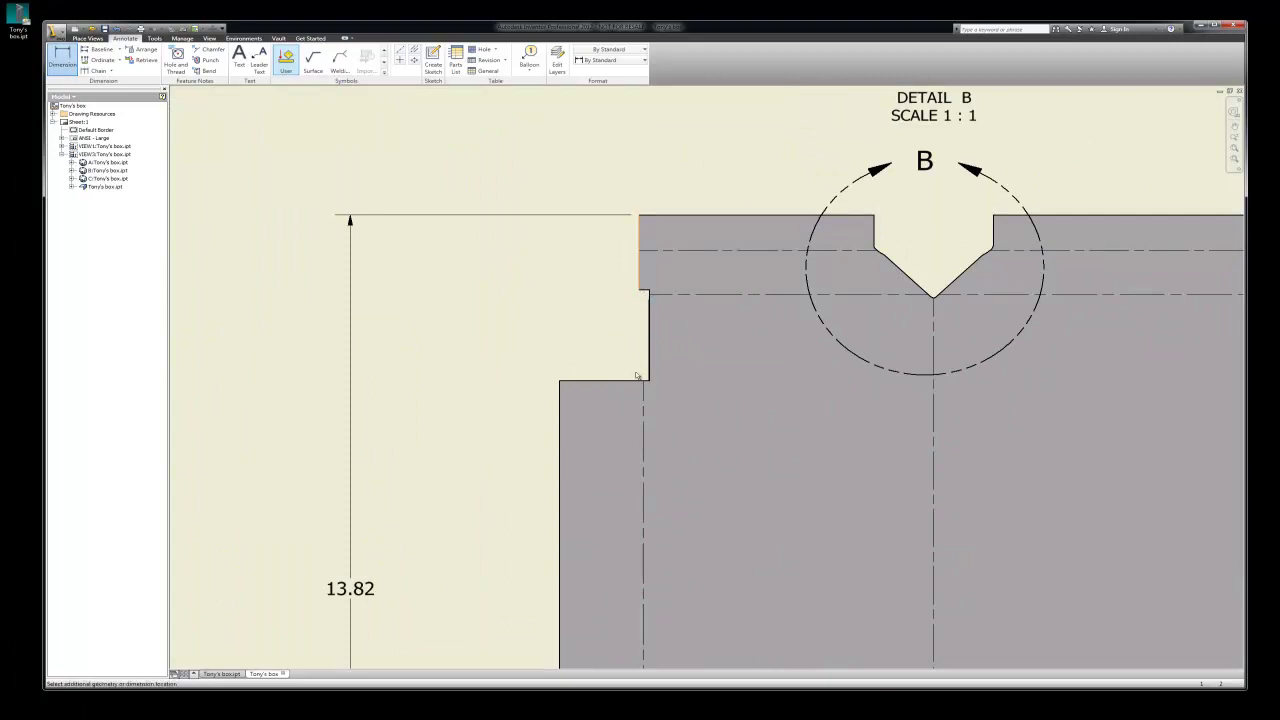
pyautogui.click(560, 380)
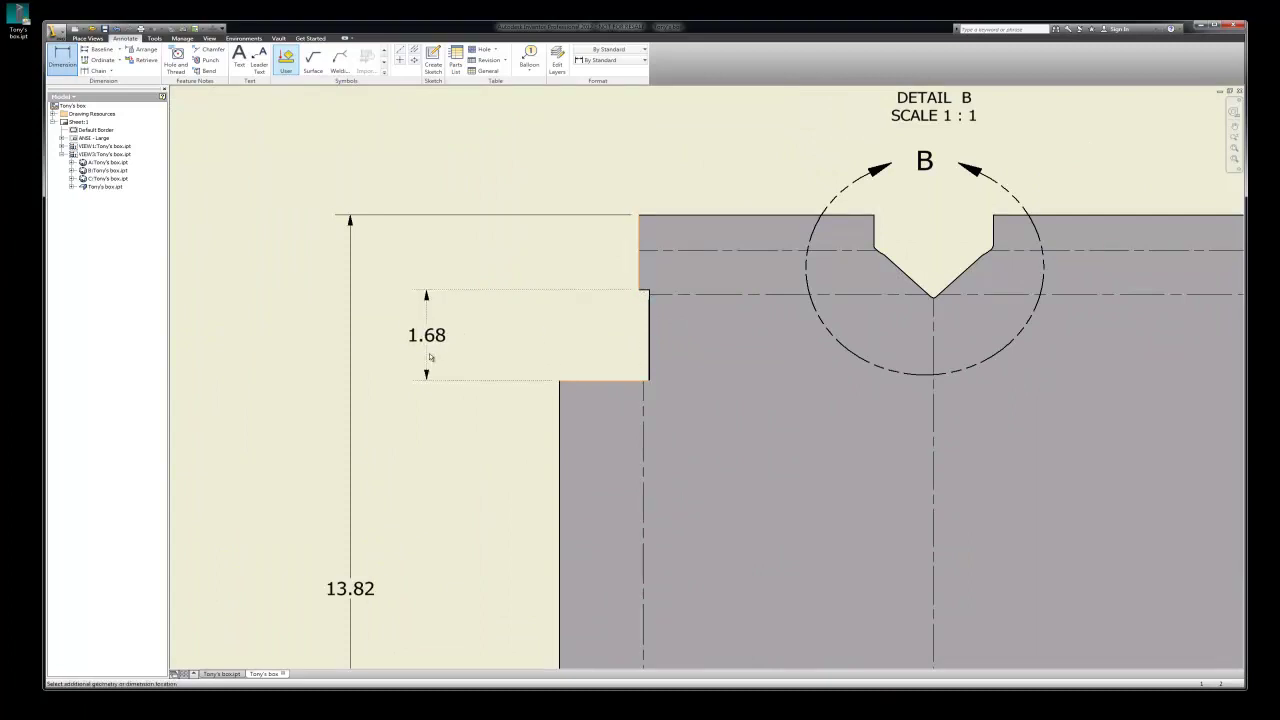
pyautogui.click(418, 358)
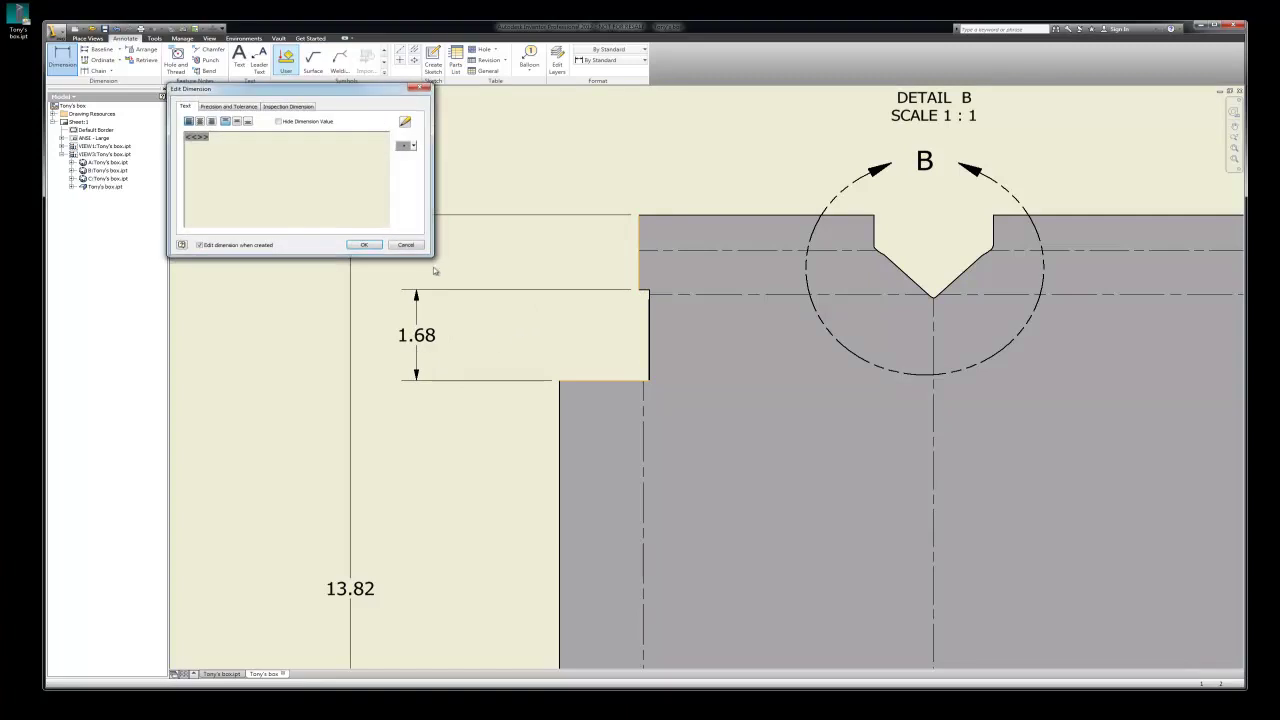
pyautogui.click(364, 245)
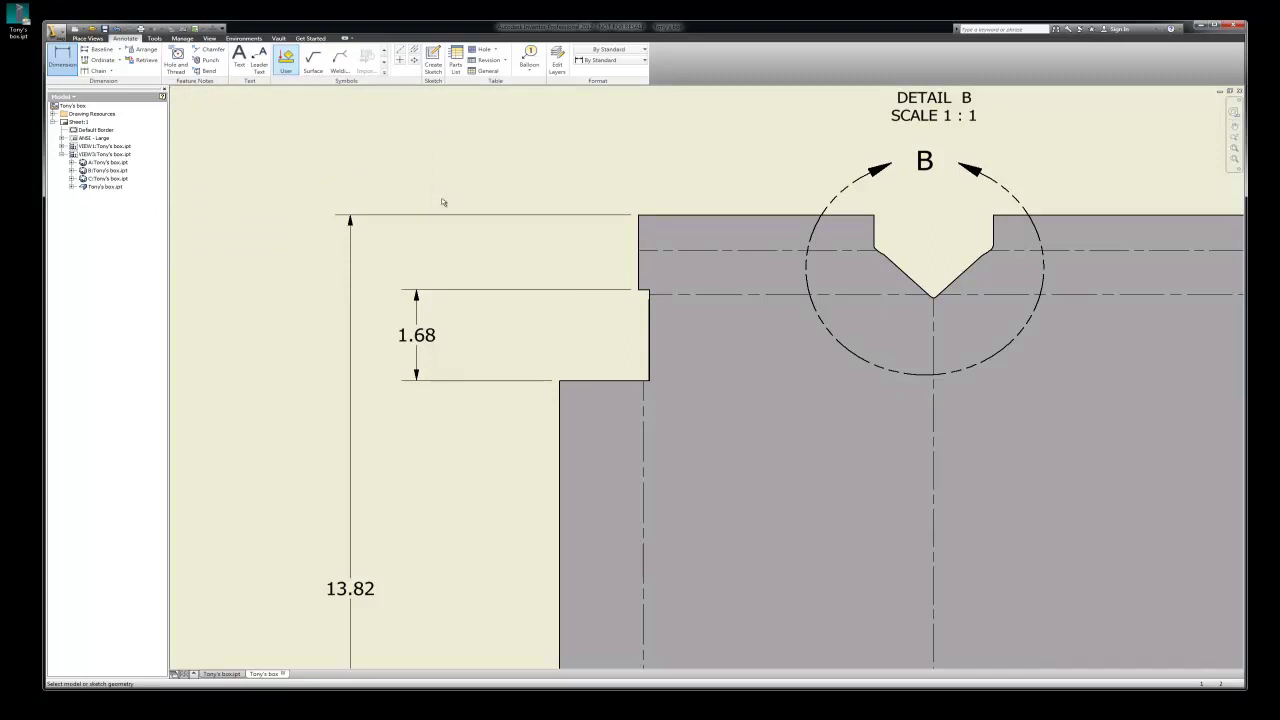
# Step: Dimension the left side flange horizontally from its outer edge to its vertical fold line, placing the dimension across the flange
pyautogui.scroll(-2, 458, 174)
pyautogui.click(62, 58)
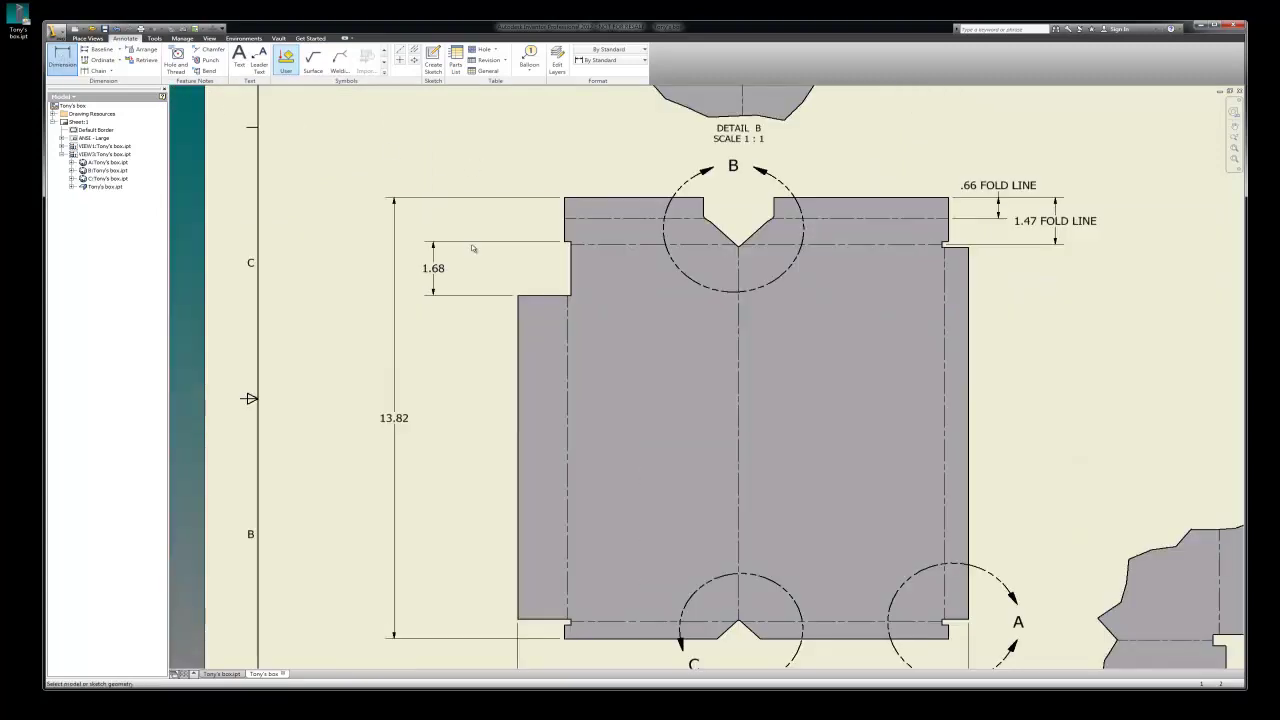
pyautogui.click(517, 314)
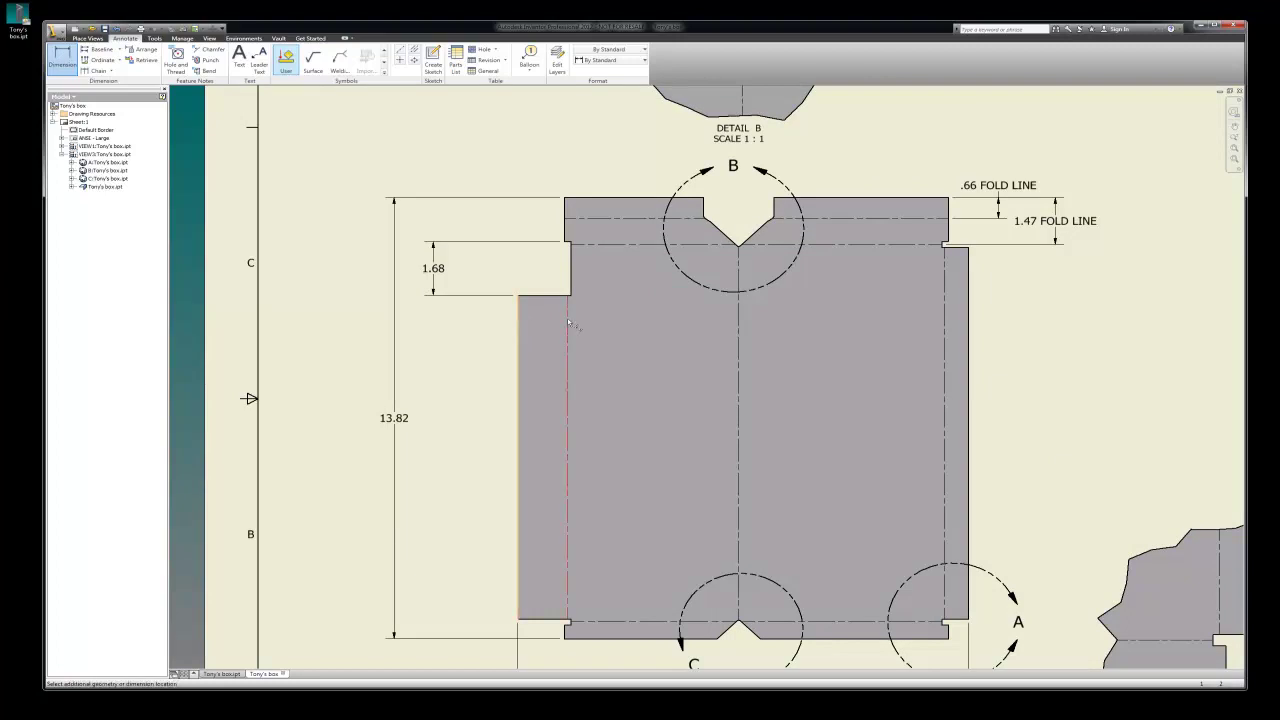
pyautogui.click(568, 327)
pyautogui.click(495, 409)
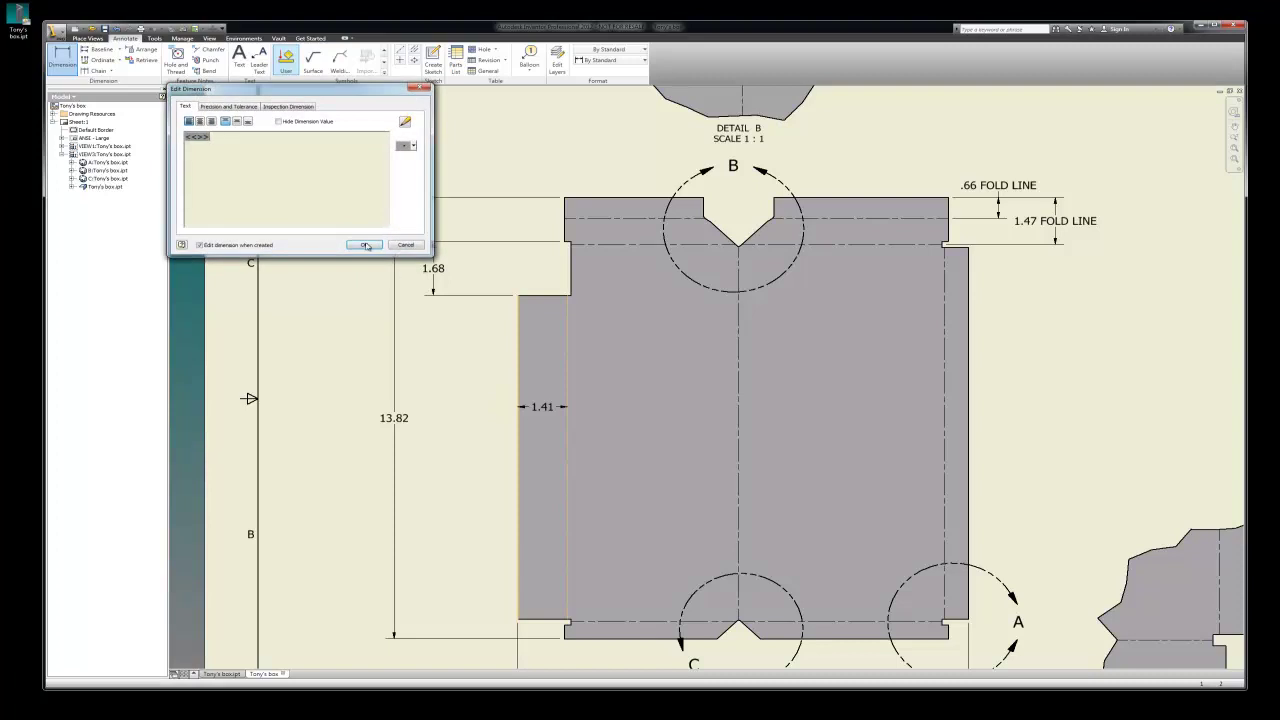
# Step: Append the text FOLD LINE to the left flange's dimension
pyautogui.write('FOLDL')
pyautogui.press('BackSpace')
pyautogui.write('LLINE')
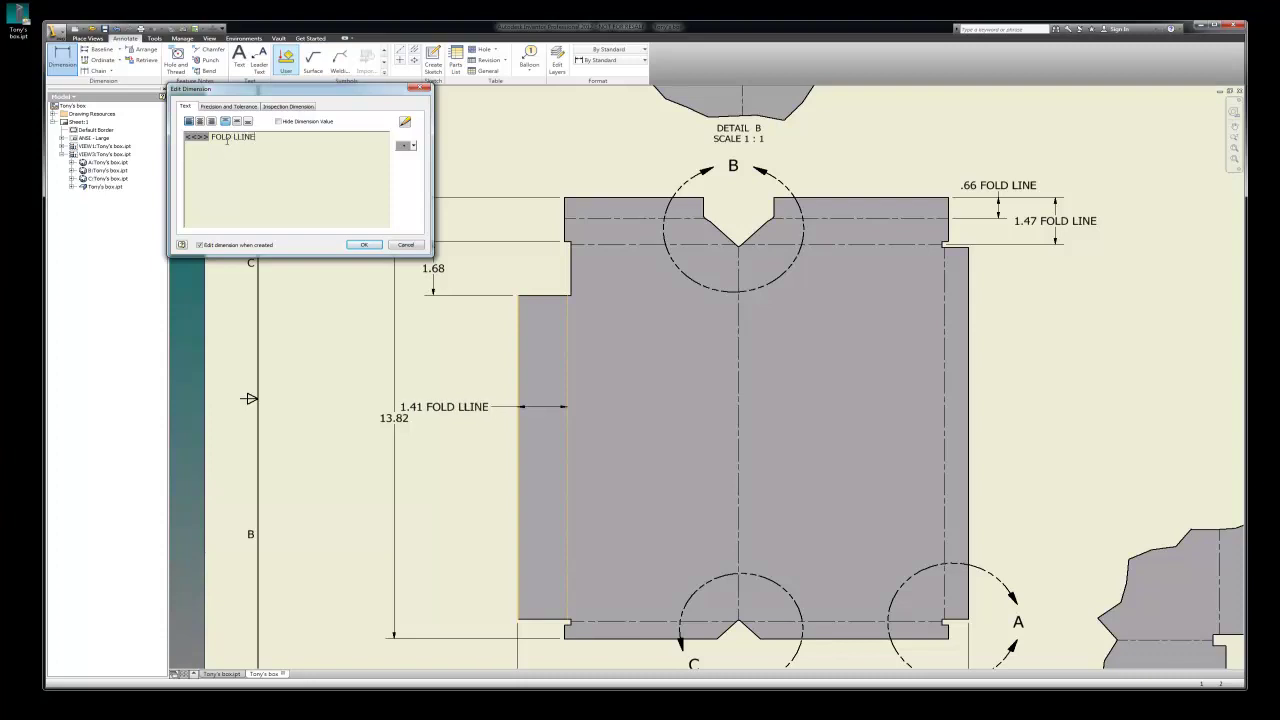
pyautogui.press('BackSpace')
pyautogui.press('BackSpace')
pyautogui.press('BackSpace')
pyautogui.press('BackSpace')
pyautogui.press('BackSpace')
pyautogui.write('LINE')
pyautogui.click(362, 245)
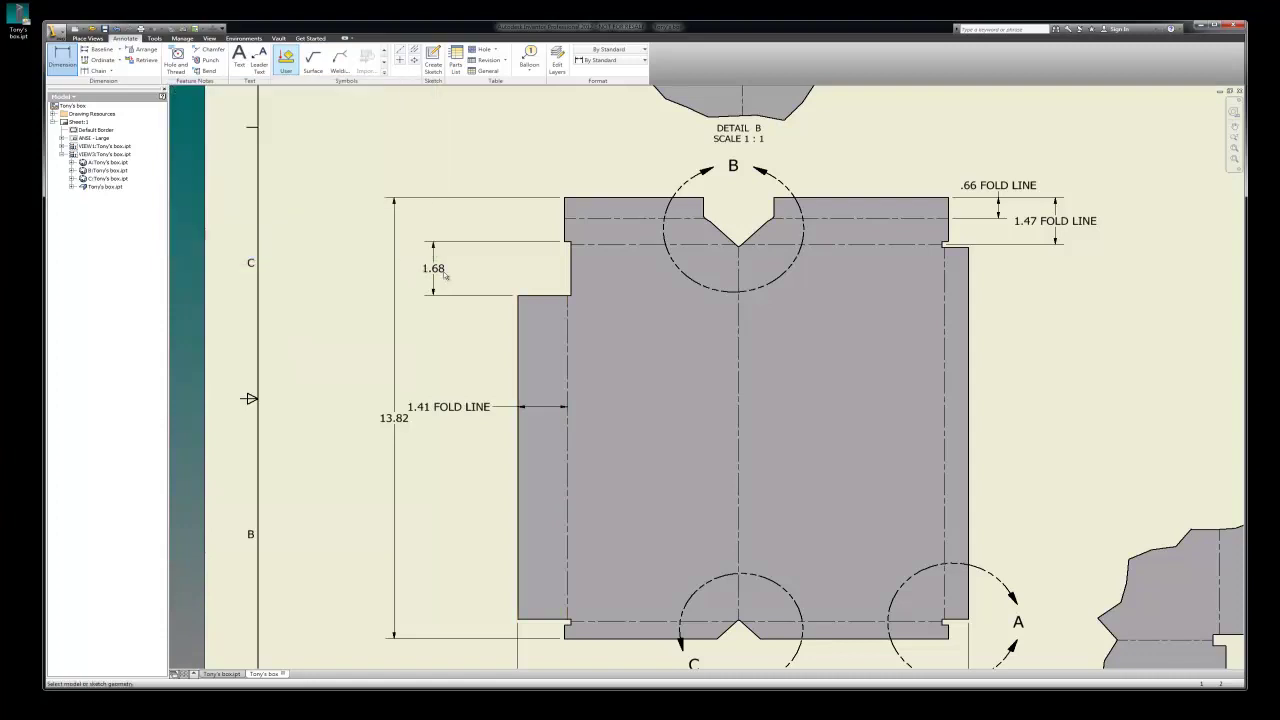
# Step: Move the left flange's FOLD LINE dimension down the flange, clear of the overall height dimension's text
pyautogui.doubleClick(477, 398)
pyautogui.click(375, 247)
pyautogui.doubleClick(478, 388)
pyautogui.press('Return')
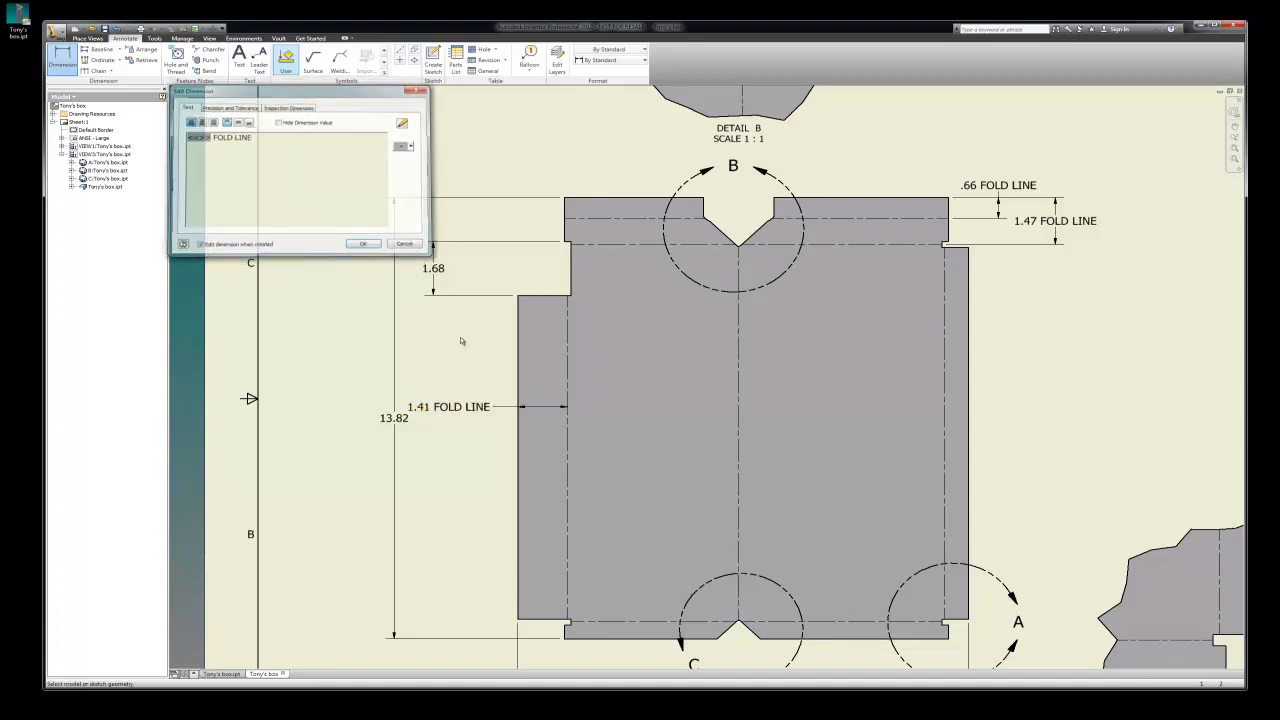
pyautogui.moveTo(486, 412)
pyautogui.mouseDown()
pyautogui.moveTo(486, 370)
pyautogui.moveTo(485, 518)
pyautogui.moveTo(470, 545)
pyautogui.mouseUp()
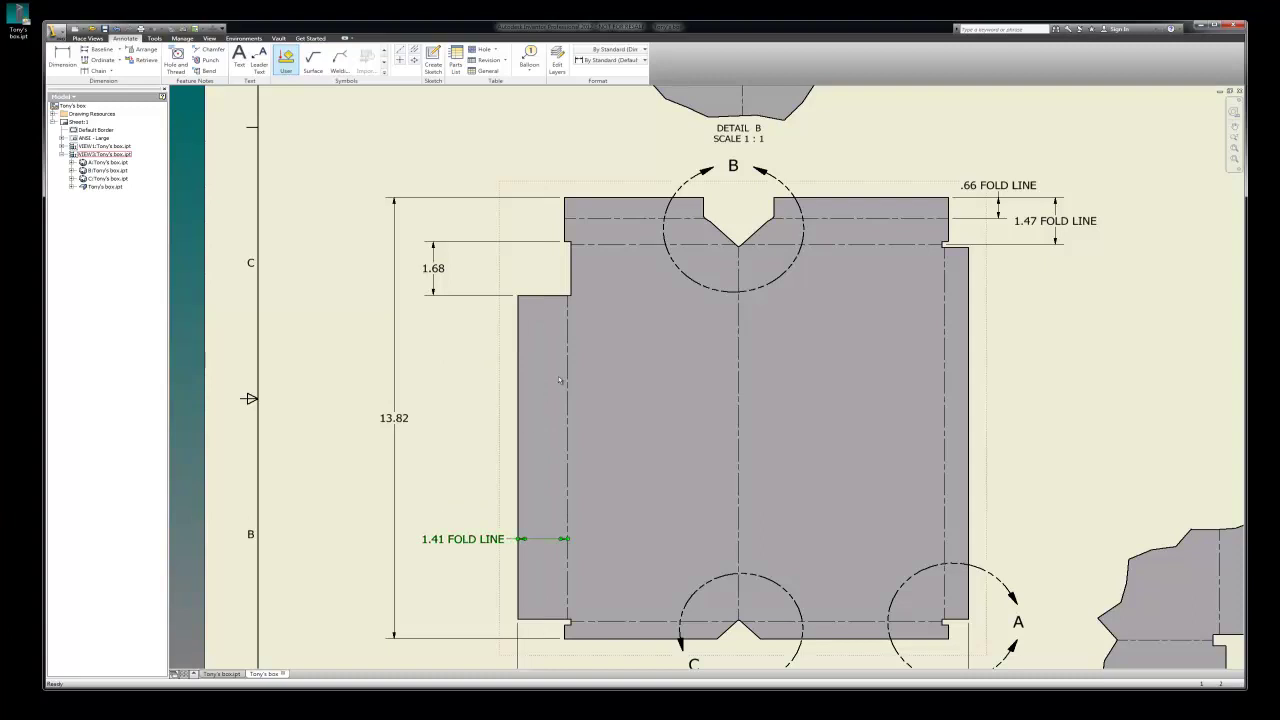
# Step: Dimension the vertical distance from the bottom edge to the side flange's lower edge in detail view A, placing the dimension to the right
pyautogui.scroll(-2, 562, 371)
pyautogui.scroll(2, 810, 576)
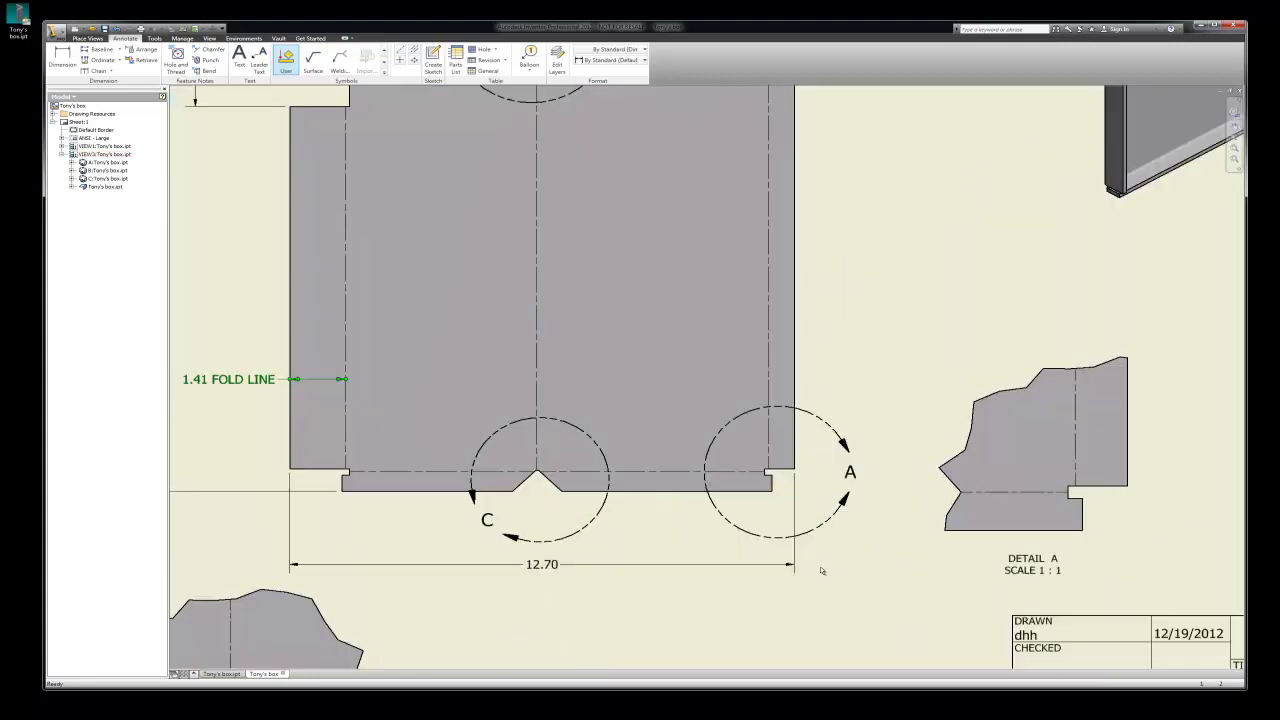
pyautogui.scroll(-3, 669, 401)
pyautogui.scroll(4, 809, 424)
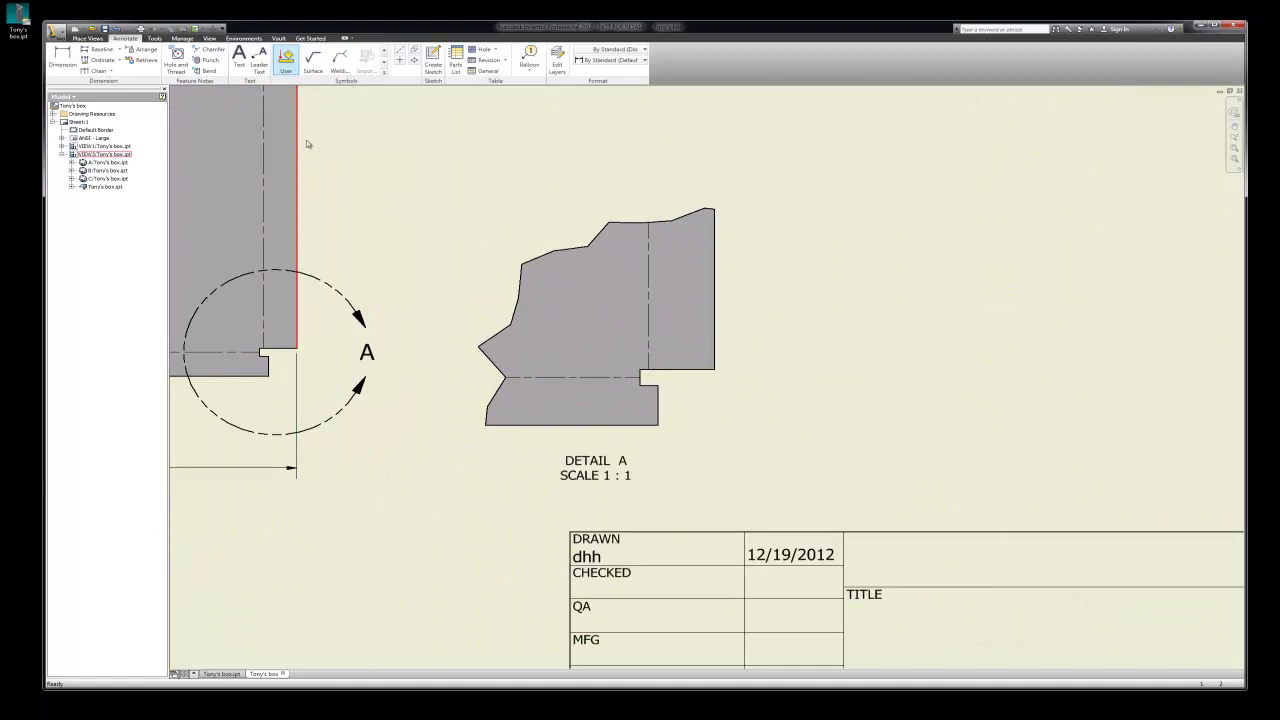
pyautogui.click(62, 58)
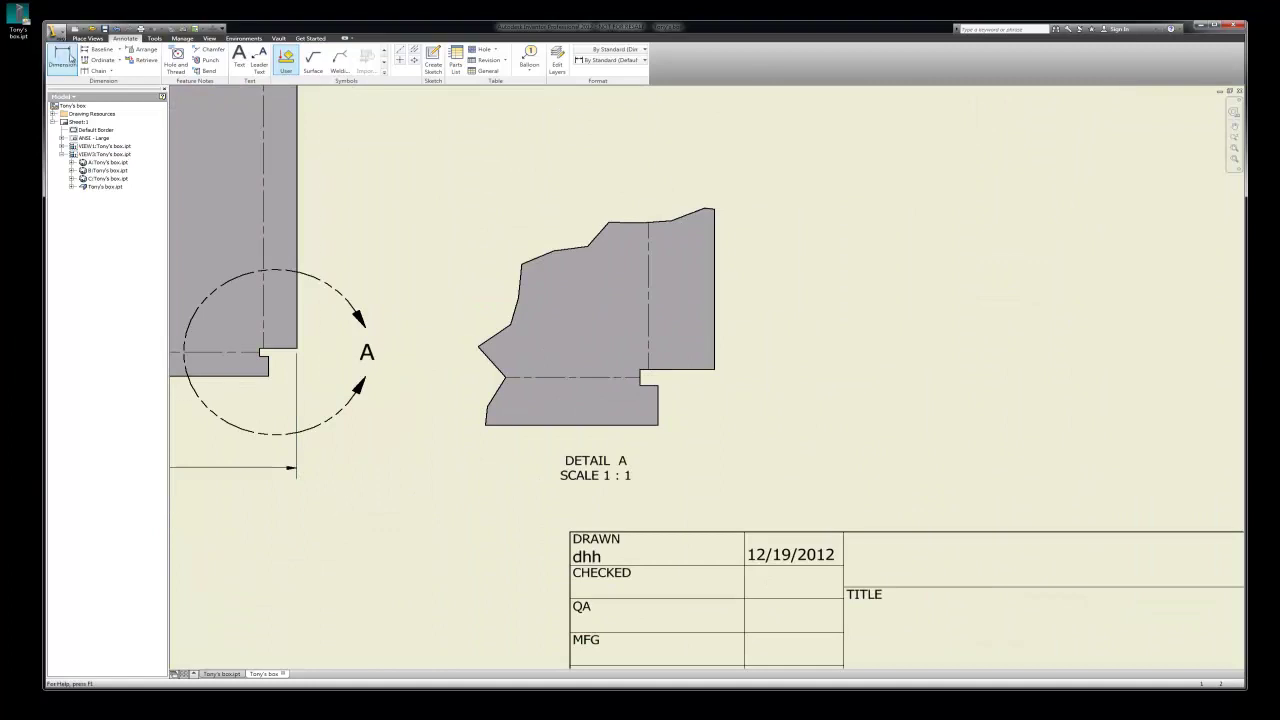
pyautogui.click(656, 424)
pyautogui.click(665, 371)
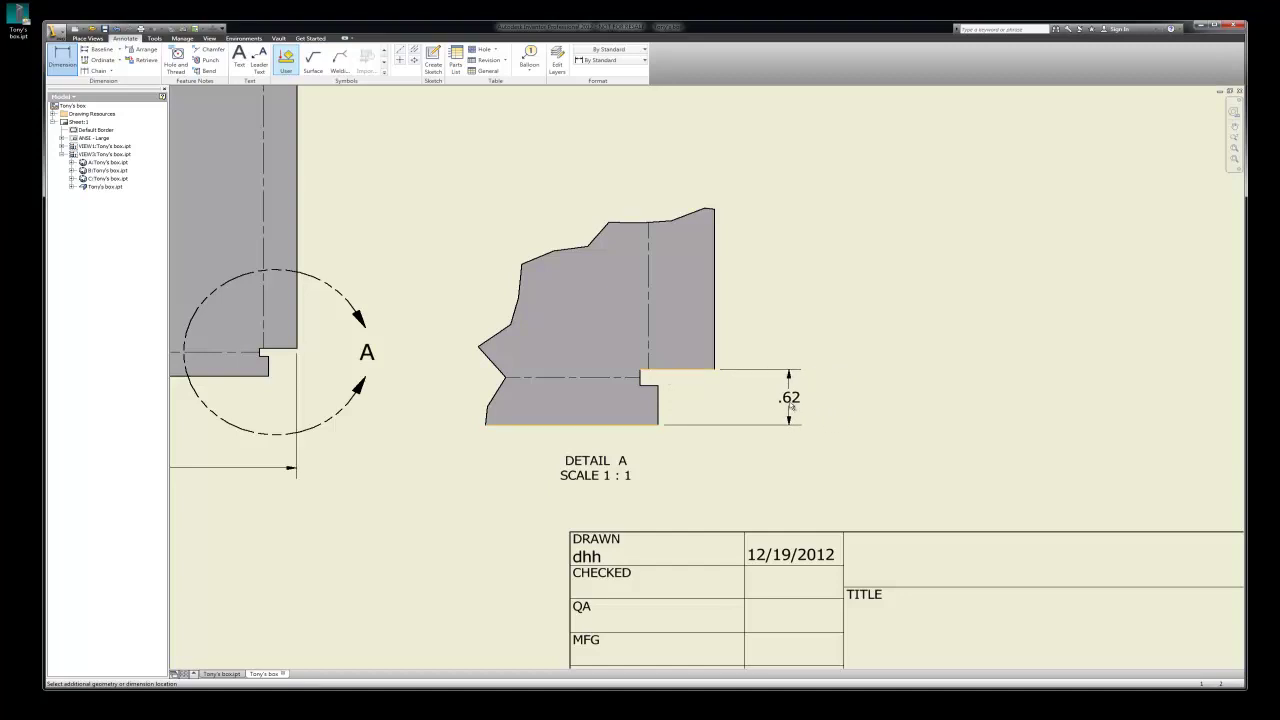
pyautogui.click(790, 405)
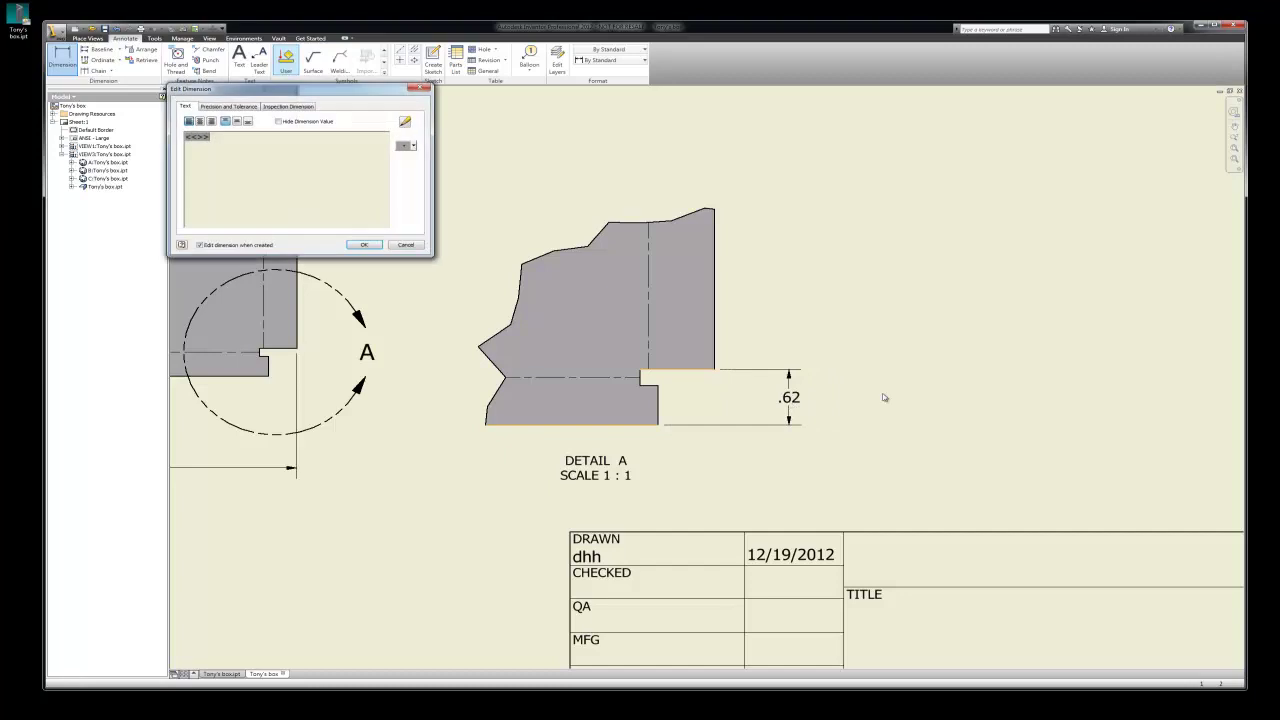
pyautogui.click(364, 245)
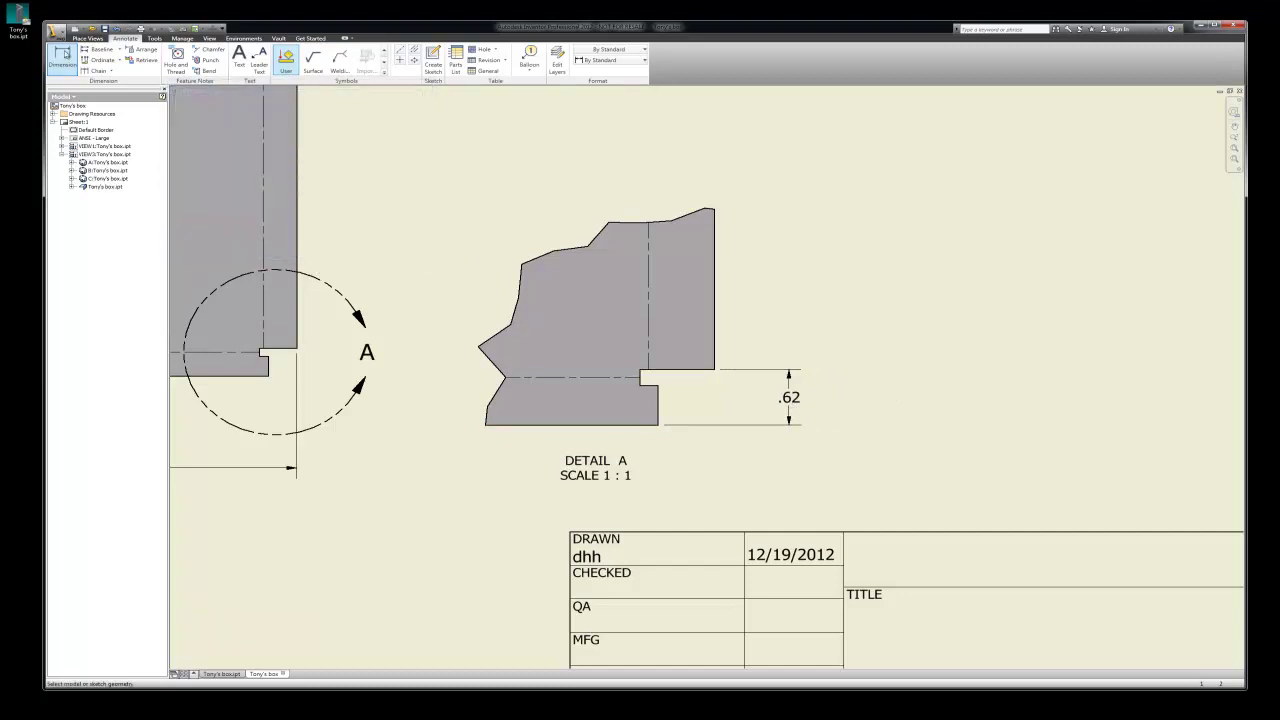
# Step: Dimension the notch's vertical width in detail view A, placing the dimension between the part and the existing vertical dimension
pyautogui.click(715, 370)
pyautogui.click(658, 388)
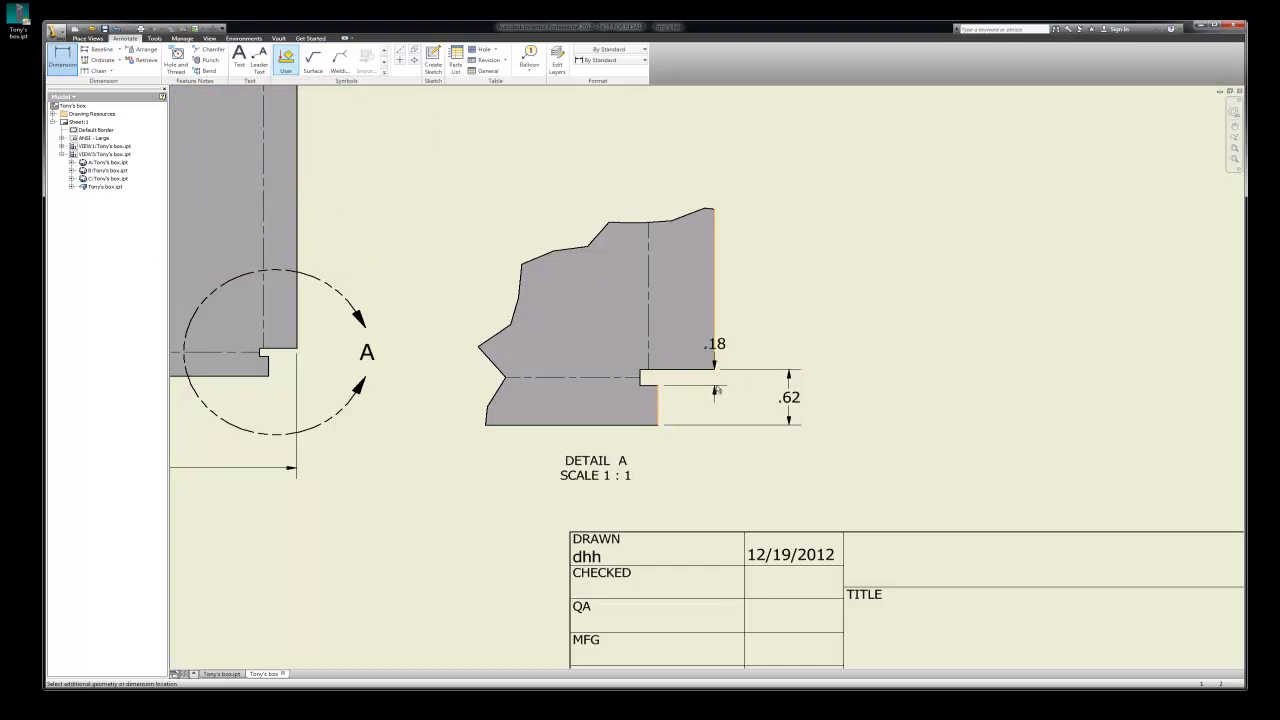
pyautogui.click(748, 392)
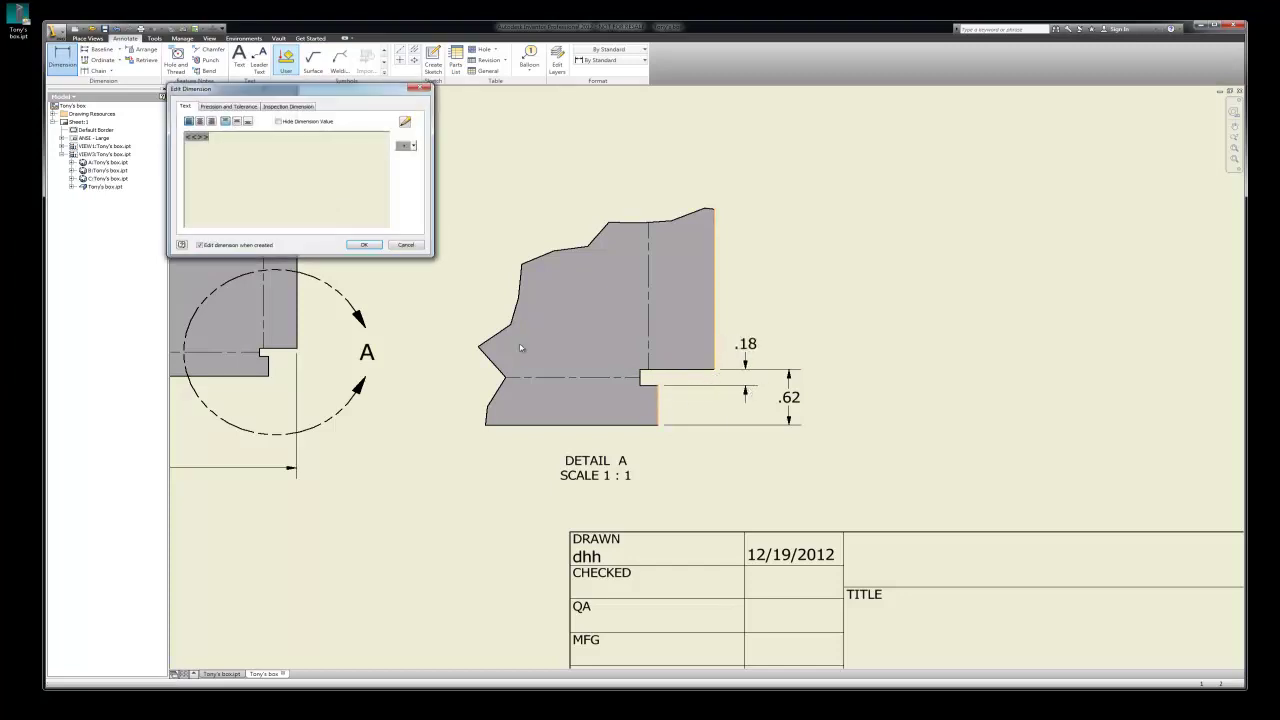
pyautogui.click(363, 244)
# Step: Dimension the horizontal distance from the bottom flange's end to the side flange's outer edge in detail A, placing it below the view
pyautogui.click(58, 55)
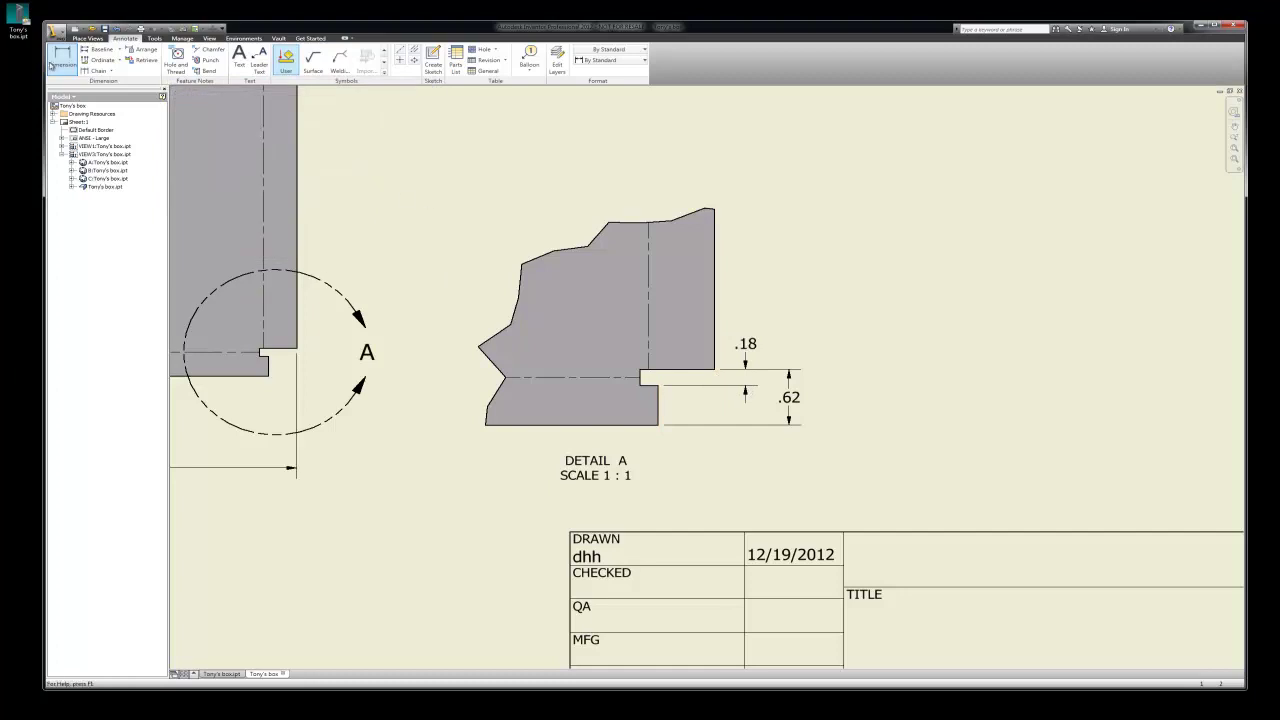
pyautogui.click(59, 56)
pyautogui.click(660, 424)
pyautogui.click(714, 378)
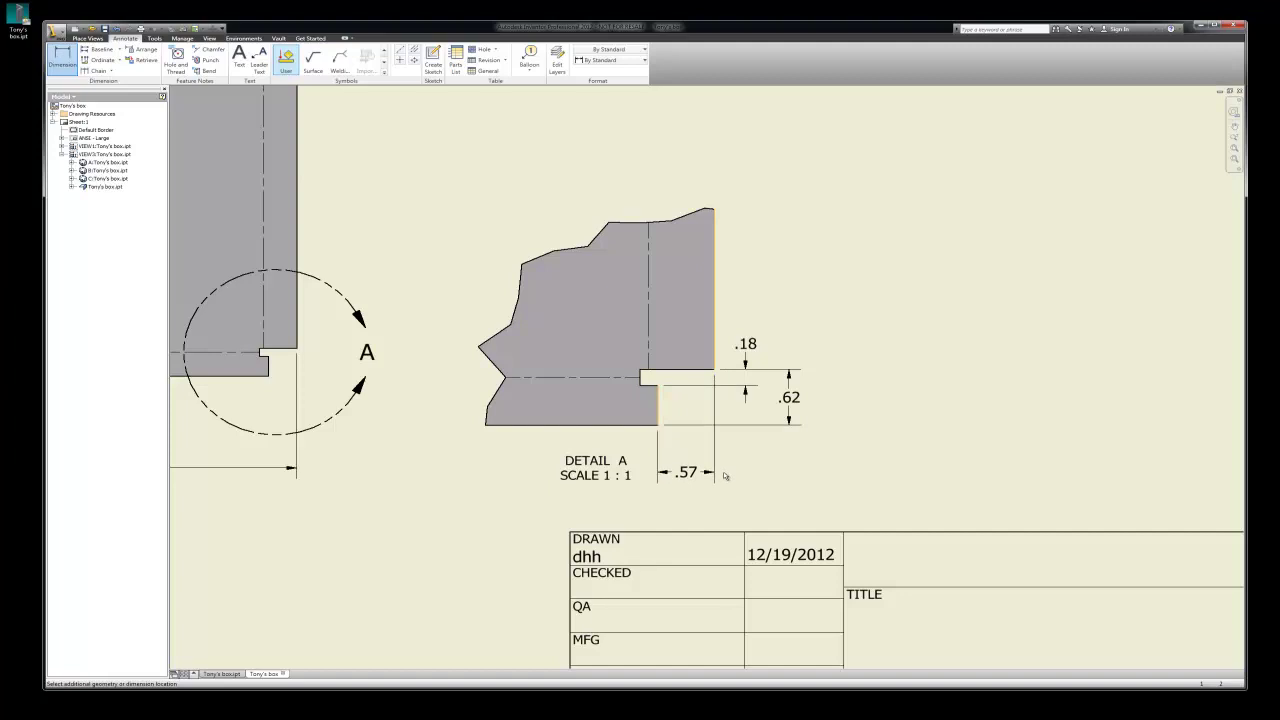
pyautogui.click(725, 476)
pyautogui.click(364, 244)
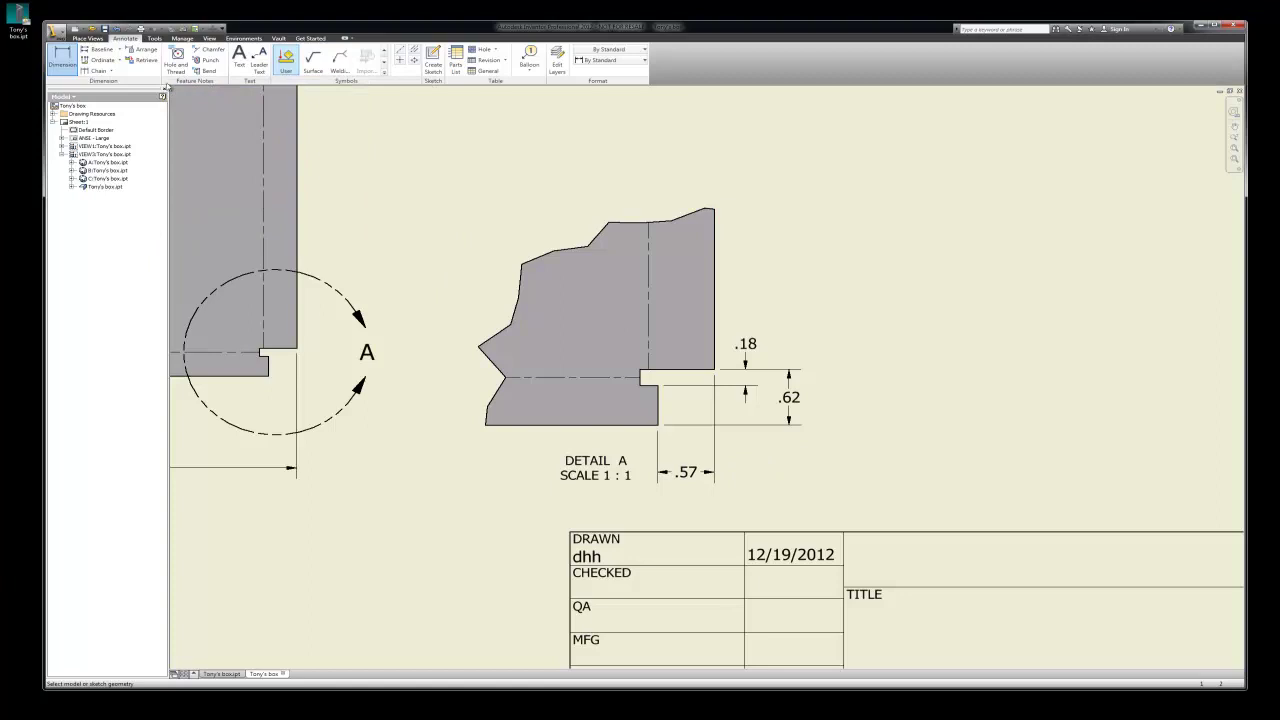
# Step: Dimension the notch's horizontal depth from the bottom flange's end in detail A, placing it just above the other horizontal dimension
pyautogui.click(641, 385)
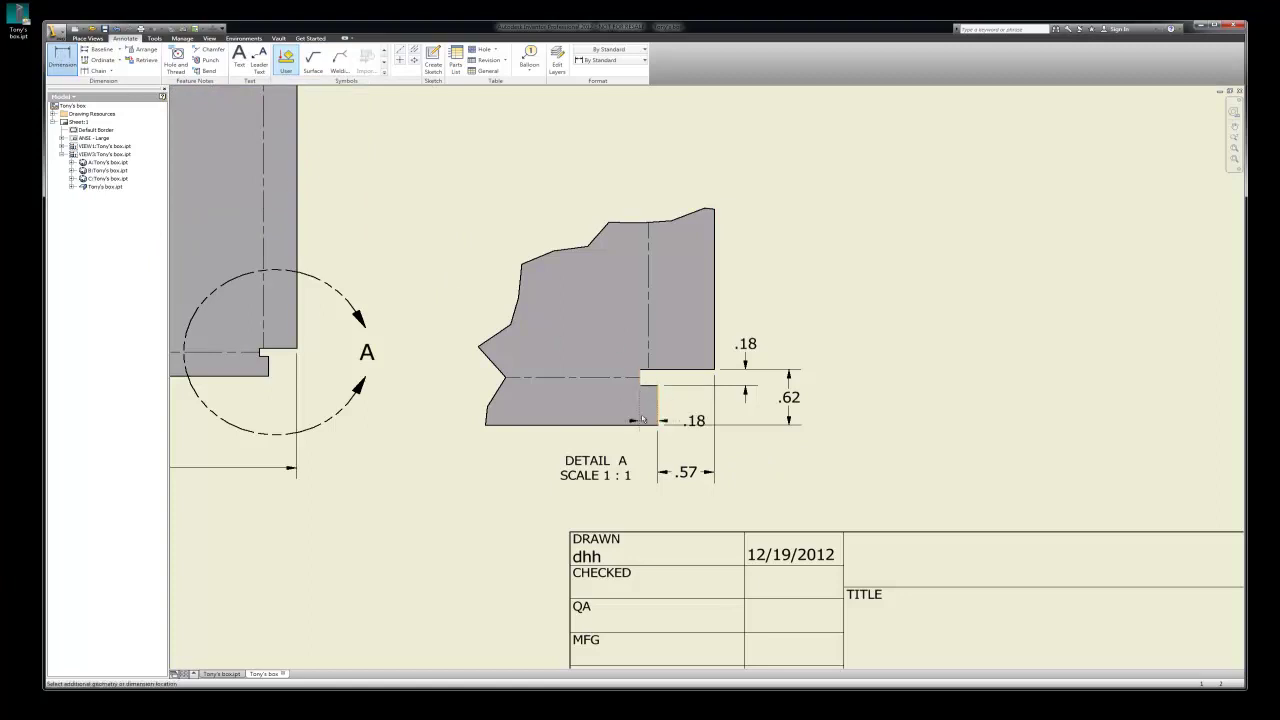
pyautogui.click(647, 453)
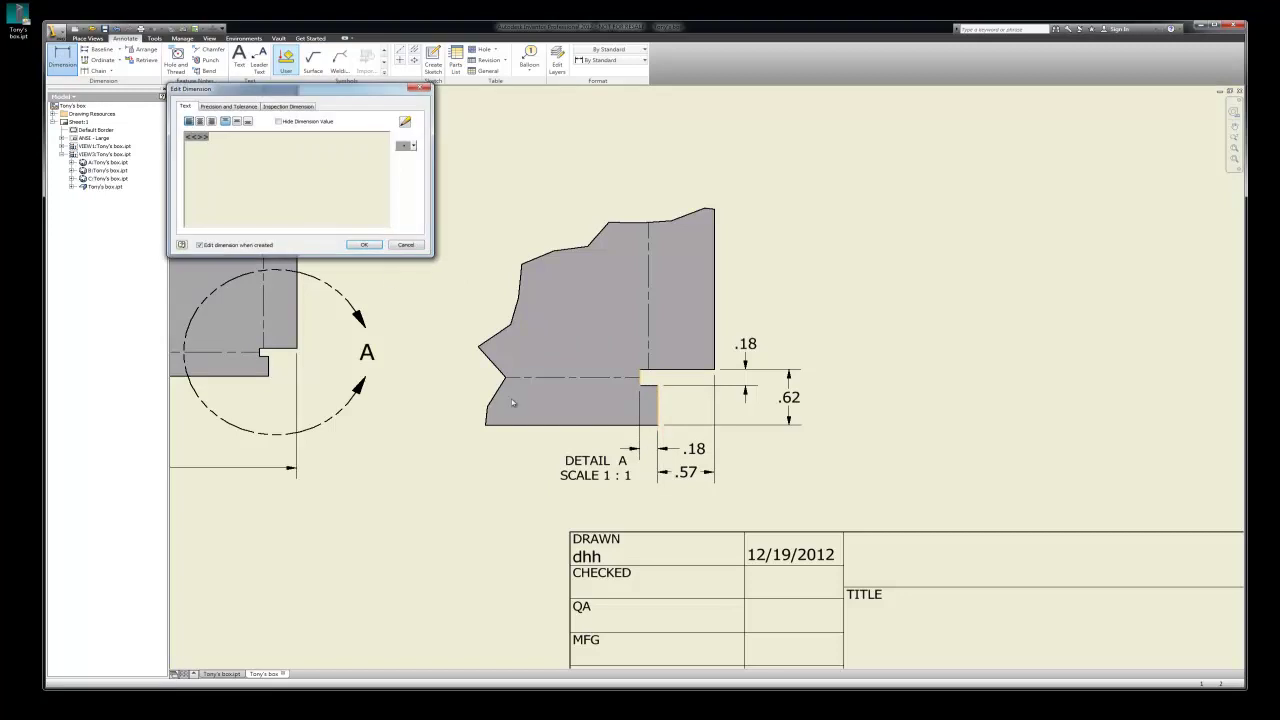
pyautogui.click(361, 240)
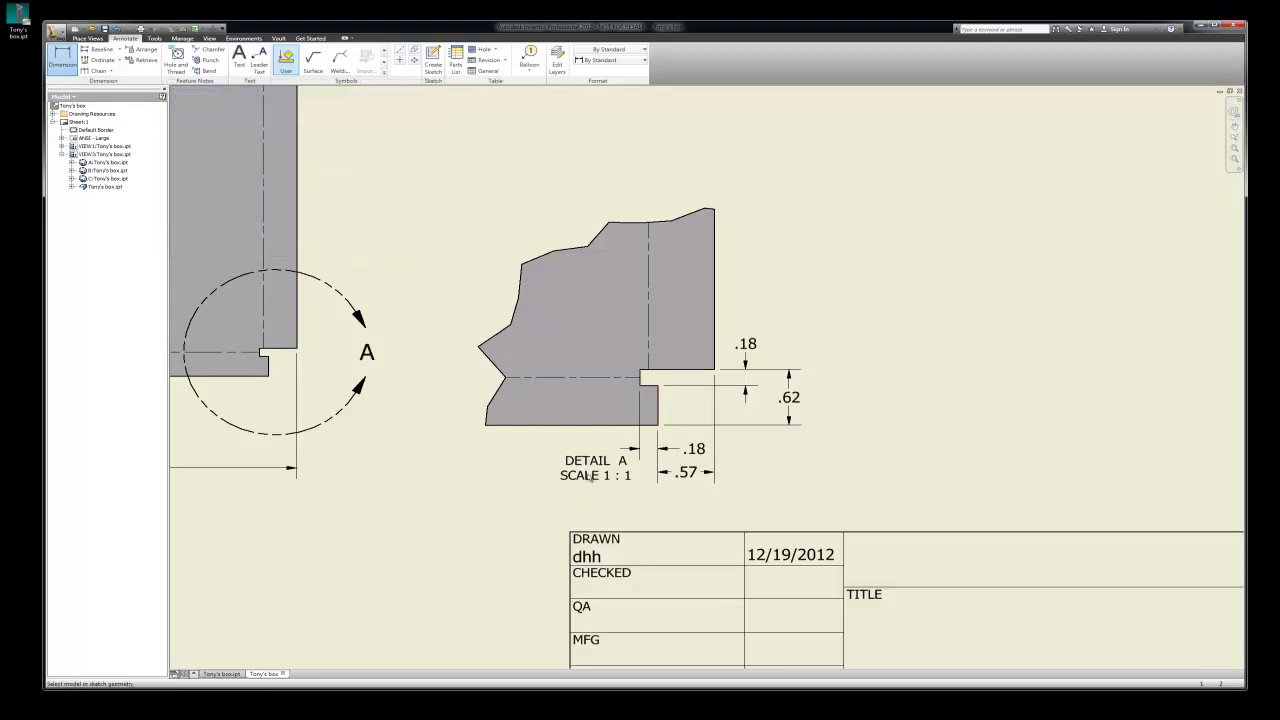
# Step: Move the notch depth dimension's text to the left of its extension lines and lower the DETAIL A label clear of it
pyautogui.press('Escape')
pyautogui.moveTo(590, 478); pyautogui.dragTo(546, 482)
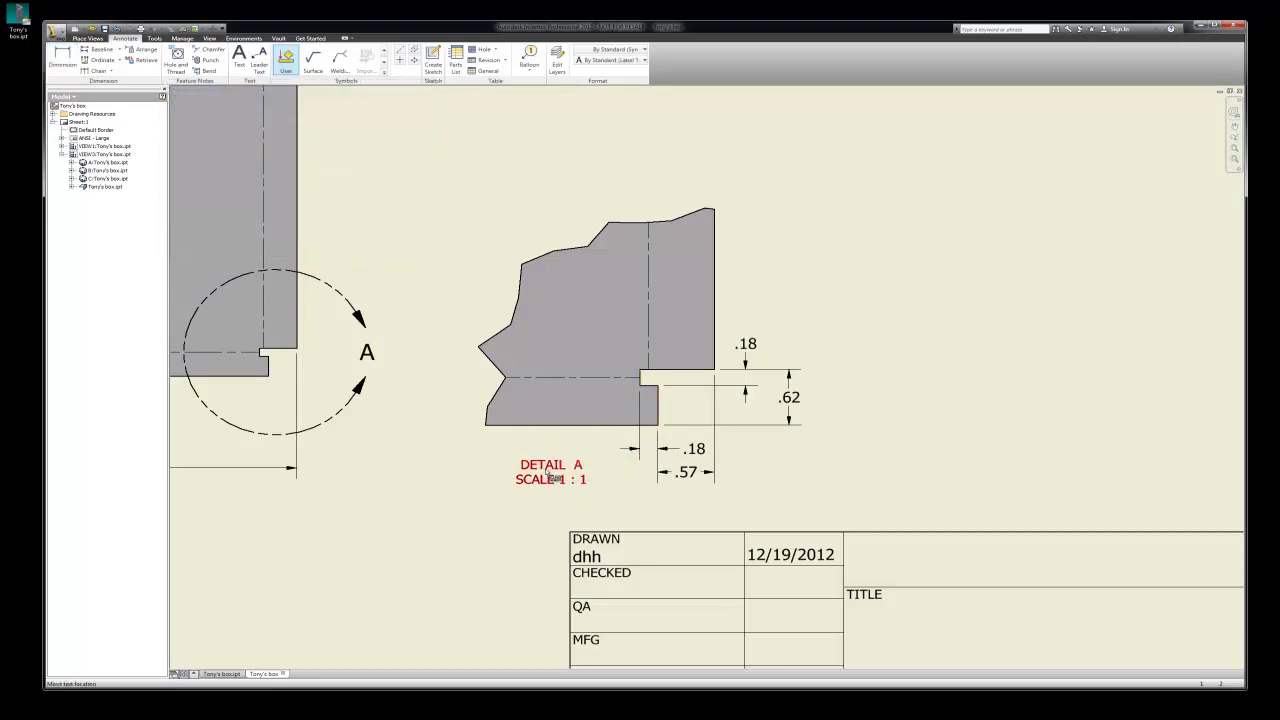
pyautogui.click(546, 478)
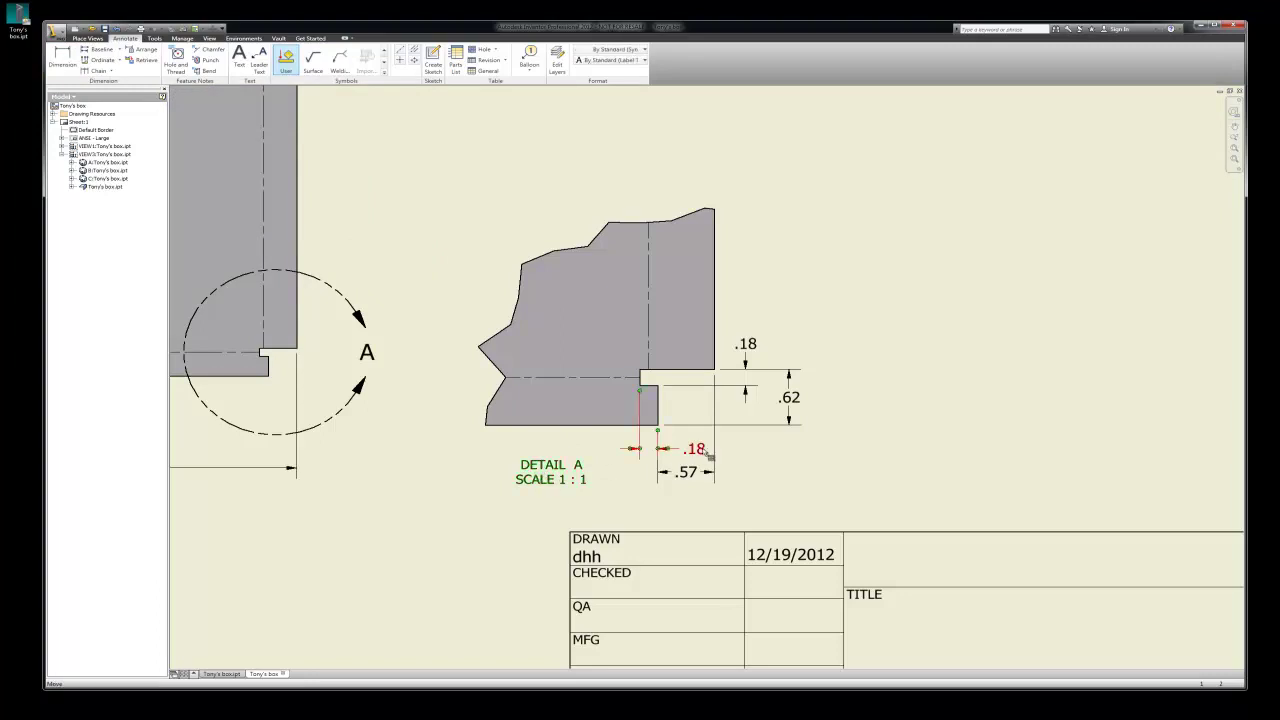
pyautogui.moveTo(690, 451); pyautogui.dragTo(604, 452)
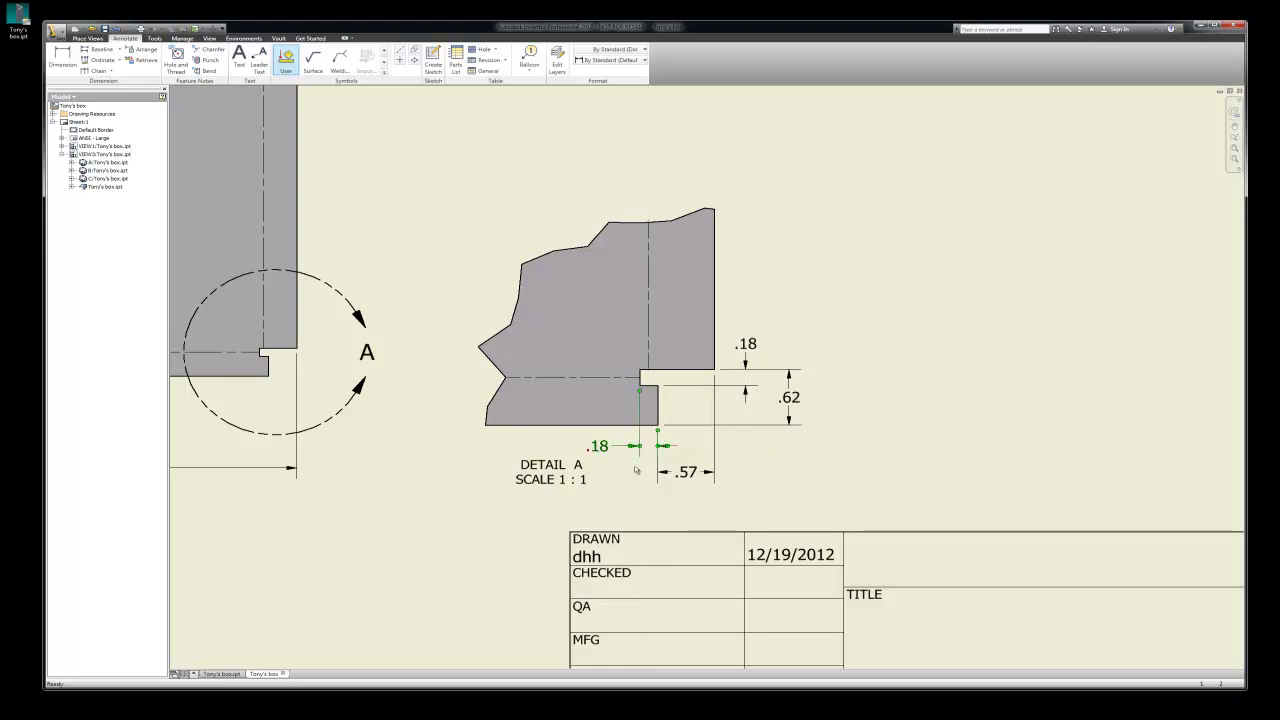
pyautogui.moveTo(563, 480); pyautogui.dragTo(610, 490)
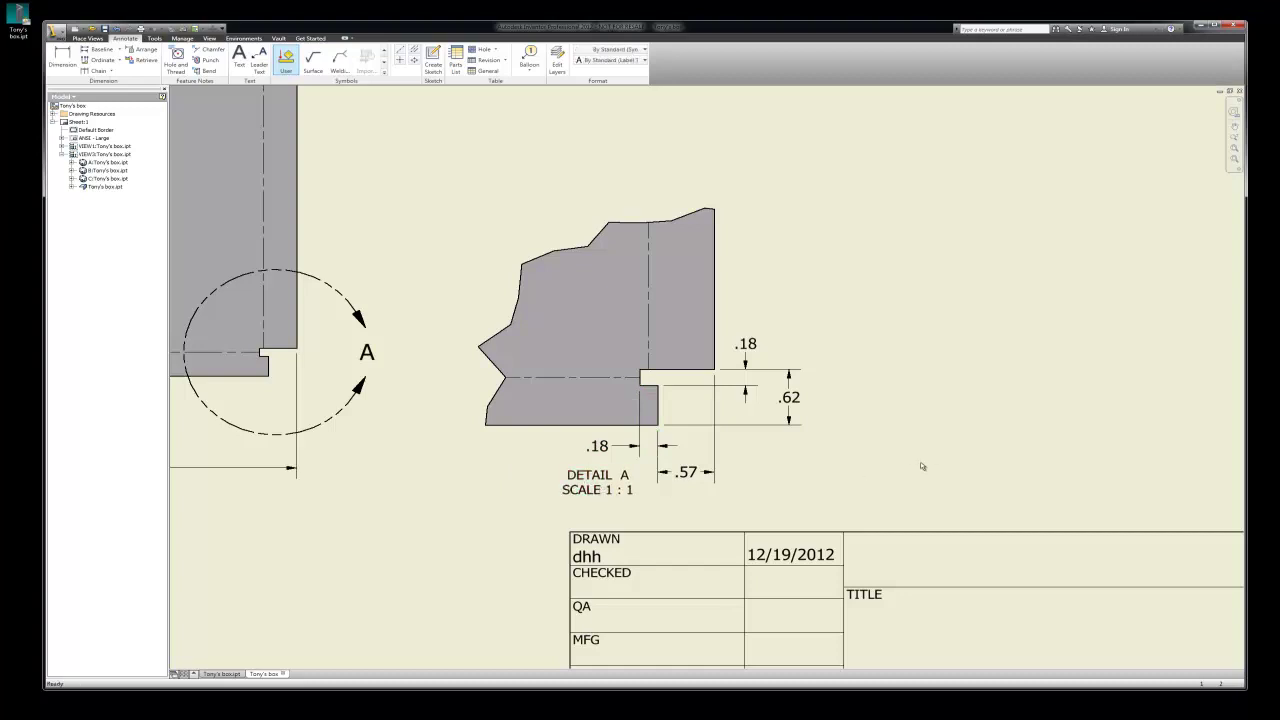
# Step: Save the drawing to the Desktop as an IDW file under the proposed name, without saving the dependent part
pyautogui.scroll(-5, 820, 434)
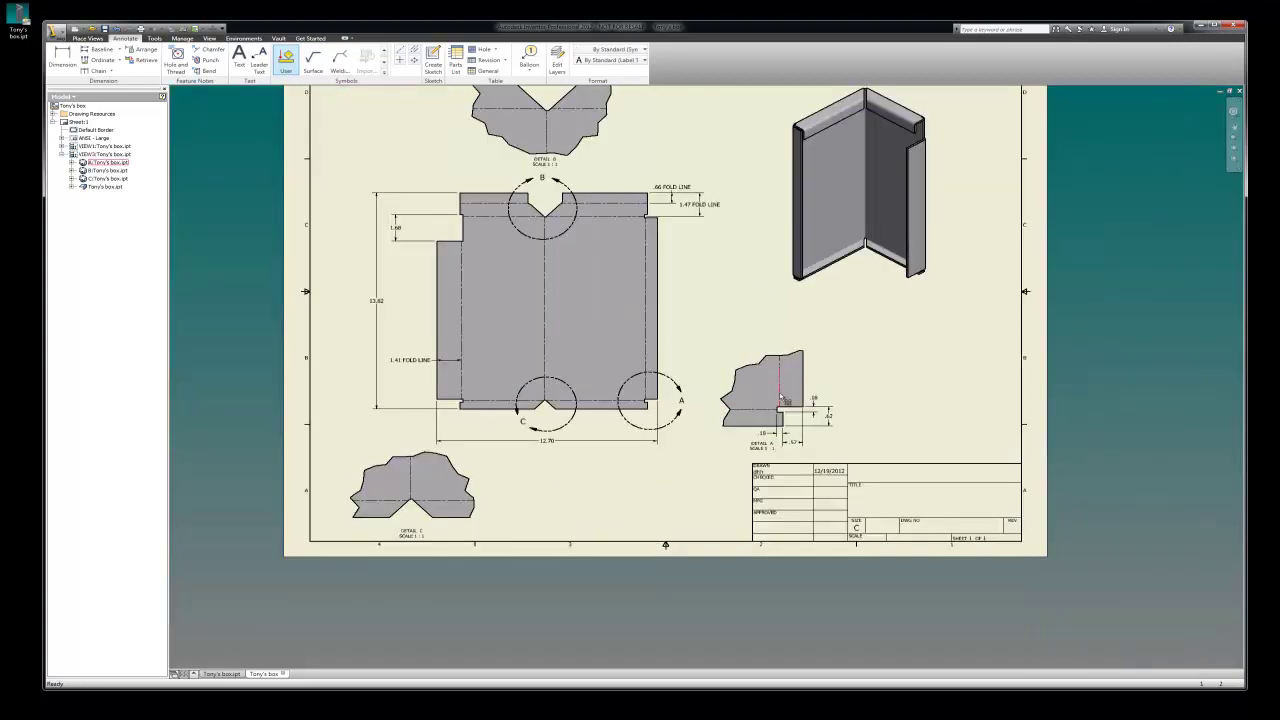
pyautogui.scroll(-3, 540, 252)
pyautogui.scroll(3, 608, 240)
pyautogui.scroll(-3, 640, 290)
pyautogui.scroll(1, 678, 319)
pyautogui.scroll(3, 678, 319)
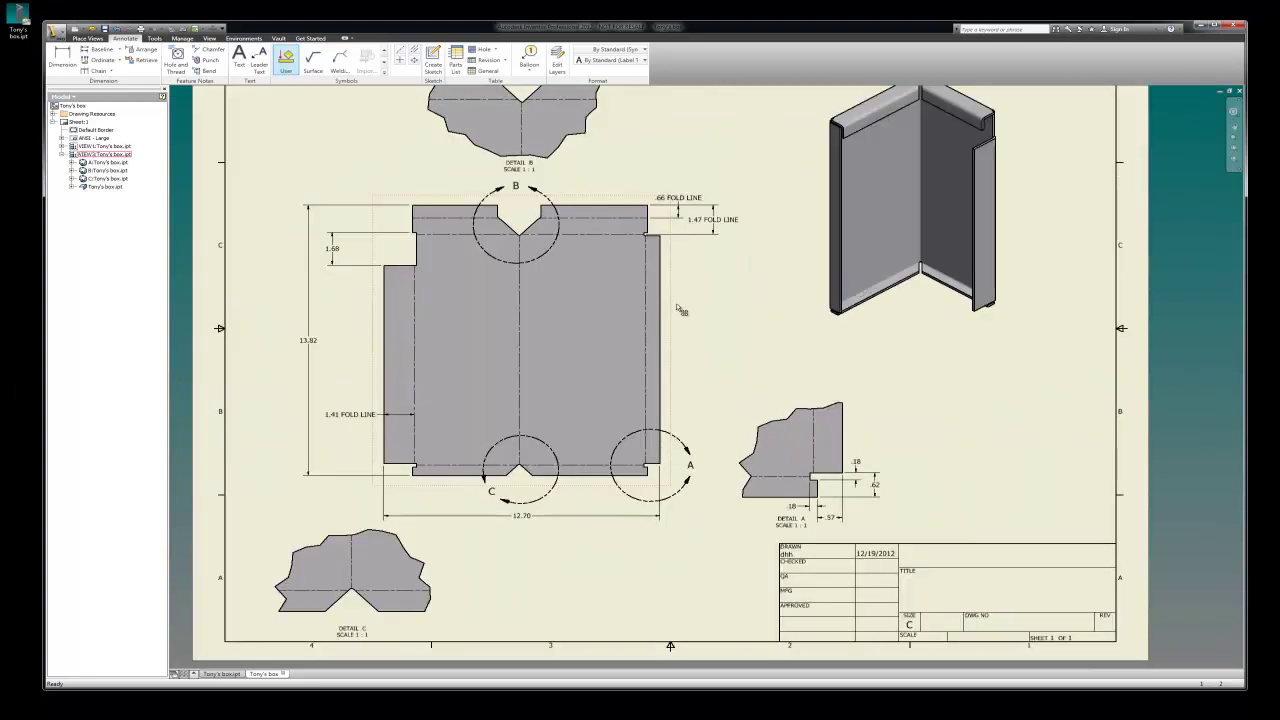
pyautogui.scroll(-2, 751, 320)
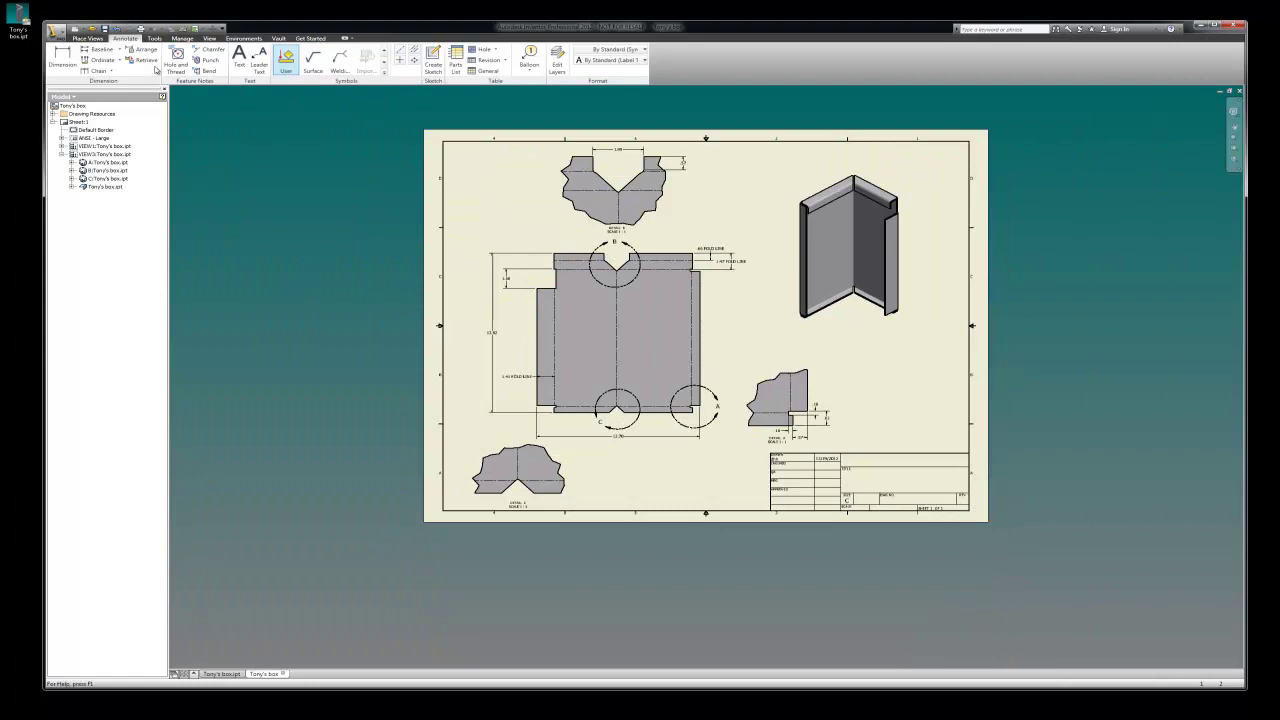
pyautogui.click(55, 31)
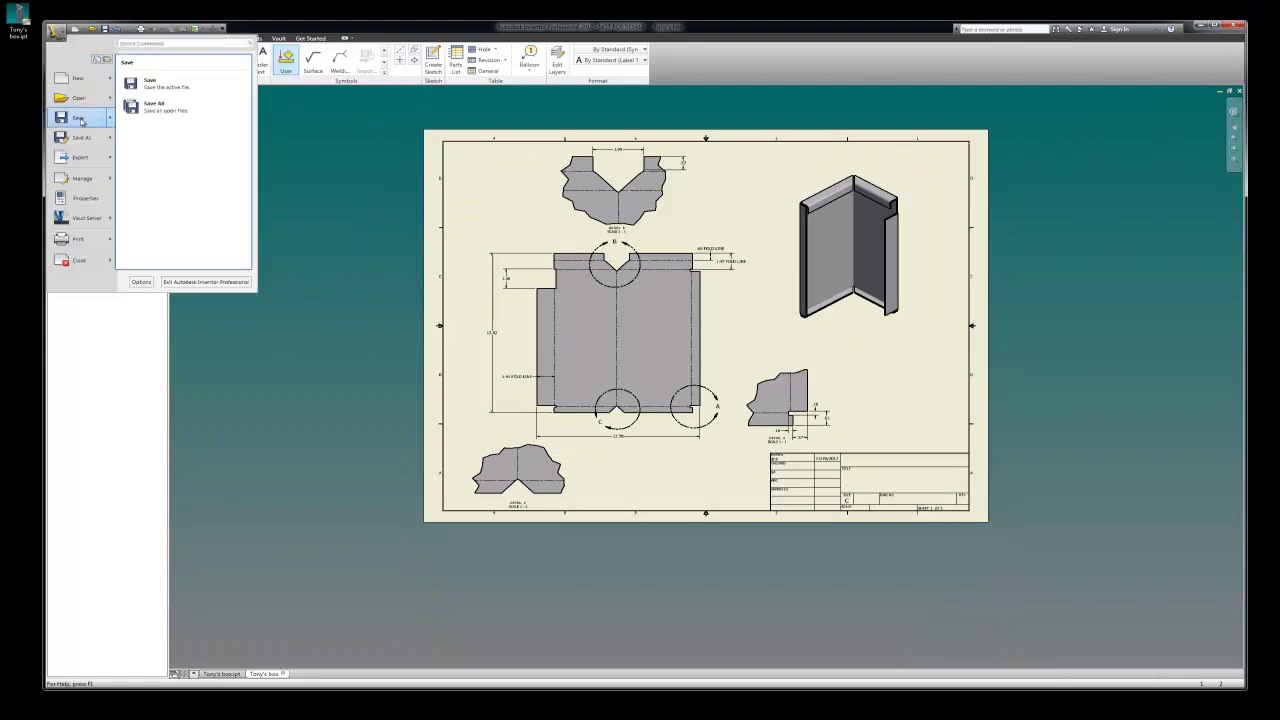
pyautogui.click(81, 121)
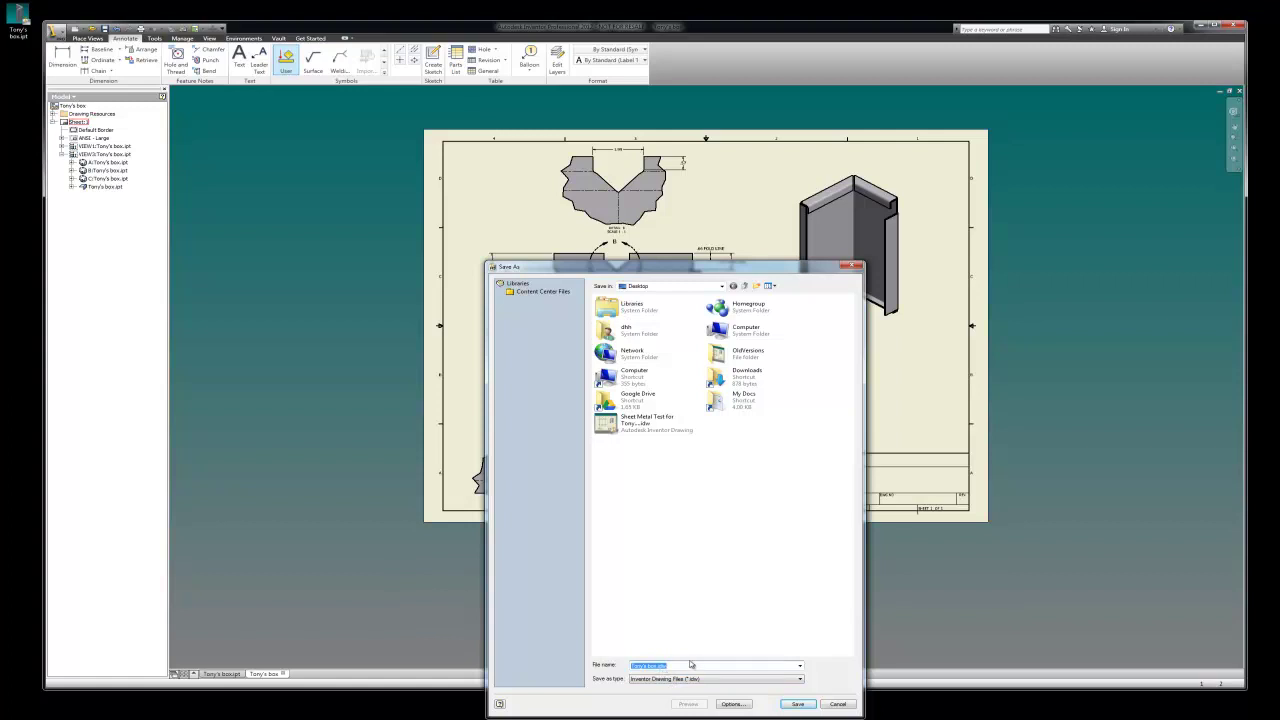
pyautogui.click(798, 705)
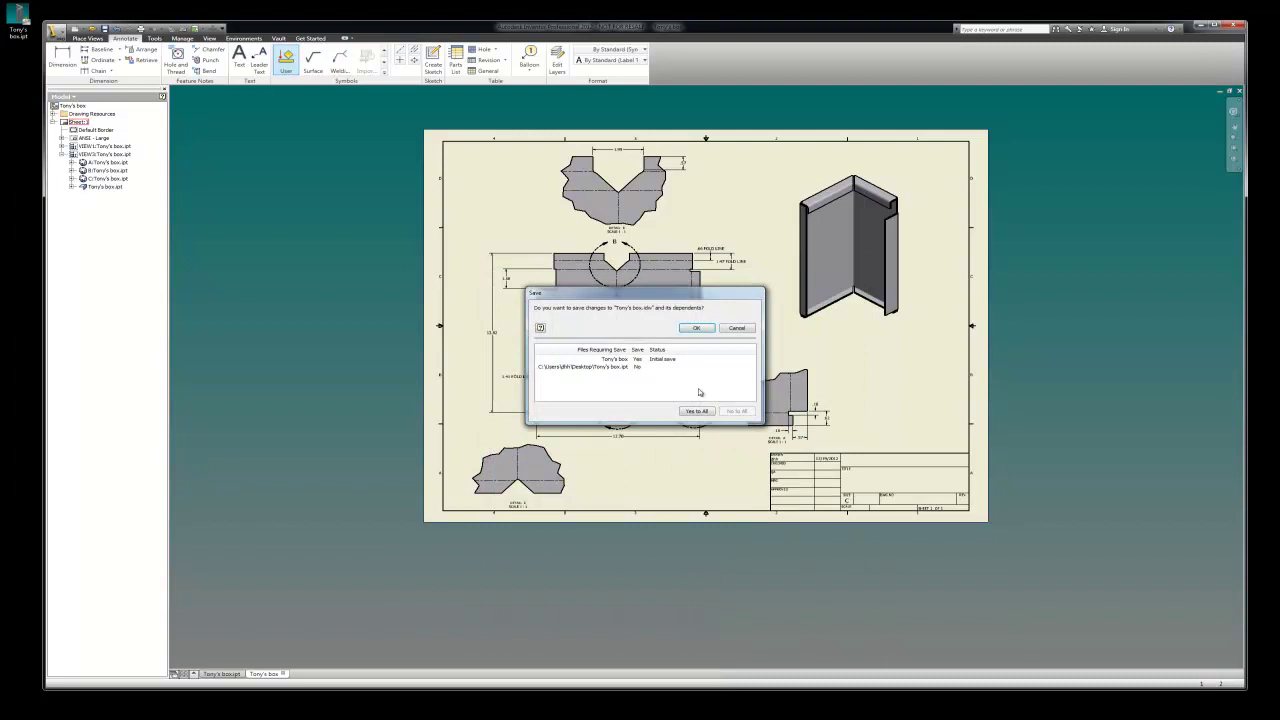
pyautogui.click(696, 328)
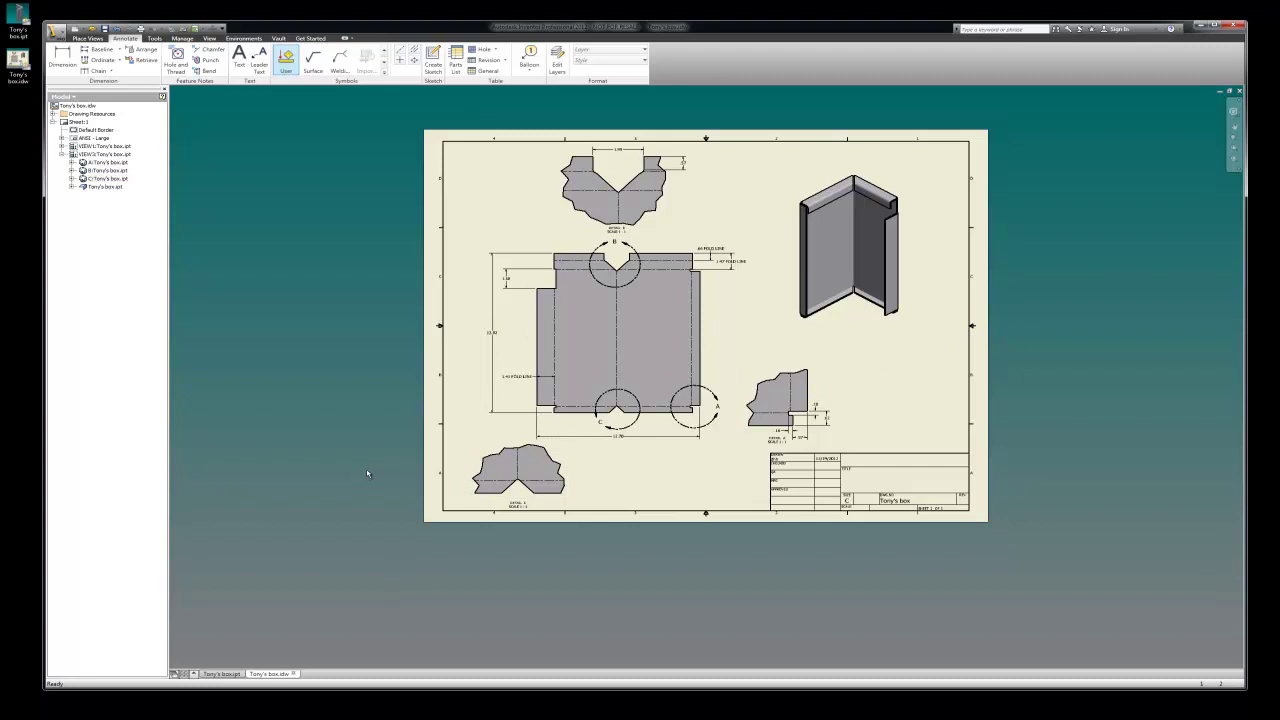
# Step: Switch to the part's folded model and set the height distance of the flange along both bottom edges to 2 inches
pyautogui.hotkey('ctrl', 'Tab')
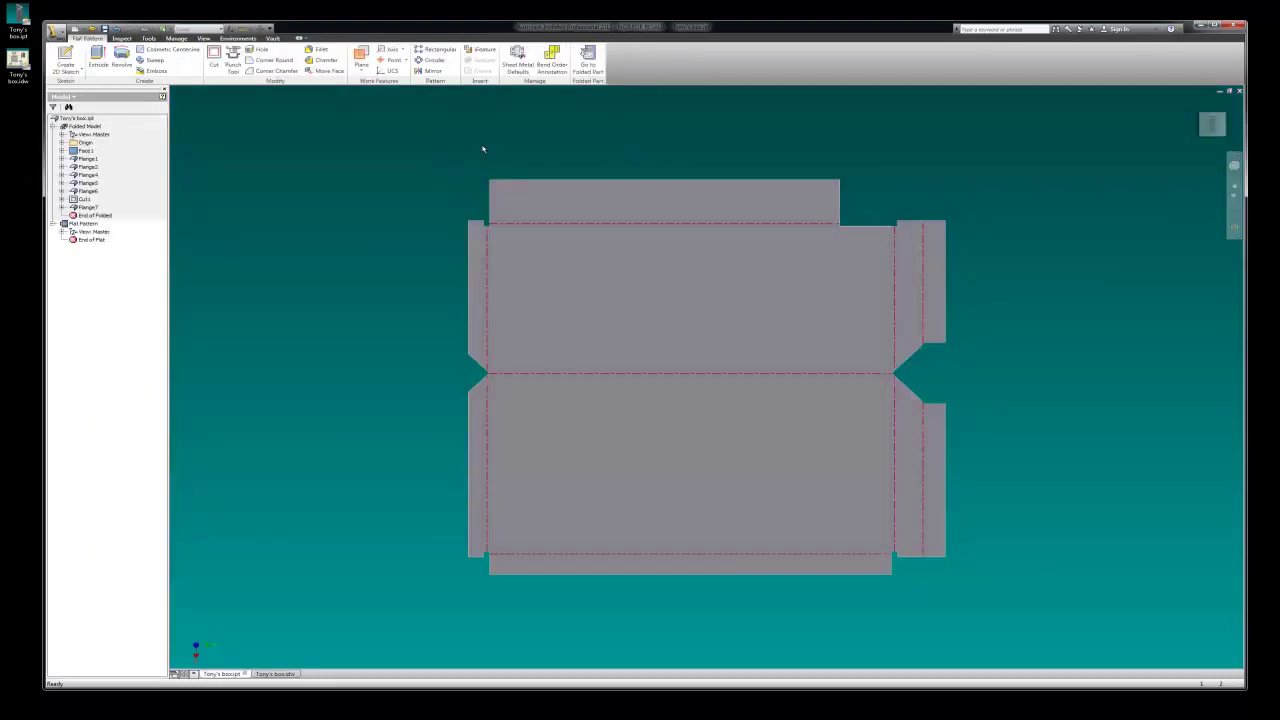
pyautogui.click(588, 60)
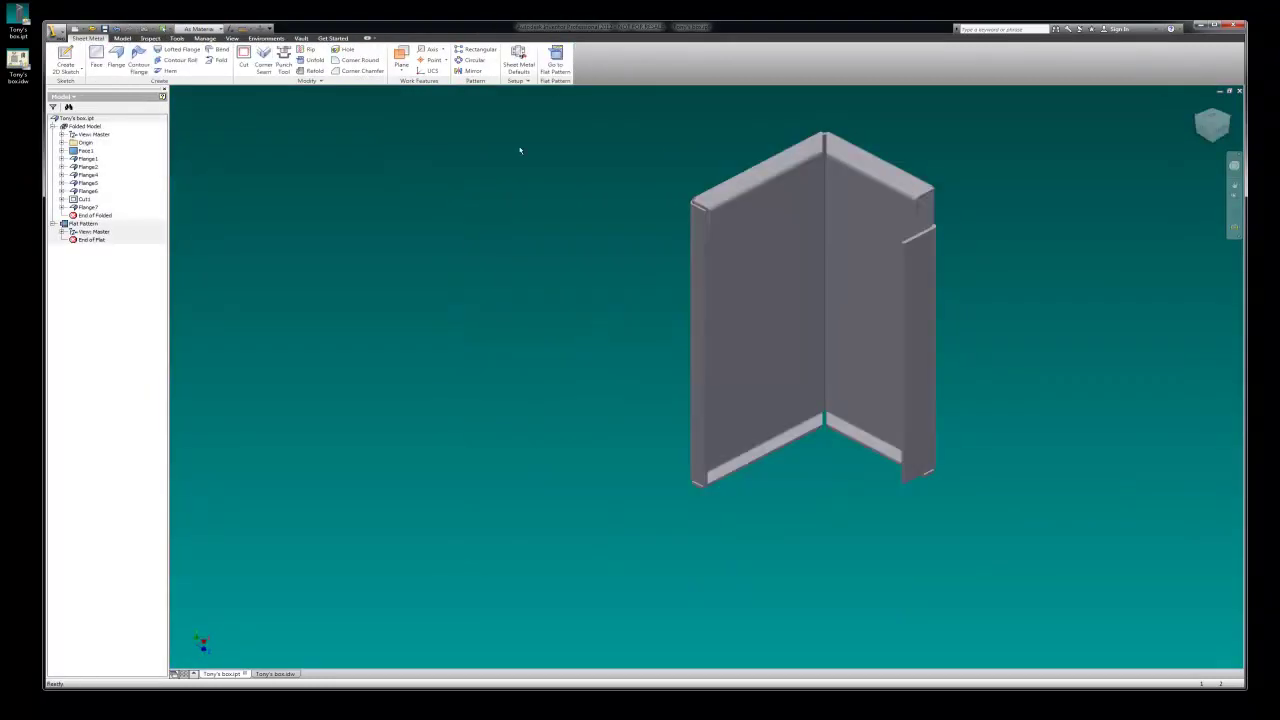
pyautogui.scroll(3, 965, 415)
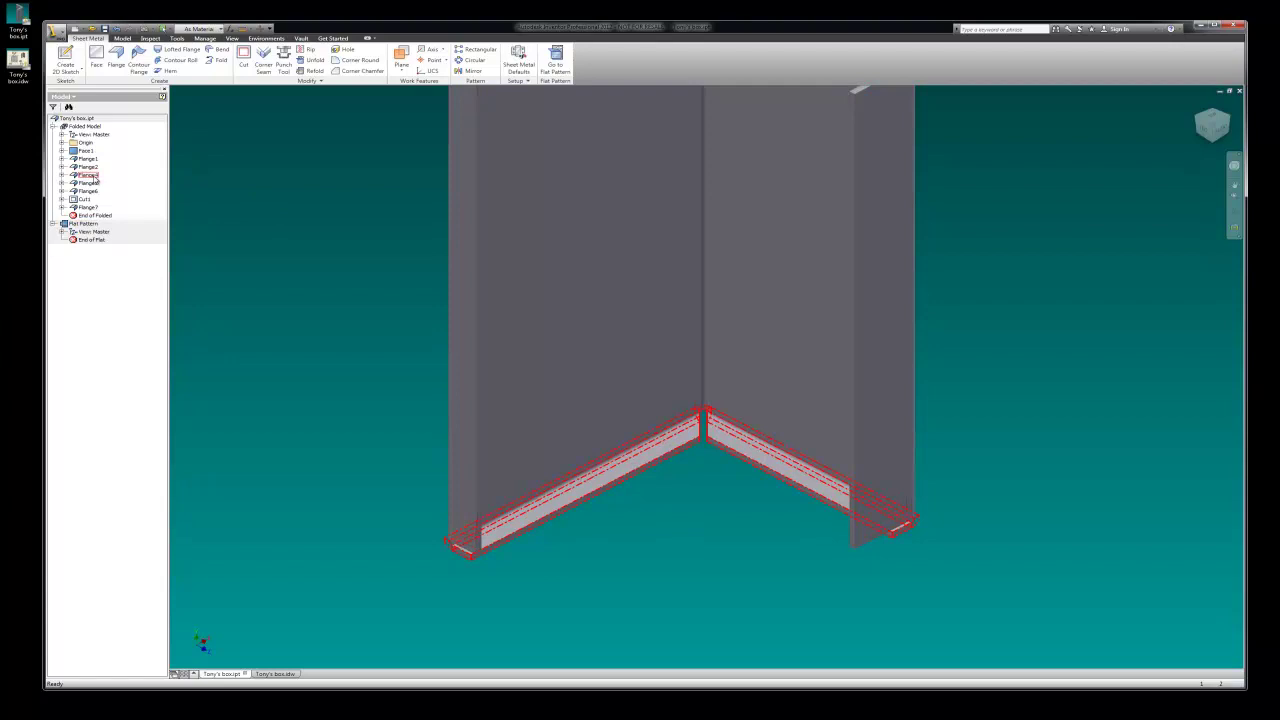
pyautogui.rightClick(95, 179)
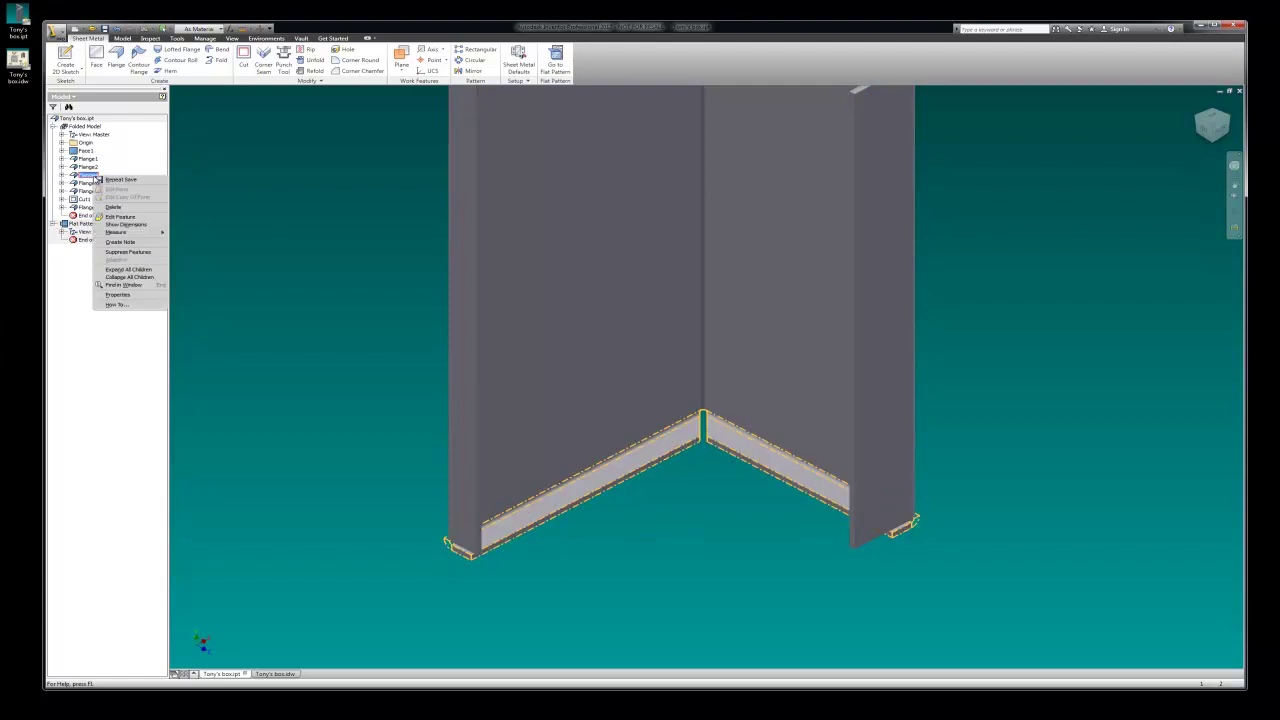
pyautogui.click(130, 216)
pyautogui.doubleClick(800, 234)
pyautogui.write('3')
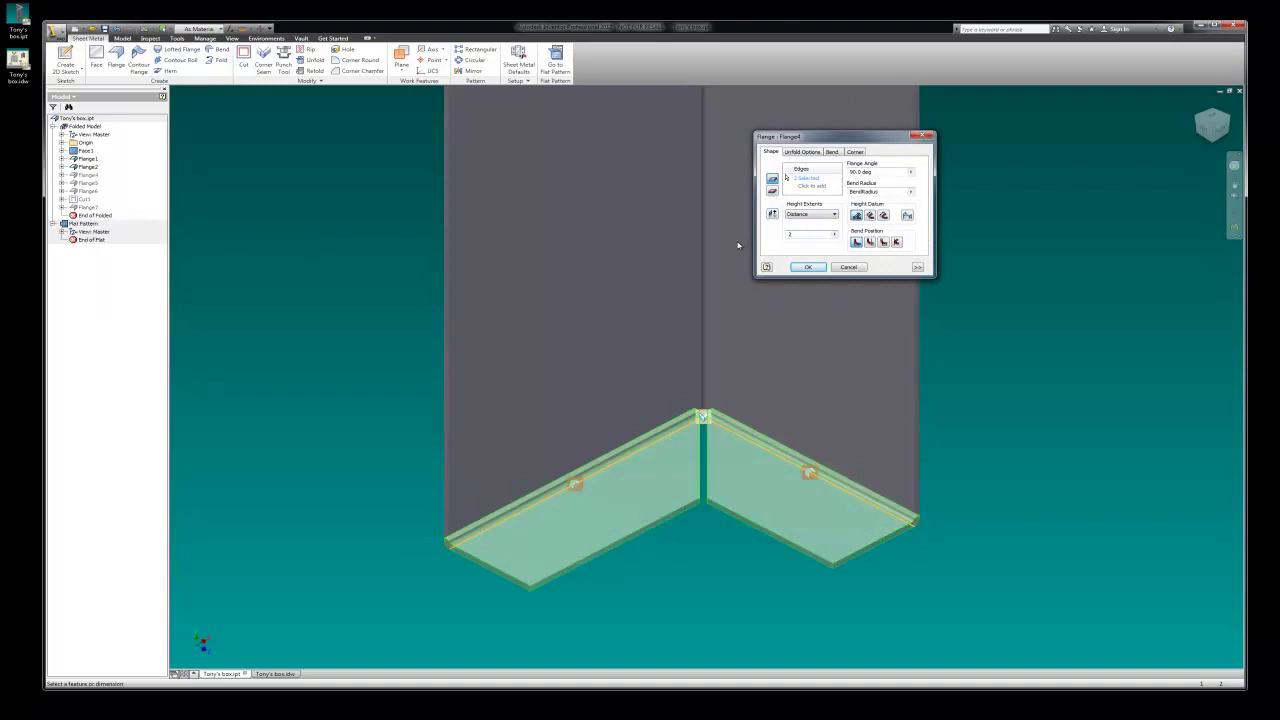
pyautogui.press('Return')
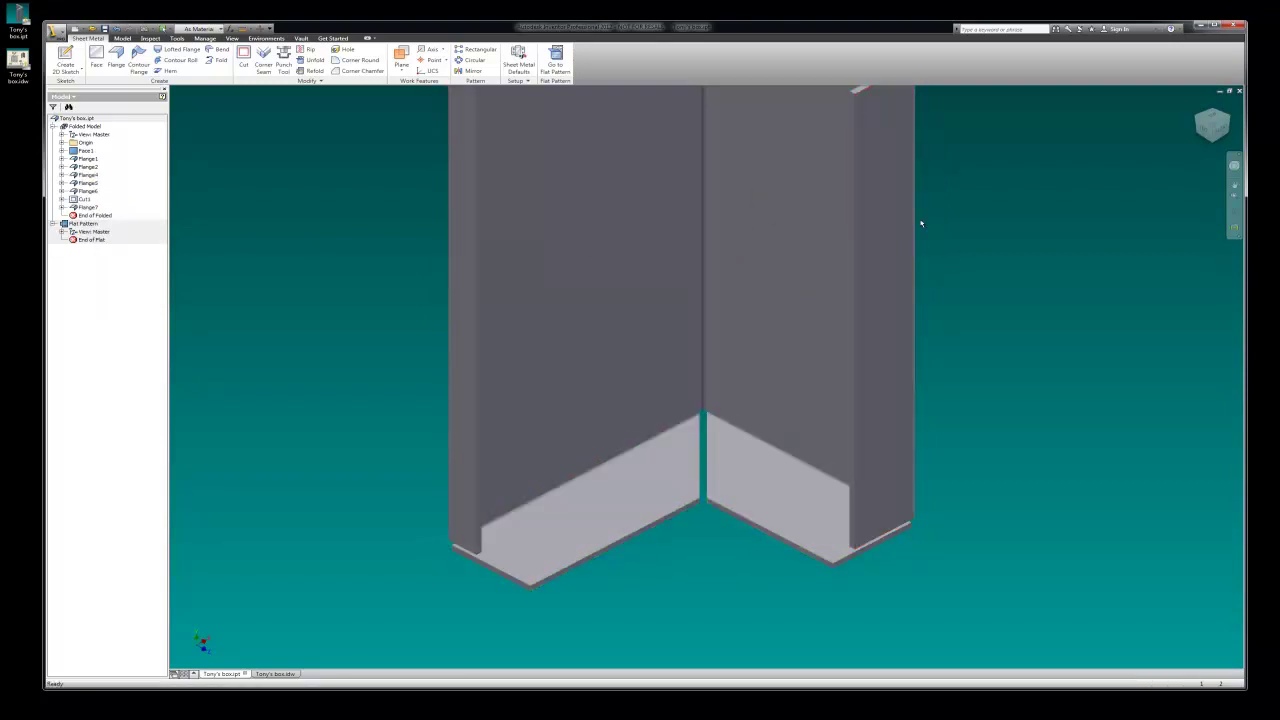
# Step: Examine the folded part and its flat pattern with the lengthened bottom flange
pyautogui.scroll(-3, 420, 324)
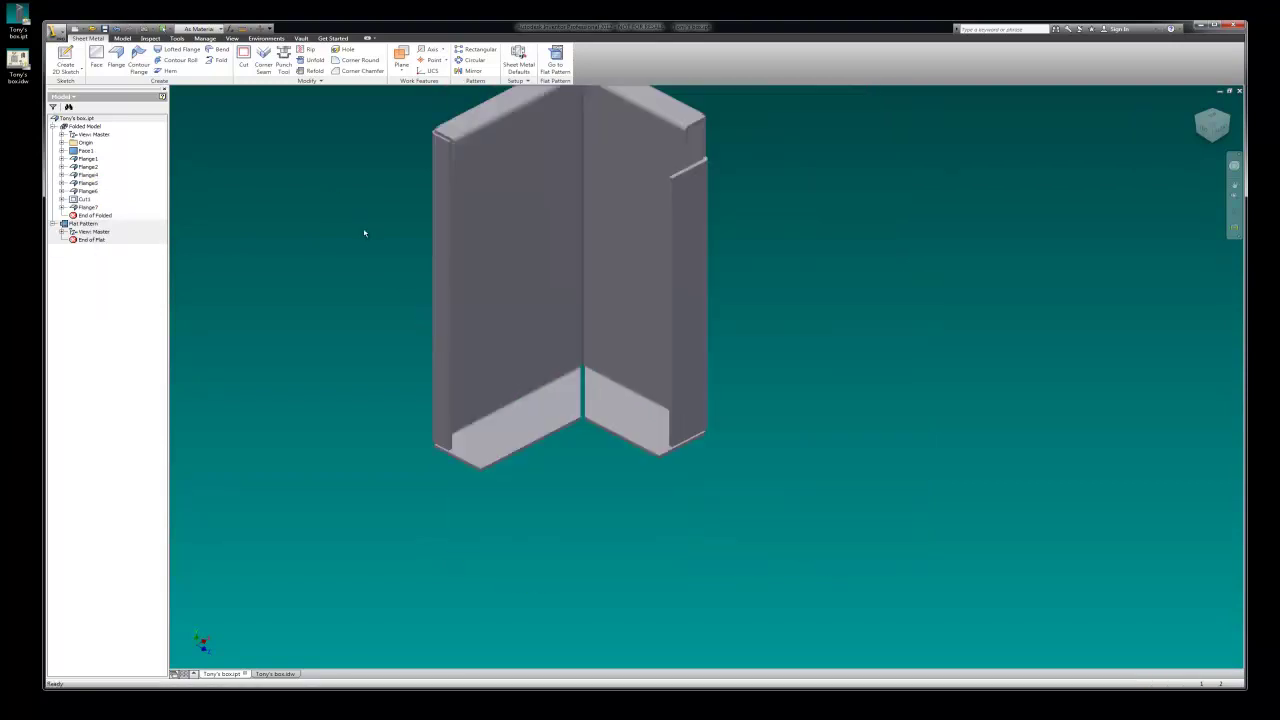
pyautogui.scroll(-2, 355, 190)
pyautogui.scroll(4, 358, 165)
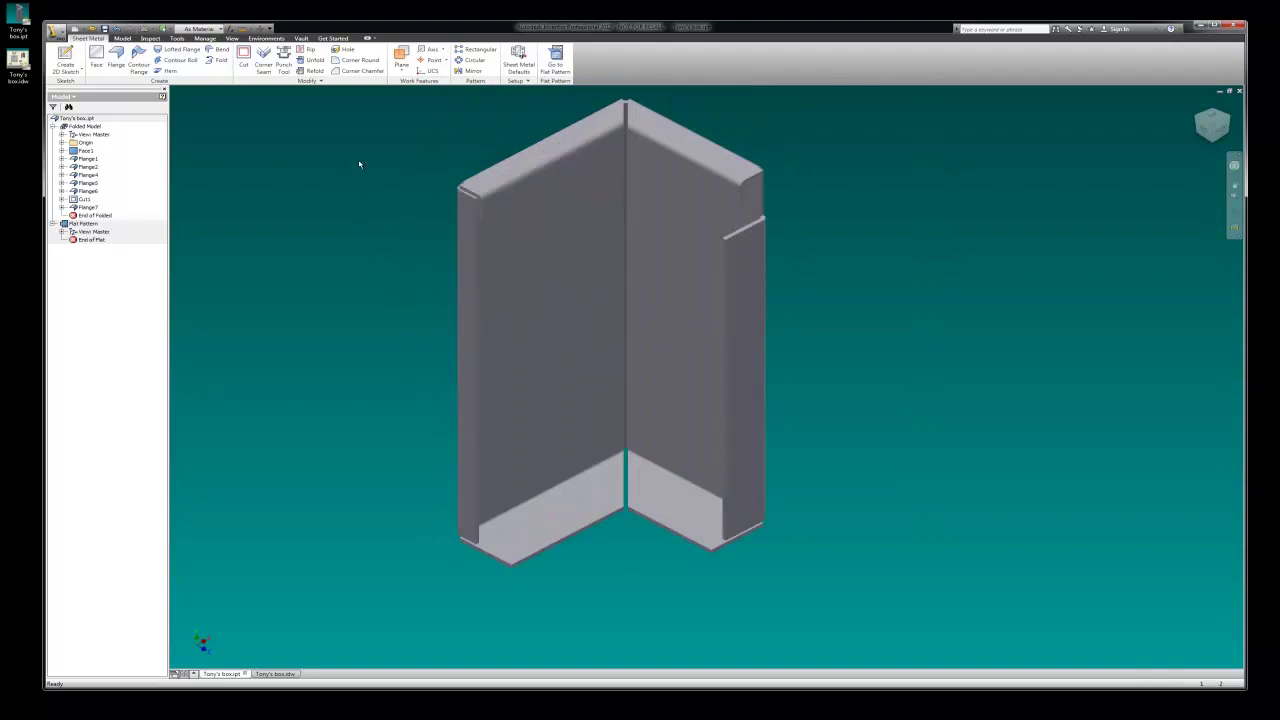
pyautogui.click(519, 56)
pyautogui.press('Escape')
pyautogui.click(556, 62)
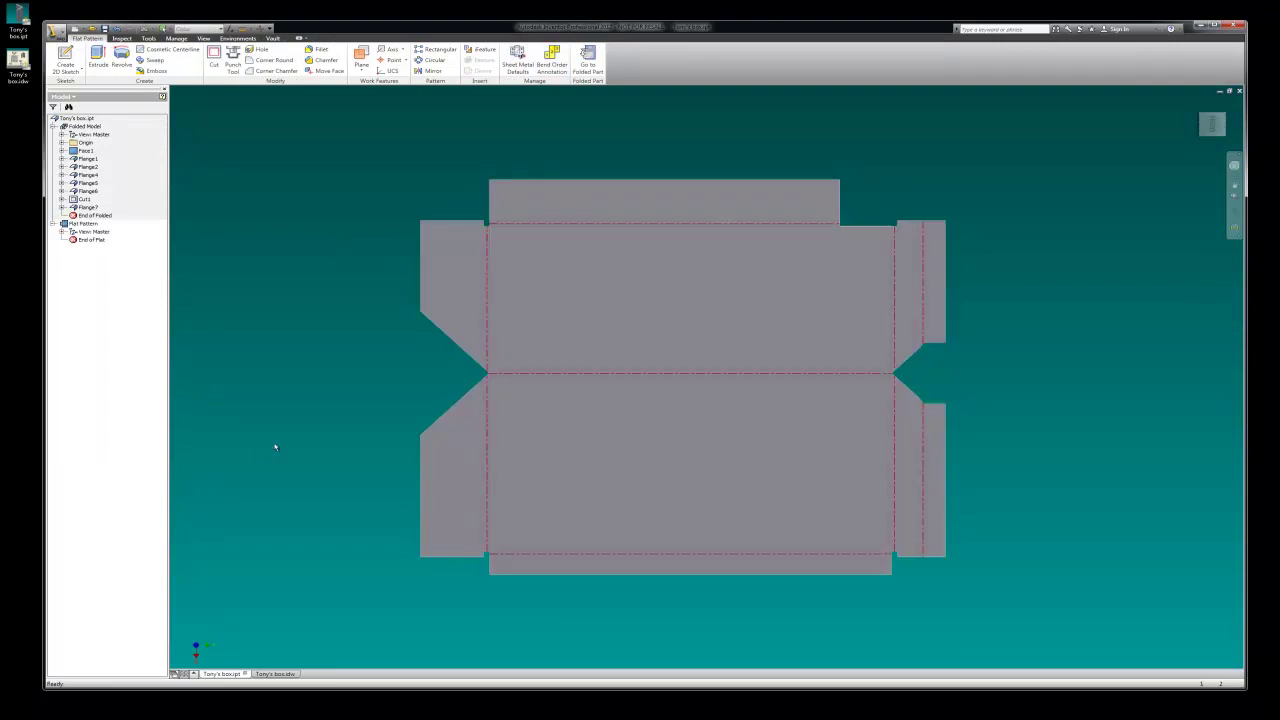
# Step: Return to the drawing and examine how its views and dimensions reflect the lengthened bottom flange
pyautogui.hotkey('ctrl', 'Tab')
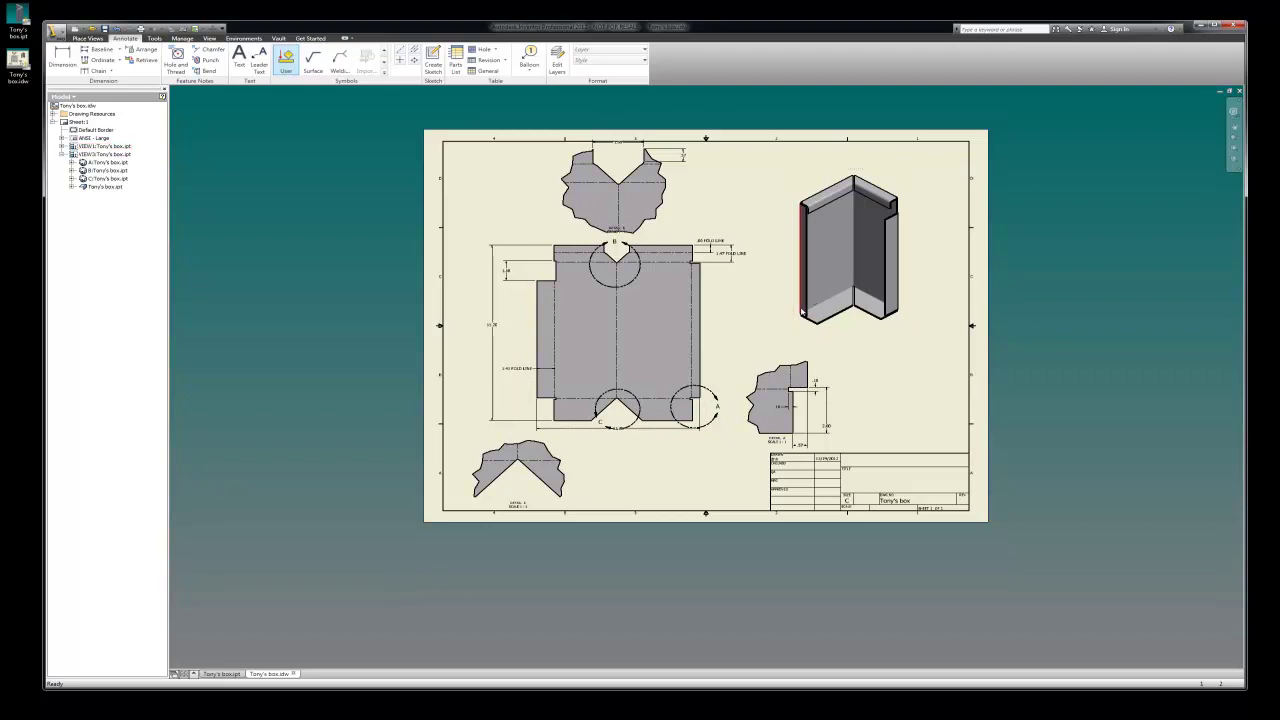
pyautogui.scroll(3, 824, 105)
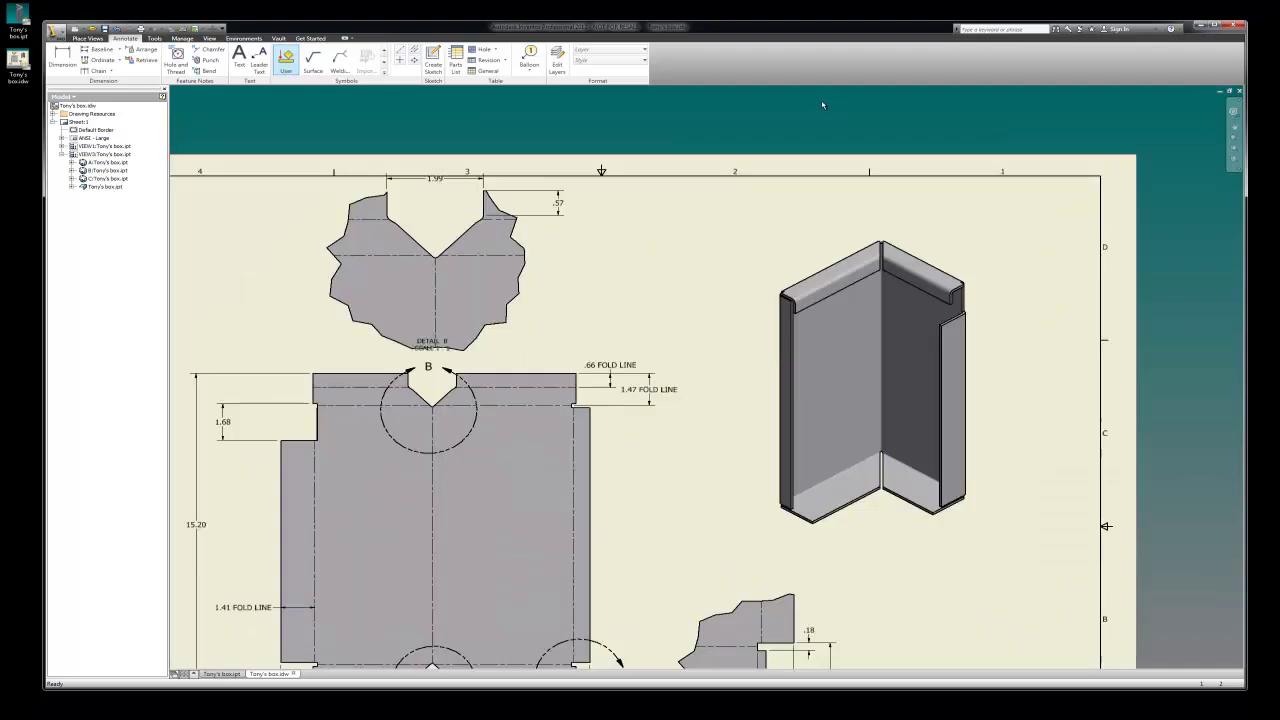
pyautogui.scroll(-3, 824, 105)
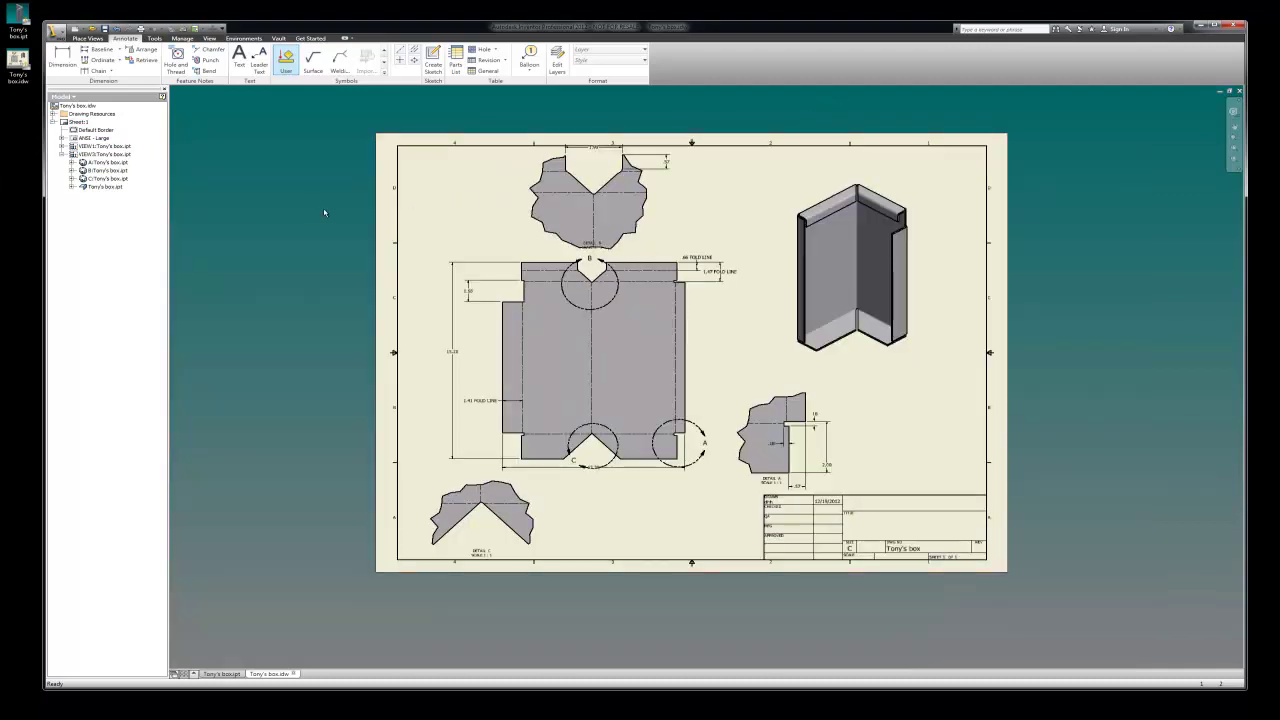
pyautogui.moveTo(720, 34); pyautogui.dragTo(702, 35)
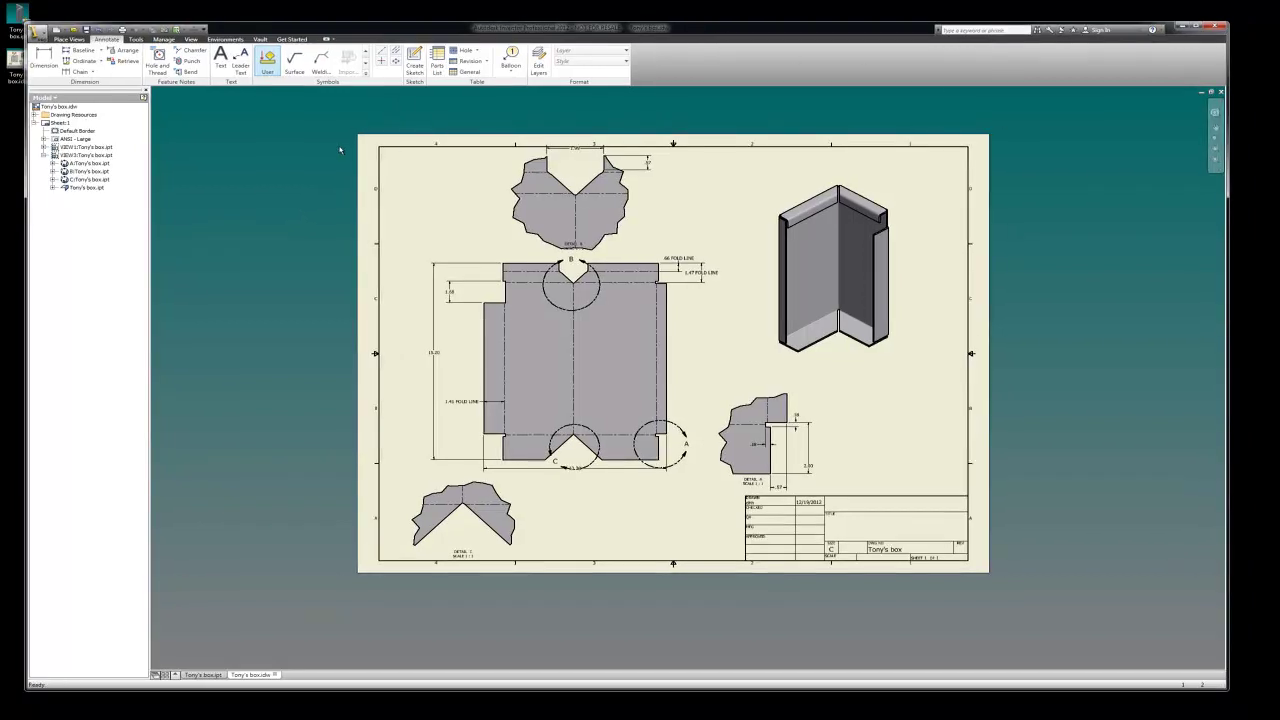